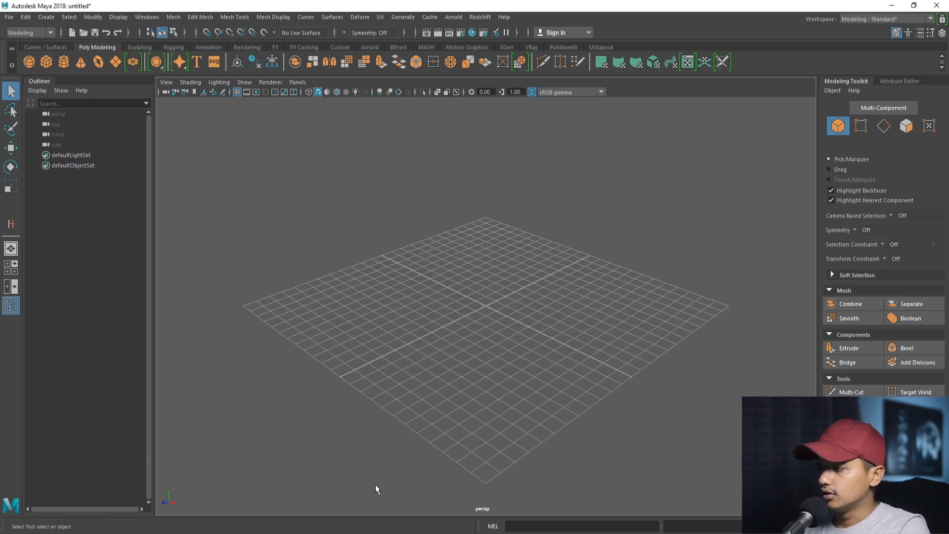
# Review the switch3.jpg and switch2.jpg reference pictures in Photos, then put the viewer away.
pyautogui.click(385, 528)
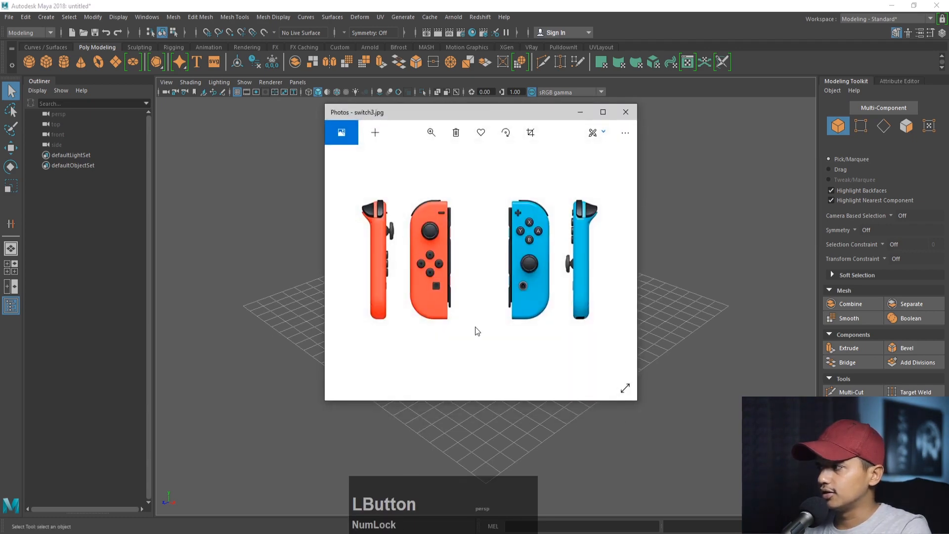
pyautogui.press('Right')
pyautogui.press('Left')
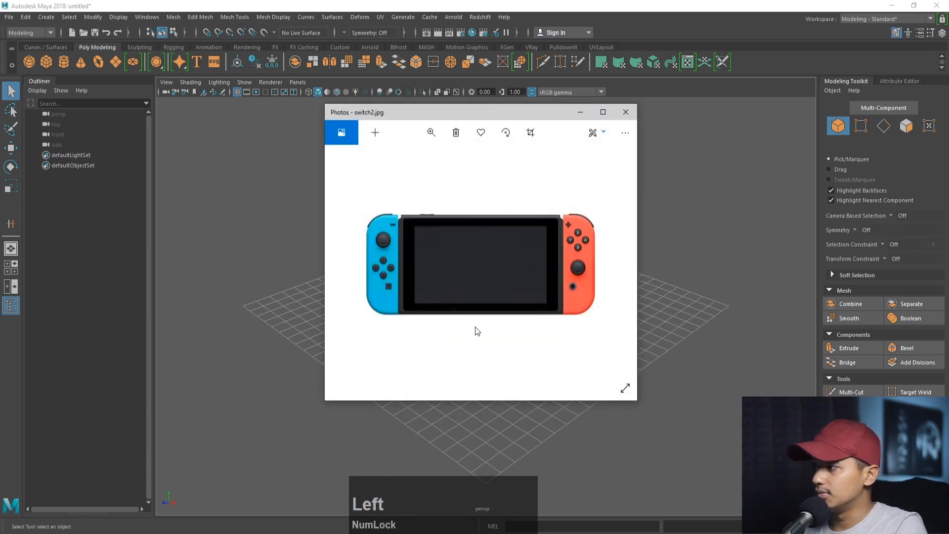
pyautogui.press('Left')
pyautogui.press('Right')
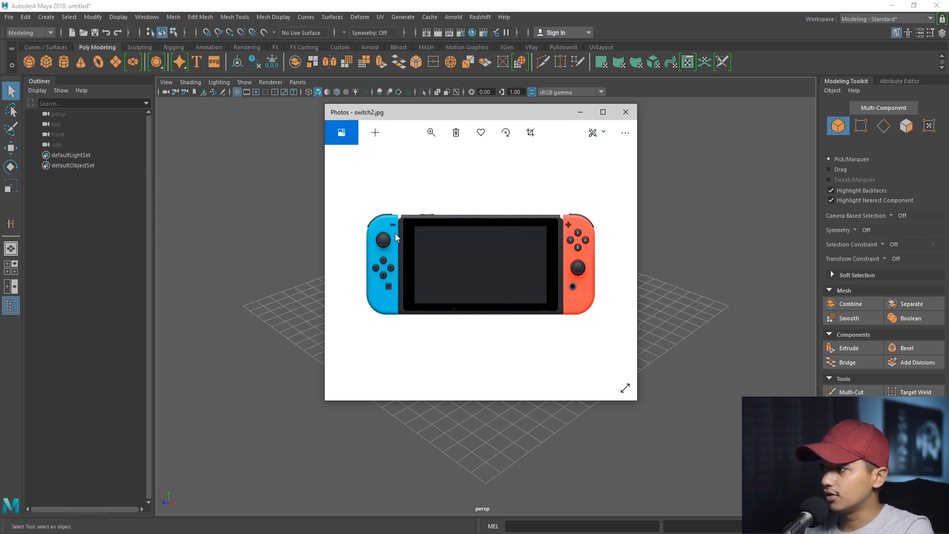
pyautogui.click(582, 113)
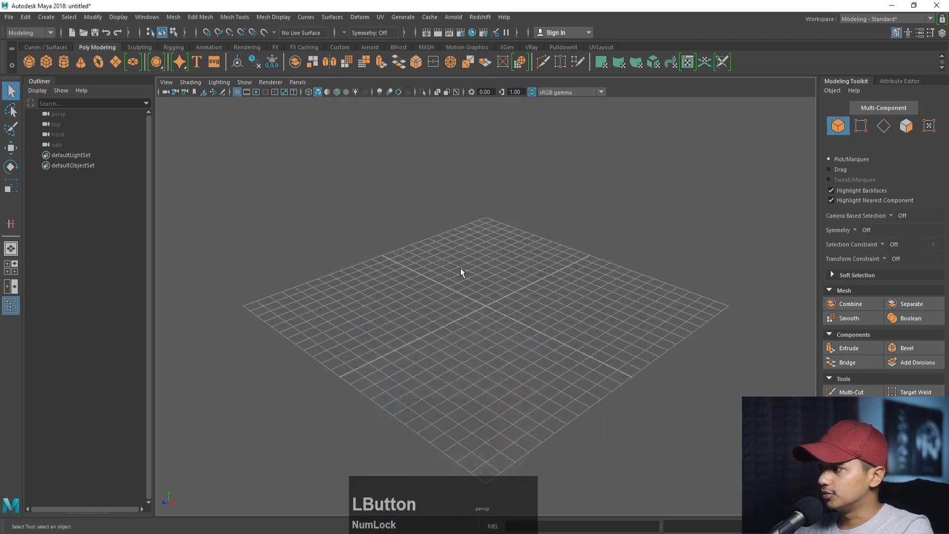
# Import switch3.jpg from the Desktop as an image plane in the top view.
pyautogui.press('space')
pyautogui.press('space')
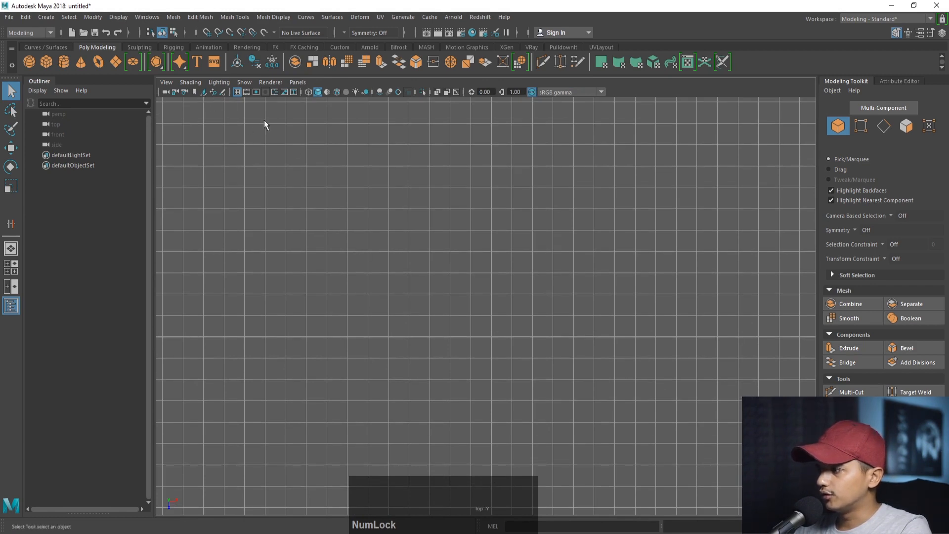
pyautogui.click(213, 91)
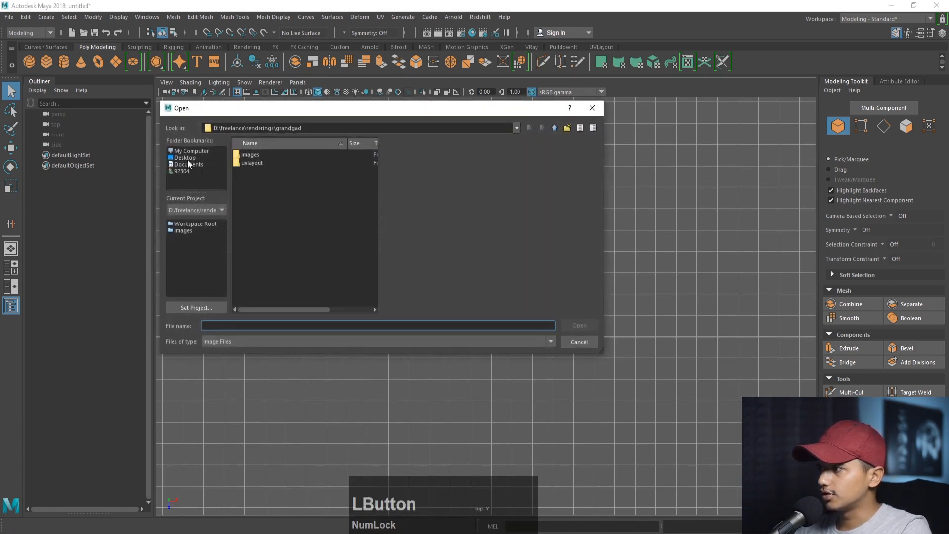
pyautogui.click(185, 158)
pyautogui.scroll(-3, 314, 282)
pyautogui.click(297, 277)
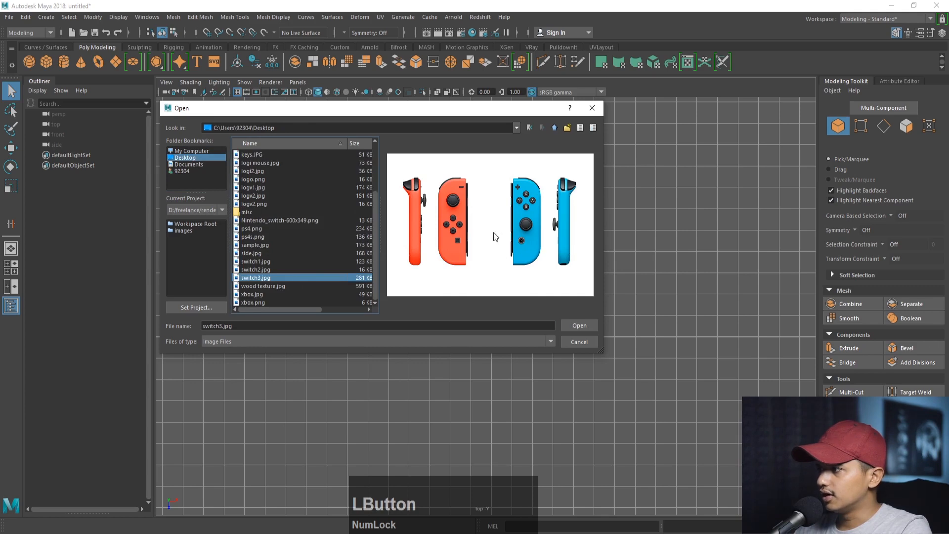
pyautogui.click(580, 325)
pyautogui.keyDown('alt'); pyautogui.moveTo(487, 220); pyautogui.dragTo(485, 299, button='right'); pyautogui.keyUp('alt')
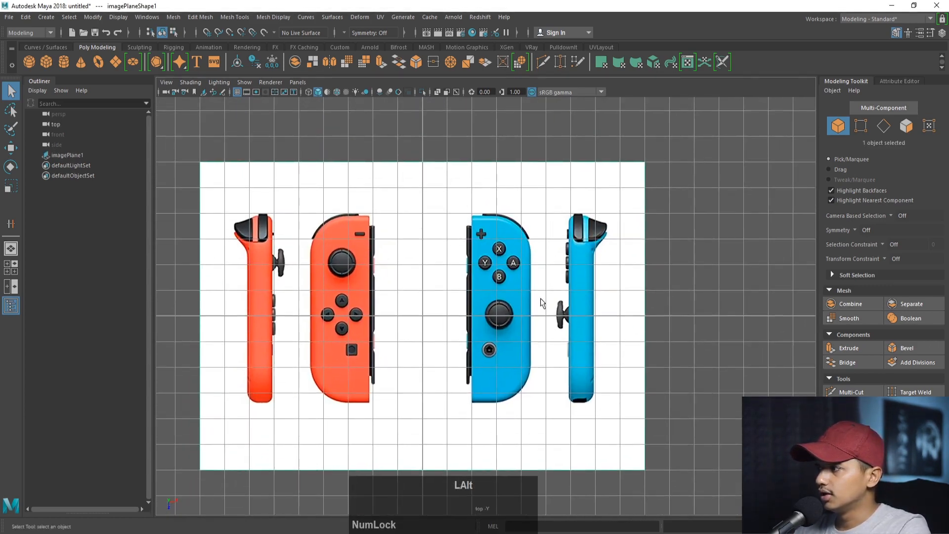
# Move the top-view image plane to about X -1.66, Z -3.44 and lower it to about Y -7.6, below the grid.
pyautogui.press('w')
pyautogui.moveTo(424, 348); pyautogui.dragTo(424, 239)
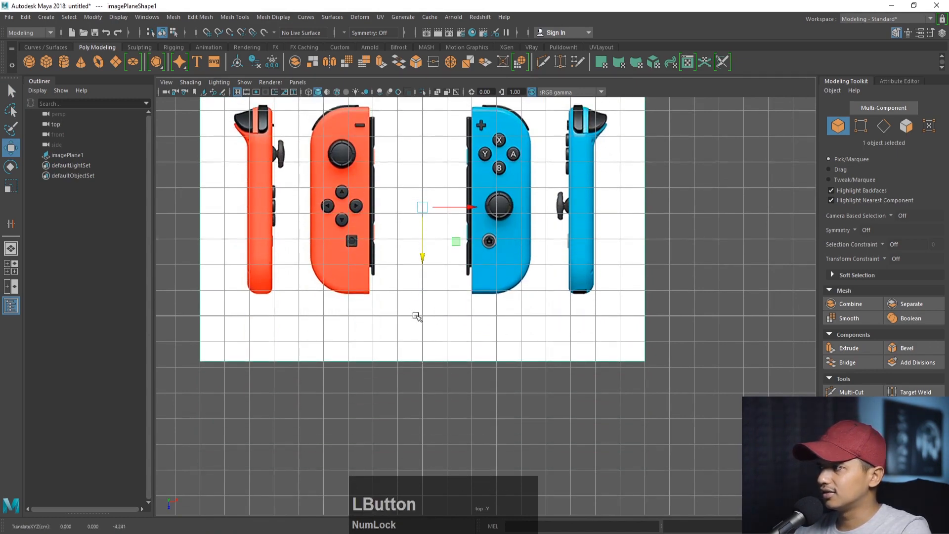
pyautogui.moveTo(464, 216); pyautogui.dragTo(423, 217)
pyautogui.moveTo(380, 244); pyautogui.dragTo(383, 267)
pyautogui.press('space')
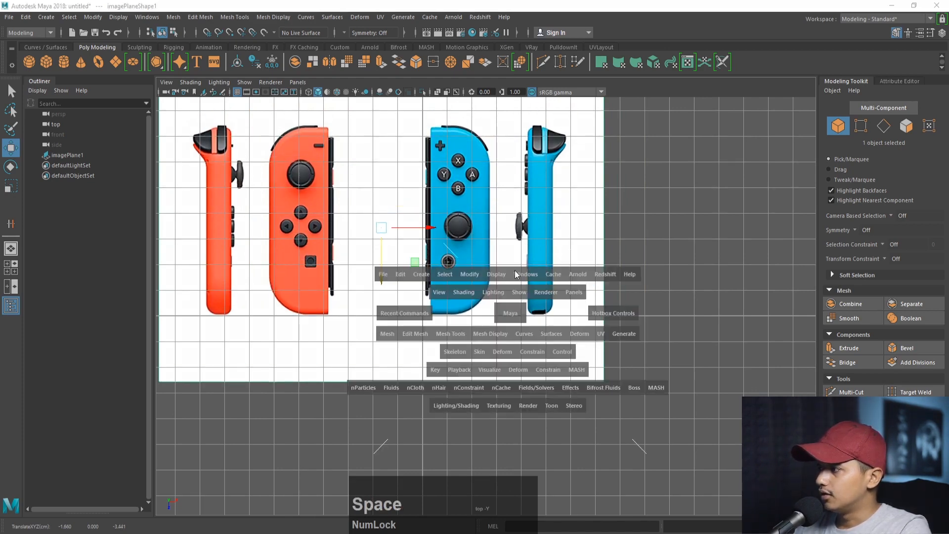
pyautogui.moveTo(690, 374); pyautogui.dragTo(698, 456)
# Import switch3.jpg from the Desktop as an image plane in the side view.
pyautogui.press('space')
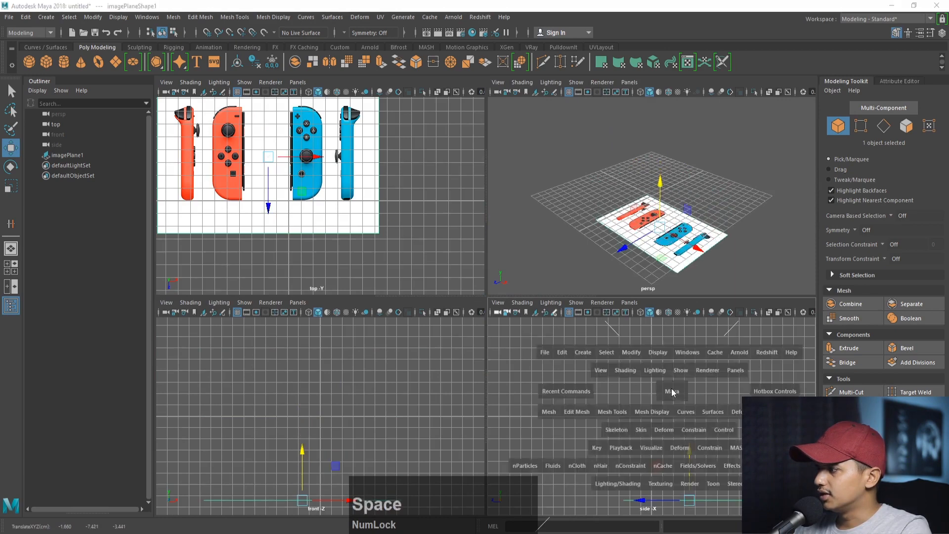
pyautogui.keyDown('alt'); pyautogui.moveTo(647, 374); pyautogui.dragTo(579, 343, button='right'); pyautogui.keyUp('alt')
pyautogui.keyDown('alt'); pyautogui.moveTo(579, 344); pyautogui.dragTo(534, 325, button='middle'); pyautogui.keyUp('alt')
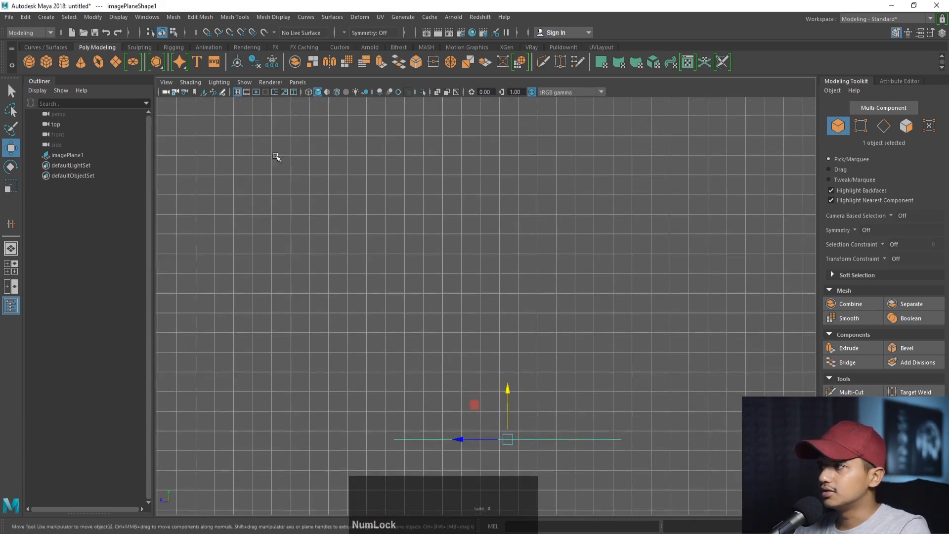
pyautogui.click(204, 92)
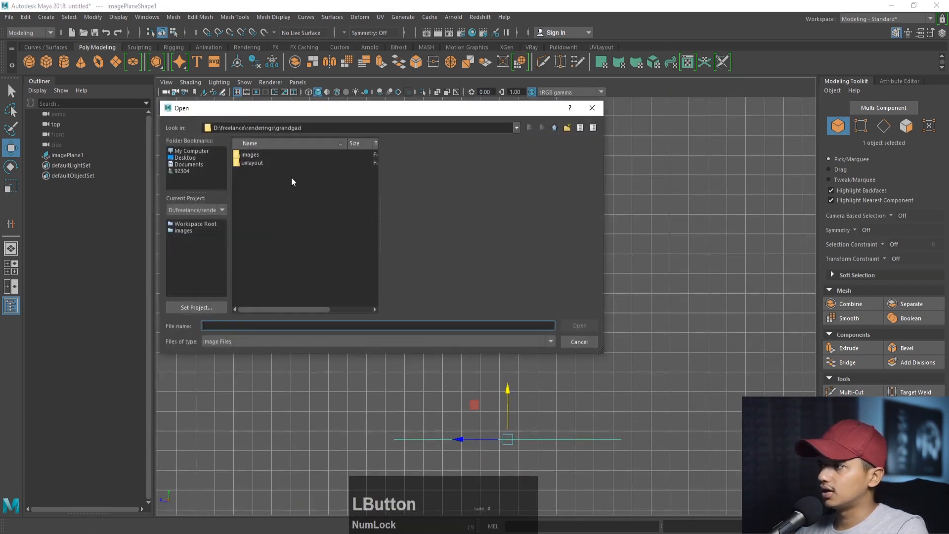
pyautogui.click(198, 158)
pyautogui.scroll(-5, 295, 244)
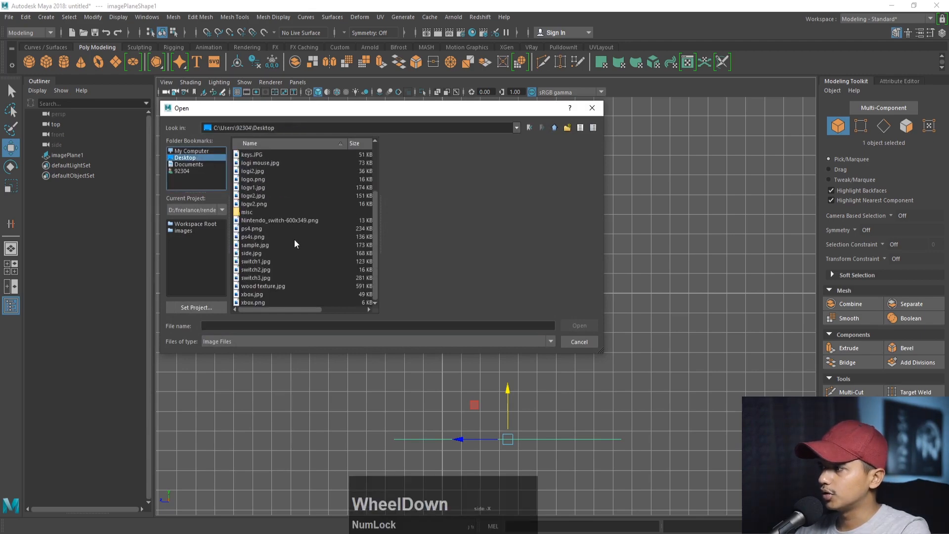
pyautogui.click(271, 278)
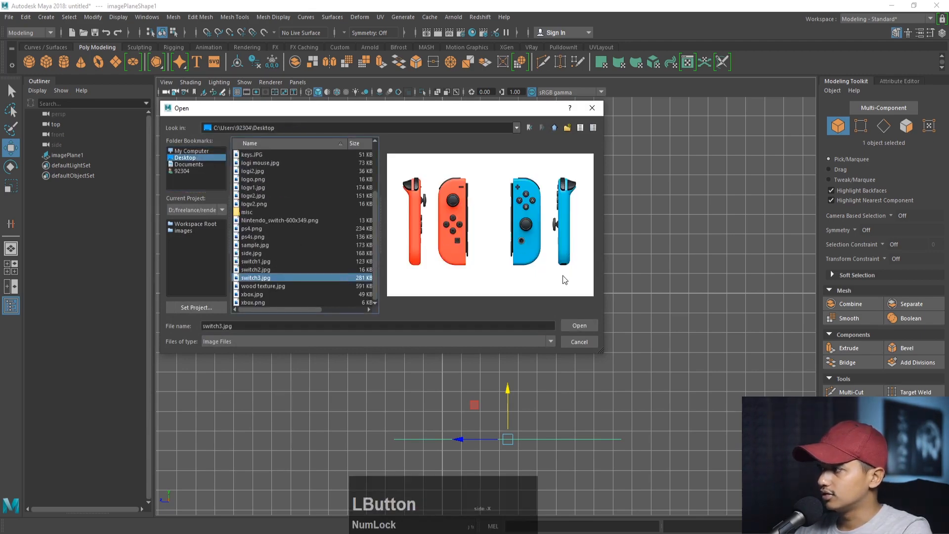
pyautogui.click(579, 324)
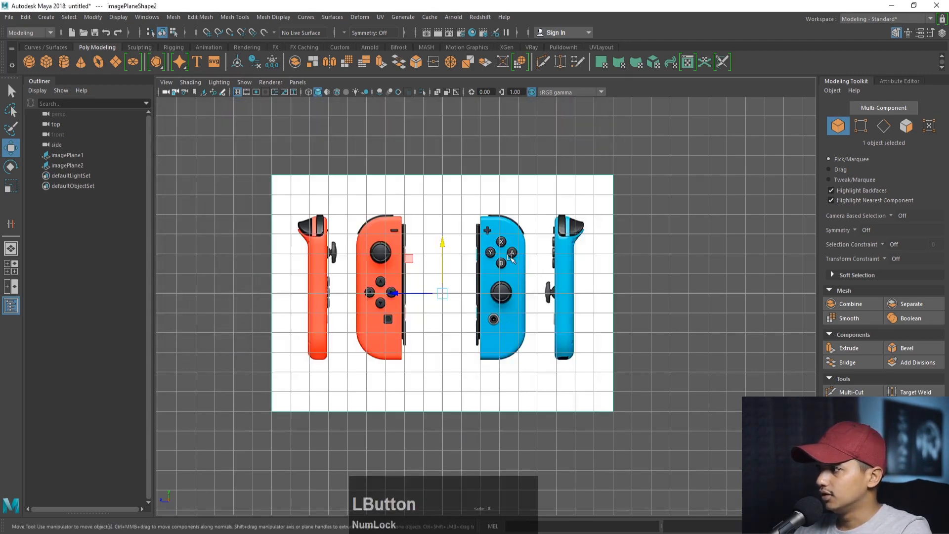
# Move the side-view image plane away from the grid's centre to about X -12.45.
pyautogui.press('space')
pyautogui.press('space')
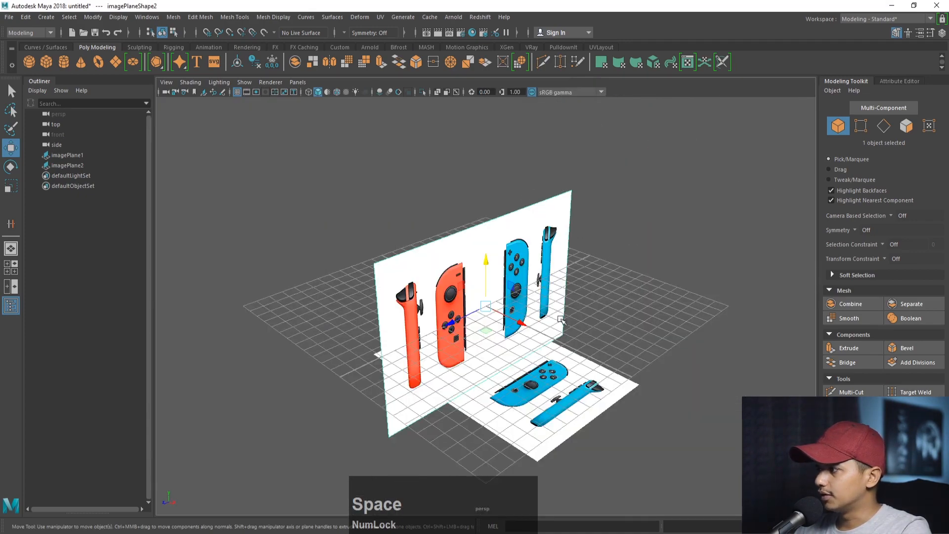
pyautogui.keyDown('alt'); pyautogui.moveTo(561, 320); pyautogui.dragTo(517, 320); pyautogui.keyUp('alt')
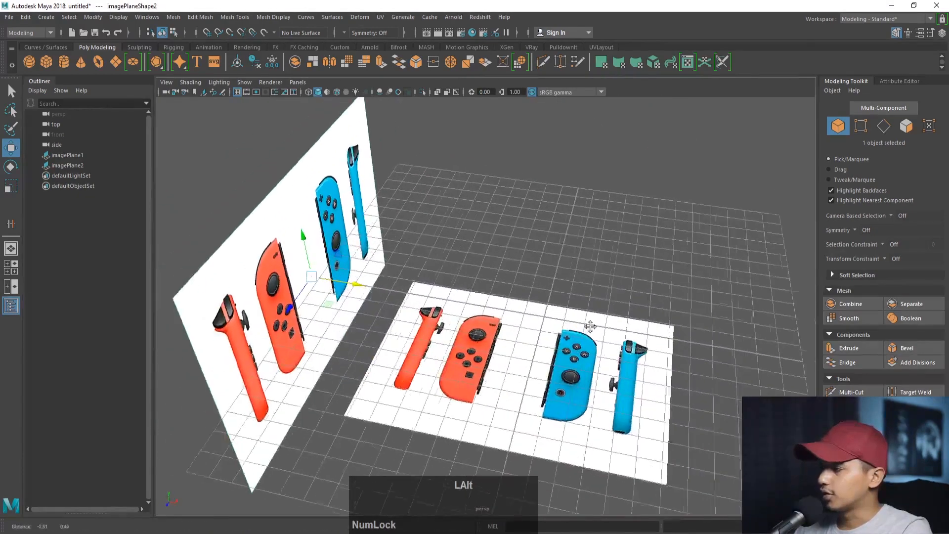
pyautogui.keyDown('alt'); pyautogui.moveTo(591, 326); pyautogui.dragTo(583, 333); pyautogui.keyUp('alt')
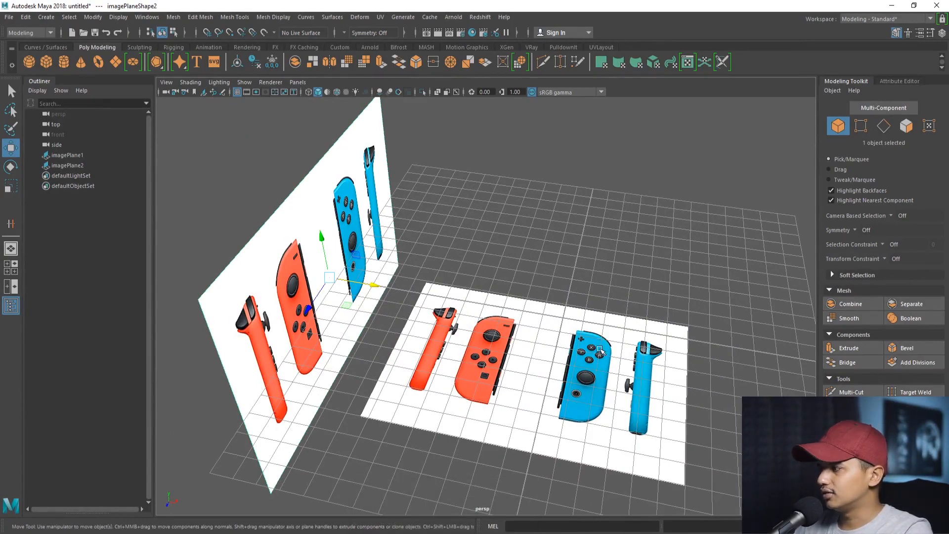
pyautogui.keyDown('alt'); pyautogui.moveTo(386, 313); pyautogui.dragTo(373, 214); pyautogui.keyUp('alt')
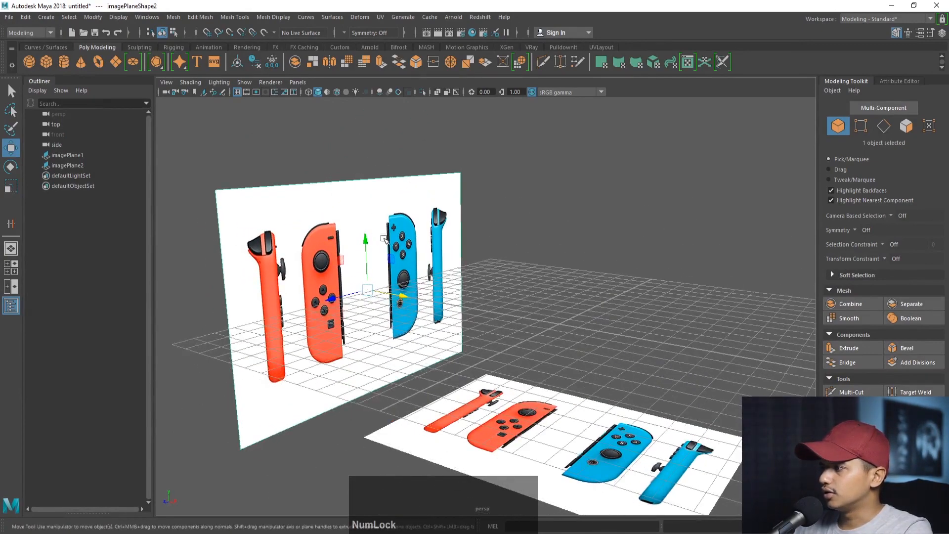
# Turn the side-view image plane so the controllers lie horizontally, setting its Y rotation to 0.
pyautogui.click(378, 185)
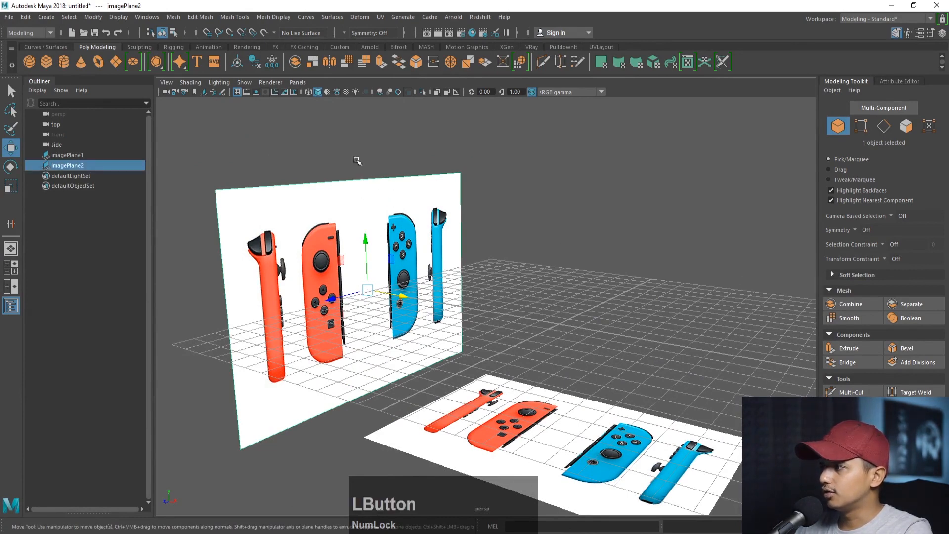
pyautogui.press('e')
pyautogui.moveTo(340, 266); pyautogui.dragTo(348, 232)
pyautogui.click(899, 81)
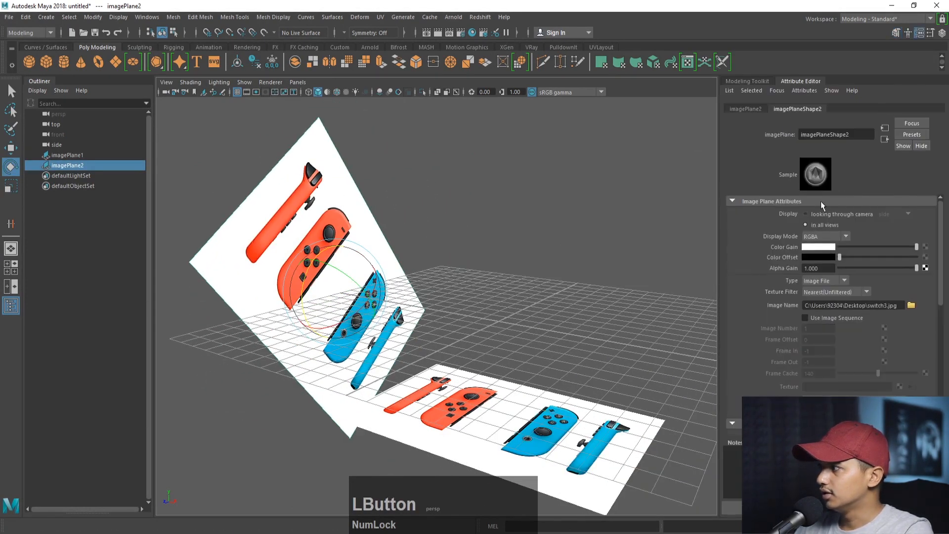
pyautogui.click(751, 108)
pyautogui.click(864, 191)
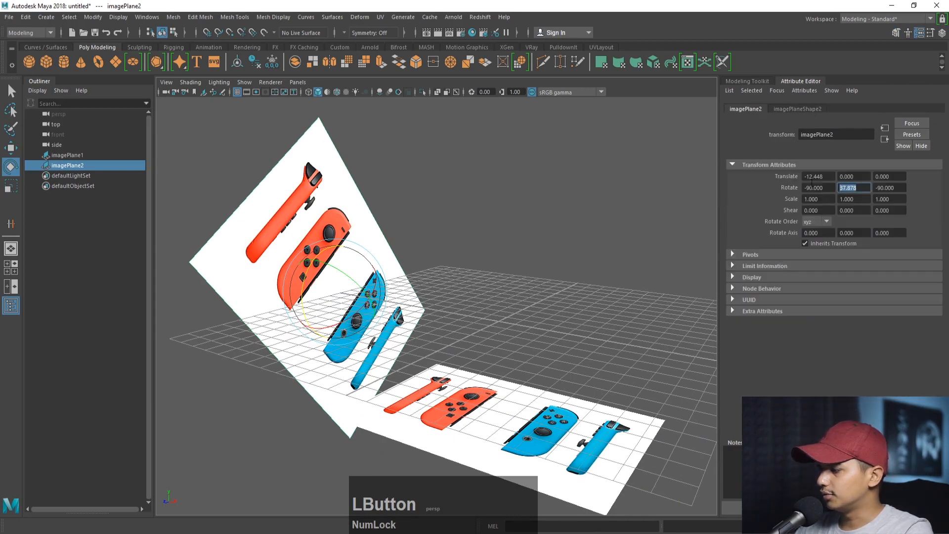
pyautogui.write('0')
pyautogui.press('Return')
# Move the side-view image plane to about Y 7.49 and Z -3.5 so the blue controller's side profile lines up with the grid axes.
pyautogui.press('w')
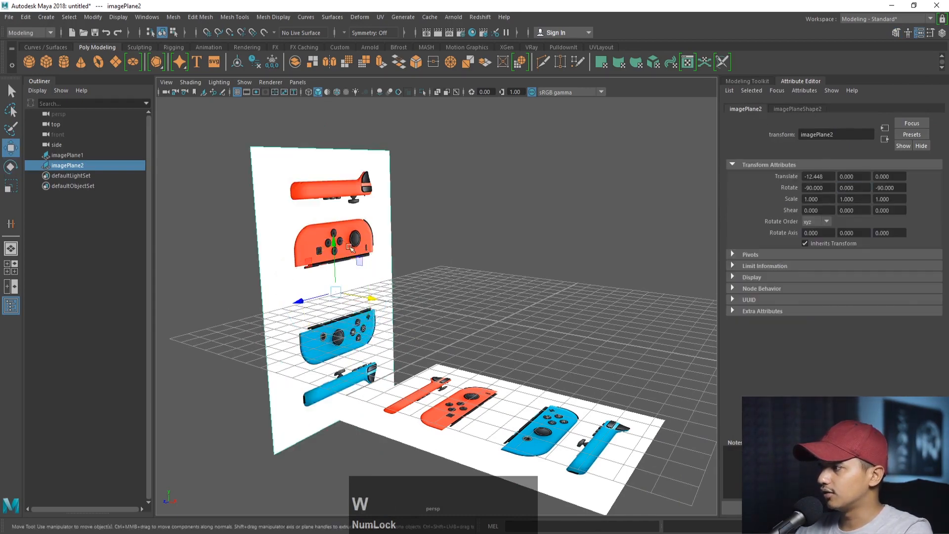
pyautogui.moveTo(332, 239); pyautogui.dragTo(334, 206)
pyautogui.press('space')
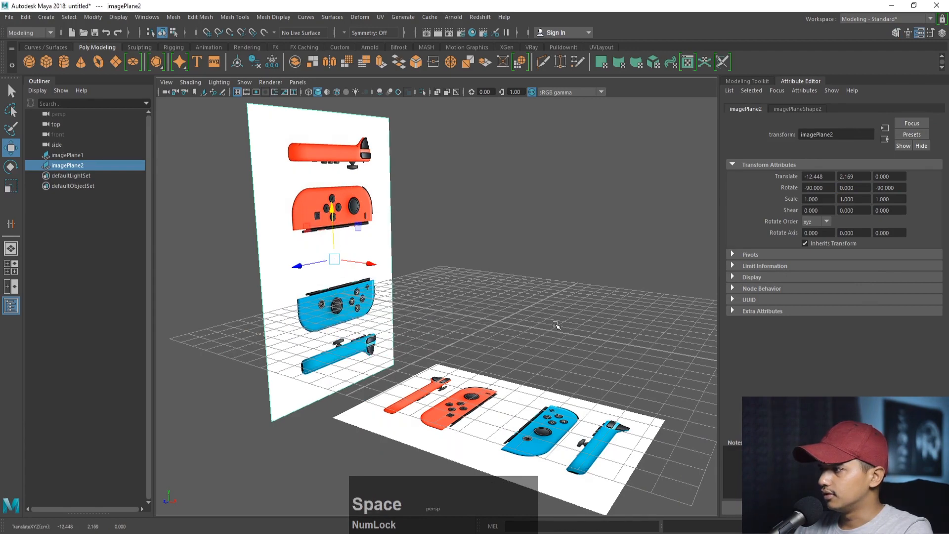
pyautogui.press('space')
pyautogui.keyDown('alt'); pyautogui.moveTo(491, 356); pyautogui.dragTo(678, 414, button='right'); pyautogui.keyUp('alt')
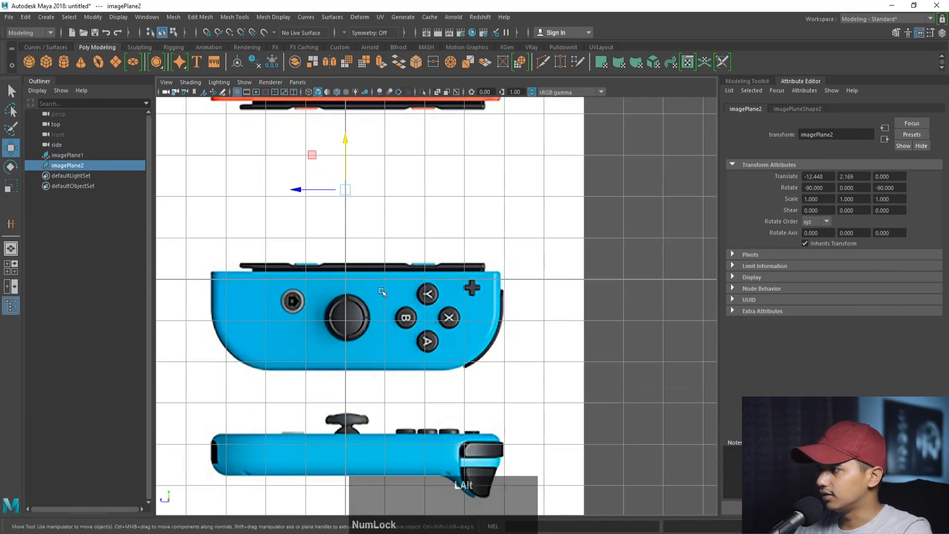
pyautogui.moveTo(313, 191); pyautogui.dragTo(499, 28)
pyautogui.keyDown('alt'); pyautogui.moveTo(526, 265); pyautogui.dragTo(468, 274, button='right'); pyautogui.keyUp('alt')
pyautogui.keyDown('alt'); pyautogui.moveTo(467, 274); pyautogui.dragTo(398, 344, button='middle'); pyautogui.keyUp('alt')
pyautogui.moveTo(401, 166); pyautogui.dragTo(408, 115)
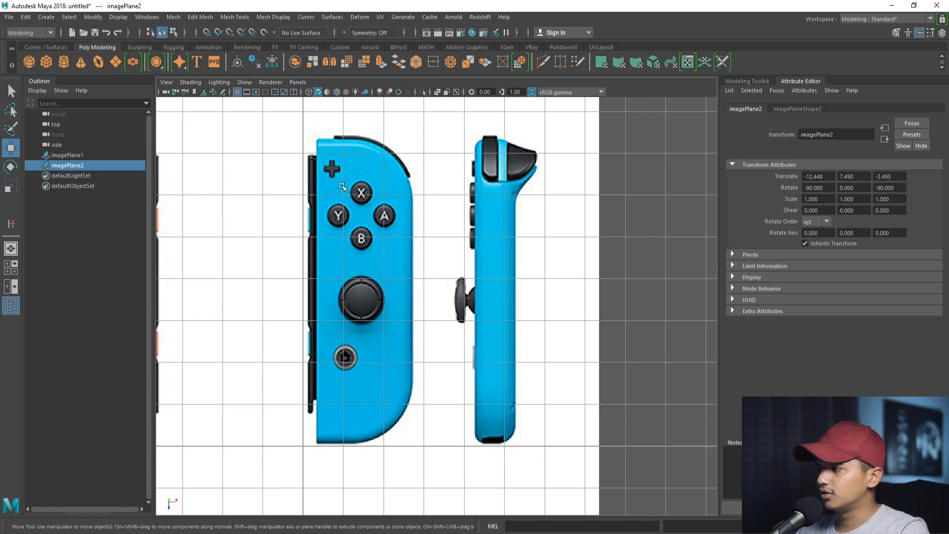
# Create a polygon cube with its base over the blue controller in the top view and its height pulled up in the side view.
pyautogui.click(47, 61)
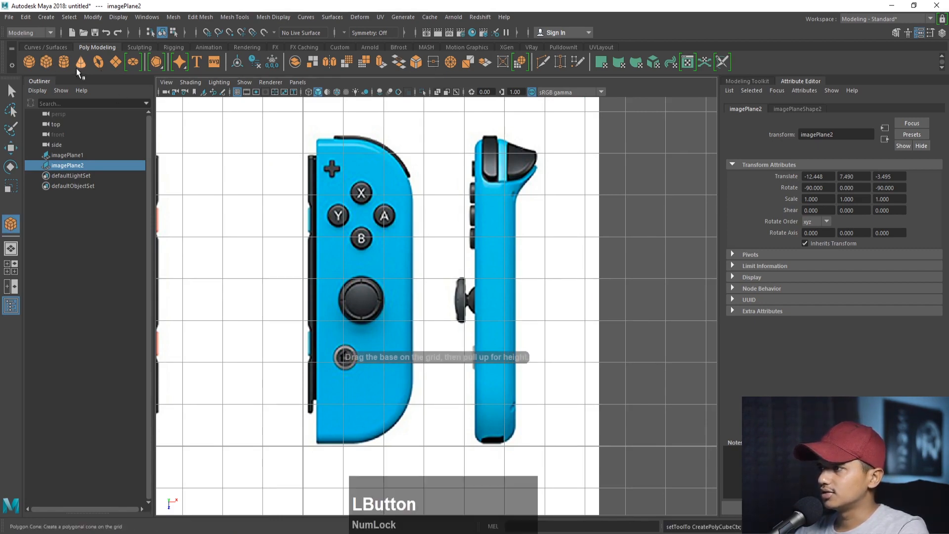
pyautogui.moveTo(316, 145); pyautogui.dragTo(415, 444)
pyautogui.press('space')
pyautogui.press('space')
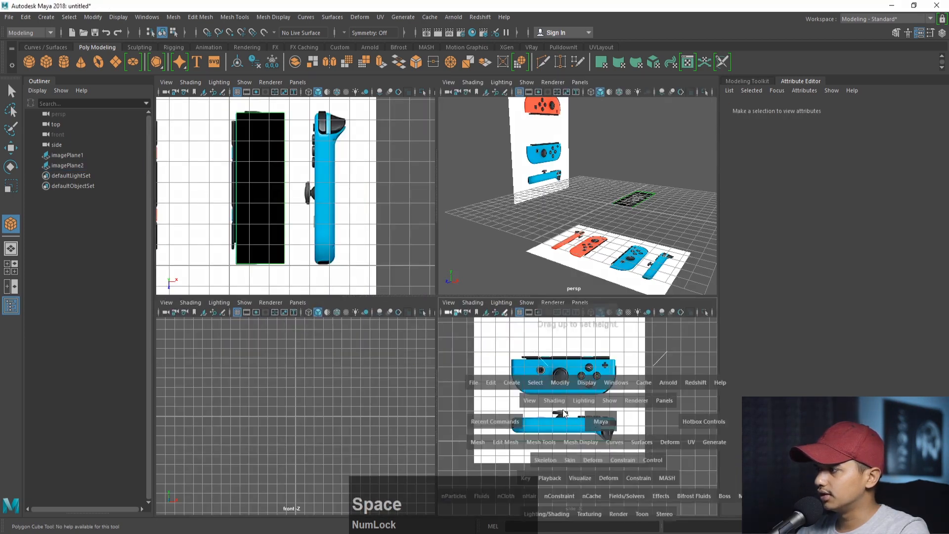
pyautogui.keyDown('alt'); pyautogui.moveTo(597, 432); pyautogui.dragTo(590, 421, button='right'); pyautogui.keyUp('alt')
pyautogui.moveTo(462, 363); pyautogui.dragTo(461, 342)
# Fit the cube to the controller's thickness in the side view, with about 1.044 Y scale and a position of about Y 1.06.
pyautogui.press('w')
pyautogui.moveTo(394, 318)
pyautogui.mouseDown()
pyautogui.moveTo(394, 278)
pyautogui.moveTo(398, 303)
pyautogui.mouseUp()
pyautogui.press('r')
pyautogui.press('w')
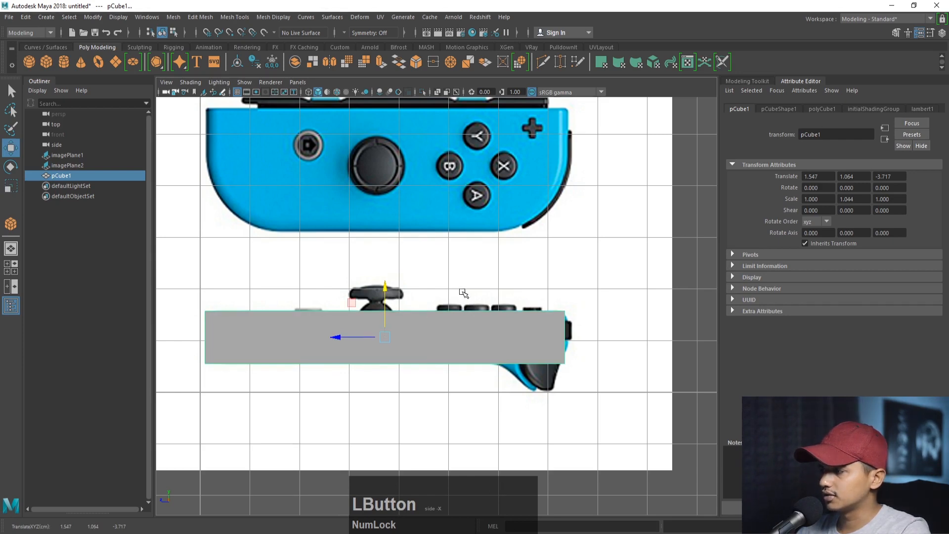
# Enable X-Ray shading in both the side and top views to see the reference through the cube.
pyautogui.click(191, 82)
pyautogui.click(218, 182)
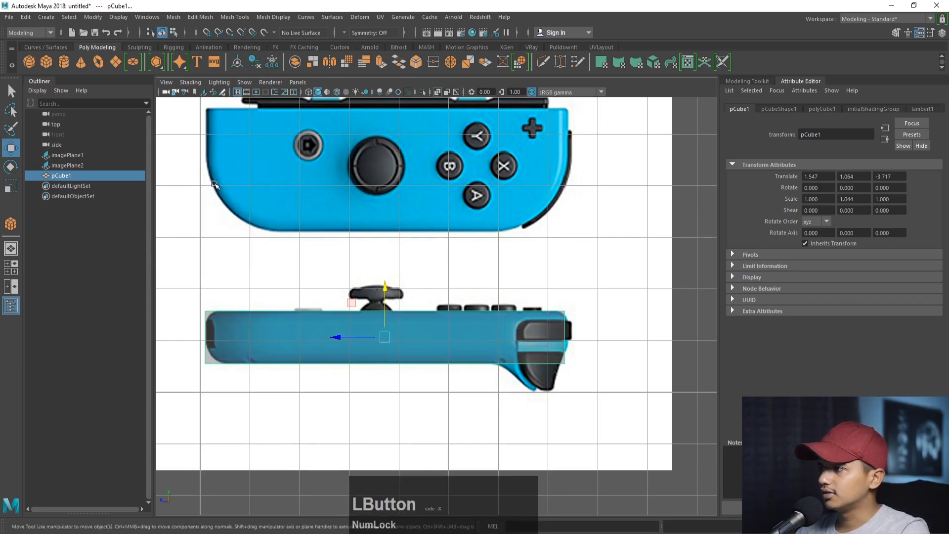
pyautogui.press('space')
pyautogui.press('space')
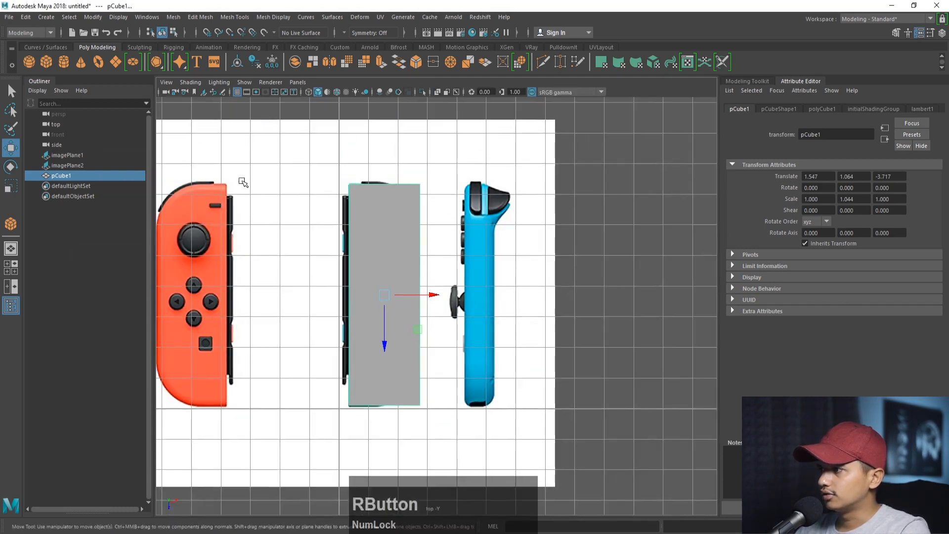
pyautogui.click(178, 93)
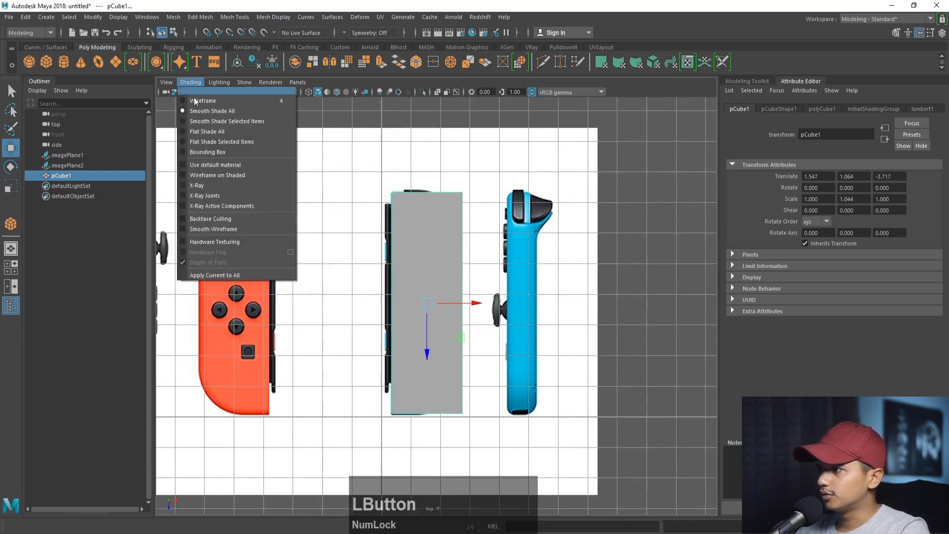
pyautogui.click(205, 184)
pyautogui.keyDown('alt'); pyautogui.moveTo(432, 278); pyautogui.dragTo(487, 303, button='right'); pyautogui.keyUp('alt')
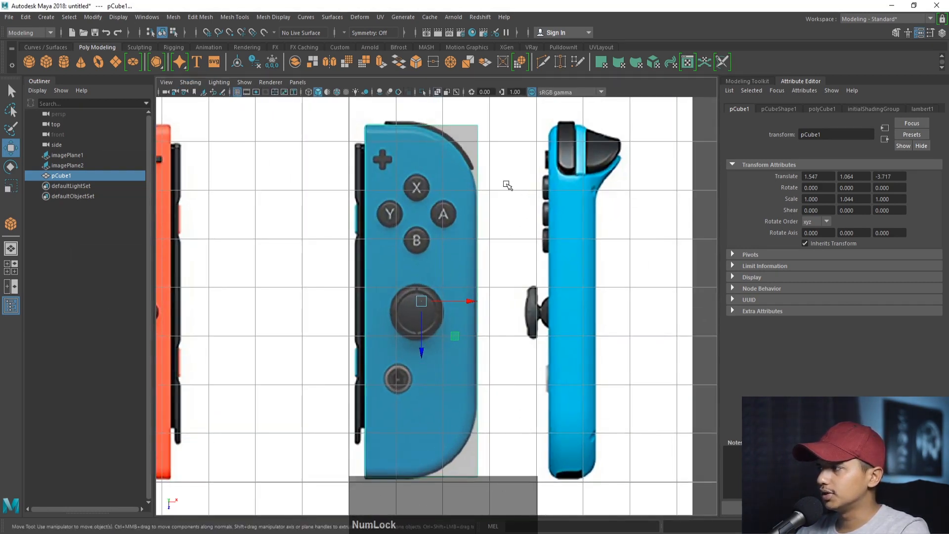
pyautogui.keyDown('alt'); pyautogui.moveTo(423, 171); pyautogui.dragTo(373, 221, button='middle'); pyautogui.keyUp('alt')
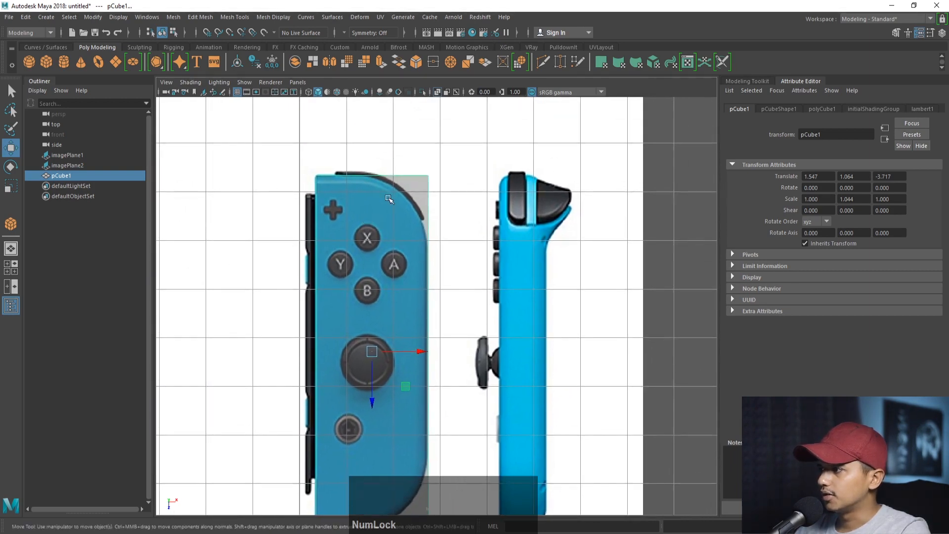
# Try to bevel the two vertical edges of the cube where the controller's outer side has rounded corners.
pyautogui.keyDown('alt'); pyautogui.moveTo(389, 199); pyautogui.dragTo(451, 276, button='right'); pyautogui.keyUp('alt')
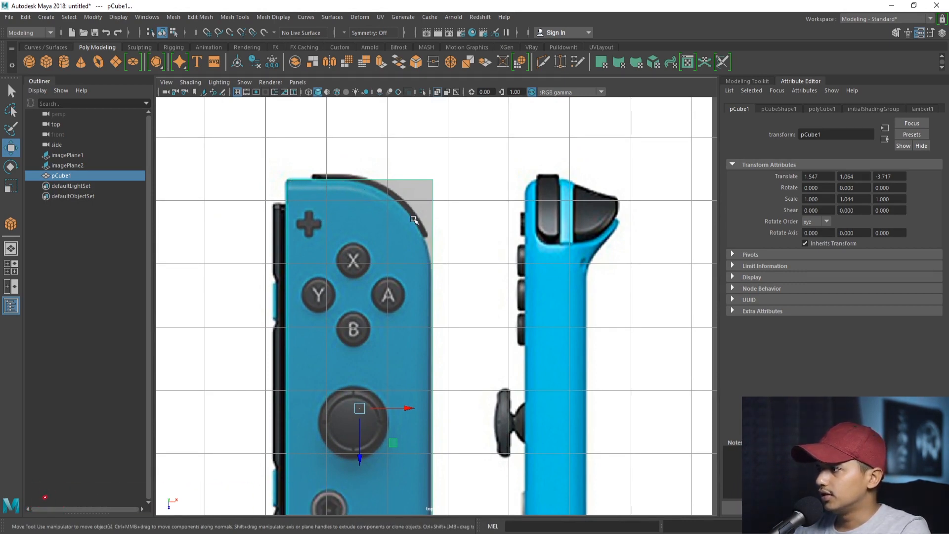
pyautogui.keyDown('alt'); pyautogui.moveTo(435, 292); pyautogui.dragTo(453, 235, button='middle'); pyautogui.keyUp('alt')
pyautogui.scroll(-4, 454, 236)
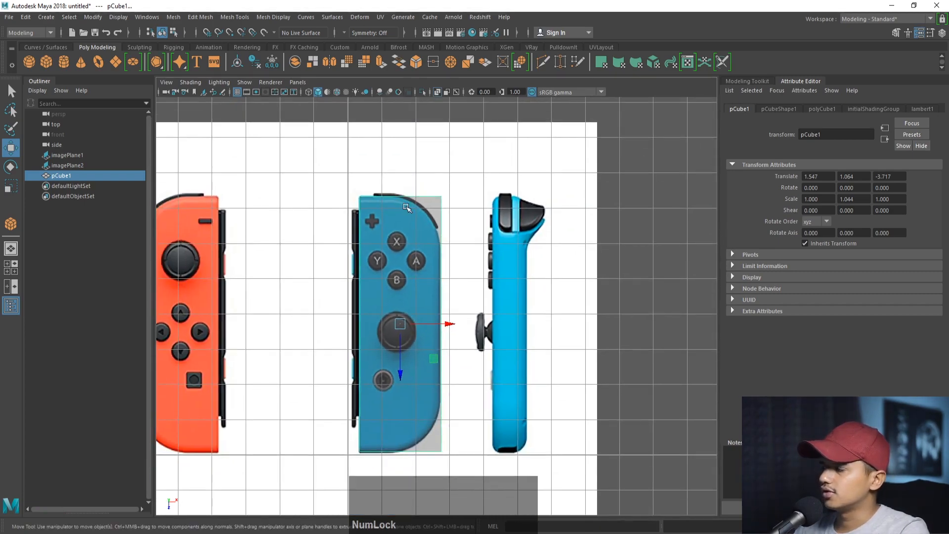
pyautogui.press('space')
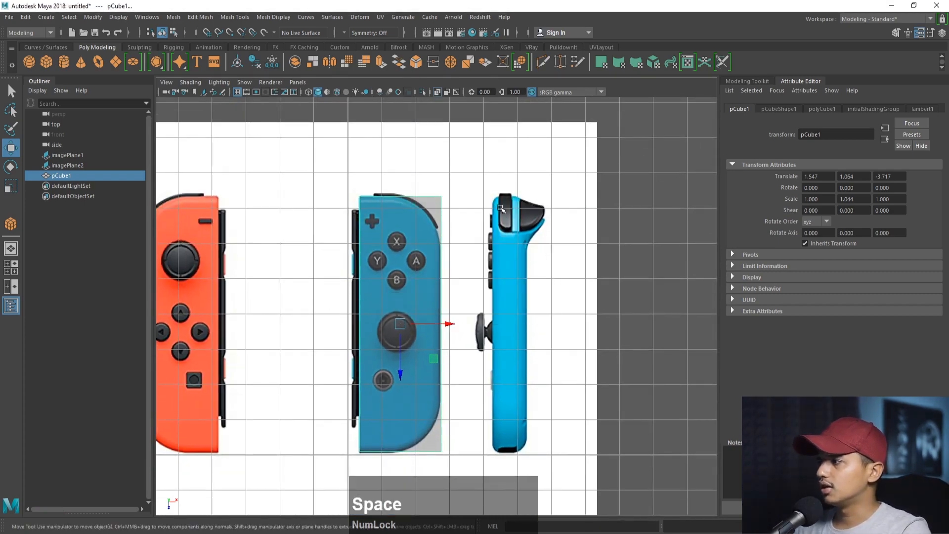
pyautogui.press('space')
pyautogui.keyDown('alt'); pyautogui.moveTo(570, 254); pyautogui.dragTo(383, 267, button='middle'); pyautogui.keyUp('alt')
pyautogui.keyDown('alt'); pyautogui.moveTo(383, 267); pyautogui.dragTo(389, 296); pyautogui.keyUp('alt')
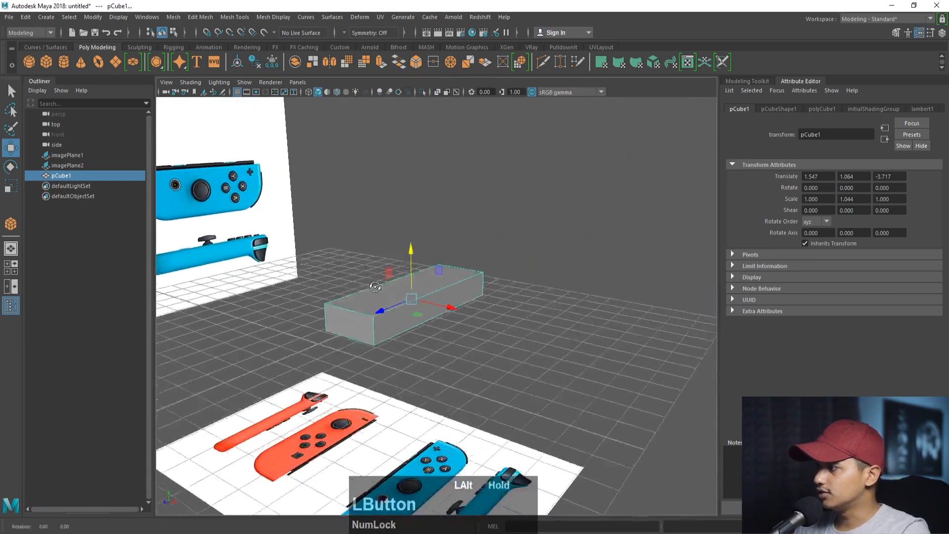
pyautogui.keyDown('alt'); pyautogui.moveTo(389, 297); pyautogui.dragTo(496, 345, button='right'); pyautogui.keyUp('alt')
pyautogui.moveTo(287, 360); pyautogui.dragTo(297, 269, button='right')
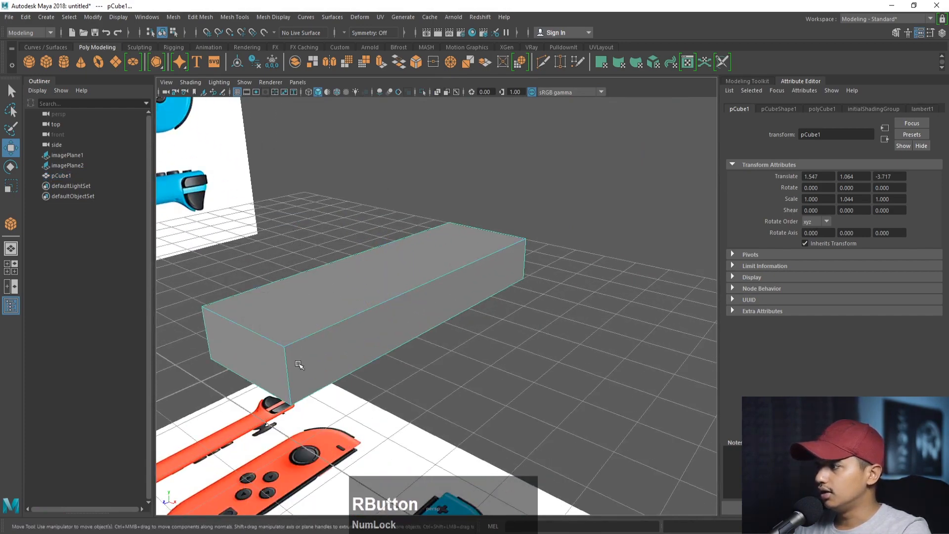
pyautogui.click(286, 376)
pyautogui.keyDown('shift'); pyautogui.click(526, 253); pyautogui.keyUp('shift')
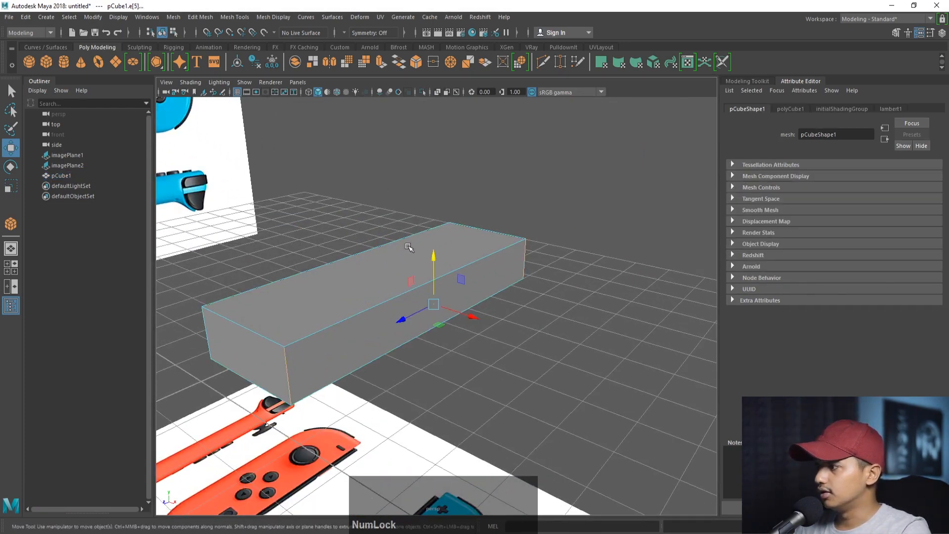
pyautogui.keyDown('alt'); pyautogui.moveTo(482, 277); pyautogui.dragTo(453, 280, button='right'); pyautogui.keyUp('alt')
pyautogui.keyDown('alt'); pyautogui.moveTo(452, 277); pyautogui.dragTo(449, 281); pyautogui.keyUp('alt')
pyautogui.keyDown('alt'); pyautogui.moveTo(468, 278); pyautogui.dragTo(483, 271, button='middle'); pyautogui.keyUp('alt')
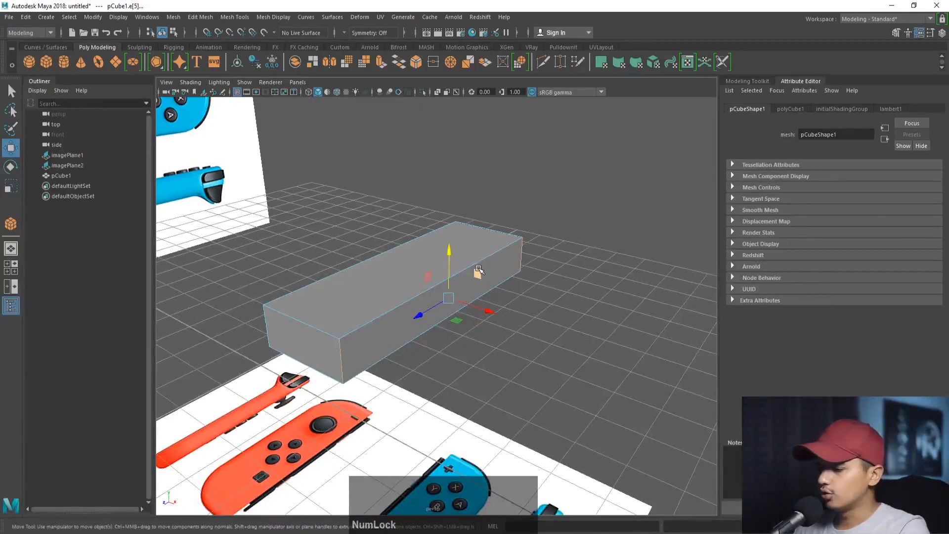
pyautogui.hotkey('ctrl', 'b')
# Set the corner bevel to a fraction of 0.577 with 3 segments, matching the rounded outline in the top view.
pyautogui.press('space')
pyautogui.press('space')
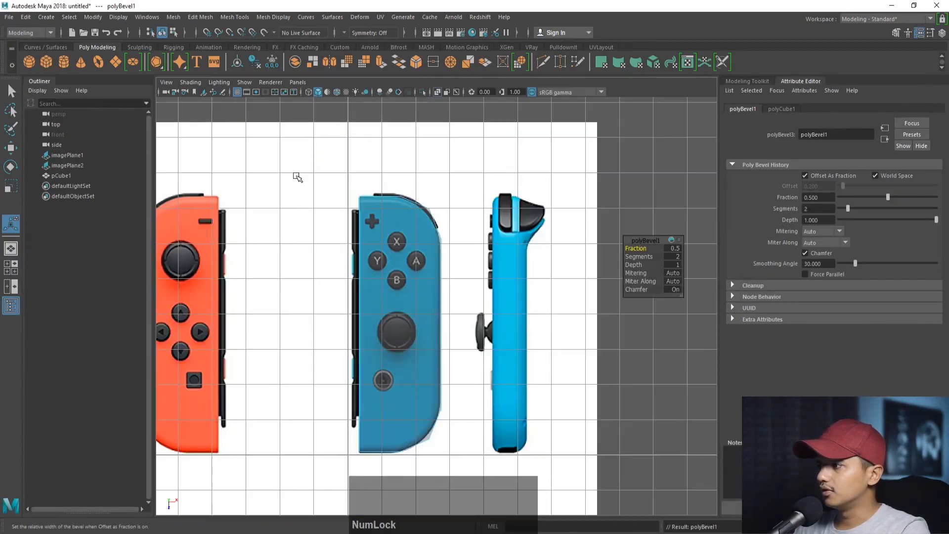
pyautogui.keyDown('alt'); pyautogui.moveTo(297, 176); pyautogui.dragTo(430, 242, button='right'); pyautogui.keyUp('alt')
pyautogui.keyDown('alt'); pyautogui.moveTo(430, 242); pyautogui.dragTo(394, 251, button='middle'); pyautogui.keyUp('alt')
pyautogui.keyDown('alt'); pyautogui.moveTo(394, 250); pyautogui.dragTo(425, 271, button='right'); pyautogui.keyUp('alt')
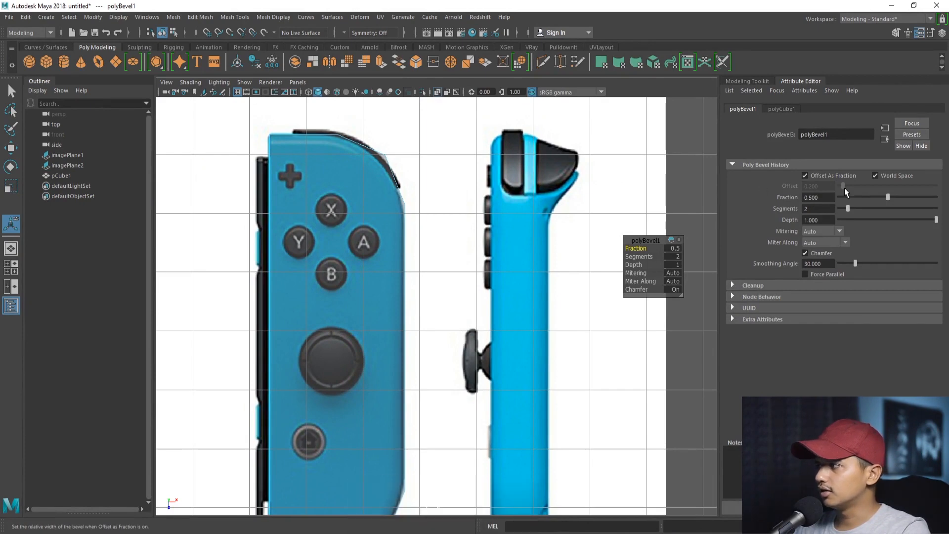
pyautogui.moveTo(873, 193); pyautogui.dragTo(857, 207)
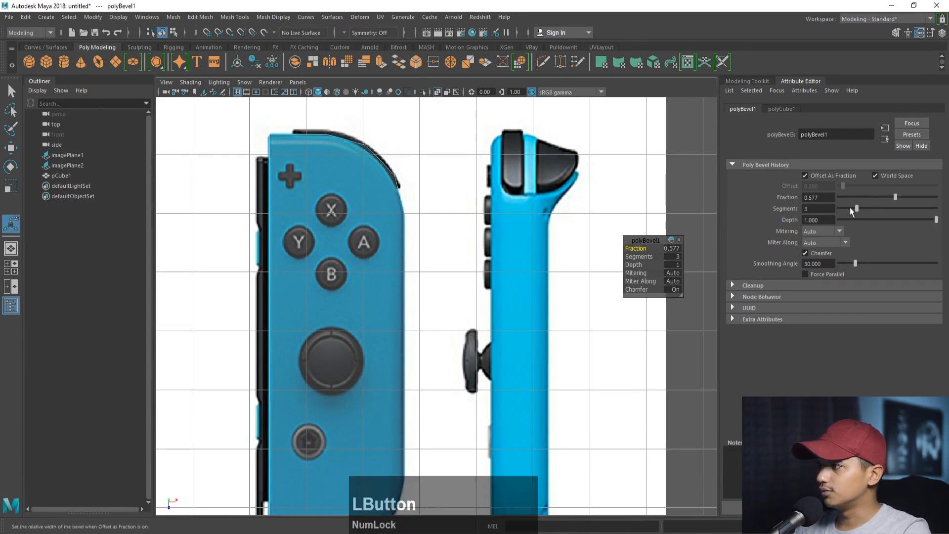
# Examine the beveled block from several angles, checking its rounded corners and the undivided top and side faces.
pyautogui.press('space')
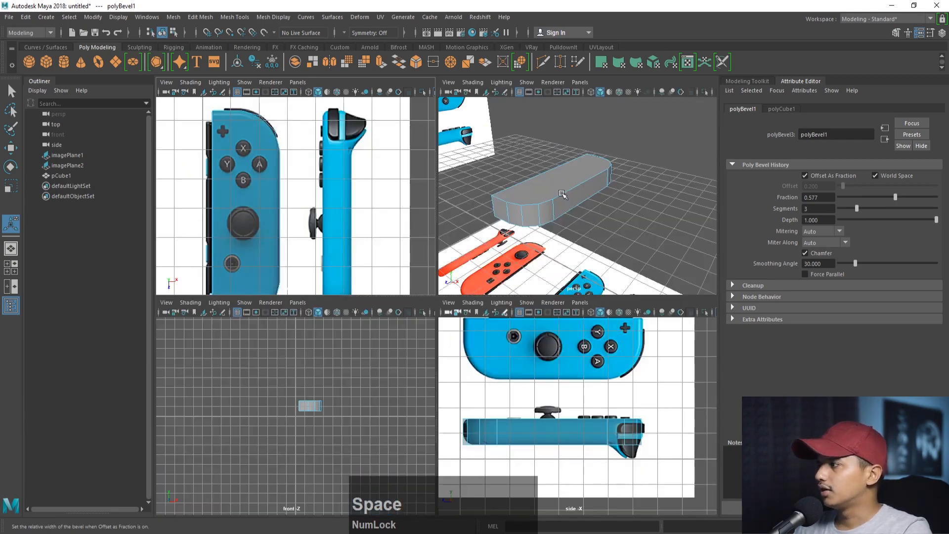
pyautogui.press('space')
pyautogui.keyDown('alt'); pyautogui.moveTo(570, 213); pyautogui.dragTo(596, 213, button='middle'); pyautogui.keyUp('alt')
pyautogui.keyDown('alt'); pyautogui.moveTo(532, 229); pyautogui.dragTo(563, 225); pyautogui.keyUp('alt')
pyautogui.keyDown('alt'); pyautogui.moveTo(536, 200); pyautogui.dragTo(527, 199, button='middle'); pyautogui.keyUp('alt')
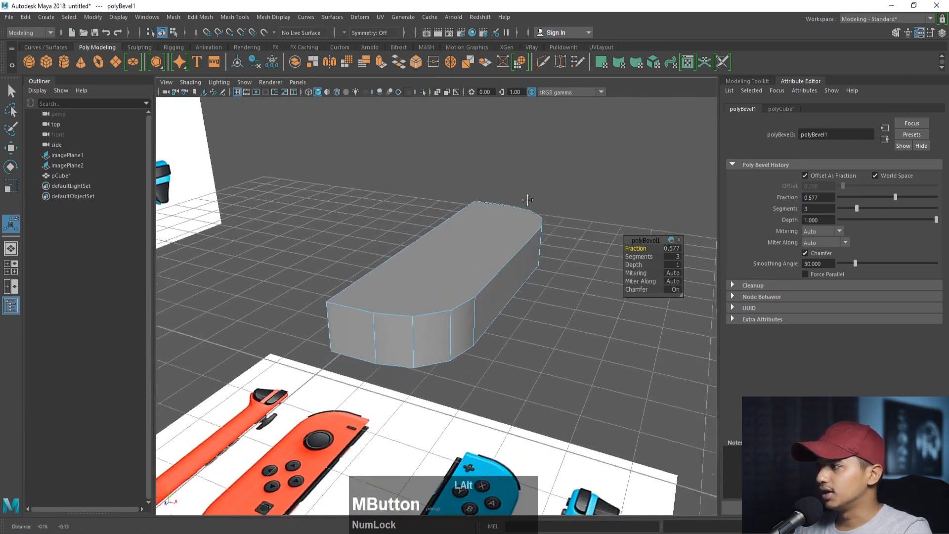
pyautogui.keyDown('alt'); pyautogui.moveTo(527, 213); pyautogui.dragTo(593, 275, button='right'); pyautogui.keyUp('alt')
pyautogui.keyDown('alt'); pyautogui.moveTo(564, 245); pyautogui.dragTo(559, 287, button='middle'); pyautogui.keyUp('alt')
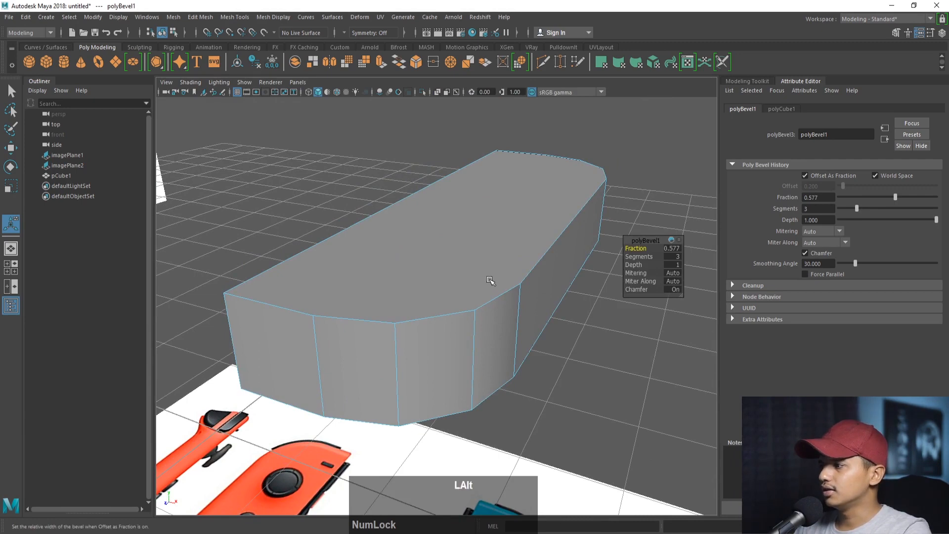
pyautogui.keyDown('alt'); pyautogui.moveTo(494, 282); pyautogui.dragTo(470, 293); pyautogui.keyUp('alt')
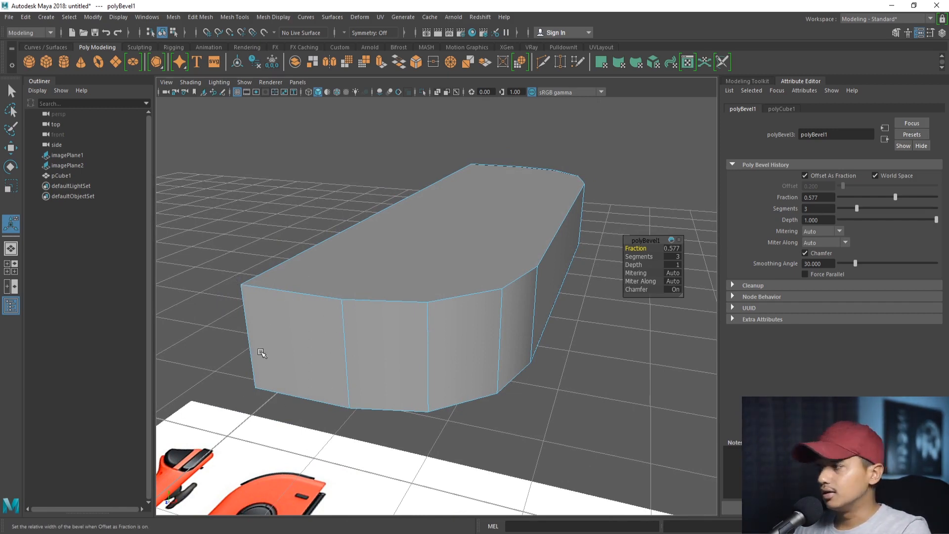
pyautogui.moveTo(355, 289)
pyautogui.keyDown('alt'); pyautogui.mouseDown()
pyautogui.moveTo(364, 321)
pyautogui.moveTo(364, 303)
pyautogui.mouseUp(); pyautogui.keyUp('alt')
pyautogui.keyDown('alt'); pyautogui.moveTo(365, 303); pyautogui.dragTo(326, 327, button='right'); pyautogui.keyUp('alt')
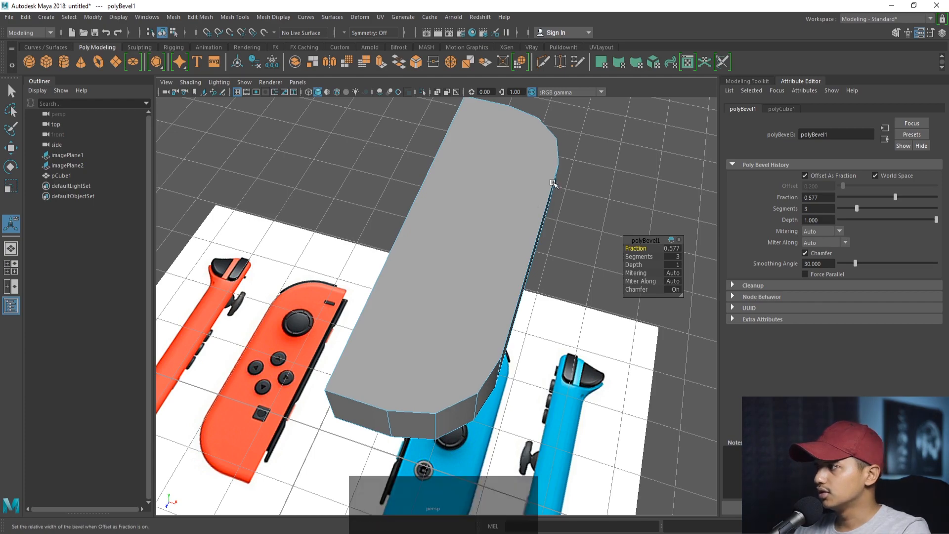
pyautogui.keyDown('alt'); pyautogui.moveTo(533, 199); pyautogui.dragTo(439, 264); pyautogui.keyUp('alt')
pyautogui.keyDown('alt'); pyautogui.moveTo(444, 200); pyautogui.dragTo(446, 255); pyautogui.keyUp('alt')
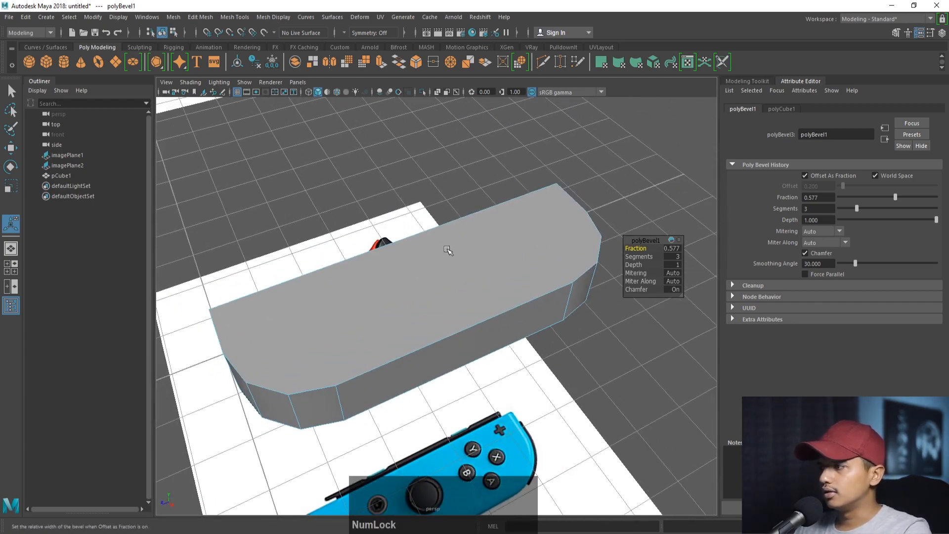
pyautogui.keyDown('alt'); pyautogui.moveTo(384, 321); pyautogui.dragTo(331, 333); pyautogui.keyUp('alt')
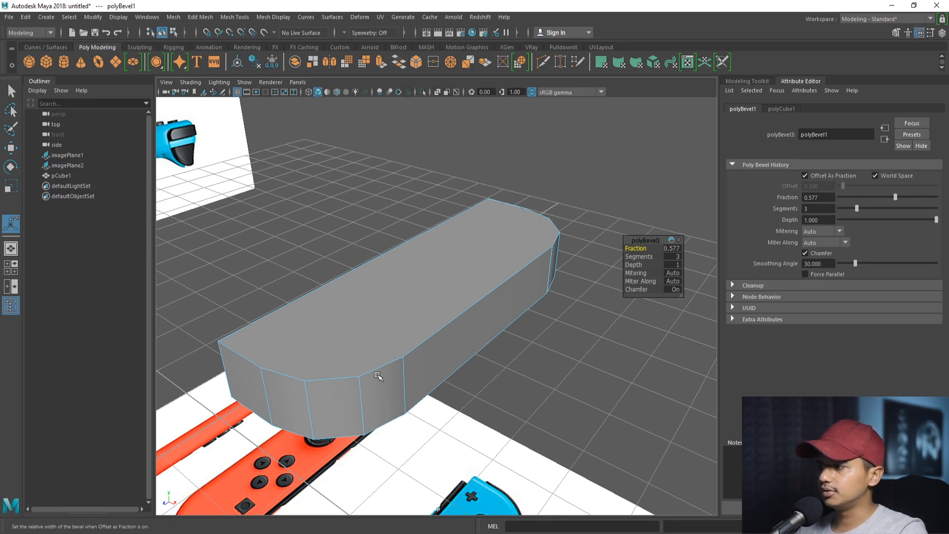
pyautogui.keyDown('alt'); pyautogui.moveTo(397, 325); pyautogui.dragTo(437, 272, button='right'); pyautogui.keyUp('alt')
pyautogui.press('space')
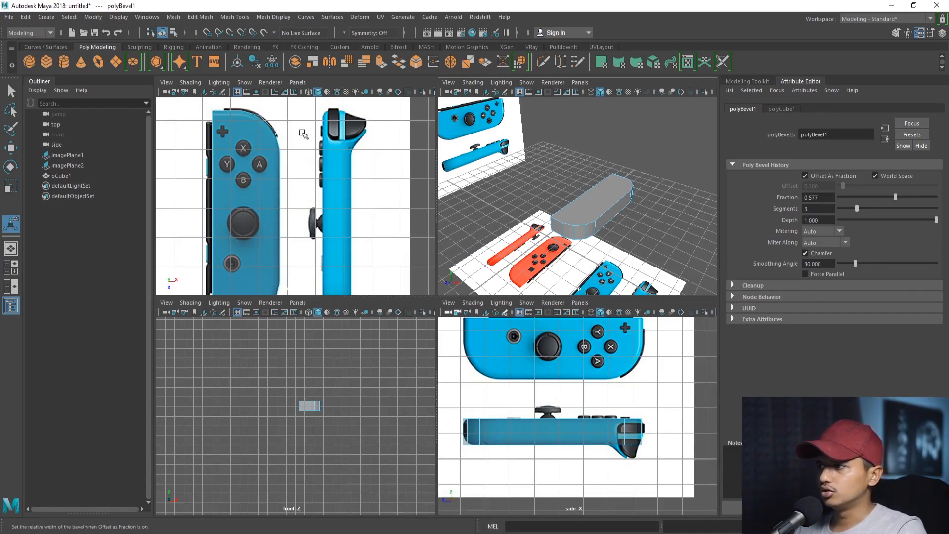
pyautogui.press('space')
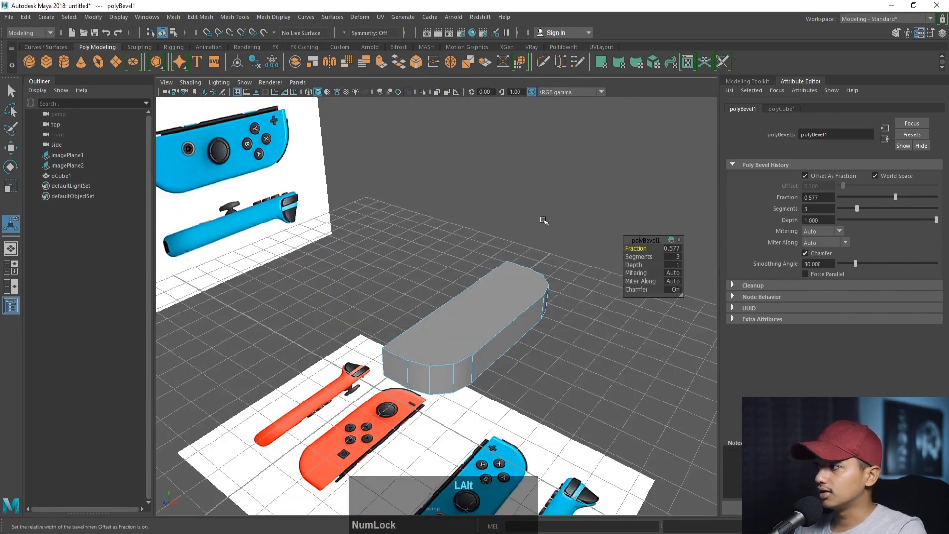
pyautogui.keyDown('alt'); pyautogui.moveTo(544, 218); pyautogui.dragTo(585, 290, button='right'); pyautogui.keyUp('alt')
pyautogui.keyDown('alt'); pyautogui.moveTo(585, 290); pyautogui.dragTo(529, 247); pyautogui.keyUp('alt')
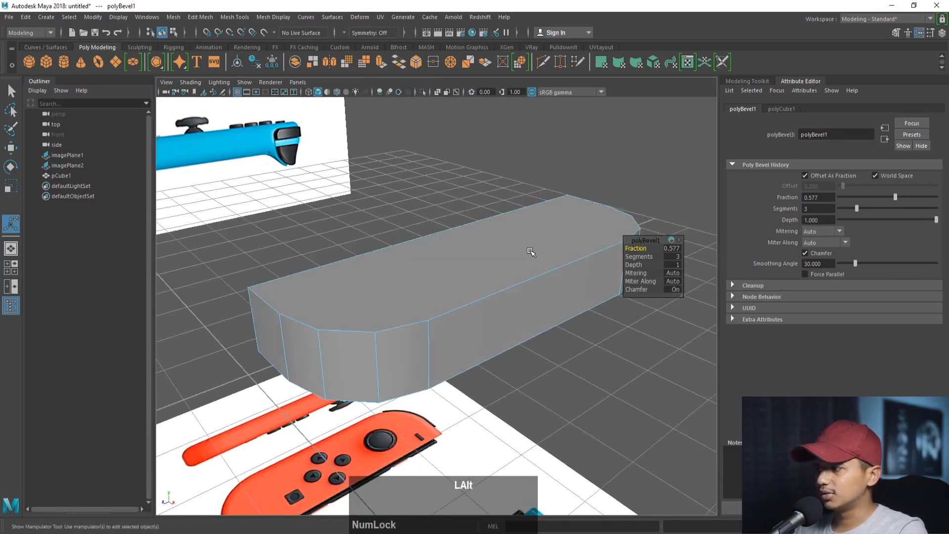
# Undo the bevel on the cube's two corner edges.
pyautogui.hotkey('ctrl', 'z')
pyautogui.hotkey('ctrl', 'z')
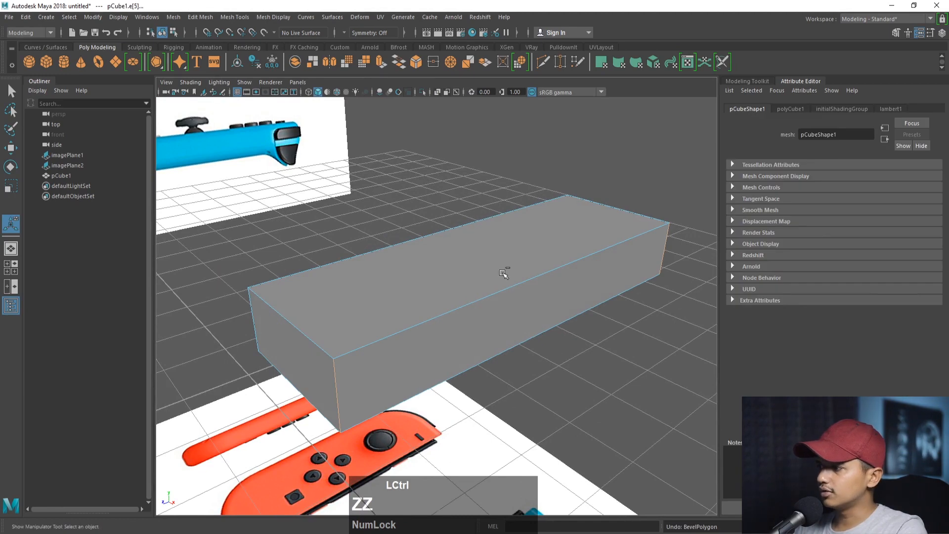
# Select the whole cube and set its width subdivisions to 4, comparing with the controller in the top view.
pyautogui.moveTo(503, 249); pyautogui.dragTo(527, 235, button='right')
pyautogui.click(523, 249)
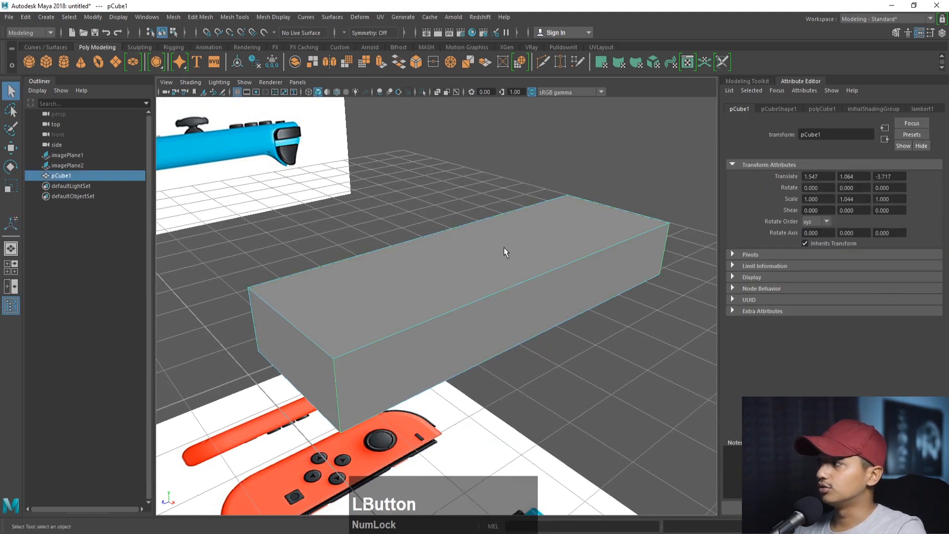
pyautogui.click(822, 110)
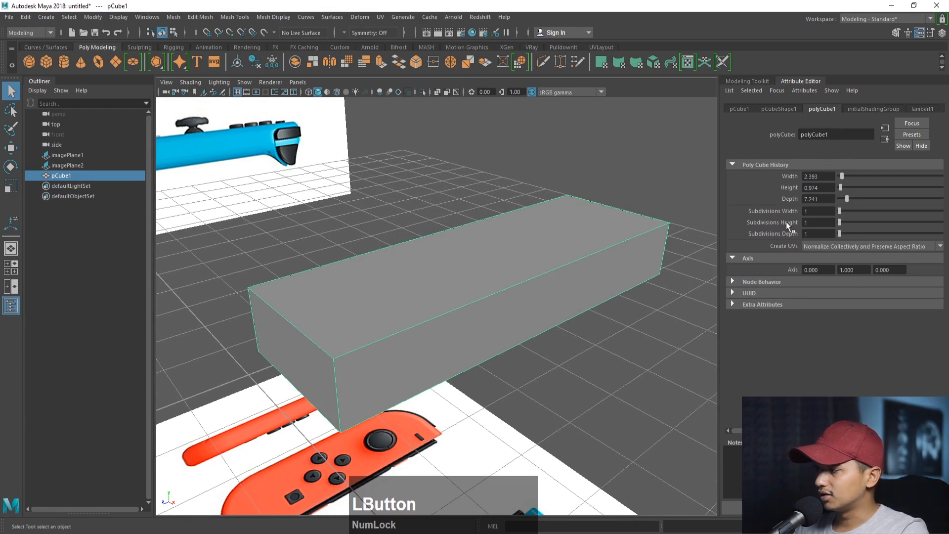
pyautogui.press('space')
pyautogui.press('space')
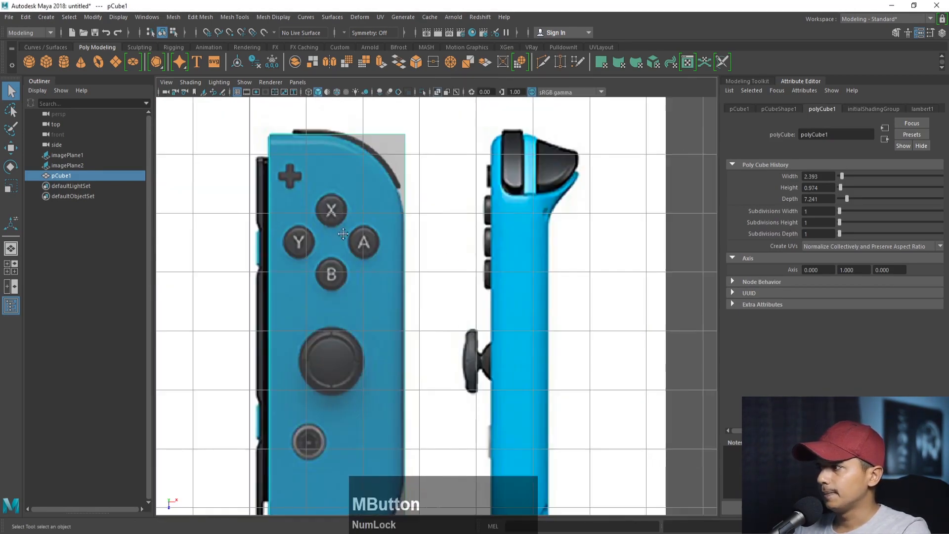
pyautogui.keyDown('alt'); pyautogui.moveTo(325, 221); pyautogui.dragTo(338, 202, button='middle'); pyautogui.keyUp('alt')
pyautogui.keyDown('alt'); pyautogui.moveTo(339, 202); pyautogui.dragTo(342, 220, button='right'); pyautogui.keyUp('alt')
pyautogui.keyDown('alt'); pyautogui.moveTo(341, 220); pyautogui.dragTo(354, 217, button='middle'); pyautogui.keyUp('alt')
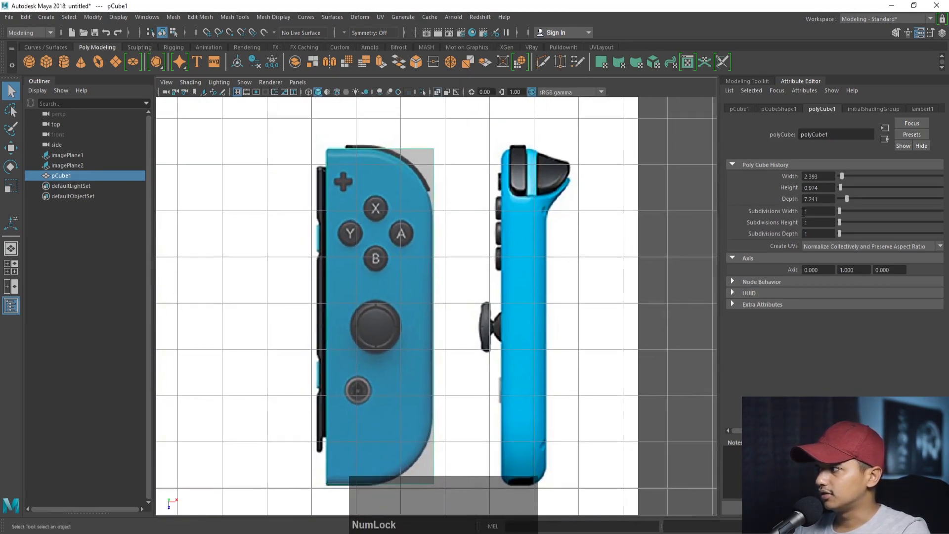
pyautogui.moveTo(839, 213); pyautogui.dragTo(846, 214)
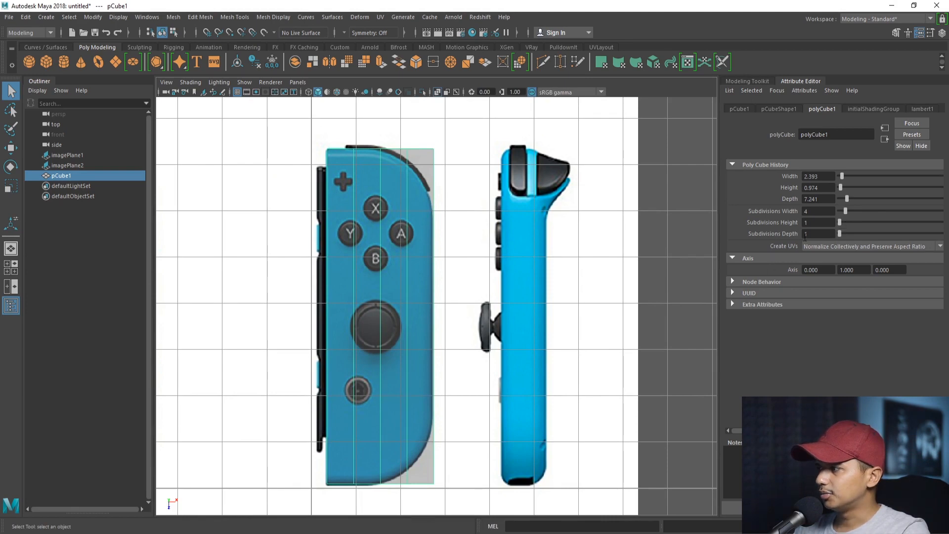
# Set the cube's height subdivisions to 2, checking the division in the side view.
pyautogui.press('space')
pyautogui.press('space')
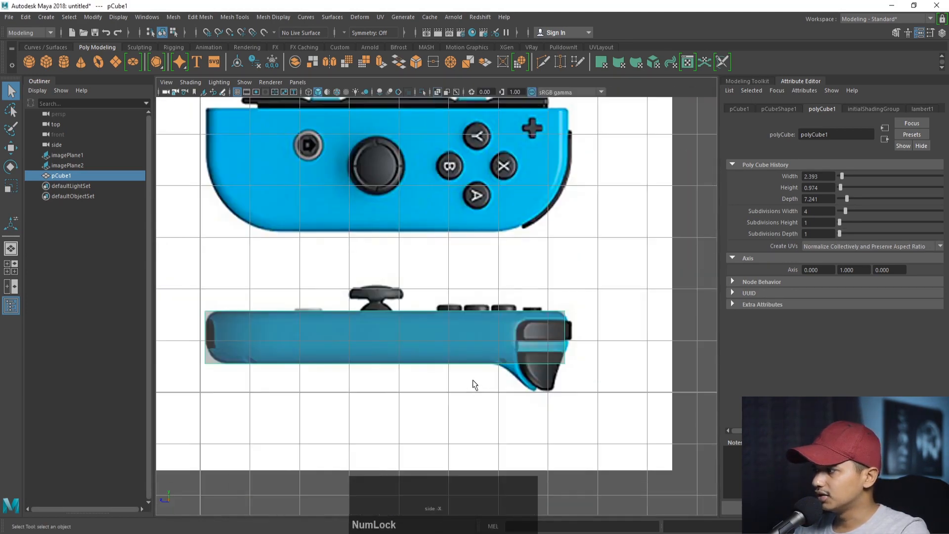
pyautogui.keyDown('alt'); pyautogui.moveTo(473, 380); pyautogui.dragTo(491, 365, button='middle'); pyautogui.keyUp('alt')
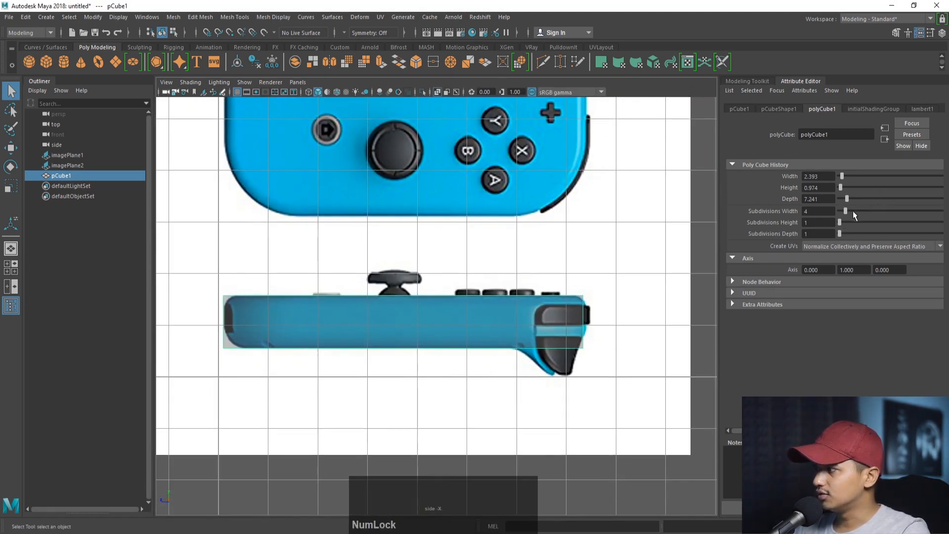
pyautogui.moveTo(840, 222); pyautogui.dragTo(844, 224)
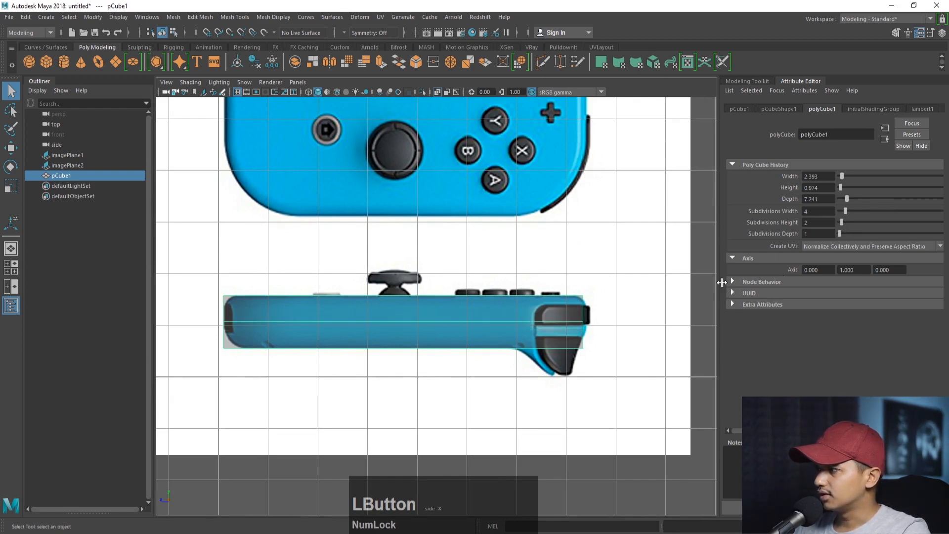
# Set the cube's depth subdivisions to 10, checking the divisions along the controller in the top view.
pyautogui.press('space')
pyautogui.press('space')
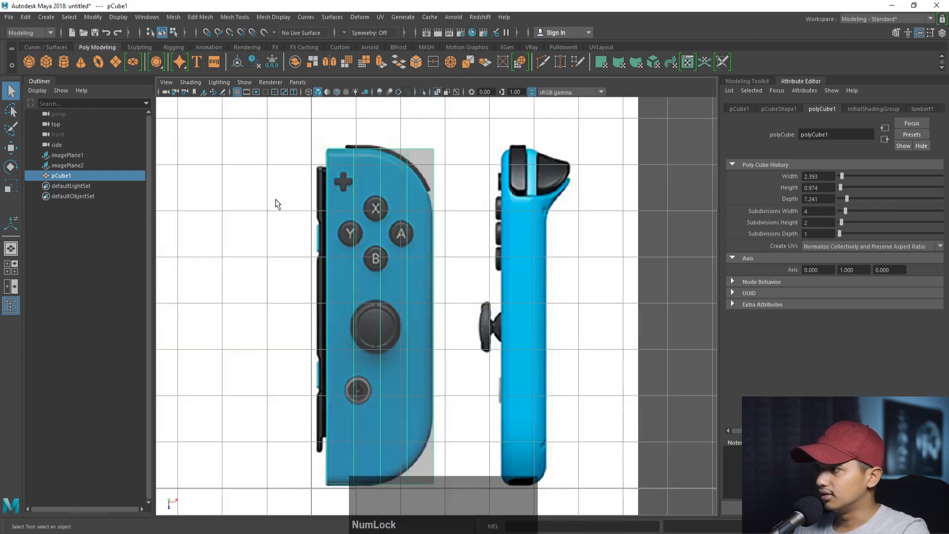
pyautogui.keyDown('alt'); pyautogui.moveTo(408, 369); pyautogui.dragTo(412, 340, button='middle'); pyautogui.keyUp('alt')
pyautogui.keyDown('alt'); pyautogui.moveTo(413, 341); pyautogui.dragTo(377, 332, button='right'); pyautogui.keyUp('alt')
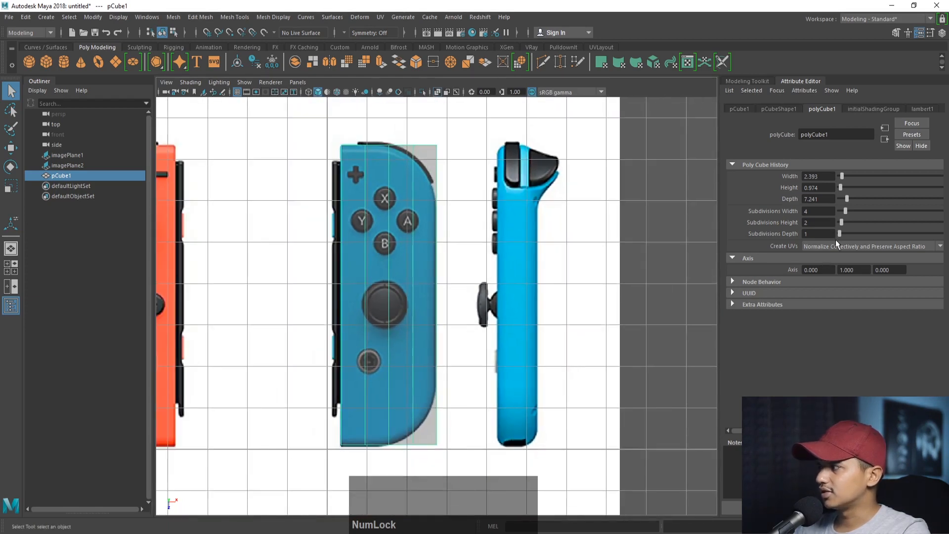
pyautogui.moveTo(840, 232); pyautogui.dragTo(857, 233)
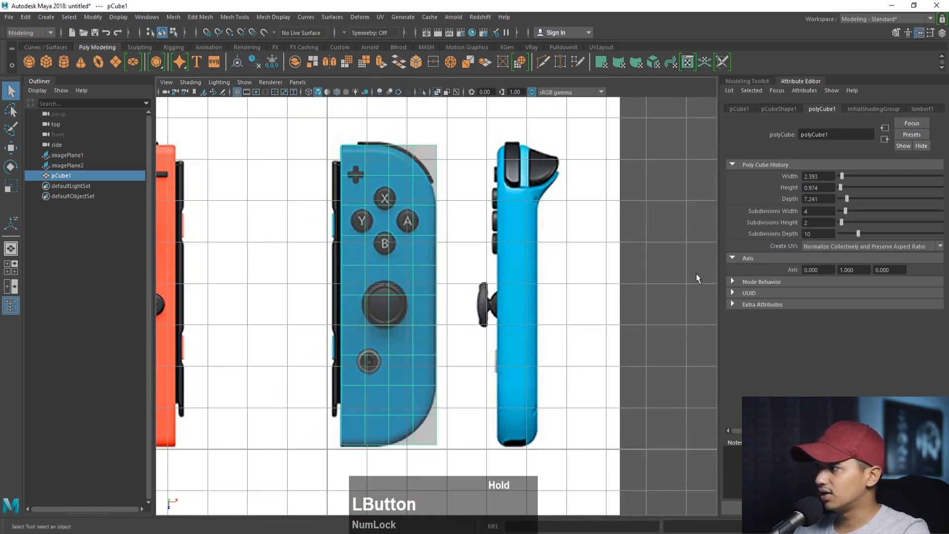
# Select the vertices of the two outer columns' outline at both ends and scale them together lengthwise onto the controller's curve in the top view.
pyautogui.keyDown('alt'); pyautogui.moveTo(399, 237); pyautogui.dragTo(434, 239, button='right'); pyautogui.keyUp('alt')
pyautogui.keyDown('alt'); pyautogui.moveTo(435, 239); pyautogui.dragTo(429, 309, button='middle'); pyautogui.keyUp('alt')
pyautogui.keyDown('alt'); pyautogui.moveTo(428, 309); pyautogui.dragTo(490, 302, button='right'); pyautogui.keyUp('alt')
pyautogui.keyDown('alt'); pyautogui.moveTo(451, 255); pyautogui.dragTo(474, 282, button='middle'); pyautogui.keyUp('alt')
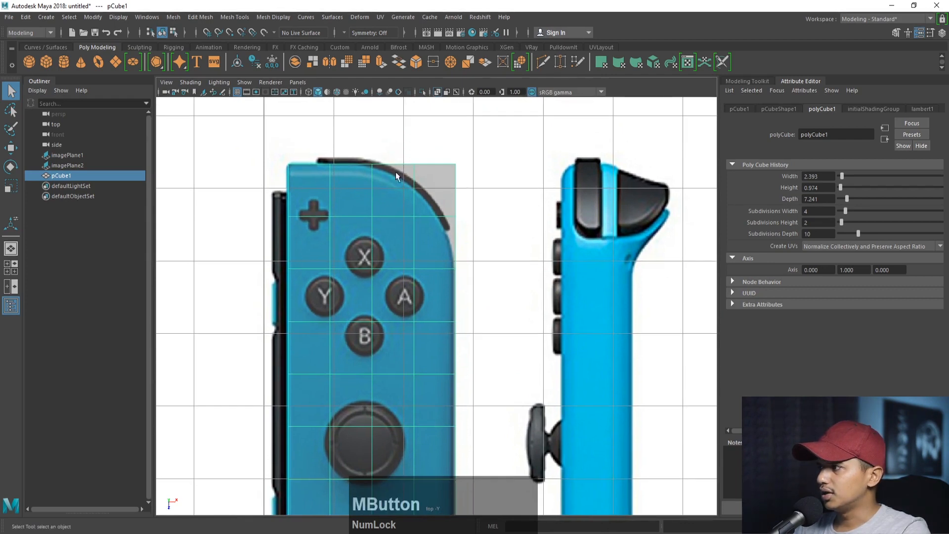
pyautogui.moveTo(404, 169); pyautogui.dragTo(360, 169, button='right')
pyautogui.moveTo(401, 152); pyautogui.dragTo(425, 174)
pyautogui.keyDown('alt'); pyautogui.moveTo(432, 188); pyautogui.dragTo(400, 207, button='right'); pyautogui.keyUp('alt')
pyautogui.keyDown('alt'); pyautogui.moveTo(449, 378); pyautogui.dragTo(432, 239, button='middle'); pyautogui.keyUp('alt')
pyautogui.keyDown('shift'); pyautogui.moveTo(403, 365); pyautogui.dragTo(437, 396); pyautogui.keyUp('shift')
pyautogui.keyDown('alt'); pyautogui.moveTo(392, 337); pyautogui.dragTo(389, 311, button='middle'); pyautogui.keyUp('alt')
pyautogui.keyDown('alt'); pyautogui.moveTo(389, 311); pyautogui.dragTo(493, 396, button='right'); pyautogui.keyUp('alt')
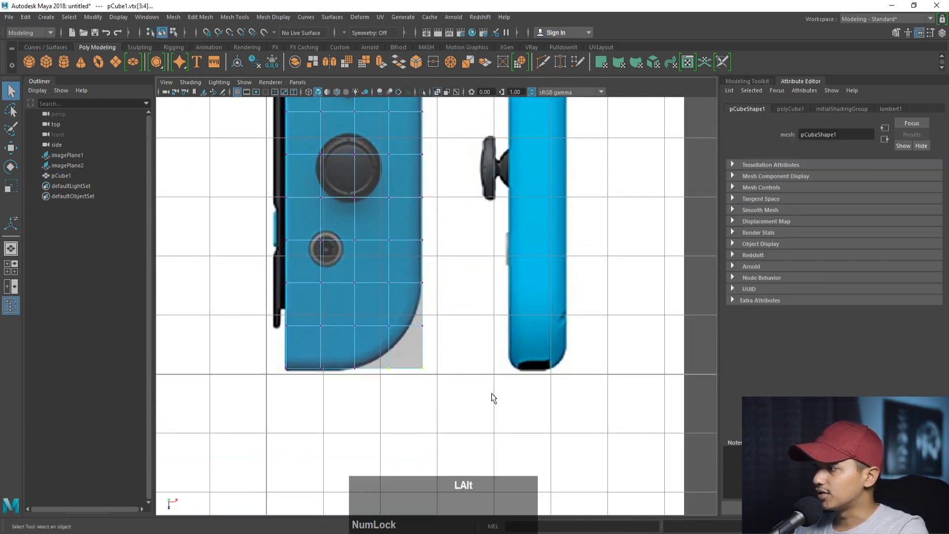
pyautogui.press('r')
pyautogui.keyDown('alt'); pyautogui.moveTo(418, 218); pyautogui.dragTo(409, 342, button='middle'); pyautogui.keyUp('alt')
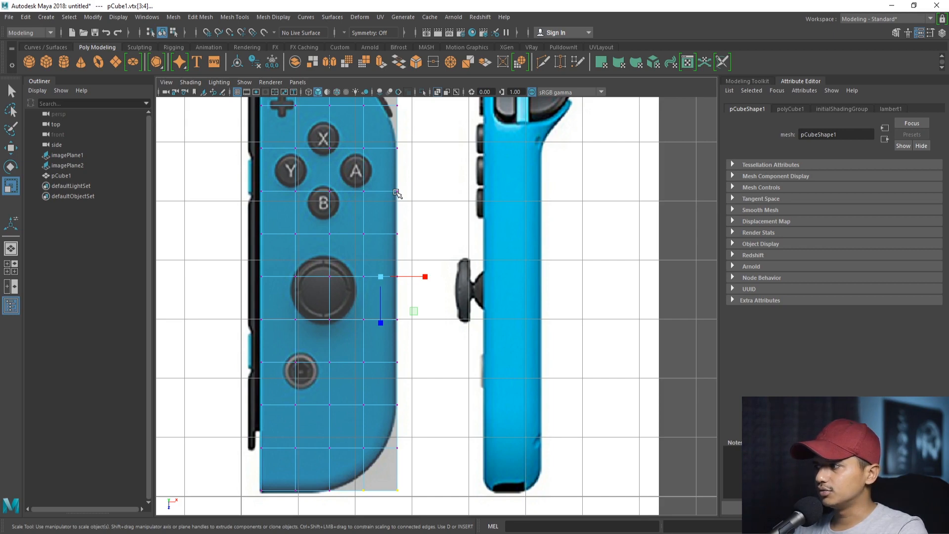
pyautogui.keyDown('alt'); pyautogui.moveTo(386, 270); pyautogui.dragTo(367, 318, button='middle'); pyautogui.keyUp('alt')
pyautogui.keyDown('alt'); pyautogui.moveTo(367, 318); pyautogui.dragTo(360, 328, button='right'); pyautogui.keyUp('alt')
pyautogui.moveTo(369, 368); pyautogui.dragTo(368, 367)
pyautogui.keyDown('alt'); pyautogui.moveTo(374, 215); pyautogui.dragTo(378, 183, button='middle'); pyautogui.keyUp('alt')
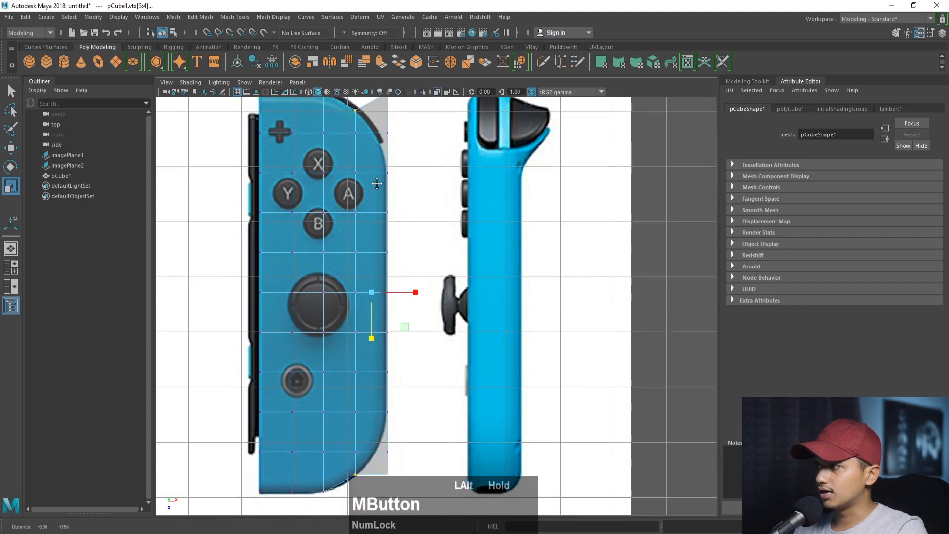
# Select the outermost corner vertices at both ends, move them inward, and scale them closer together to follow the rounded corners.
pyautogui.keyDown('alt'); pyautogui.moveTo(377, 183); pyautogui.dragTo(369, 213, button='right'); pyautogui.keyUp('alt')
pyautogui.keyDown('alt'); pyautogui.moveTo(368, 214); pyautogui.dragTo(361, 188, button='middle'); pyautogui.keyUp('alt')
pyautogui.keyDown('alt'); pyautogui.moveTo(361, 188); pyautogui.dragTo(384, 221, button='right'); pyautogui.keyUp('alt')
pyautogui.keyDown('alt'); pyautogui.moveTo(384, 220); pyautogui.dragTo(367, 291, button='middle'); pyautogui.keyUp('alt')
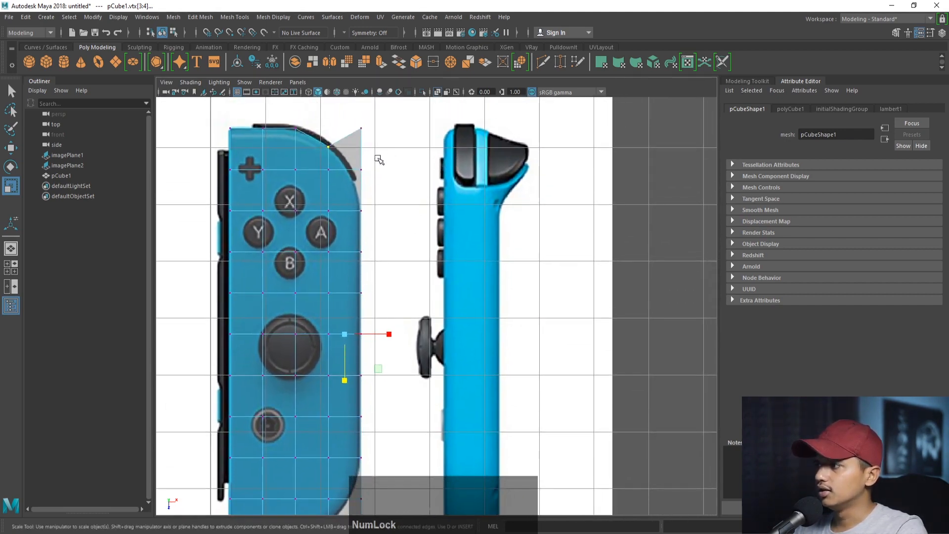
pyautogui.keyDown('alt'); pyautogui.moveTo(383, 227); pyautogui.dragTo(384, 177, button='middle'); pyautogui.keyUp('alt')
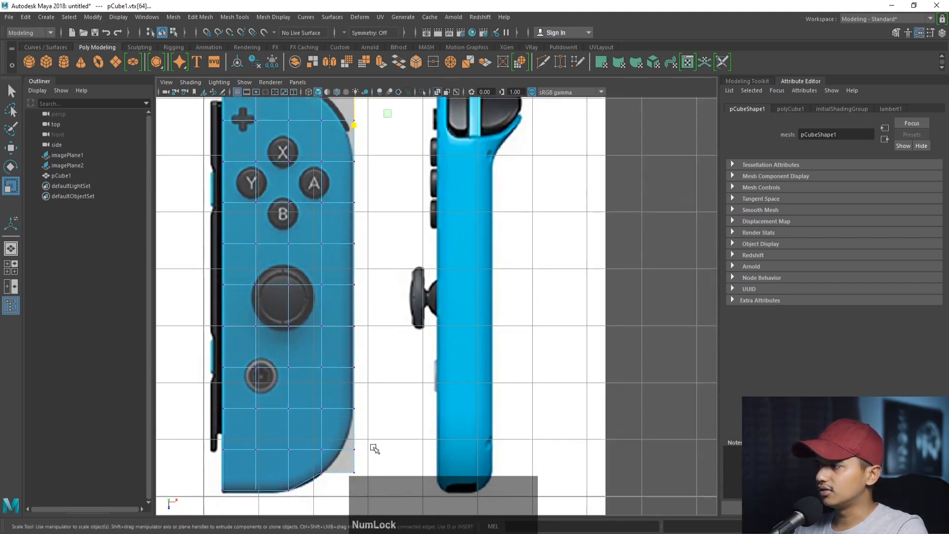
pyautogui.keyDown('alt'); pyautogui.moveTo(373, 449); pyautogui.dragTo(373, 385, button='middle'); pyautogui.keyUp('alt')
pyautogui.keyDown('shift'); pyautogui.moveTo(365, 401); pyautogui.dragTo(340, 420); pyautogui.keyUp('shift')
pyautogui.keyDown('alt'); pyautogui.moveTo(381, 255); pyautogui.dragTo(356, 311, button='middle'); pyautogui.keyUp('alt')
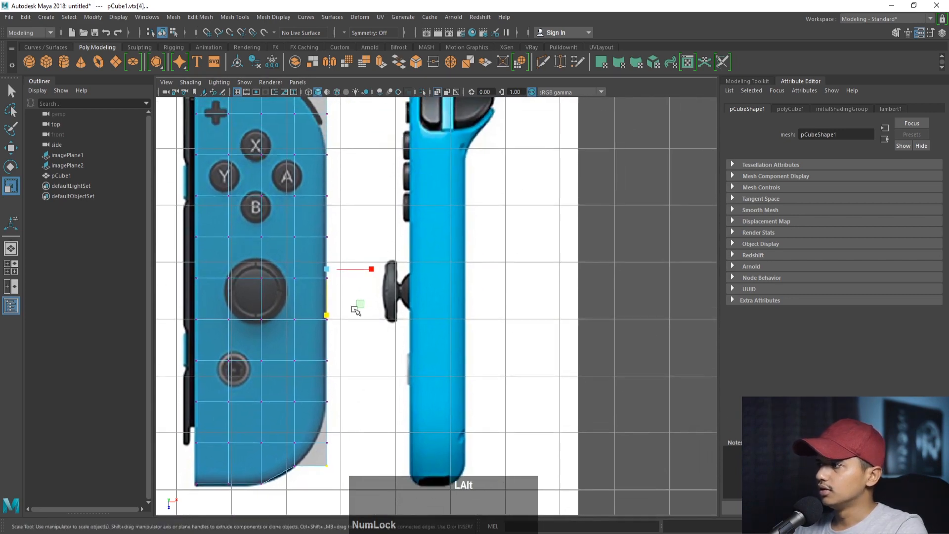
pyautogui.keyDown('alt'); pyautogui.moveTo(365, 242); pyautogui.dragTo(383, 274, button='middle'); pyautogui.keyUp('alt')
pyautogui.keyDown('alt'); pyautogui.moveTo(383, 274); pyautogui.dragTo(366, 271, button='right'); pyautogui.keyUp('alt')
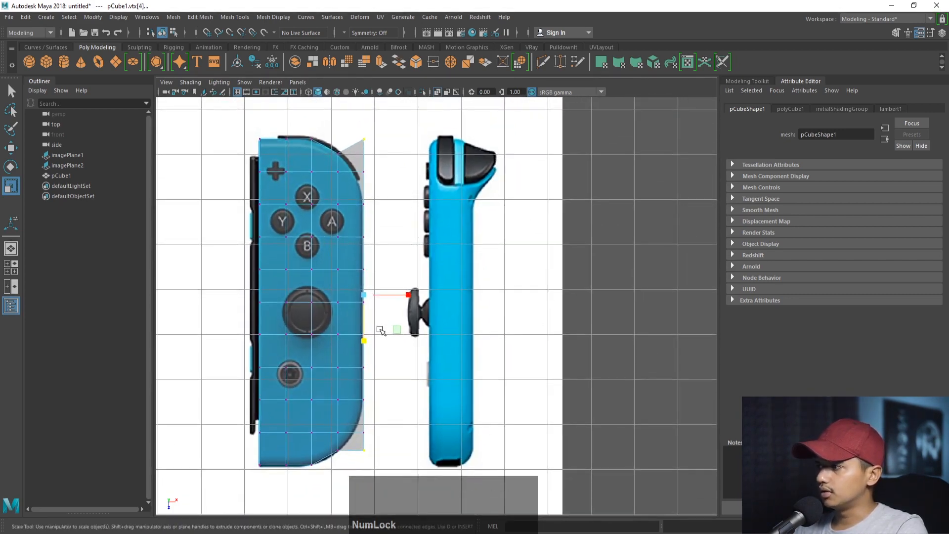
pyautogui.press('w')
pyautogui.moveTo(400, 295); pyautogui.dragTo(390, 296)
pyautogui.press('r')
pyautogui.moveTo(360, 338); pyautogui.dragTo(356, 333)
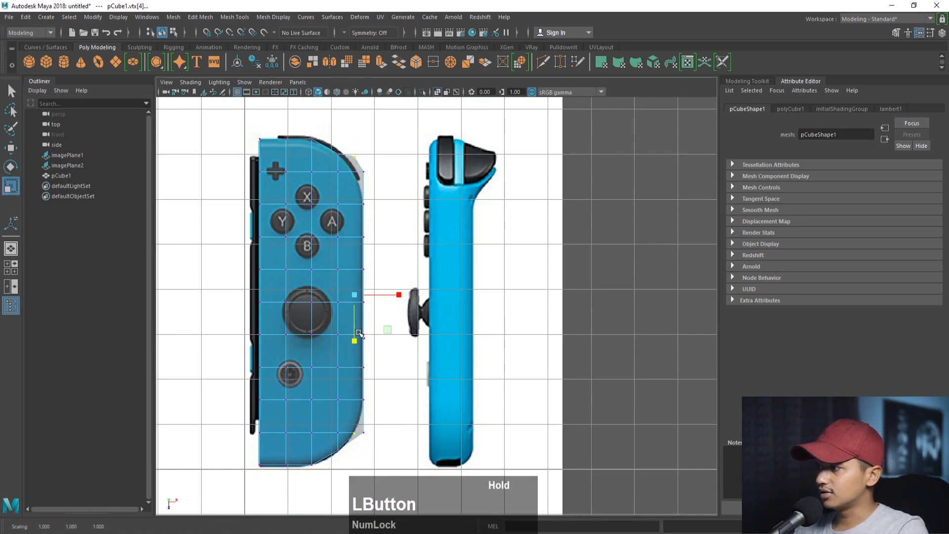
# Nudge the lower corner's outline vertices onto the controller's rounded edge in the top view.
pyautogui.keyDown('alt'); pyautogui.moveTo(356, 334); pyautogui.dragTo(358, 294, button='middle'); pyautogui.keyUp('alt')
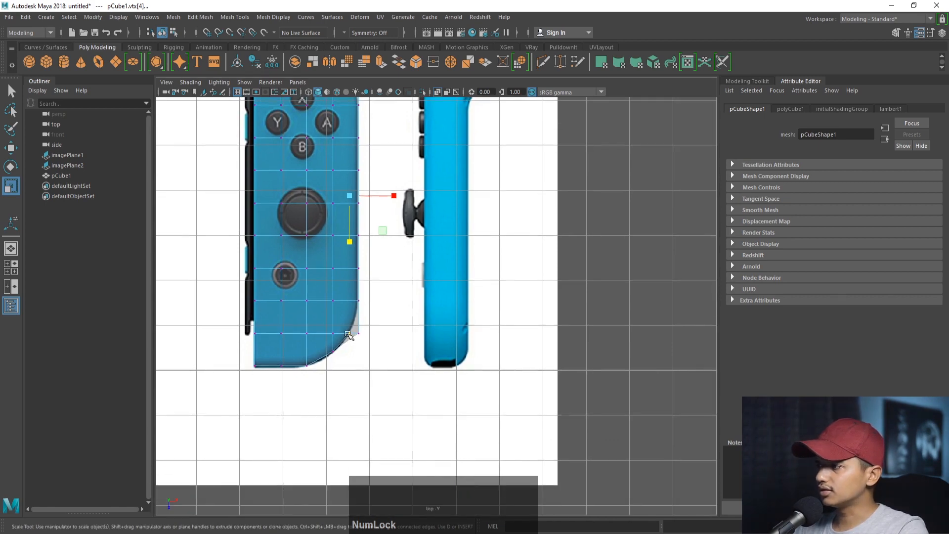
pyautogui.moveTo(346, 331); pyautogui.dragTo(349, 356)
pyautogui.press('w')
pyautogui.moveTo(363, 341); pyautogui.dragTo(363, 343)
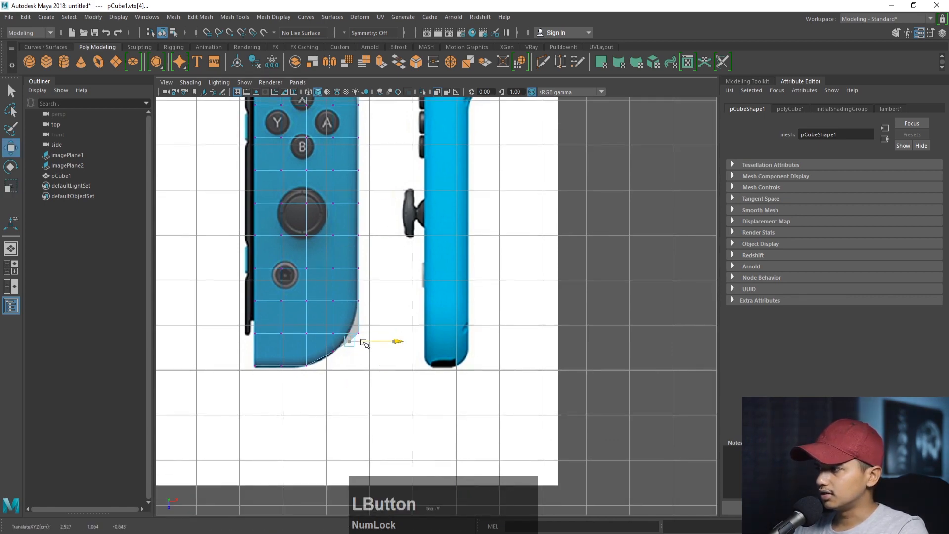
# Select the long side's vertices just inside both corners, scale them closer together, and nudge them sideways to match the outline.
pyautogui.click(358, 335)
pyautogui.keyDown('alt'); pyautogui.moveTo(368, 284); pyautogui.dragTo(337, 384, button='middle'); pyautogui.keyUp('alt')
pyautogui.keyDown('shift'); pyautogui.click(328, 174); pyautogui.keyUp('shift')
pyautogui.press('r')
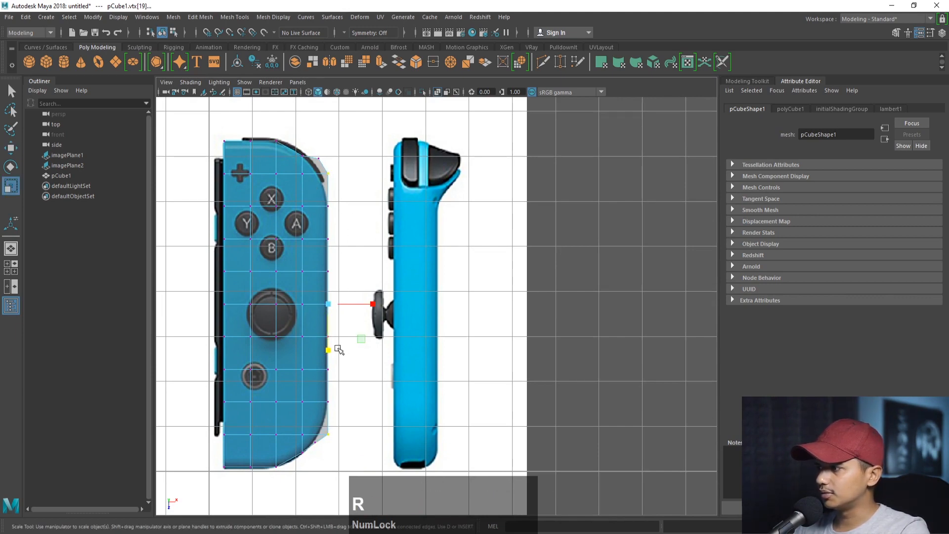
pyautogui.moveTo(339, 349); pyautogui.dragTo(328, 348)
pyautogui.press('w')
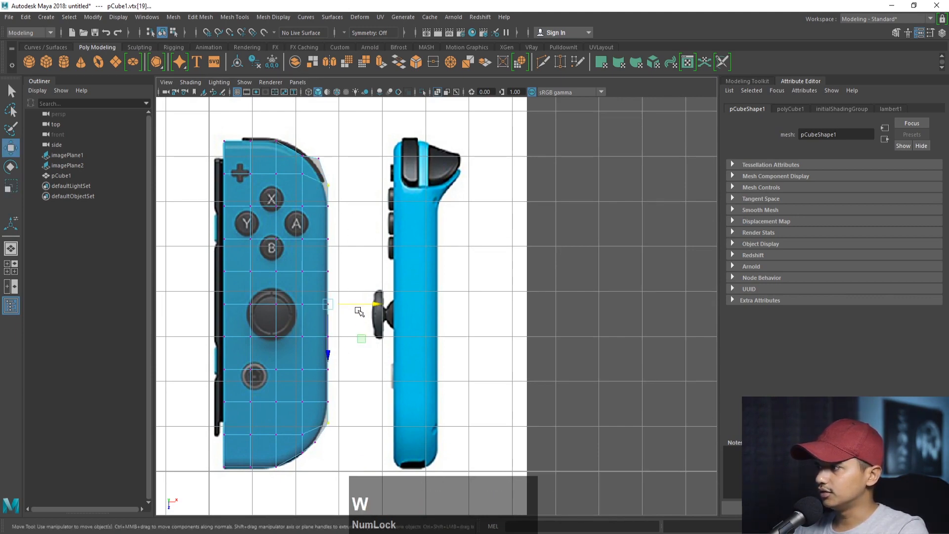
pyautogui.moveTo(356, 305); pyautogui.dragTo(357, 307)
# Select the vertices at the upper rounded corner and shift them along the length to match the controller's shoulder curve.
pyautogui.keyDown('alt'); pyautogui.moveTo(334, 223); pyautogui.dragTo(339, 241, button='middle'); pyautogui.keyUp('alt')
pyautogui.click(327, 174)
pyautogui.press('w')
pyautogui.click(319, 184)
pyautogui.moveTo(319, 183); pyautogui.dragTo(310, 184, button='right')
pyautogui.moveTo(315, 170); pyautogui.dragTo(328, 187)
pyautogui.moveTo(322, 195); pyautogui.dragTo(323, 206)
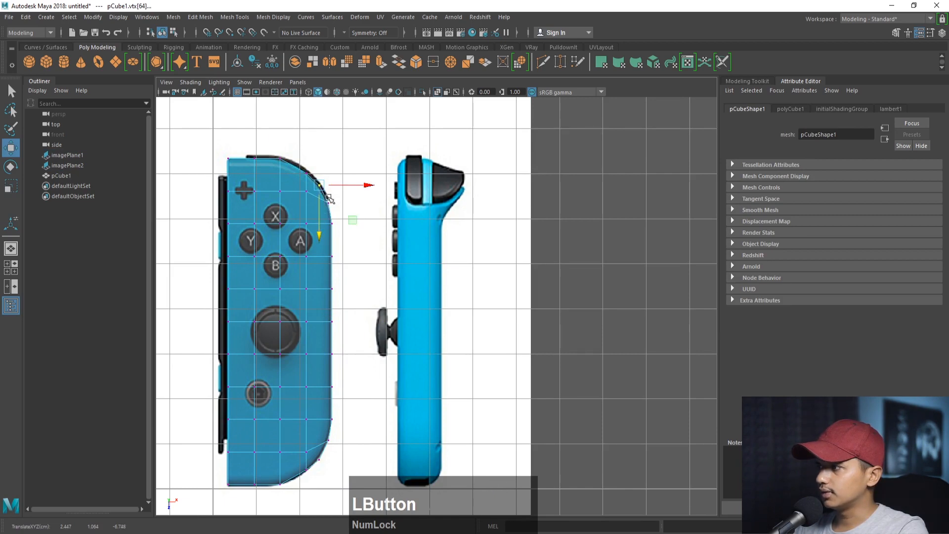
# Adjust the lower rounded corner's vertices to match the controller's outline in the top view.
pyautogui.keyDown('alt'); pyautogui.moveTo(336, 318); pyautogui.dragTo(336, 167, button='middle'); pyautogui.keyUp('alt')
pyautogui.keyDown('alt'); pyautogui.scroll(3, 297, 316); pyautogui.keyUp('alt')
pyautogui.keyDown('alt'); pyautogui.moveTo(282, 325); pyautogui.dragTo(357, 265, button='middle'); pyautogui.keyUp('alt')
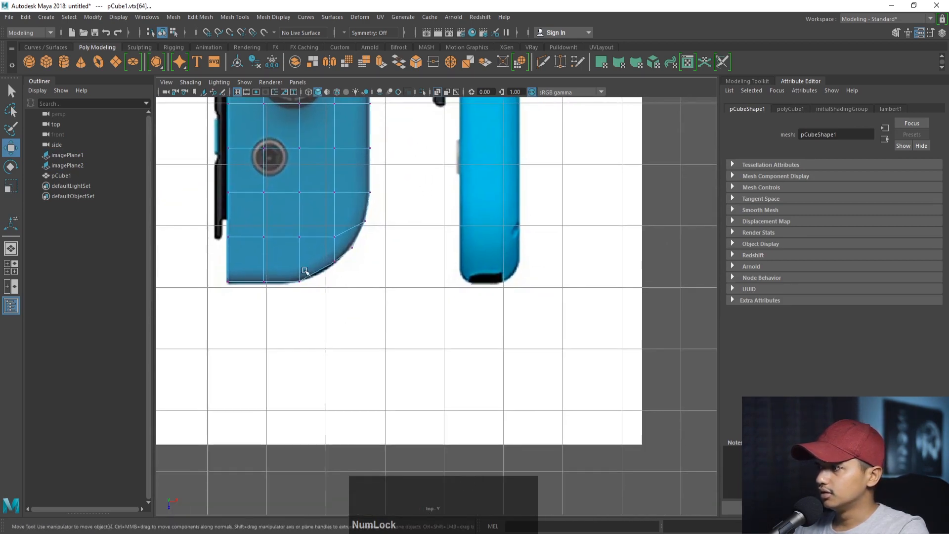
pyautogui.moveTo(316, 254); pyautogui.dragTo(353, 271)
pyautogui.moveTo(334, 279); pyautogui.dragTo(340, 266)
pyautogui.click(329, 281)
pyautogui.moveTo(216, 265); pyautogui.dragTo(262, 307)
pyautogui.keyDown('alt'); pyautogui.moveTo(272, 249); pyautogui.dragTo(294, 359, button='middle'); pyautogui.keyUp('alt')
# Return to object mode and inspect the shaped body from several angles in the perspective view.
pyautogui.moveTo(322, 231); pyautogui.dragTo(368, 200, button='right')
pyautogui.press('space')
pyautogui.press('space')
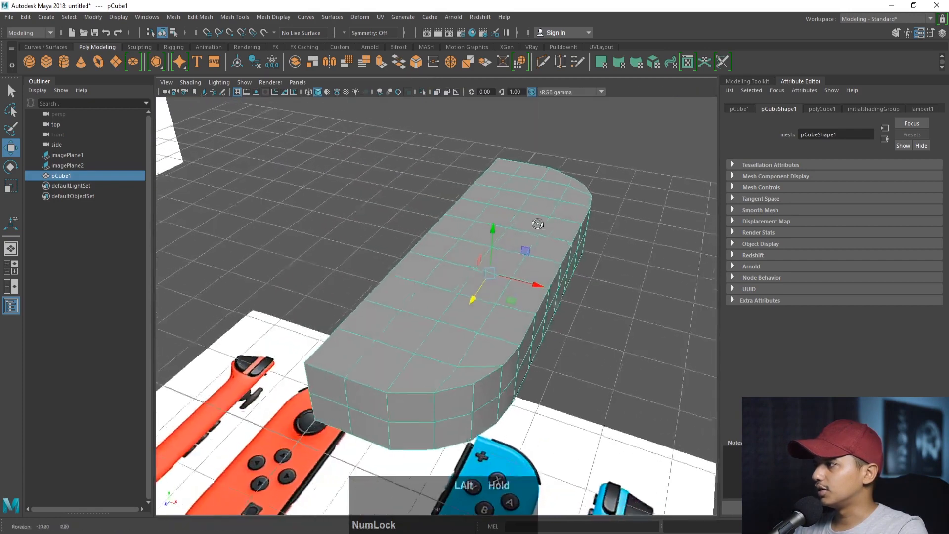
pyautogui.click(600, 161)
pyautogui.keyDown('alt'); pyautogui.moveTo(600, 161); pyautogui.dragTo(566, 360, button='right'); pyautogui.keyUp('alt')
pyautogui.click(501, 255)
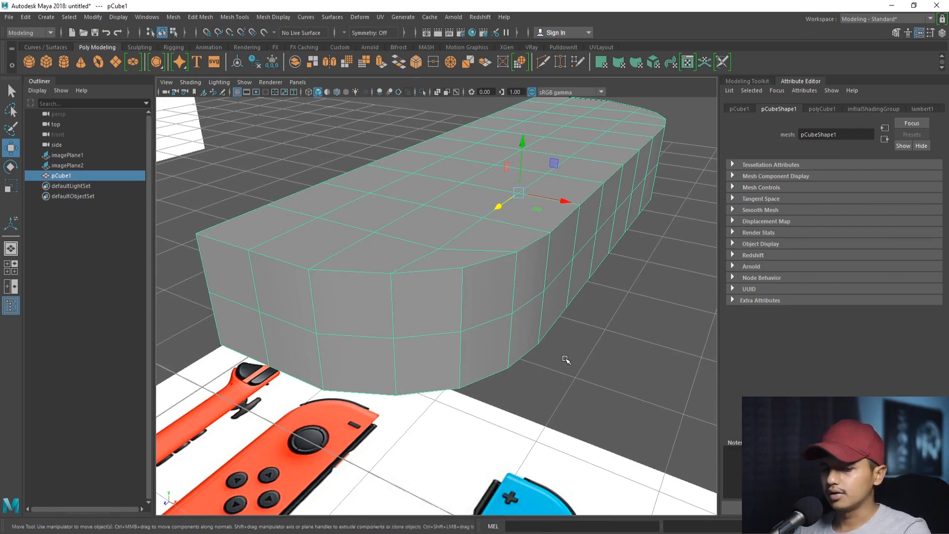
pyautogui.keyDown('alt'); pyautogui.moveTo(547, 348); pyautogui.dragTo(530, 333, button='right'); pyautogui.keyUp('alt')
pyautogui.keyDown('alt'); pyautogui.moveTo(529, 333); pyautogui.dragTo(460, 328); pyautogui.keyUp('alt')
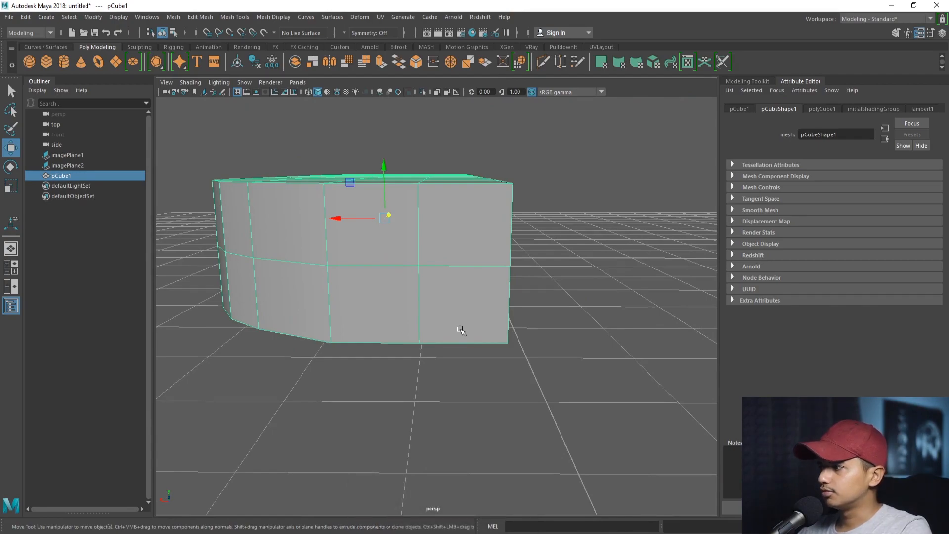
pyautogui.keyDown('alt'); pyautogui.moveTo(461, 330); pyautogui.dragTo(424, 314, button='right'); pyautogui.keyUp('alt')
pyautogui.keyDown('alt'); pyautogui.moveTo(423, 313); pyautogui.dragTo(433, 344); pyautogui.keyUp('alt')
# Preview the body smoothed in the perspective view, then return to the unsmoothed display.
pyautogui.press('3')
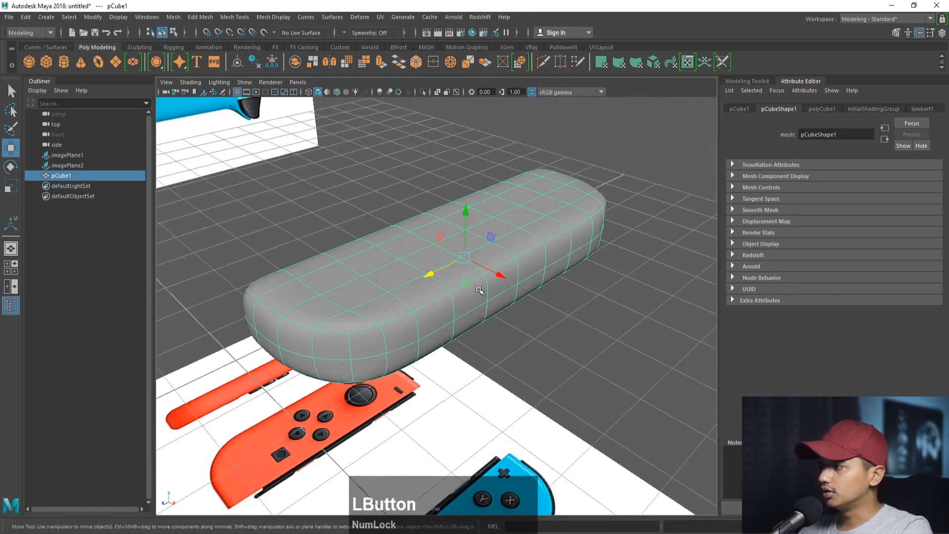
pyautogui.keyDown('alt'); pyautogui.moveTo(479, 291); pyautogui.dragTo(608, 303); pyautogui.keyUp('alt')
pyautogui.click(608, 304)
pyautogui.click(540, 313)
pyautogui.press('1')
# Compare the body with the controller's shoulder buttons and lower grip flare in the side view.
pyautogui.keyDown('alt'); pyautogui.moveTo(541, 313); pyautogui.dragTo(395, 303); pyautogui.keyUp('alt')
pyautogui.keyDown('alt'); pyautogui.moveTo(394, 302); pyautogui.dragTo(401, 362, button='middle'); pyautogui.keyUp('alt')
pyautogui.keyDown('alt'); pyautogui.moveTo(400, 362); pyautogui.dragTo(341, 355); pyautogui.keyUp('alt')
pyautogui.press('space')
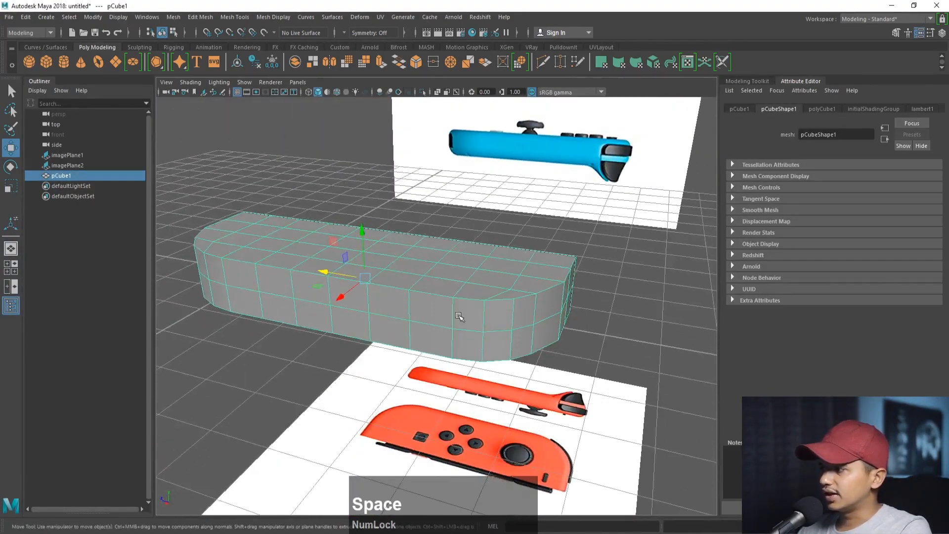
pyautogui.press('space')
pyautogui.keyDown('alt'); pyautogui.moveTo(568, 407); pyautogui.dragTo(466, 379, button='middle'); pyautogui.keyUp('alt')
pyautogui.keyDown('alt'); pyautogui.moveTo(466, 379); pyautogui.dragTo(487, 369, button='right'); pyautogui.keyUp('alt')
pyautogui.keyDown('alt'); pyautogui.moveTo(468, 365); pyautogui.dragTo(437, 311, button='middle'); pyautogui.keyUp('alt')
pyautogui.keyDown('alt'); pyautogui.moveTo(436, 312); pyautogui.dragTo(537, 427, button='right'); pyautogui.keyUp('alt')
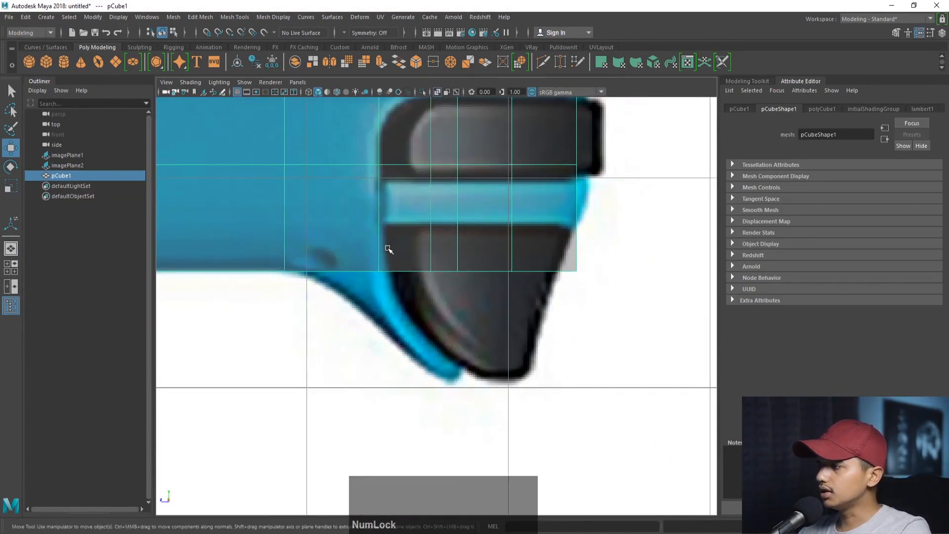
pyautogui.keyDown('alt'); pyautogui.moveTo(527, 282); pyautogui.dragTo(445, 282, button='right'); pyautogui.keyUp('alt')
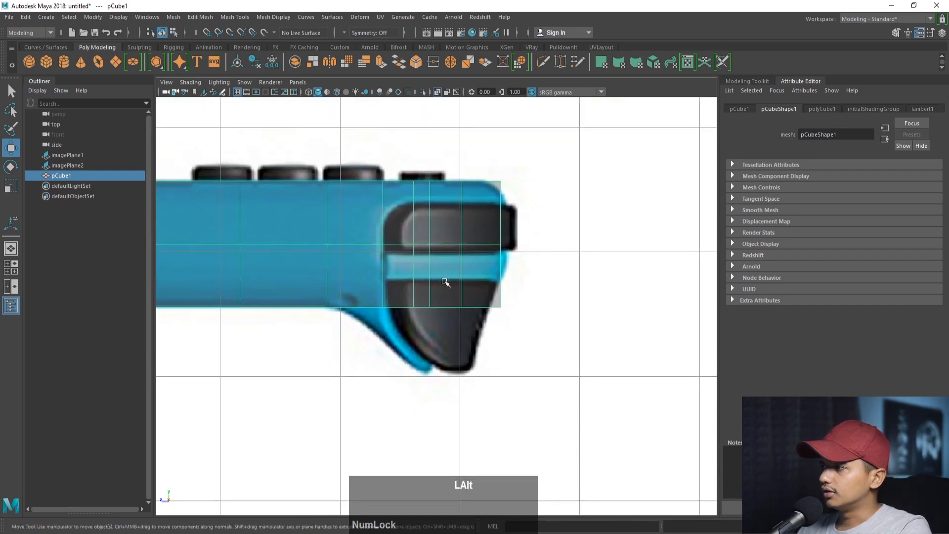
pyautogui.keyDown('alt'); pyautogui.moveTo(442, 260); pyautogui.dragTo(515, 258, button='middle'); pyautogui.keyUp('alt')
pyautogui.keyDown('alt'); pyautogui.moveTo(515, 258); pyautogui.dragTo(446, 260, button='right'); pyautogui.keyUp('alt')
pyautogui.keyDown('alt'); pyautogui.moveTo(457, 278); pyautogui.dragTo(458, 269, button='middle'); pyautogui.keyUp('alt')
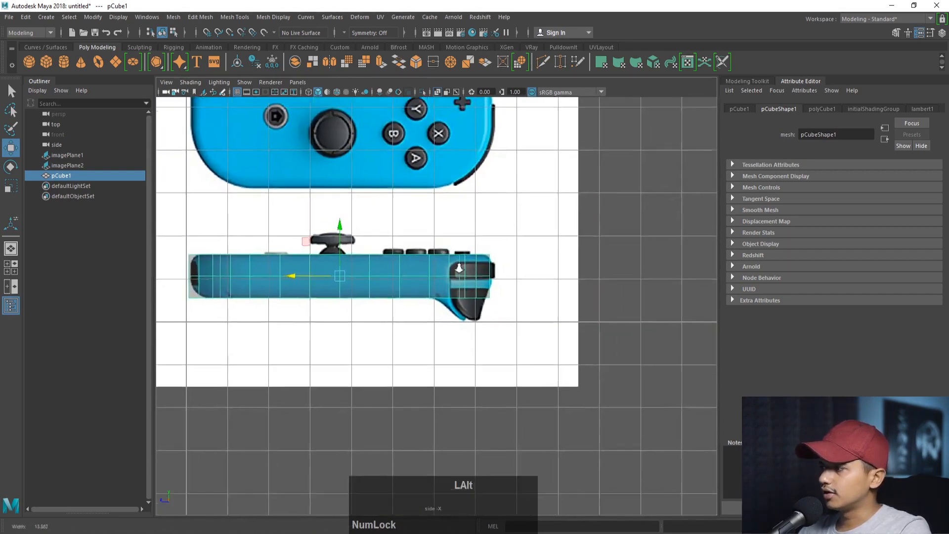
# Select the middle horizontal edge loop around the body and lower it slightly in the side view.
pyautogui.keyDown('alt'); pyautogui.moveTo(458, 269); pyautogui.dragTo(515, 277, button='right'); pyautogui.keyUp('alt')
pyautogui.keyDown('alt'); pyautogui.moveTo(515, 277); pyautogui.dragTo(506, 296, button='middle'); pyautogui.keyUp('alt')
pyautogui.moveTo(474, 230); pyautogui.dragTo(359, 264, button='right')
pyautogui.doubleClick(472, 232)
pyautogui.moveTo(277, 214); pyautogui.dragTo(274, 220)
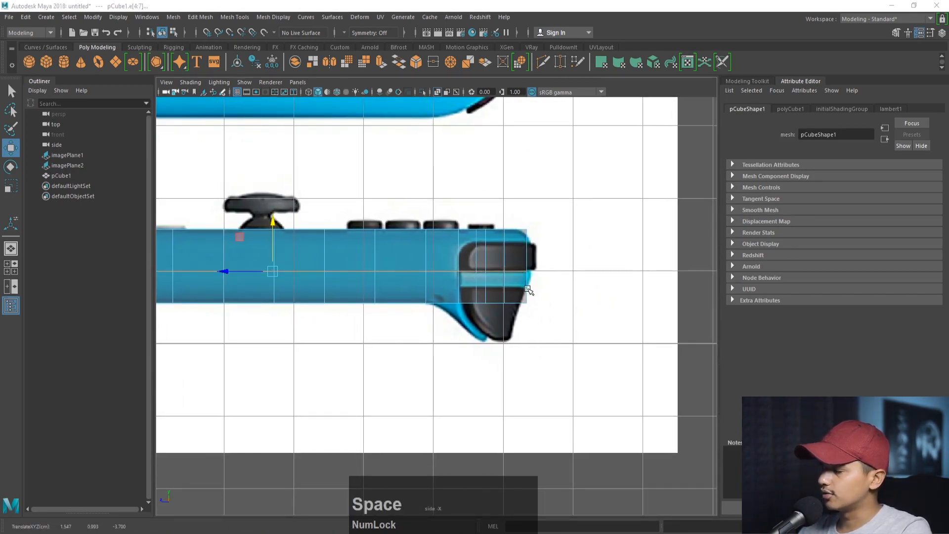
# Hide the grid in the perspective view while viewing the body's underside.
pyautogui.press('space')
pyautogui.press('space')
pyautogui.keyDown('alt'); pyautogui.moveTo(475, 257); pyautogui.dragTo(580, 316, button='right'); pyautogui.keyUp('alt')
pyautogui.keyDown('alt'); pyautogui.moveTo(580, 316); pyautogui.dragTo(526, 280, button='middle'); pyautogui.keyUp('alt')
pyautogui.keyDown('alt'); pyautogui.moveTo(474, 297); pyautogui.dragTo(489, 257); pyautogui.keyUp('alt')
pyautogui.keyDown('alt'); pyautogui.moveTo(490, 256); pyautogui.dragTo(522, 293, button='right'); pyautogui.keyUp('alt')
pyautogui.click(237, 93)
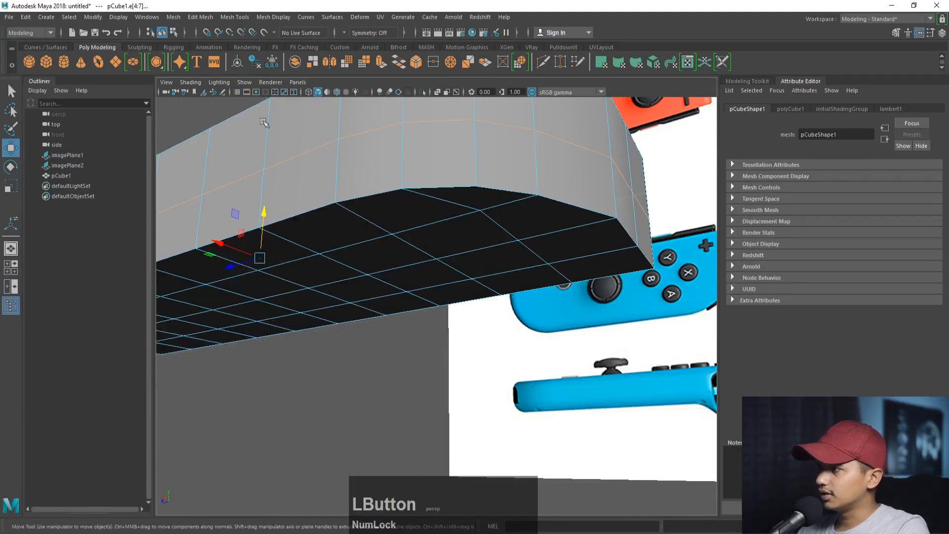
# Select the two rows of underside faces at the shoulder end and extrude them down to the trigger's lower tip in the side view.
pyautogui.keyDown('alt'); pyautogui.moveTo(265, 123); pyautogui.dragTo(364, 235); pyautogui.keyUp('alt')
pyautogui.moveTo(352, 228); pyautogui.dragTo(357, 250, button='right')
pyautogui.click(355, 237)
pyautogui.keyDown('shift'); pyautogui.doubleClick(523, 311); pyautogui.keyUp('shift')
pyautogui.keyDown('shift'); pyautogui.click(560, 280); pyautogui.keyUp('shift')
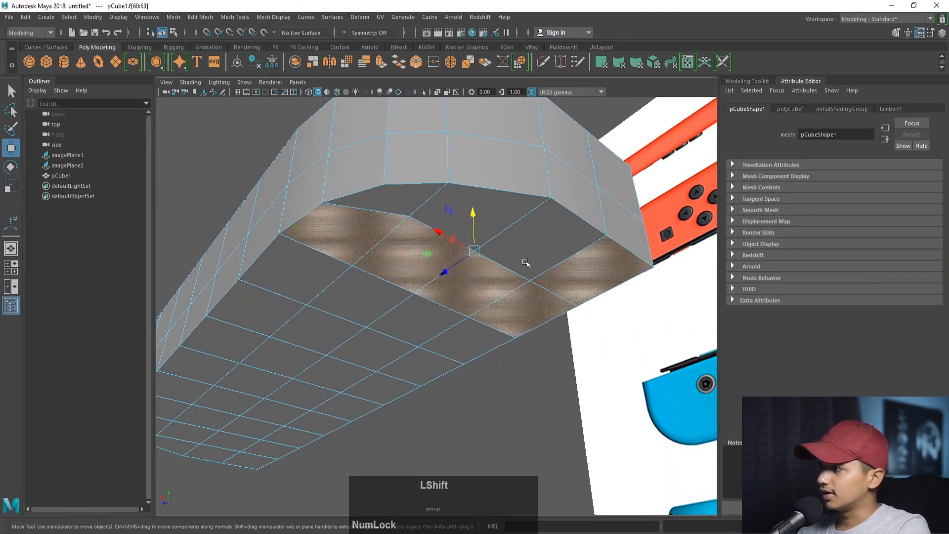
pyautogui.keyDown('shift'); pyautogui.doubleClick(396, 199); pyautogui.keyUp('shift')
pyautogui.keyDown('alt'); pyautogui.moveTo(395, 198); pyautogui.dragTo(492, 352); pyautogui.keyUp('alt')
pyautogui.press('space')
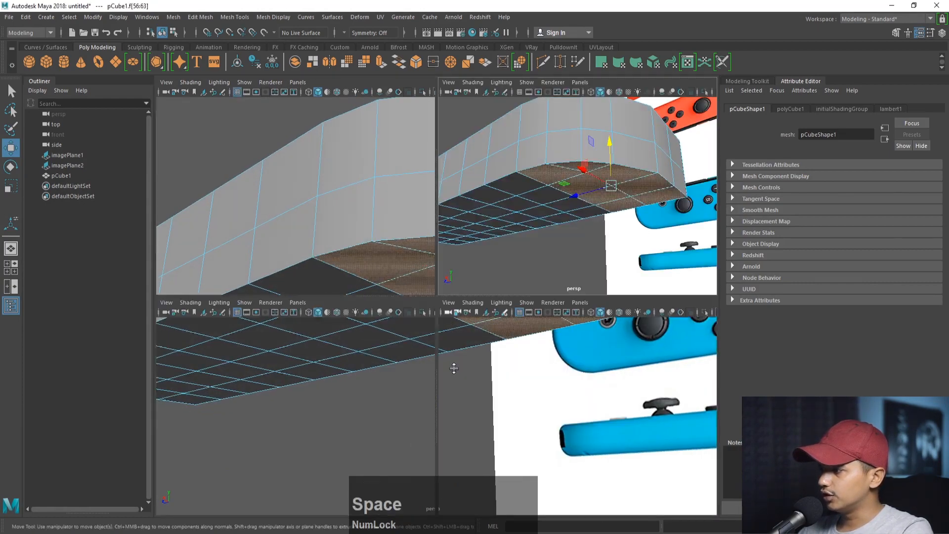
pyautogui.press('space')
pyautogui.scroll(5, 436, 356)
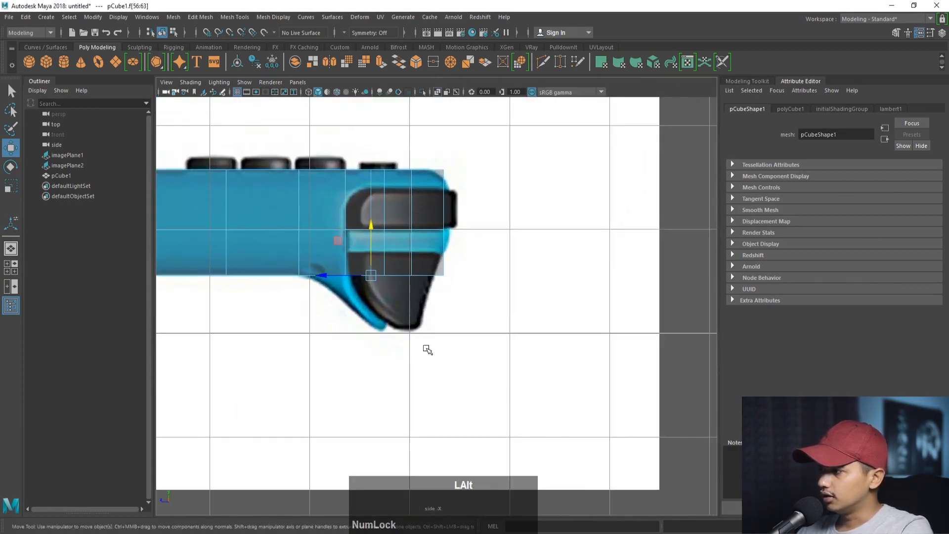
pyautogui.keyDown('alt'); pyautogui.moveTo(386, 323); pyautogui.dragTo(438, 340, button='middle'); pyautogui.keyUp('alt')
pyautogui.keyDown('alt'); pyautogui.moveTo(438, 340); pyautogui.dragTo(549, 405, button='right'); pyautogui.keyUp('alt')
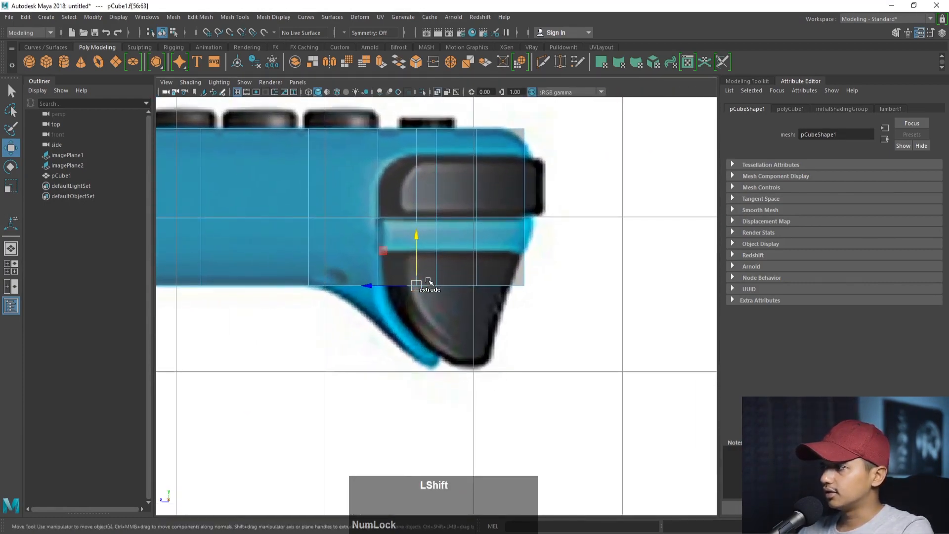
pyautogui.keyDown('shift'); pyautogui.moveTo(420, 243); pyautogui.dragTo(448, 326); pyautogui.keyUp('shift')
# Inspect the extruded shoulder block in the perspective and front views.
pyautogui.keyDown('alt'); pyautogui.moveTo(448, 326); pyautogui.dragTo(541, 265, button='right'); pyautogui.keyUp('alt')
pyautogui.press('space')
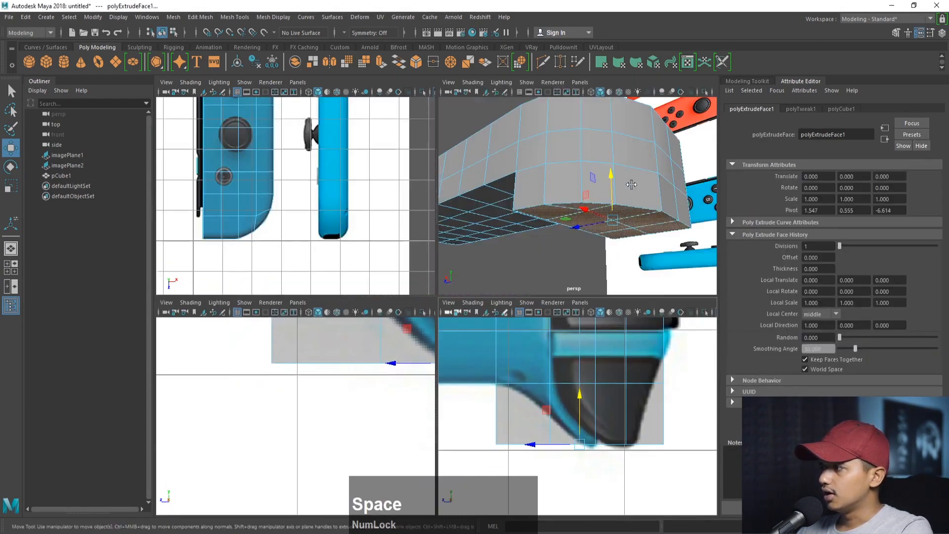
pyautogui.press('space')
pyautogui.keyDown('alt'); pyautogui.moveTo(601, 222); pyautogui.dragTo(610, 257); pyautogui.keyUp('alt')
pyautogui.keyDown('alt'); pyautogui.moveTo(609, 258); pyautogui.dragTo(579, 223, button='middle'); pyautogui.keyUp('alt')
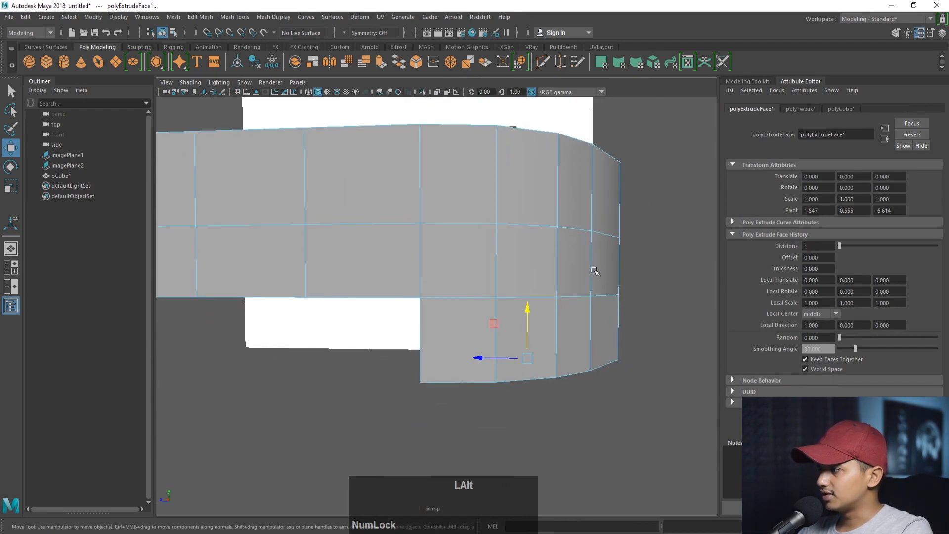
pyautogui.press('space')
pyautogui.press('space')
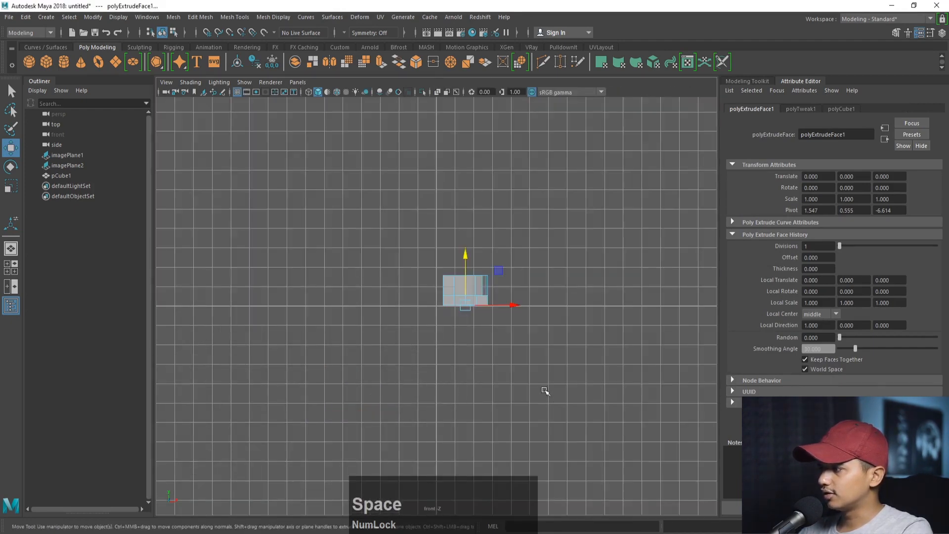
# Select the extruded shoulder block's lower inner corner vertices in the side view and examine them in the perspective view.
pyautogui.press('space')
pyautogui.press('space')
pyautogui.keyDown('alt'); pyautogui.moveTo(529, 366); pyautogui.dragTo(548, 335, button='middle'); pyautogui.keyUp('alt')
pyautogui.keyDown('alt'); pyautogui.moveTo(547, 335); pyautogui.dragTo(613, 408, button='right'); pyautogui.keyUp('alt')
pyautogui.moveTo(270, 332); pyautogui.dragTo(237, 252, button='right')
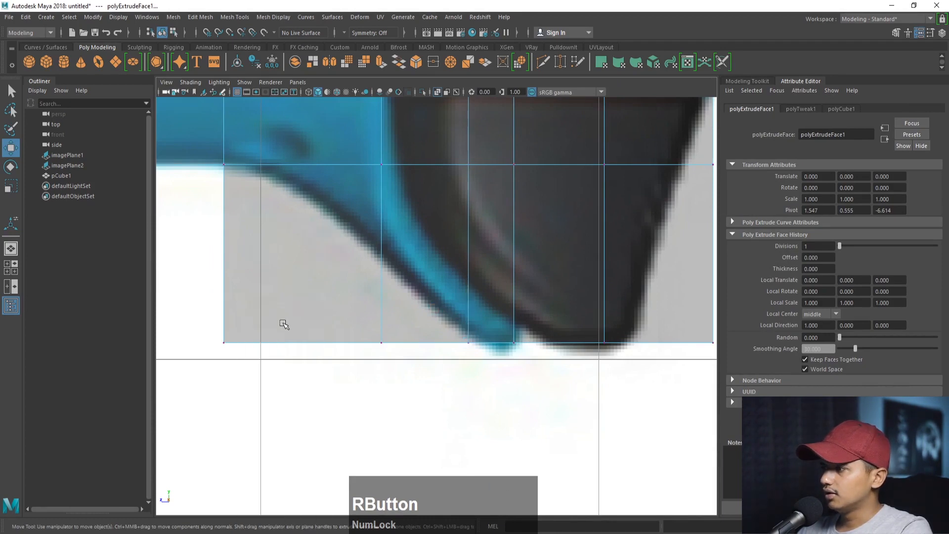
pyautogui.moveTo(197, 296); pyautogui.dragTo(311, 396)
pyautogui.keyDown('alt'); pyautogui.moveTo(311, 395); pyautogui.dragTo(380, 358, button='middle'); pyautogui.keyUp('alt')
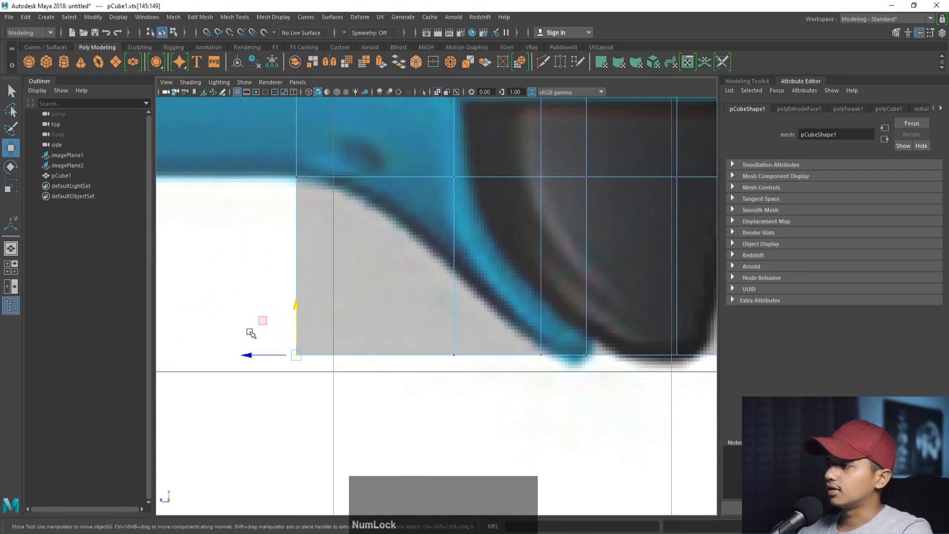
pyautogui.press('space')
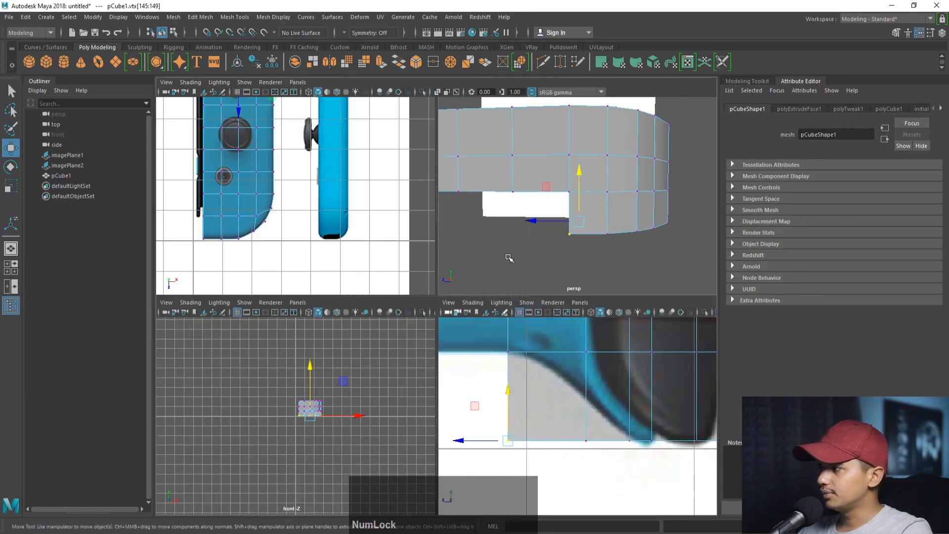
pyautogui.press('space')
pyautogui.keyDown('alt'); pyautogui.moveTo(509, 255); pyautogui.dragTo(529, 264); pyautogui.keyUp('alt')
pyautogui.keyDown('alt'); pyautogui.moveTo(529, 265); pyautogui.dragTo(506, 232, button='middle'); pyautogui.keyUp('alt')
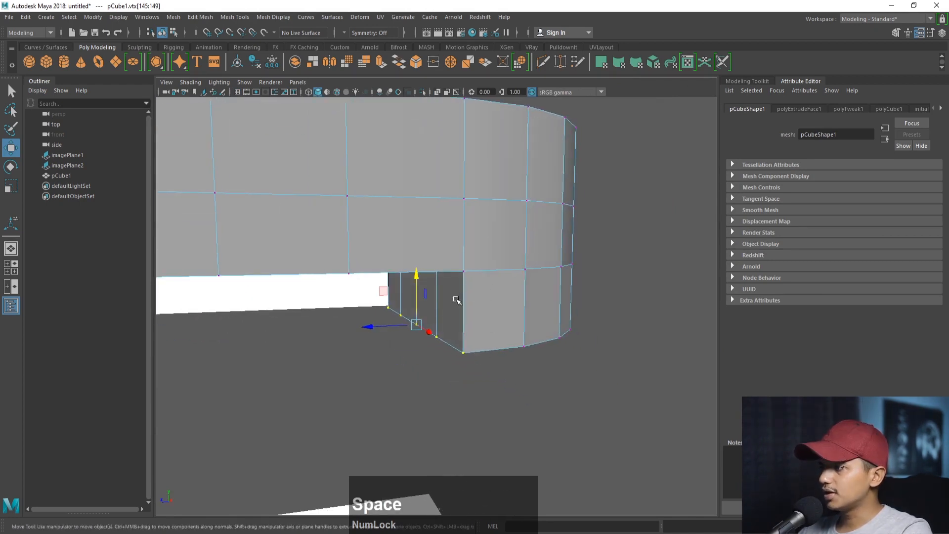
pyautogui.keyDown('alt'); pyautogui.moveTo(455, 299); pyautogui.dragTo(508, 356, button='right'); pyautogui.keyUp('alt')
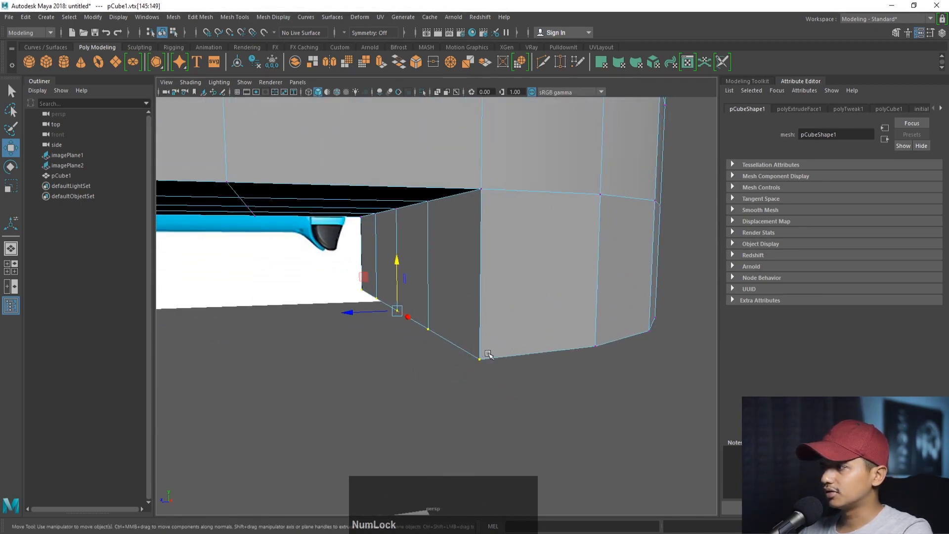
pyautogui.moveTo(488, 354)
pyautogui.keyDown('alt'); pyautogui.mouseDown()
pyautogui.moveTo(481, 348)
pyautogui.moveTo(492, 356)
pyautogui.mouseUp(); pyautogui.keyUp('alt')
# In the side view, shift the shoulder end's underside vertices inward and its middle-row vertices outward to match the controller's end outline.
pyautogui.press('space')
pyautogui.press('space')
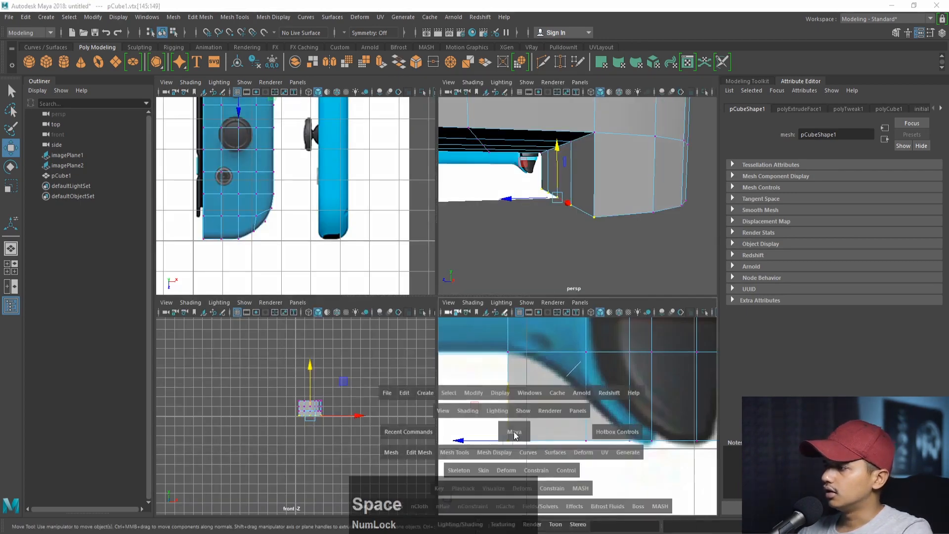
pyautogui.keyDown('alt'); pyautogui.moveTo(445, 378); pyautogui.dragTo(429, 384, button='middle'); pyautogui.keyUp('alt')
pyautogui.keyDown('alt'); pyautogui.scroll(-5, 399, 363); pyautogui.keyUp('alt')
pyautogui.keyDown('alt'); pyautogui.scroll(5, 485, 407); pyautogui.keyUp('alt')
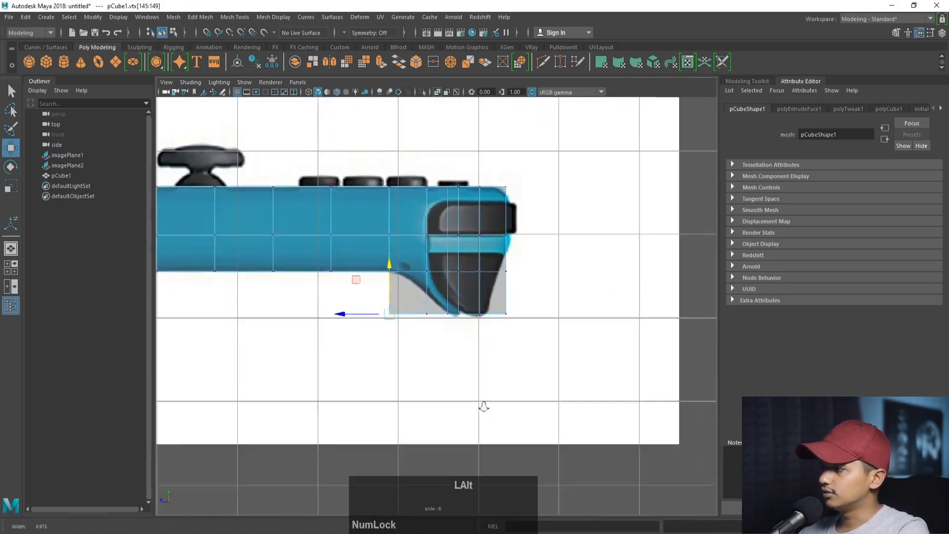
pyautogui.keyDown('alt'); pyautogui.moveTo(592, 277); pyautogui.dragTo(544, 257, button='middle'); pyautogui.keyUp('alt')
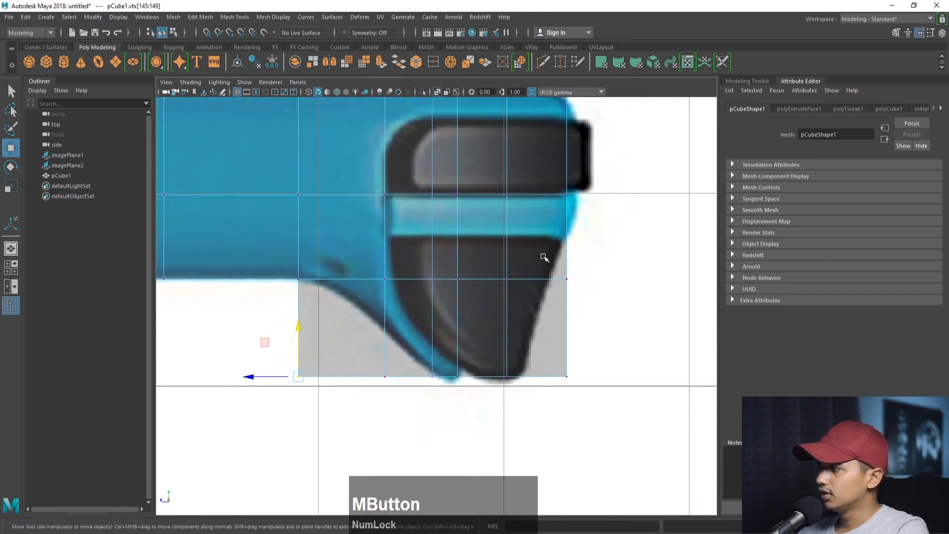
pyautogui.moveTo(549, 279); pyautogui.dragTo(524, 277)
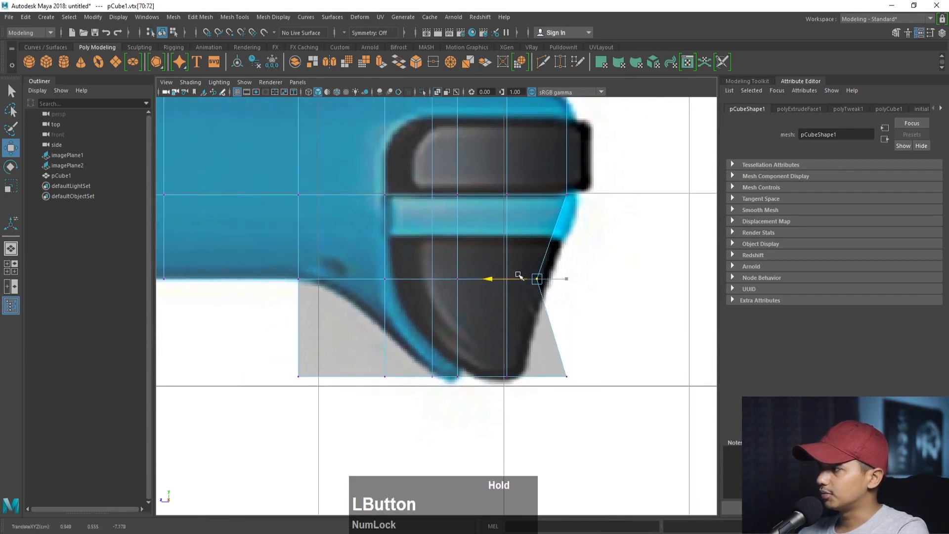
pyautogui.moveTo(547, 183); pyautogui.dragTo(586, 204)
pyautogui.moveTo(528, 196); pyautogui.dragTo(536, 197)
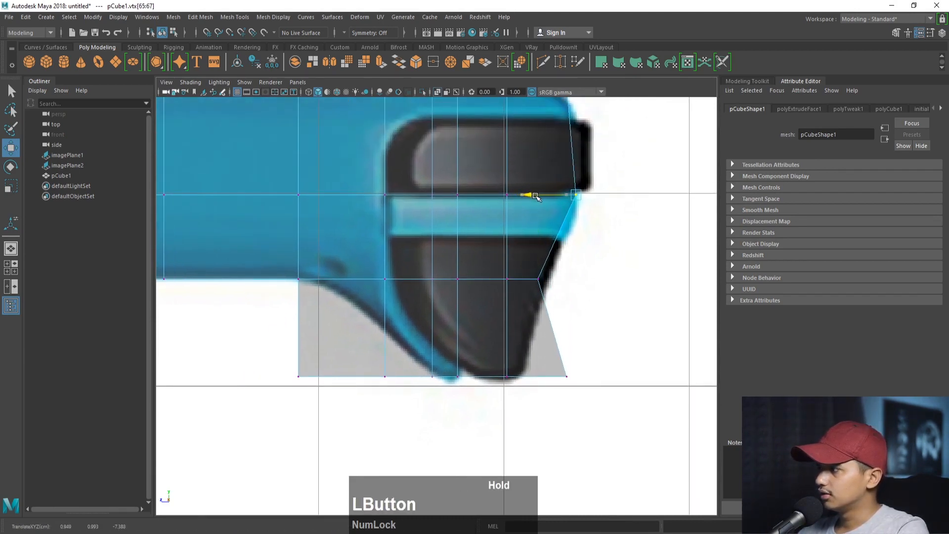
pyautogui.moveTo(527, 272)
pyautogui.mouseDown()
pyautogui.moveTo(550, 288)
pyautogui.moveTo(513, 278)
pyautogui.mouseUp()
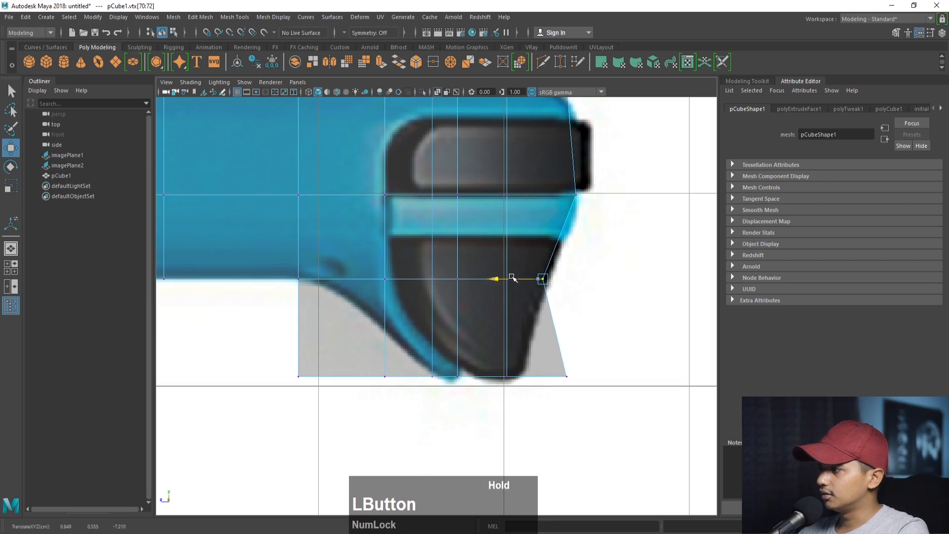
# Pull the shoulder block's bottom vertex columns in from both ends to taper the block toward the grip's lower tip.
pyautogui.moveTo(587, 364); pyautogui.dragTo(515, 380)
pyautogui.moveTo(486, 377); pyautogui.dragTo(476, 377)
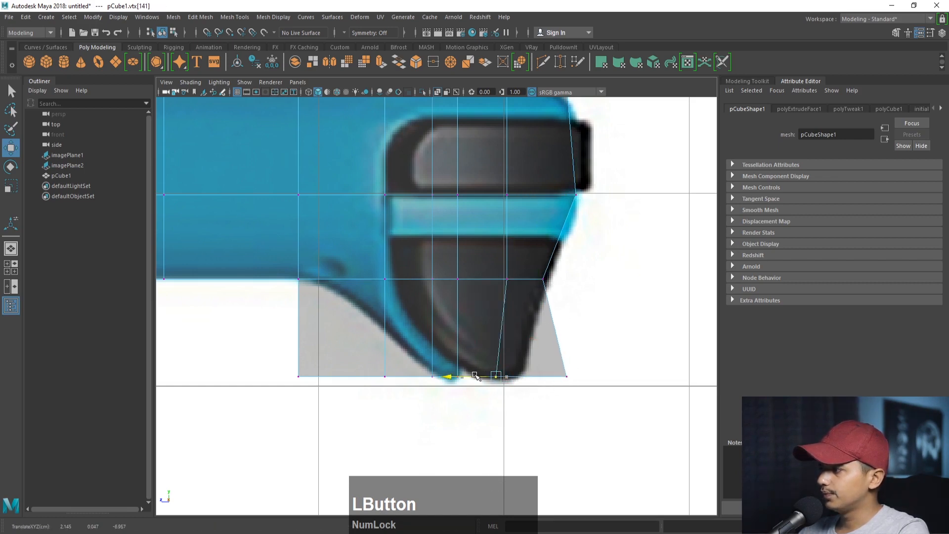
pyautogui.moveTo(550, 355); pyautogui.dragTo(612, 388)
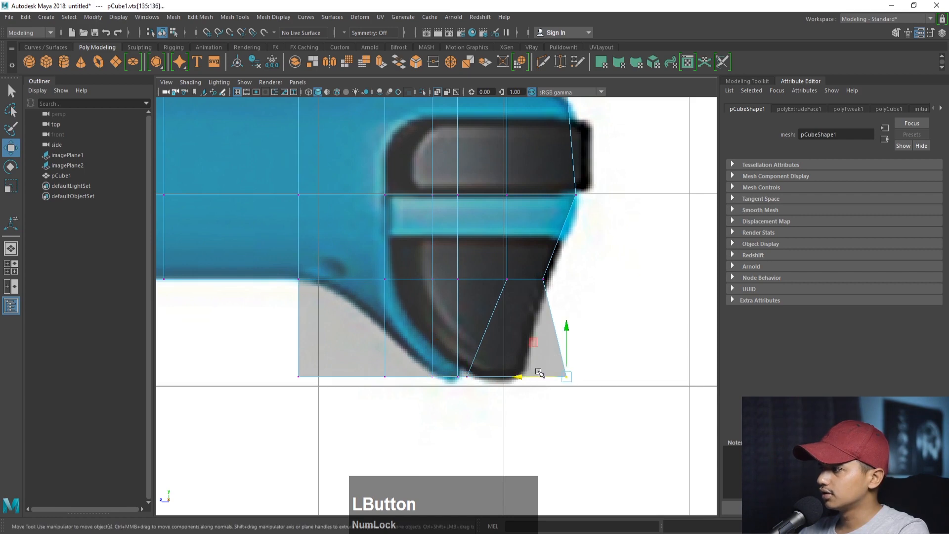
pyautogui.moveTo(448, 374); pyautogui.dragTo(448, 375)
pyautogui.moveTo(539, 357); pyautogui.dragTo(602, 395)
pyautogui.moveTo(540, 316); pyautogui.dragTo(529, 314, button='right')
pyautogui.moveTo(546, 358); pyautogui.dragTo(384, 376)
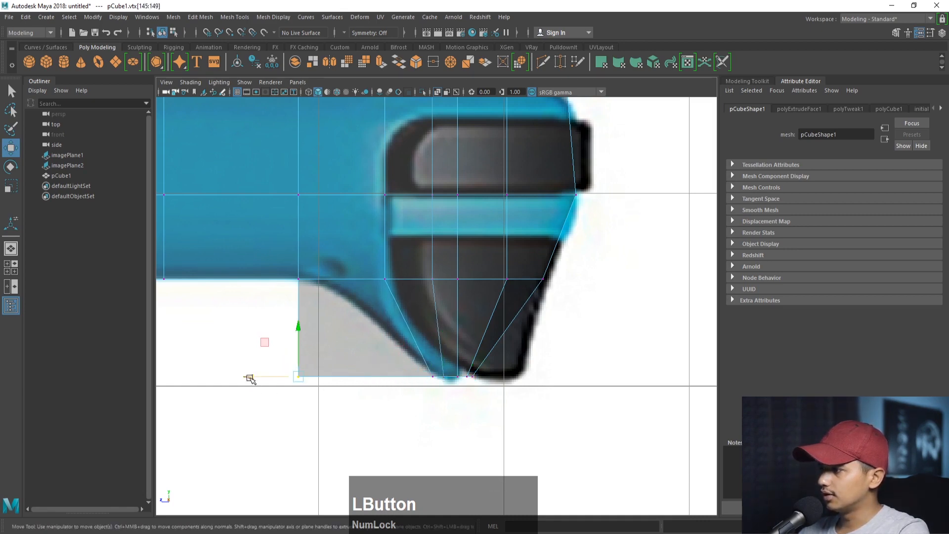
pyautogui.moveTo(250, 378); pyautogui.dragTo(387, 377)
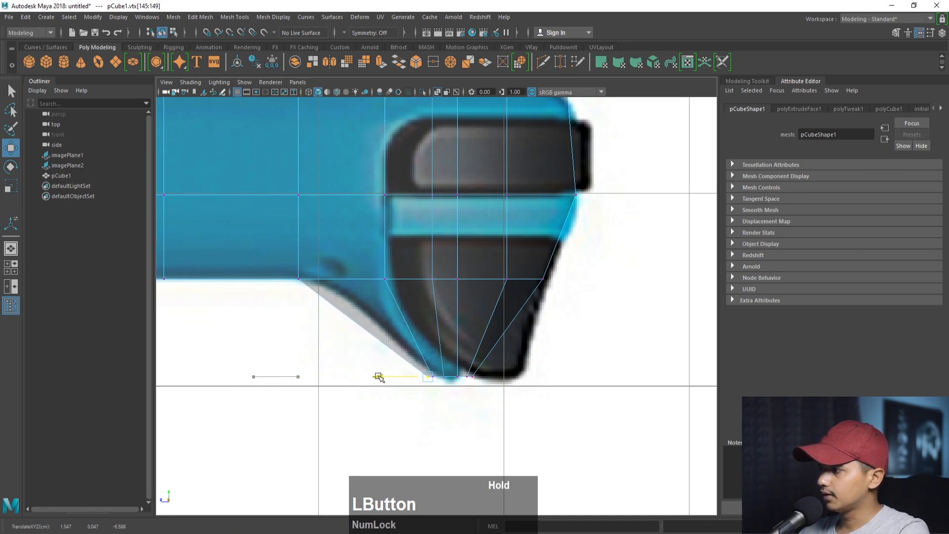
# Inspect the tapered shoulder grip with smooth preview in the perspective view and return to the unsmoothed mesh.
pyautogui.press('space')
pyautogui.press('space')
pyautogui.keyDown('alt'); pyautogui.moveTo(601, 236); pyautogui.dragTo(532, 282); pyautogui.keyUp('alt')
pyautogui.click(556, 304)
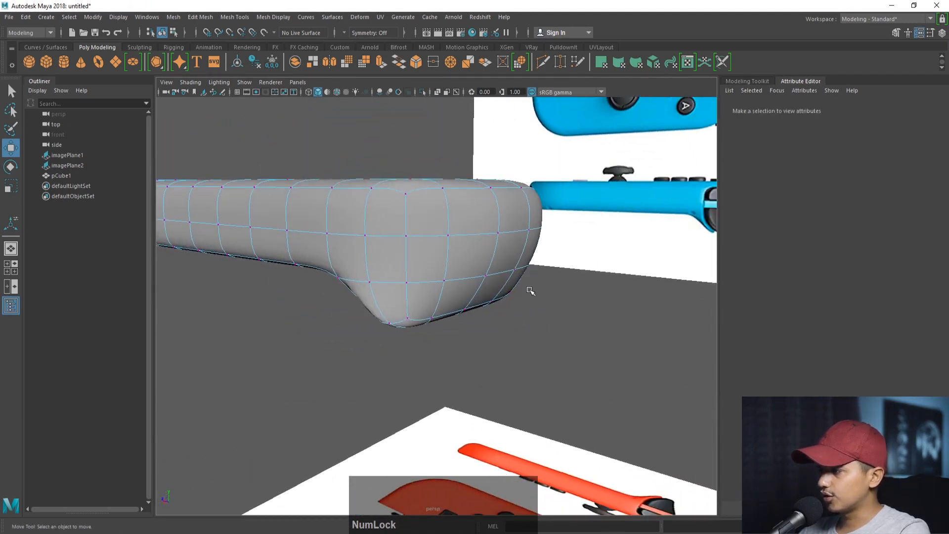
pyautogui.keyDown('alt'); pyautogui.moveTo(434, 298); pyautogui.dragTo(539, 394); pyautogui.keyUp('alt')
pyautogui.press('1')
pyautogui.scroll(3, 403, 381)
pyautogui.click(538, 394)
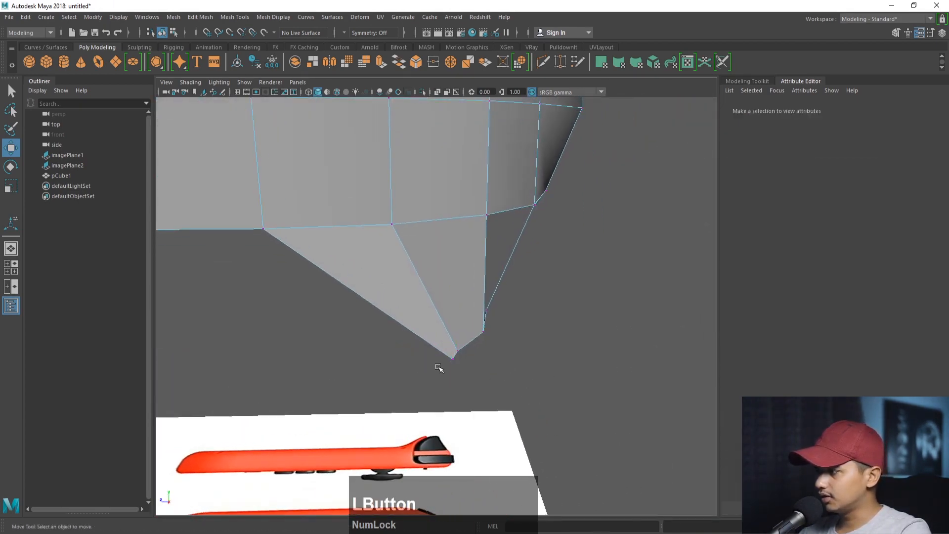
# Select the two outer corner vertices at the grip's lower tip and move each inward to the curved outline in the top view.
pyautogui.moveTo(438, 354); pyautogui.dragTo(455, 384)
pyautogui.moveTo(512, 433); pyautogui.dragTo(503, 419)
pyautogui.press('space')
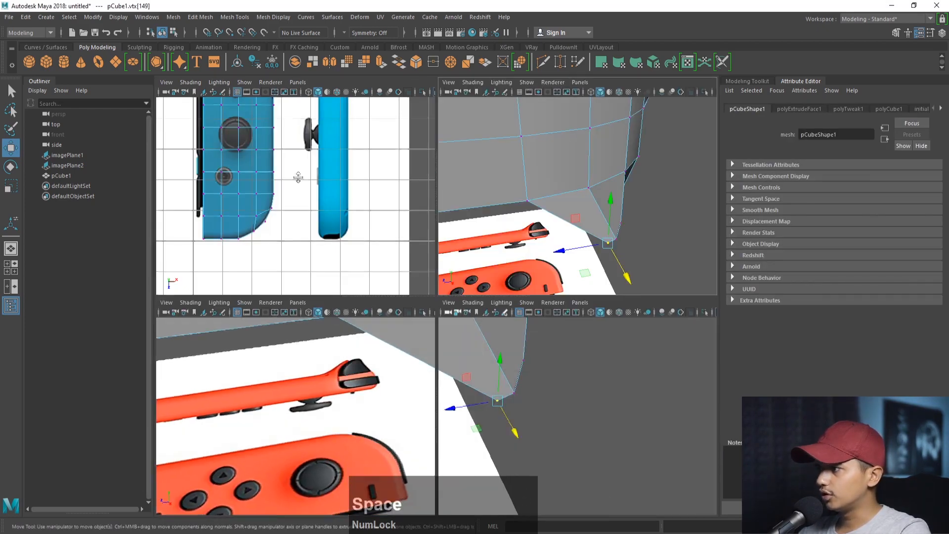
pyautogui.press('space')
pyautogui.keyDown('alt'); pyautogui.moveTo(318, 171); pyautogui.dragTo(317, 431, button='middle'); pyautogui.keyUp('alt')
pyautogui.keyDown('alt'); pyautogui.moveTo(324, 268); pyautogui.dragTo(425, 303, button='right'); pyautogui.keyUp('alt')
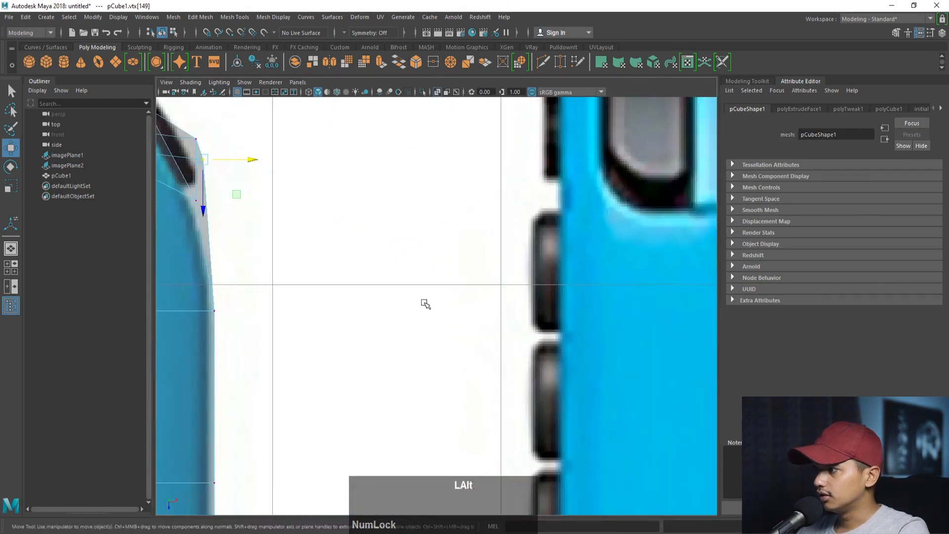
pyautogui.keyDown('alt'); pyautogui.moveTo(225, 211); pyautogui.dragTo(407, 310, button='middle'); pyautogui.keyUp('alt')
pyautogui.keyDown('alt'); pyautogui.moveTo(407, 310); pyautogui.dragTo(437, 314, button='right'); pyautogui.keyUp('alt')
pyautogui.moveTo(392, 233); pyautogui.dragTo(363, 234)
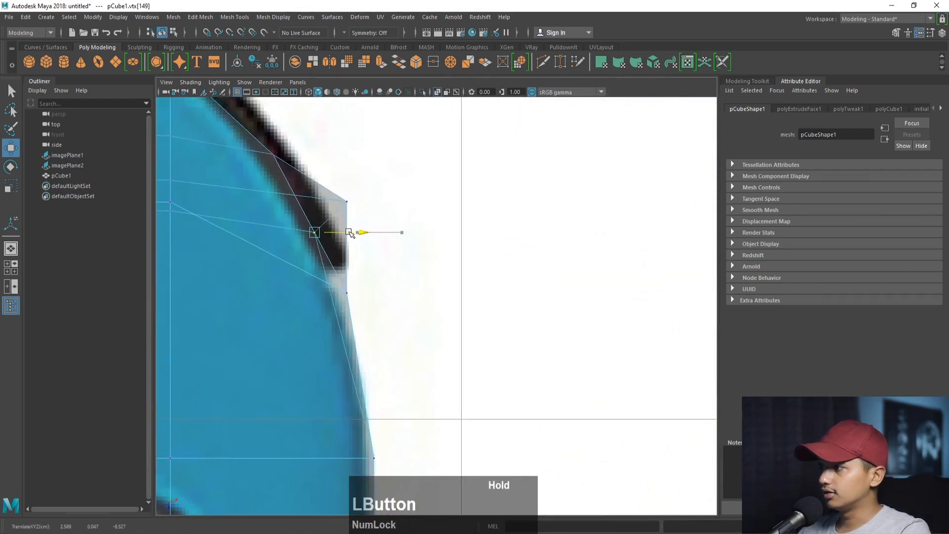
pyautogui.click(349, 203)
pyautogui.moveTo(363, 197); pyautogui.dragTo(342, 204)
# Move the middle-row vertices along the straight shoulder end slightly toward the body in the top view.
pyautogui.keyDown('alt'); pyautogui.moveTo(357, 219); pyautogui.dragTo(485, 308, button='middle'); pyautogui.keyUp('alt')
pyautogui.keyDown('alt'); pyautogui.moveTo(485, 307); pyautogui.dragTo(410, 272, button='right'); pyautogui.keyUp('alt')
pyautogui.keyDown('alt'); pyautogui.moveTo(410, 272); pyautogui.dragTo(433, 283, button='middle'); pyautogui.keyUp('alt')
pyautogui.keyDown('alt'); pyautogui.moveTo(487, 319); pyautogui.dragTo(552, 346, button='right'); pyautogui.keyUp('alt')
pyautogui.keyDown('alt'); pyautogui.moveTo(340, 251); pyautogui.dragTo(572, 337, button='right'); pyautogui.keyUp('alt')
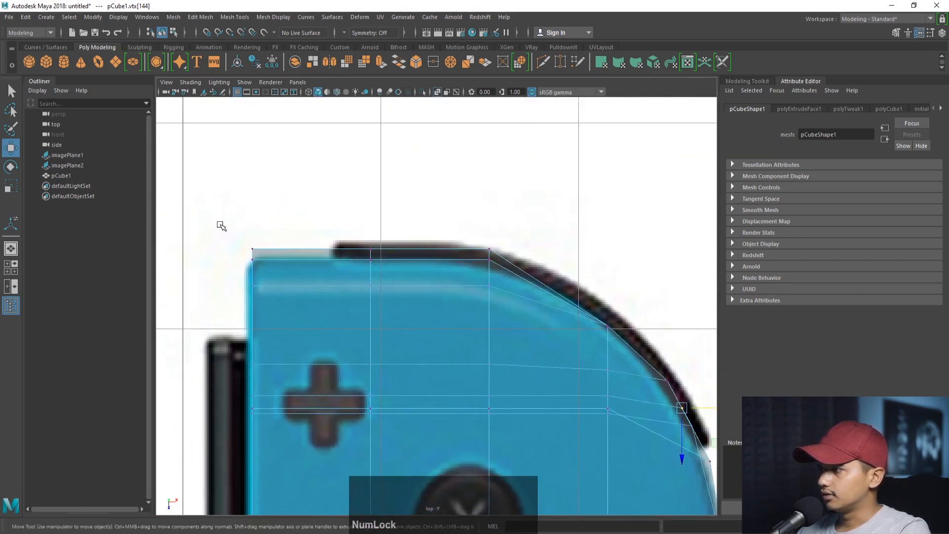
pyautogui.moveTo(371, 278); pyautogui.dragTo(373, 280)
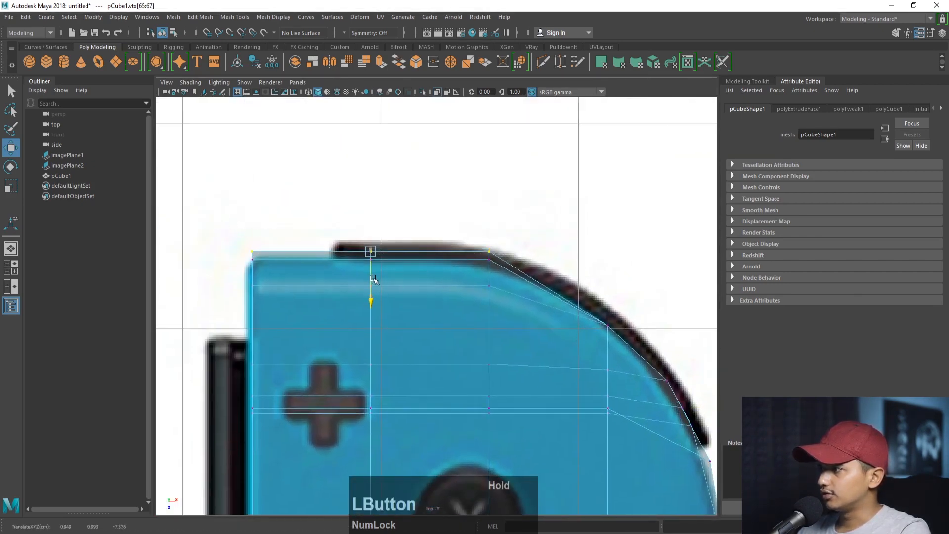
# Preview the mesh smoothed in the perspective view and leave vertex mode to inspect the shoulder grip.
pyautogui.press('space')
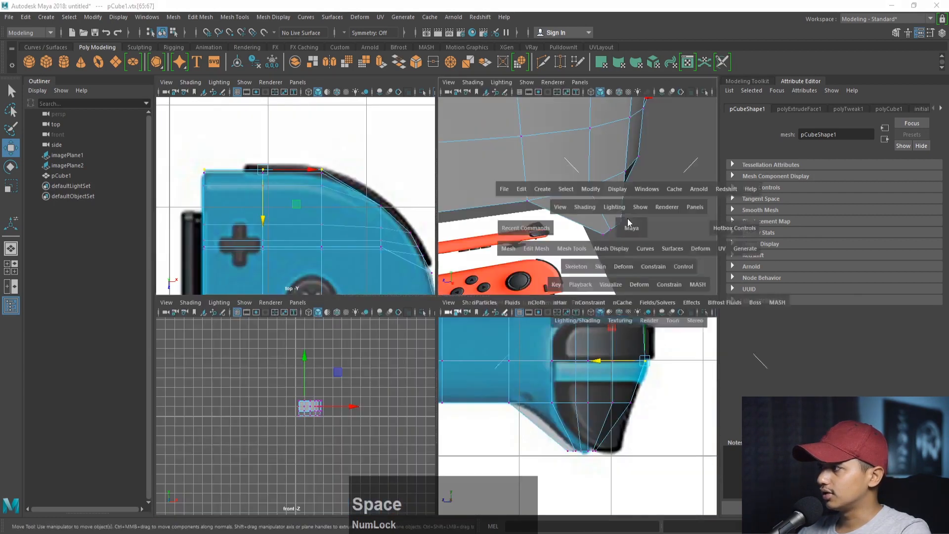
pyautogui.press('space')
pyautogui.keyDown('alt'); pyautogui.moveTo(615, 223); pyautogui.dragTo(466, 312); pyautogui.keyUp('alt')
pyautogui.press('3')
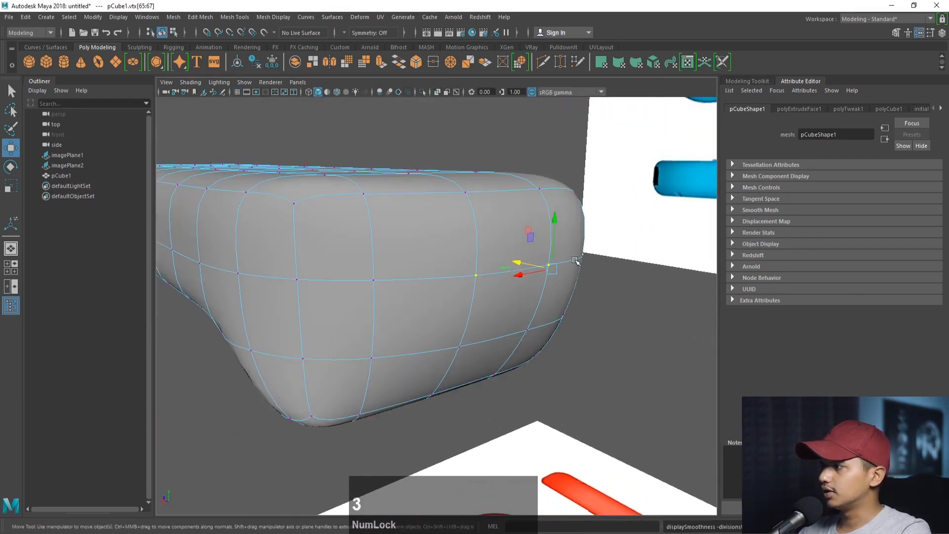
pyautogui.keyDown('alt'); pyautogui.moveTo(534, 276); pyautogui.dragTo(451, 263); pyautogui.keyUp('alt')
pyautogui.moveTo(396, 250); pyautogui.dragTo(429, 234, button='right')
pyautogui.click(417, 198)
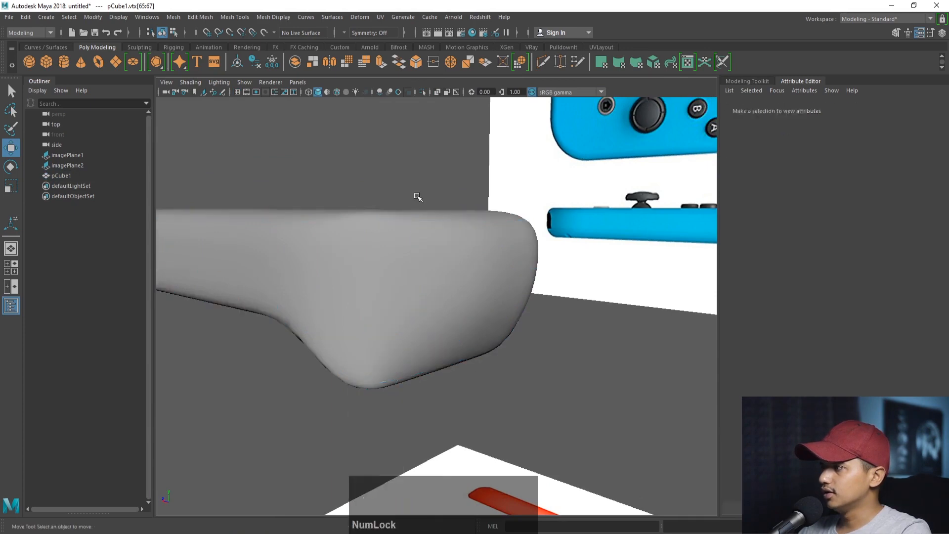
# Select the outer corner vertices at the grip's lower tip, activate the Rotate tool, and preview the mesh smoothed.
pyautogui.moveTo(430, 365); pyautogui.dragTo(398, 368, button='right')
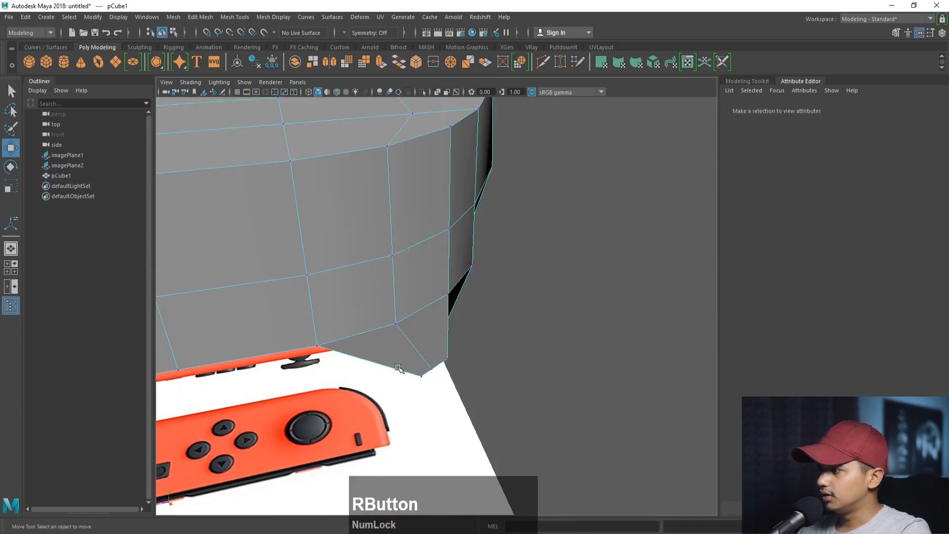
pyautogui.click(398, 367)
pyautogui.keyDown('alt'); pyautogui.moveTo(398, 367); pyautogui.dragTo(400, 360); pyautogui.keyUp('alt')
pyautogui.click(387, 358)
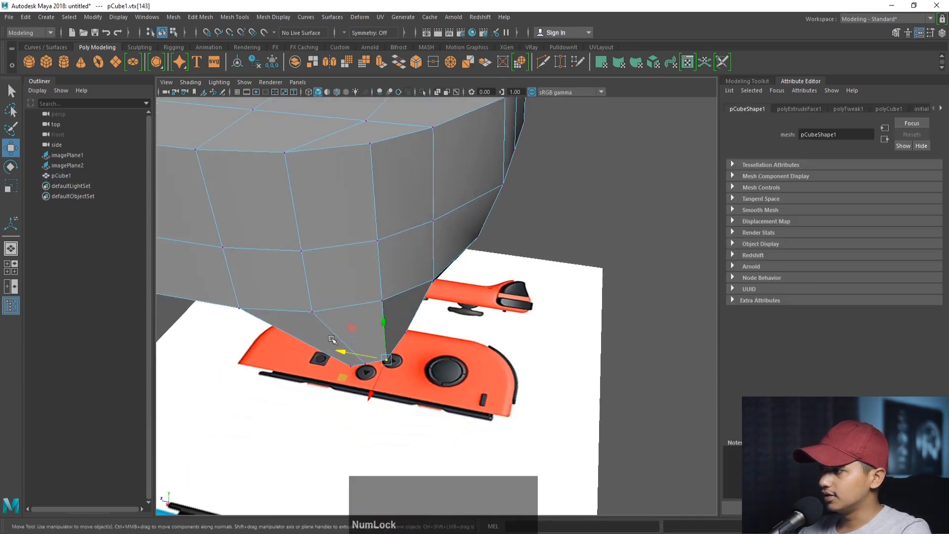
pyautogui.keyDown('alt'); pyautogui.moveTo(409, 393); pyautogui.dragTo(395, 304); pyautogui.keyUp('alt')
pyautogui.press('e')
pyautogui.press('3')
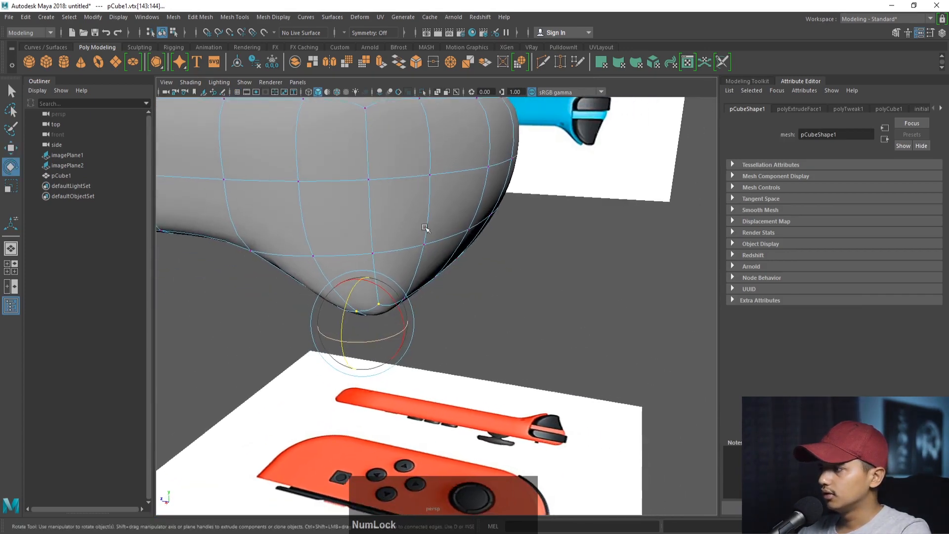
# Return to object mode, examine the smoothed shoulder end from several angles, and display the whole mesh unsmoothed.
pyautogui.moveTo(423, 224); pyautogui.dragTo(460, 197, button='right')
pyautogui.keyDown('alt'); pyautogui.moveTo(507, 266); pyautogui.dragTo(442, 266); pyautogui.keyUp('alt')
pyautogui.keyDown('alt'); pyautogui.moveTo(445, 293); pyautogui.dragTo(488, 310); pyautogui.keyUp('alt')
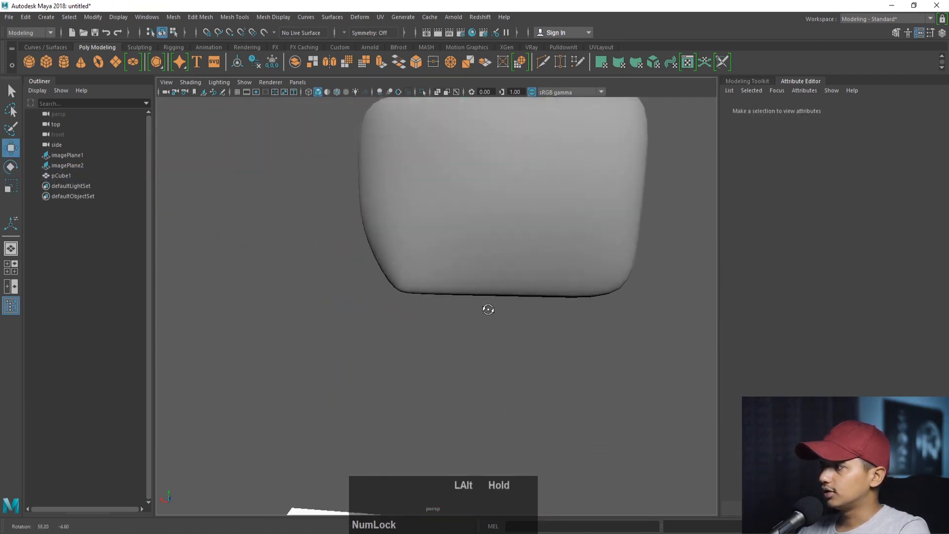
pyautogui.keyDown('alt'); pyautogui.moveTo(488, 310); pyautogui.dragTo(405, 299, button='right'); pyautogui.keyUp('alt')
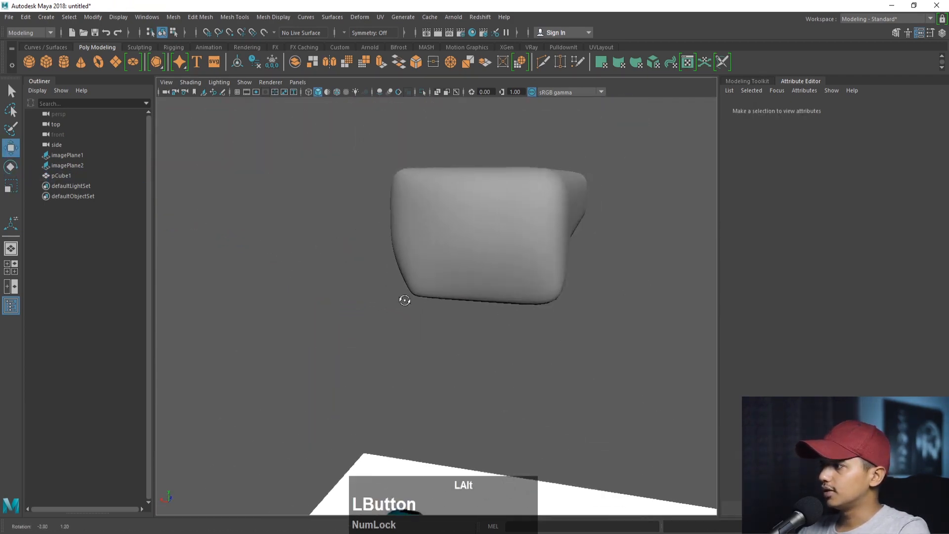
pyautogui.keyDown('alt'); pyautogui.moveTo(405, 298); pyautogui.dragTo(536, 294); pyautogui.keyUp('alt')
pyautogui.click(441, 267)
pyautogui.keyDown('alt'); pyautogui.moveTo(441, 267); pyautogui.dragTo(369, 295); pyautogui.keyUp('alt')
pyautogui.press('1')
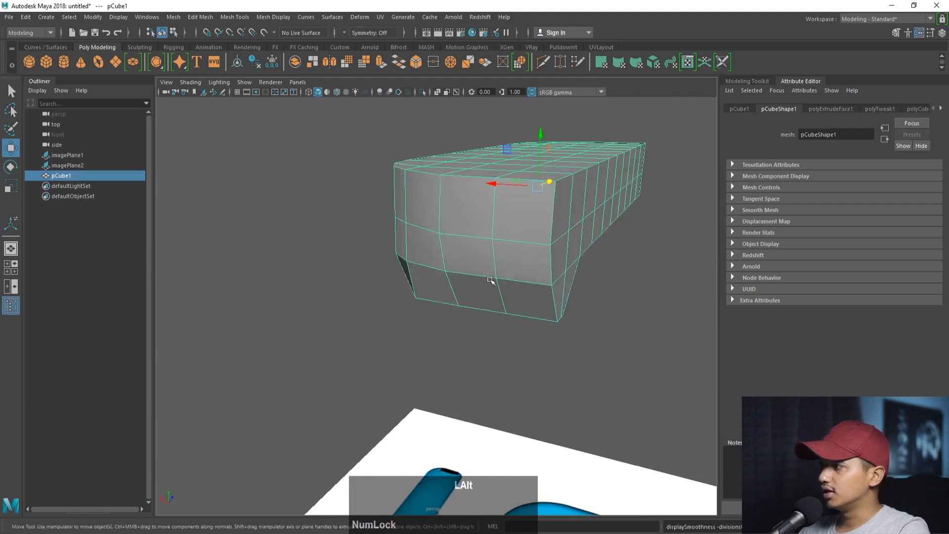
pyautogui.keyDown('alt'); pyautogui.moveTo(494, 282); pyautogui.dragTo(439, 312, button='middle'); pyautogui.keyUp('alt')
pyautogui.keyDown('alt'); pyautogui.moveTo(439, 312); pyautogui.dragTo(572, 341); pyautogui.keyUp('alt')
# Turn on smooth preview in the top view and compare the shoulder end's rounded corners with the reference outline.
pyautogui.press('space')
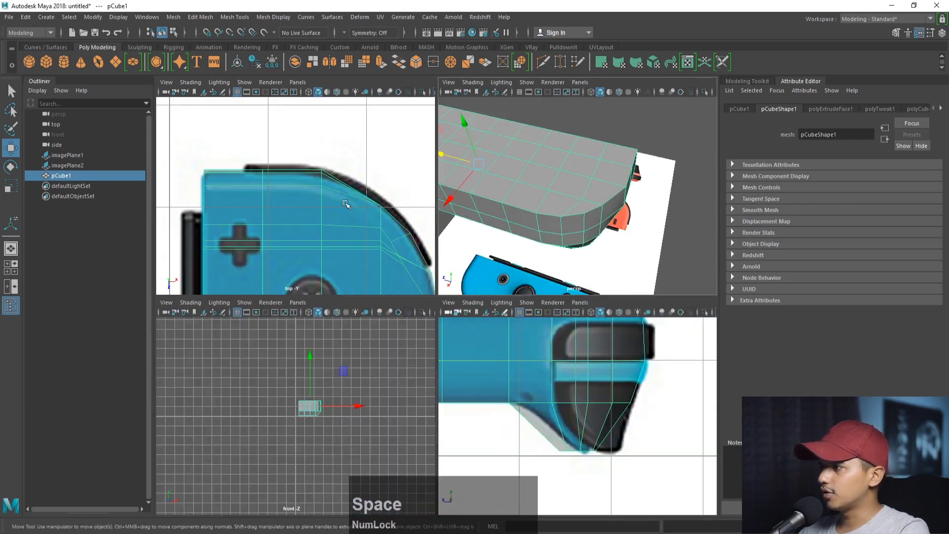
pyautogui.press('space')
pyautogui.keyDown('alt'); pyautogui.moveTo(383, 242); pyautogui.dragTo(513, 294, button='right'); pyautogui.keyUp('alt')
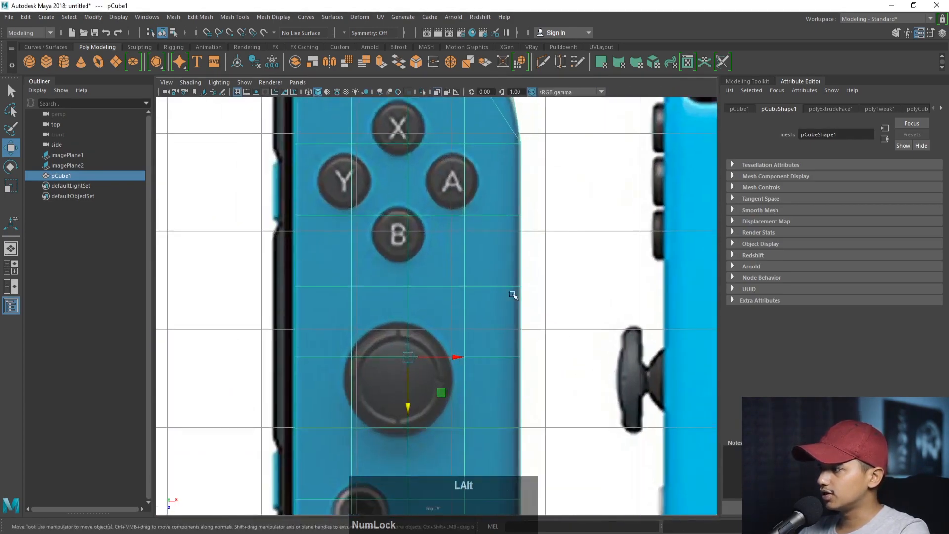
pyautogui.keyDown('alt'); pyautogui.moveTo(513, 294); pyautogui.dragTo(566, 408, button='middle'); pyautogui.keyUp('alt')
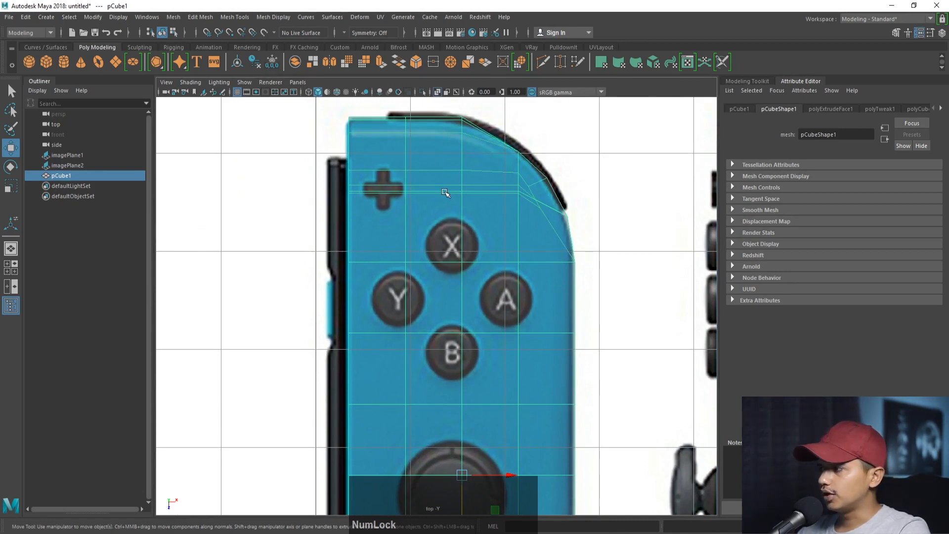
pyautogui.press('3')
pyautogui.keyDown('alt'); pyautogui.moveTo(431, 166); pyautogui.dragTo(445, 199, button='middle'); pyautogui.keyUp('alt')
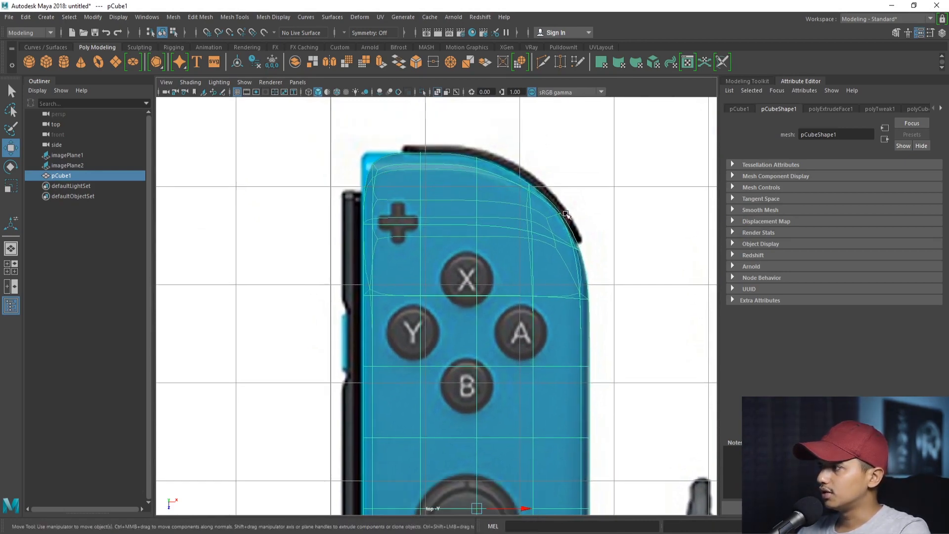
# Insert an edge loop close to the body's straight rail-side edge in the top view, preview it smoothed, and return to object mode.
pyautogui.press('1')
pyautogui.keyDown('alt'); pyautogui.moveTo(374, 167); pyautogui.dragTo(435, 206, button='right'); pyautogui.keyUp('alt')
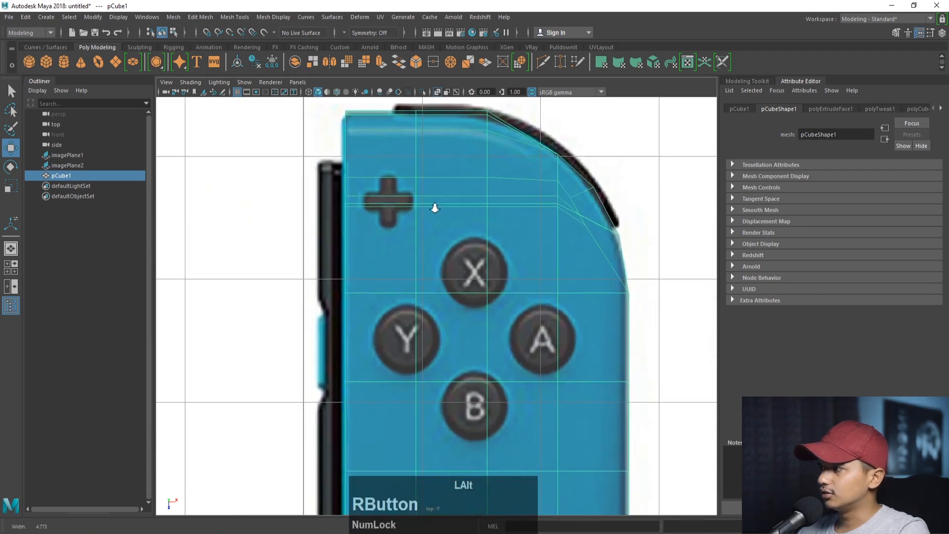
pyautogui.keyDown('alt'); pyautogui.moveTo(385, 119); pyautogui.dragTo(370, 163, button='middle'); pyautogui.keyUp('alt')
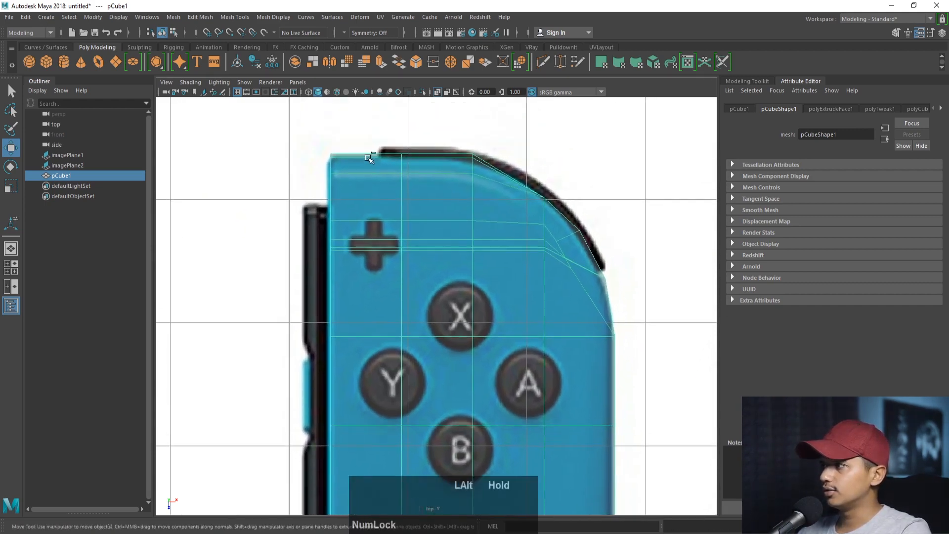
pyautogui.click(234, 17)
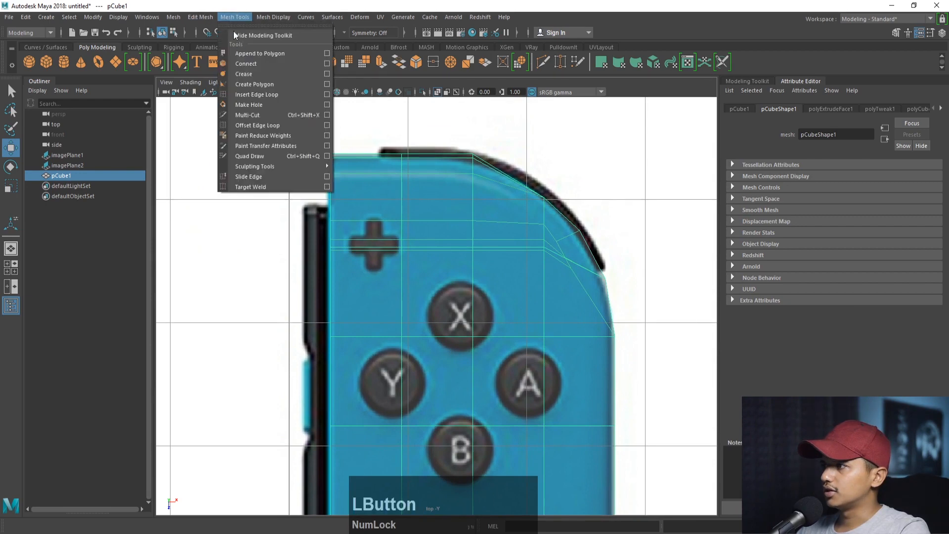
pyautogui.click(277, 106)
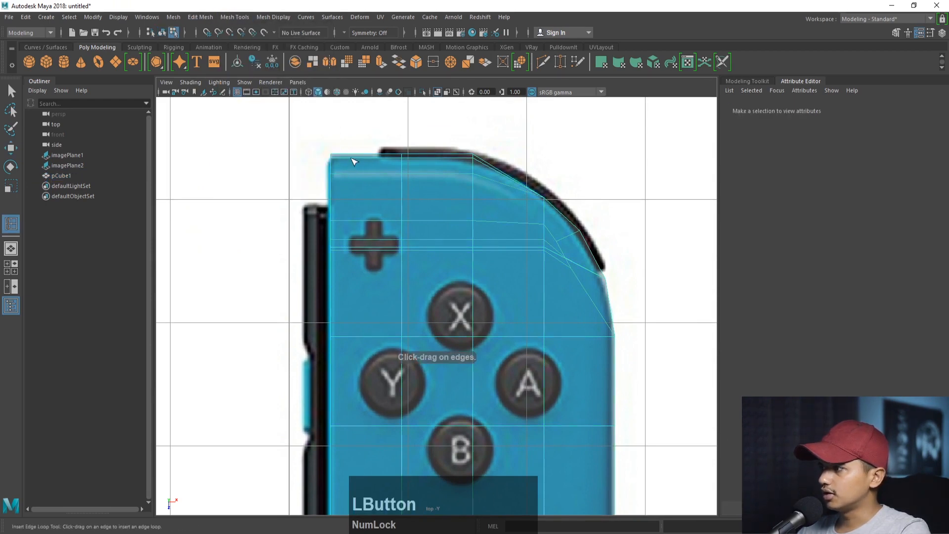
pyautogui.moveTo(344, 163); pyautogui.dragTo(343, 163)
pyautogui.press('3')
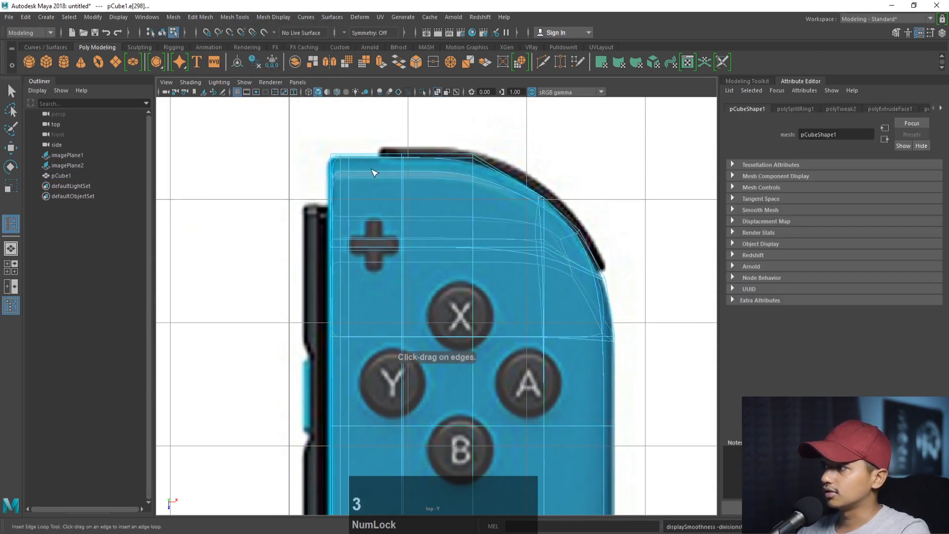
pyautogui.click(11, 91)
pyautogui.moveTo(414, 163); pyautogui.dragTo(458, 154, button='right')
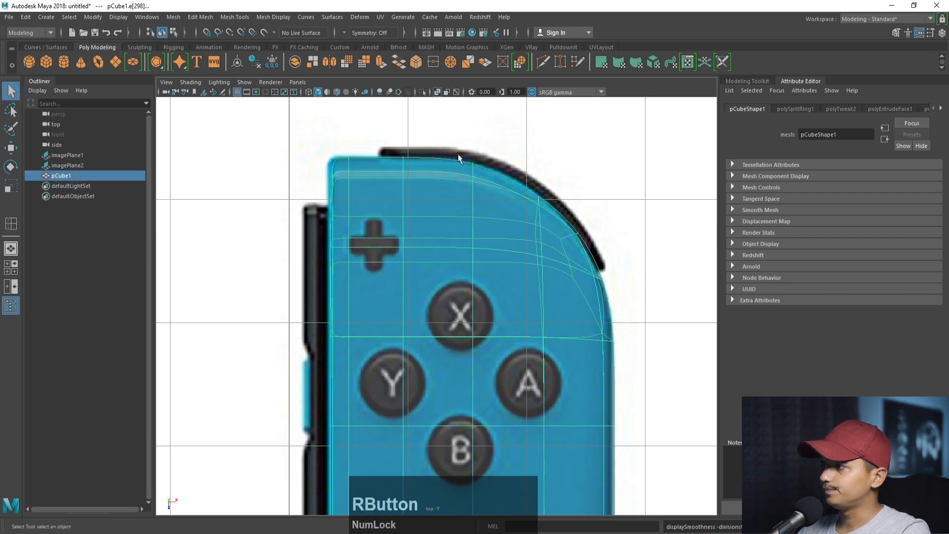
# Examine the smoothed body from several angles in perspective, and display the mesh unsmoothed to inspect the shoulder end.
pyautogui.press('space')
pyautogui.press('space')
pyautogui.keyDown('alt'); pyautogui.moveTo(612, 189); pyautogui.dragTo(537, 210, button='right'); pyautogui.keyUp('alt')
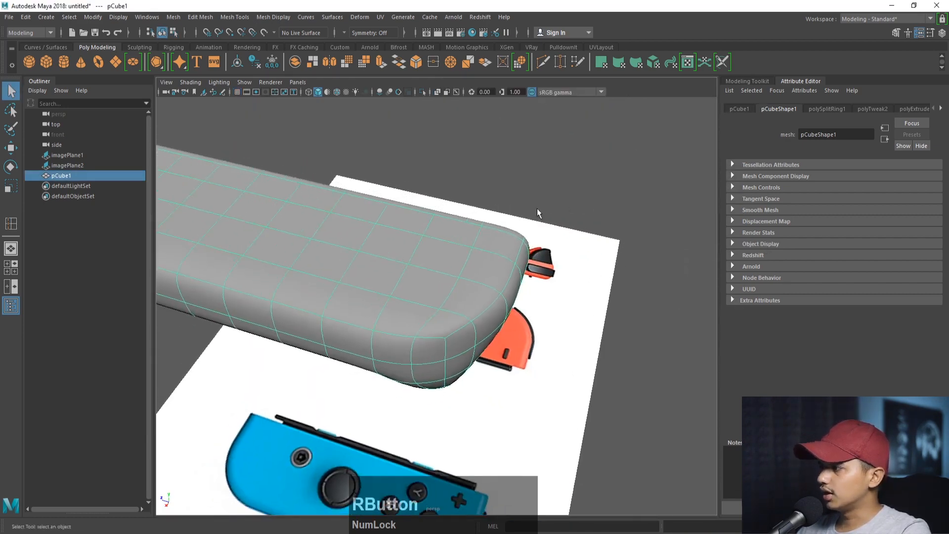
pyautogui.keyDown('alt'); pyautogui.moveTo(499, 252); pyautogui.dragTo(524, 247); pyautogui.keyUp('alt')
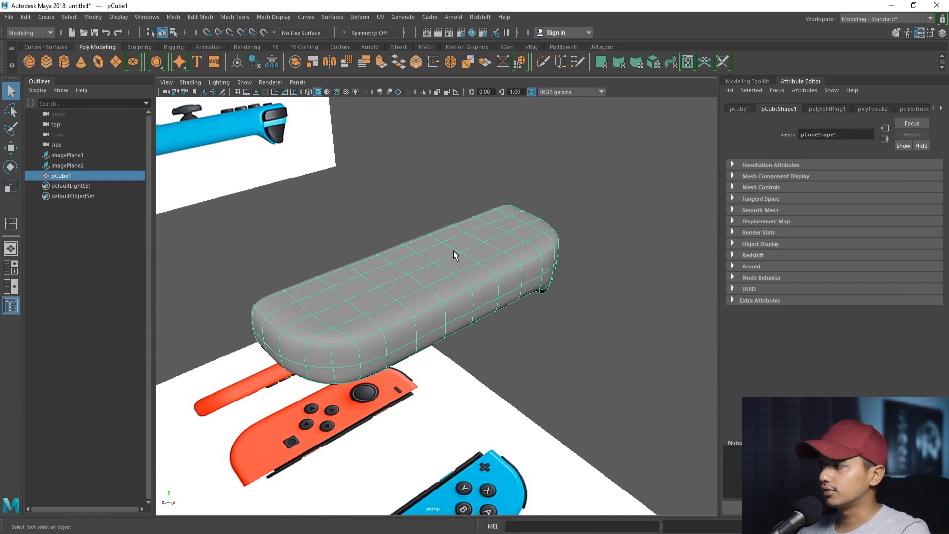
pyautogui.keyDown('alt'); pyautogui.moveTo(454, 254); pyautogui.dragTo(387, 260); pyautogui.keyUp('alt')
pyautogui.keyDown('alt'); pyautogui.moveTo(388, 259); pyautogui.dragTo(405, 278, button='middle'); pyautogui.keyUp('alt')
pyautogui.press('1')
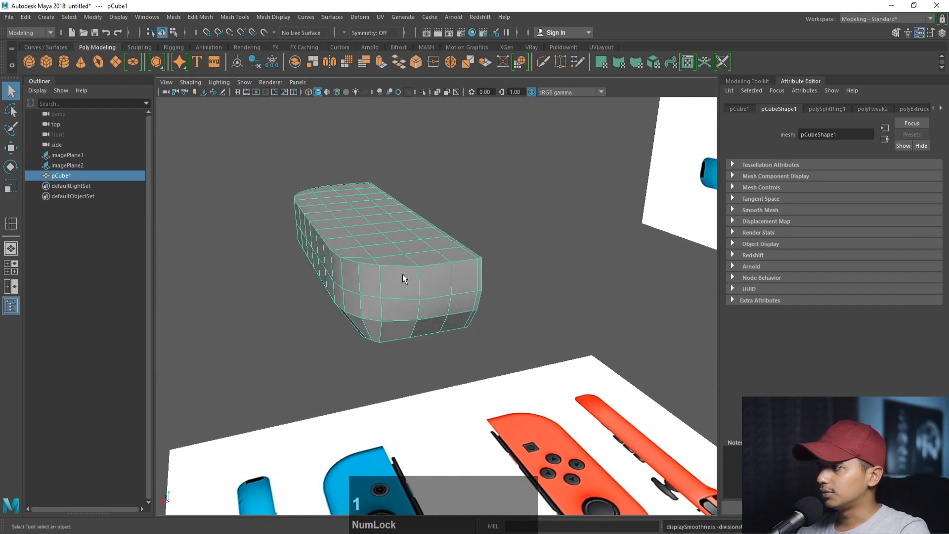
pyautogui.keyDown('alt'); pyautogui.moveTo(405, 277); pyautogui.dragTo(455, 303, button='right'); pyautogui.keyUp('alt')
pyautogui.keyDown('alt'); pyautogui.moveTo(456, 303); pyautogui.dragTo(438, 289); pyautogui.keyUp('alt')
# Insert a horizontal edge loop around the body in the side view, level with the upper edge of the black shoulder button.
pyautogui.press('space')
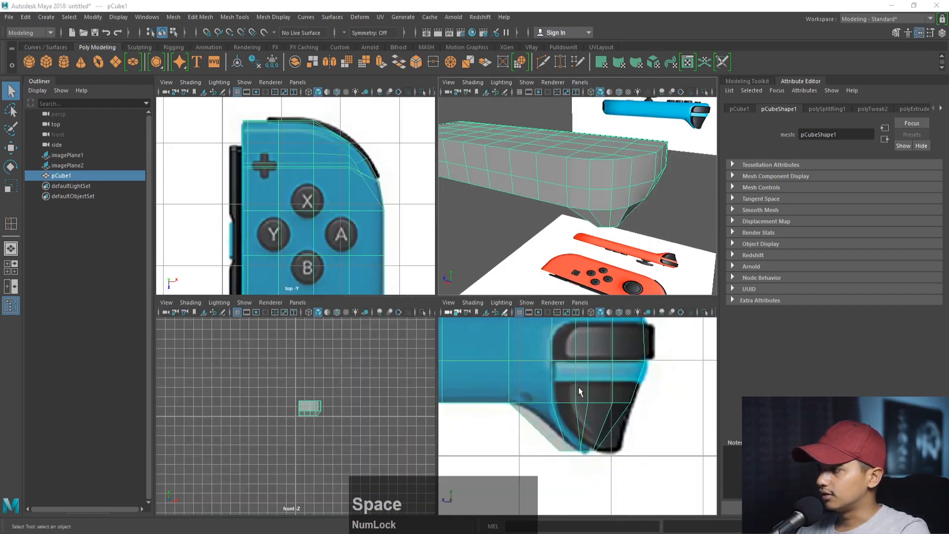
pyautogui.press('space')
pyautogui.keyDown('alt'); pyautogui.moveTo(530, 354); pyautogui.dragTo(535, 397, button='middle'); pyautogui.keyUp('alt')
pyautogui.keyDown('alt'); pyautogui.moveTo(560, 181); pyautogui.dragTo(612, 216, button='middle'); pyautogui.keyUp('alt')
pyautogui.keyDown('alt'); pyautogui.moveTo(612, 216); pyautogui.dragTo(552, 223, button='right'); pyautogui.keyUp('alt')
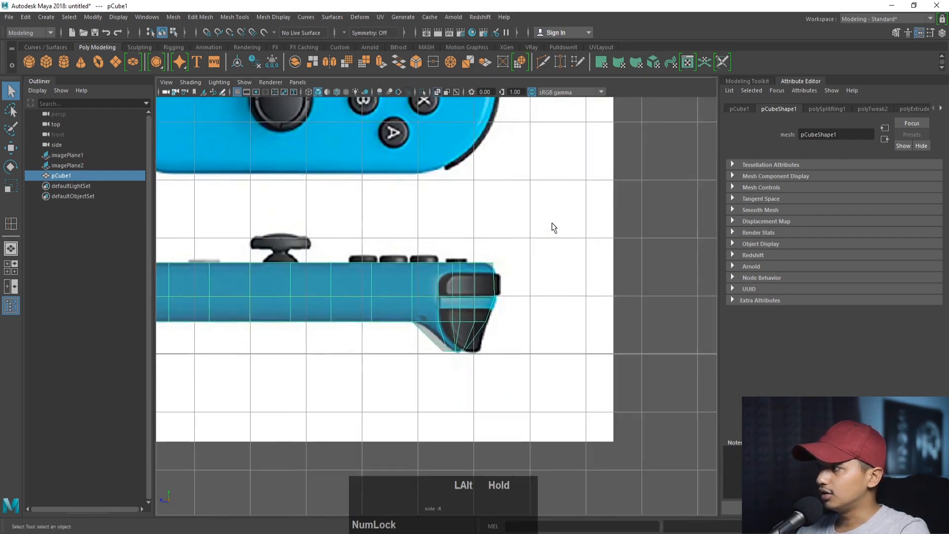
pyautogui.keyDown('alt'); pyautogui.moveTo(552, 223); pyautogui.dragTo(567, 225, button='middle'); pyautogui.keyUp('alt')
pyautogui.keyDown('alt'); pyautogui.moveTo(495, 235); pyautogui.dragTo(537, 243, button='right'); pyautogui.keyUp('alt')
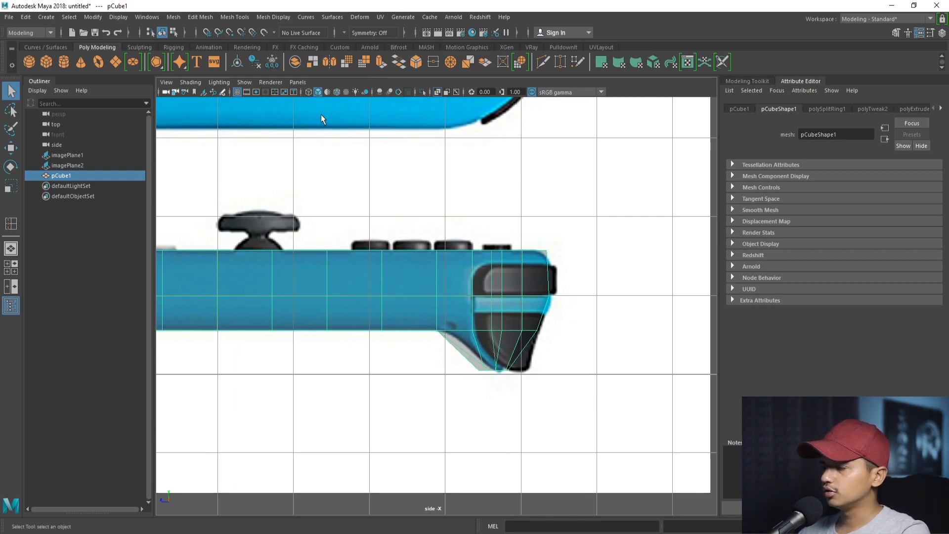
pyautogui.press('y')
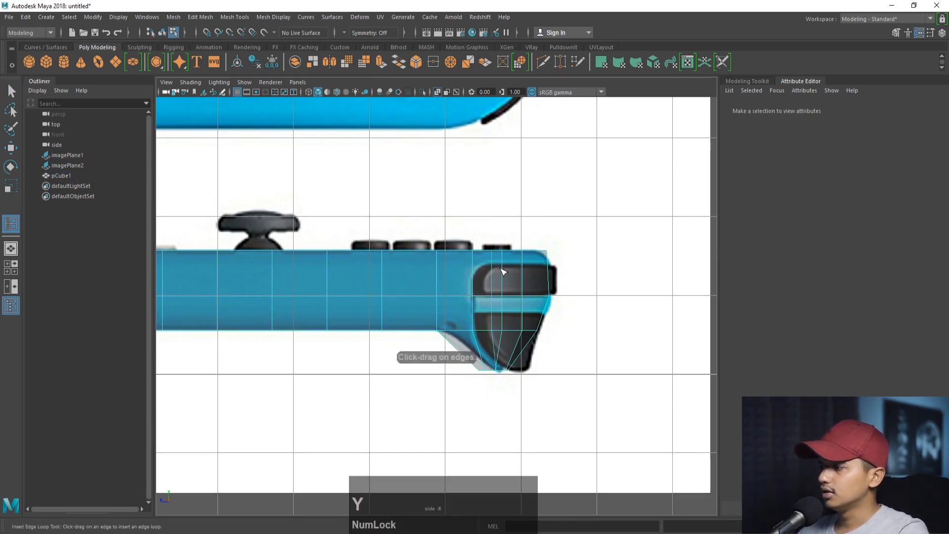
pyautogui.keyDown('alt'); pyautogui.moveTo(492, 262); pyautogui.dragTo(498, 307, button='right'); pyautogui.keyUp('alt')
pyautogui.keyDown('alt'); pyautogui.moveTo(499, 306); pyautogui.dragTo(333, 329, button='middle'); pyautogui.keyUp('alt')
pyautogui.keyDown('alt'); pyautogui.moveTo(332, 329); pyautogui.dragTo(392, 322, button='right'); pyautogui.keyUp('alt')
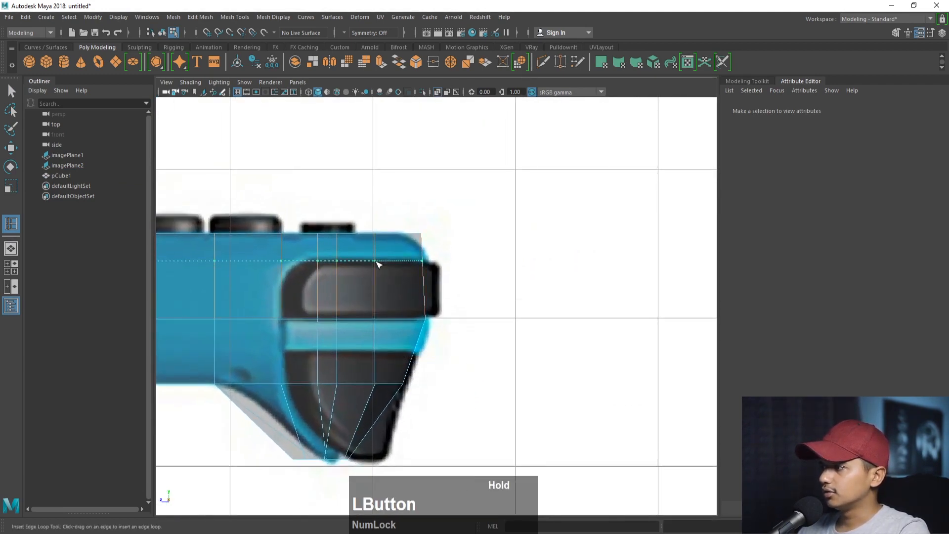
pyautogui.moveTo(379, 265); pyautogui.dragTo(378, 265)
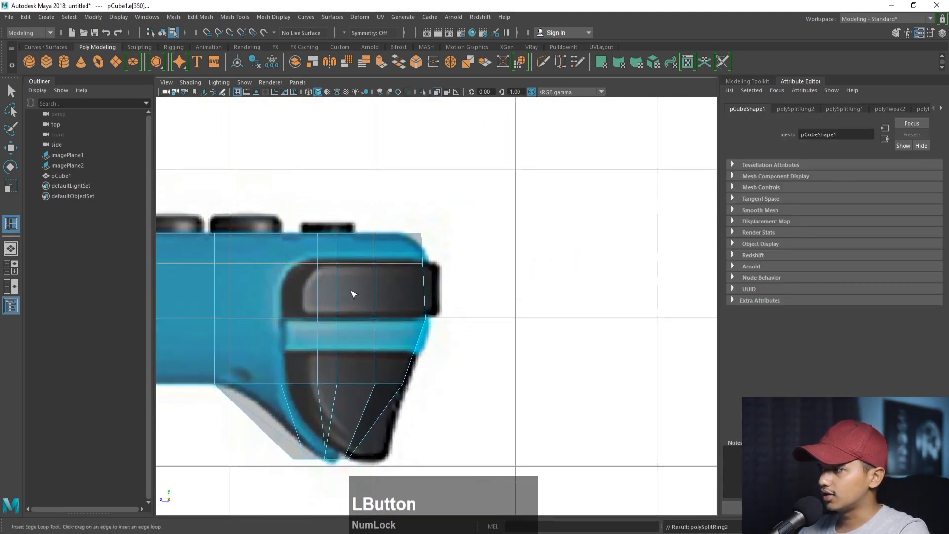
# Insert horizontal edge loops at the top of the lower black trigger and across the grip's taper, checking the result in smooth preview.
pyautogui.keyDown('alt'); pyautogui.moveTo(398, 306); pyautogui.dragTo(437, 230, button='middle'); pyautogui.keyUp('alt')
pyautogui.keyDown('alt'); pyautogui.moveTo(438, 230); pyautogui.dragTo(437, 301, button='right'); pyautogui.keyUp('alt')
pyautogui.keyDown('alt'); pyautogui.moveTo(436, 301); pyautogui.dragTo(465, 284, button='middle'); pyautogui.keyUp('alt')
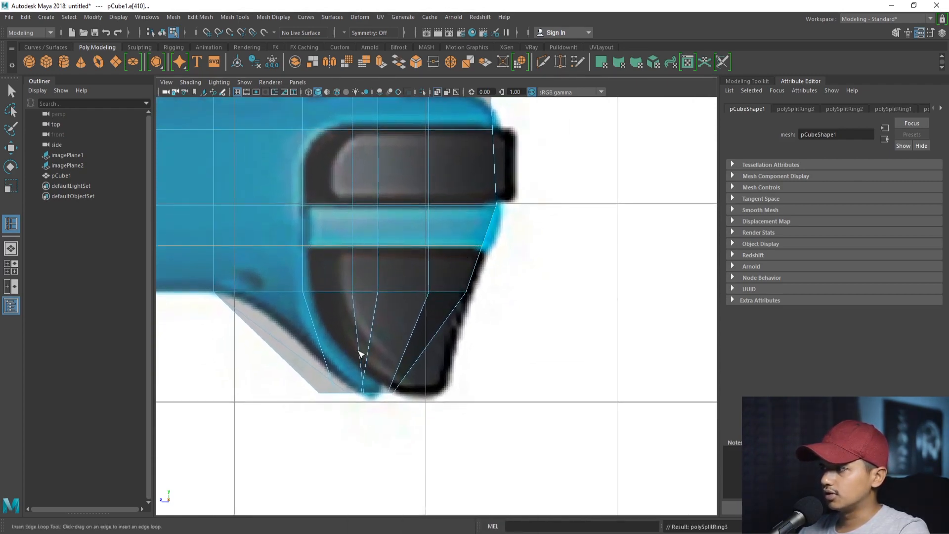
pyautogui.moveTo(364, 352); pyautogui.dragTo(322, 351)
pyautogui.press('3')
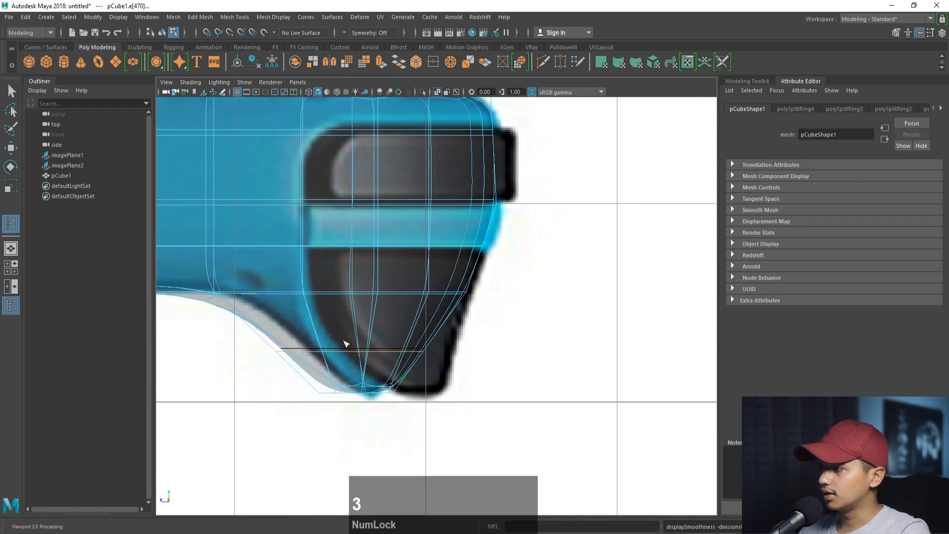
pyautogui.press('1')
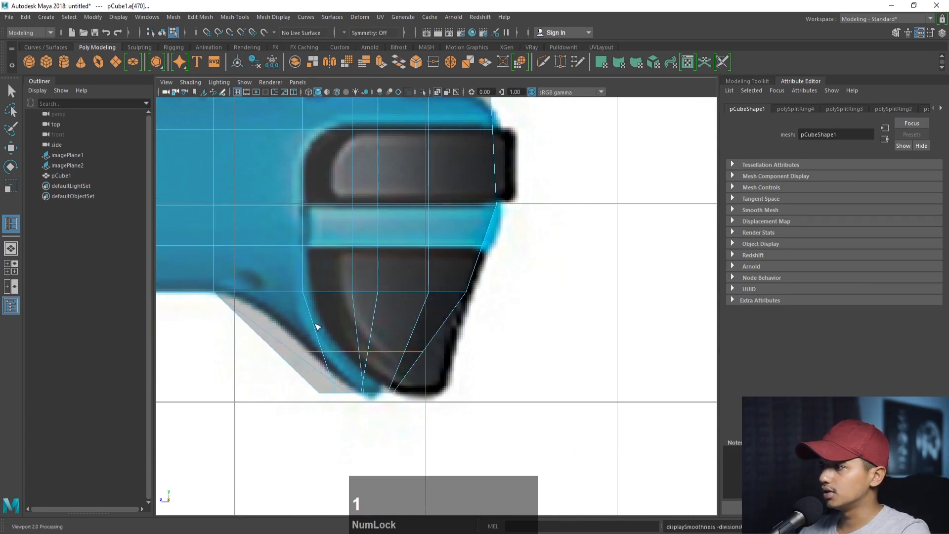
pyautogui.click(11, 91)
# Adjust the height of the underside vertices where the grip meets the body against the smoothed side reference, and return to object mode.
pyautogui.keyDown('alt'); pyautogui.moveTo(258, 239); pyautogui.dragTo(280, 239, button='middle'); pyautogui.keyUp('alt')
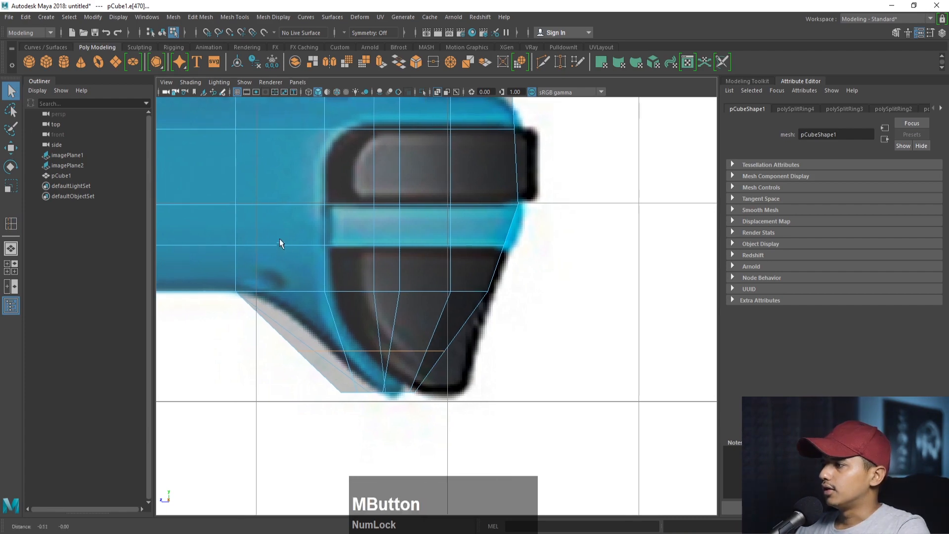
pyautogui.press('3')
pyautogui.keyDown('alt'); pyautogui.moveTo(253, 289); pyautogui.dragTo(280, 287, button='right'); pyautogui.keyUp('alt')
pyautogui.keyDown('alt'); pyautogui.moveTo(279, 287); pyautogui.dragTo(323, 274, button='middle'); pyautogui.keyUp('alt')
pyautogui.moveTo(304, 248); pyautogui.dragTo(259, 250, button='right')
pyautogui.press('w')
pyautogui.moveTo(242, 266); pyautogui.dragTo(286, 254)
pyautogui.press('3')
pyautogui.keyDown('alt'); pyautogui.moveTo(315, 263); pyautogui.dragTo(308, 254, button='right'); pyautogui.keyUp('alt')
pyautogui.keyDown('alt'); pyautogui.moveTo(309, 254); pyautogui.dragTo(330, 251, button='middle'); pyautogui.keyUp('alt')
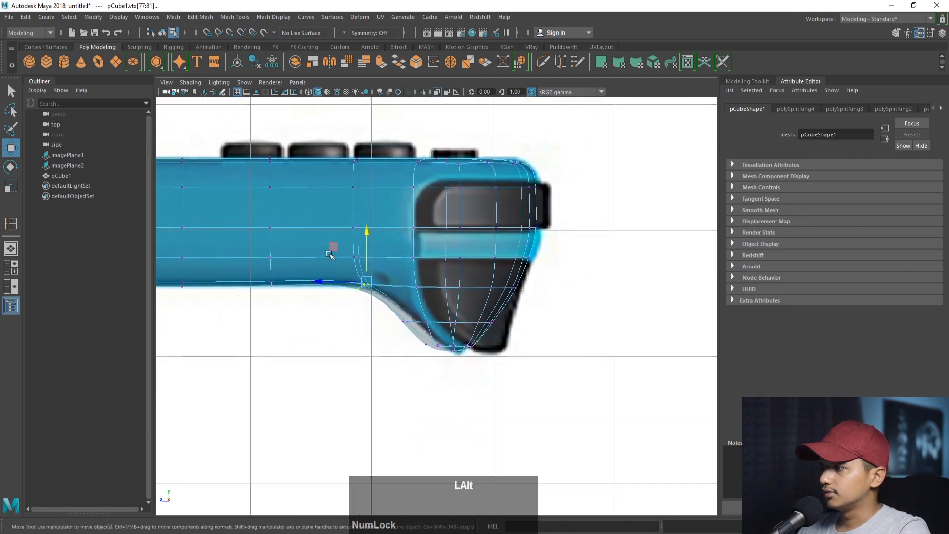
pyautogui.hotkey('ctrl', 'z')
pyautogui.hotkey('ctrl', 'z')
pyautogui.moveTo(366, 277); pyautogui.dragTo(367, 275)
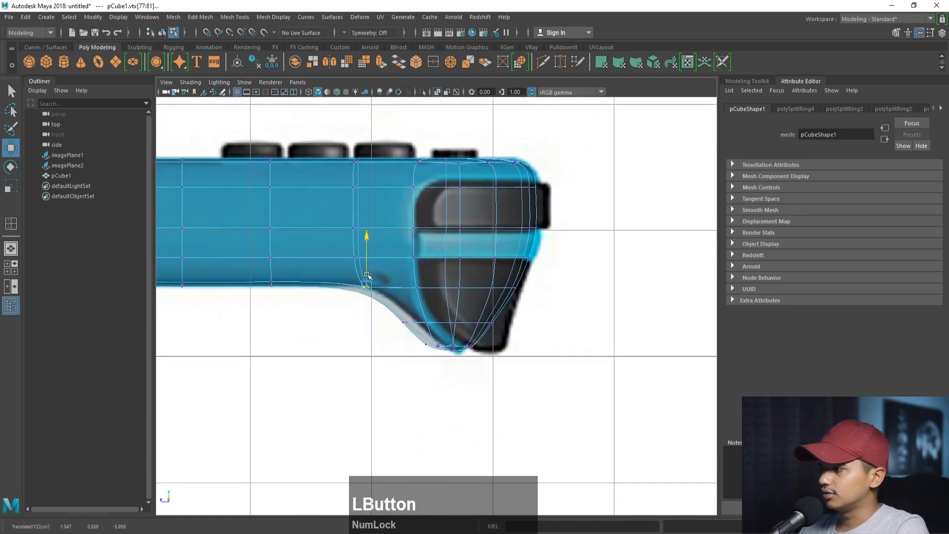
pyautogui.moveTo(419, 250); pyautogui.dragTo(467, 221, button='right')
# Check the smoothed body in the perspective view and save the scene as modelwork2.mb.
pyautogui.press('space')
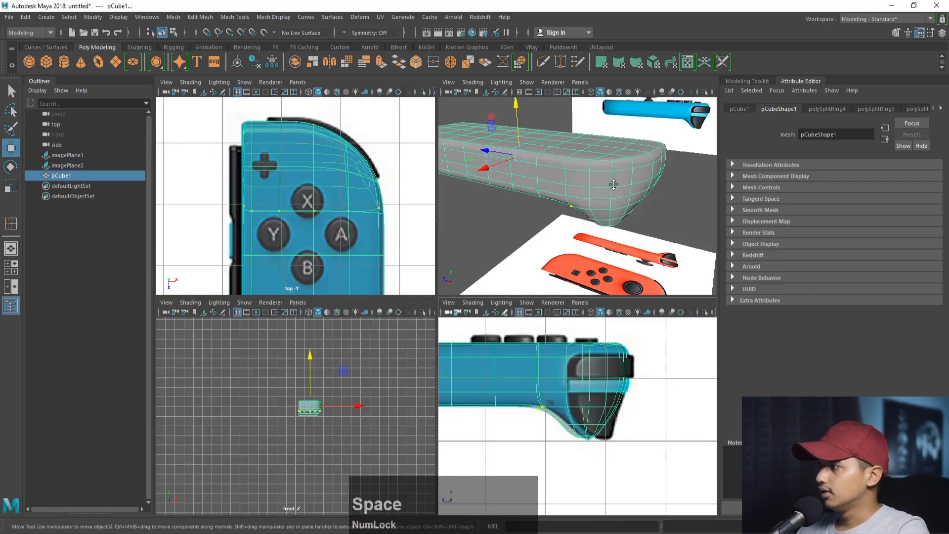
pyautogui.press('space')
pyautogui.keyDown('alt'); pyautogui.moveTo(613, 190); pyautogui.dragTo(558, 225); pyautogui.keyUp('alt')
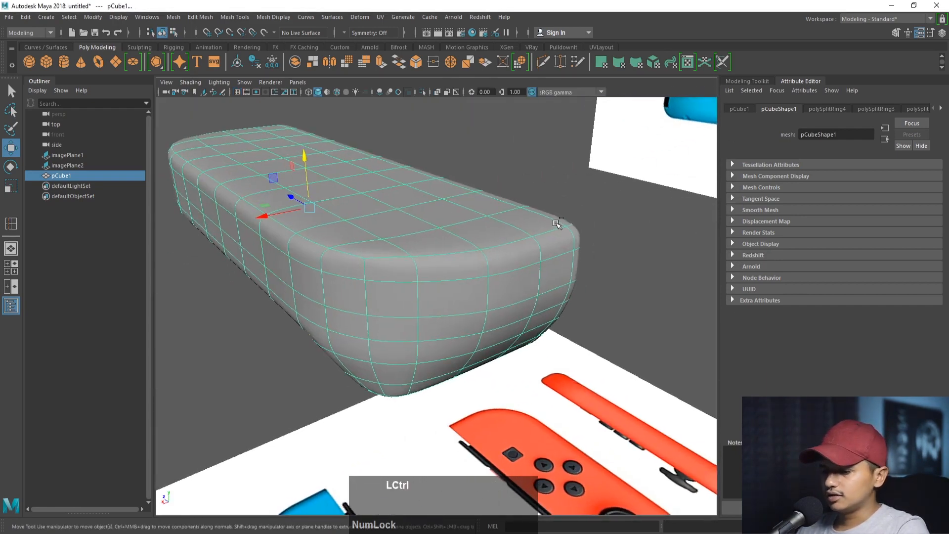
pyautogui.hotkey('ctrl', 's')
pyautogui.press('Return')
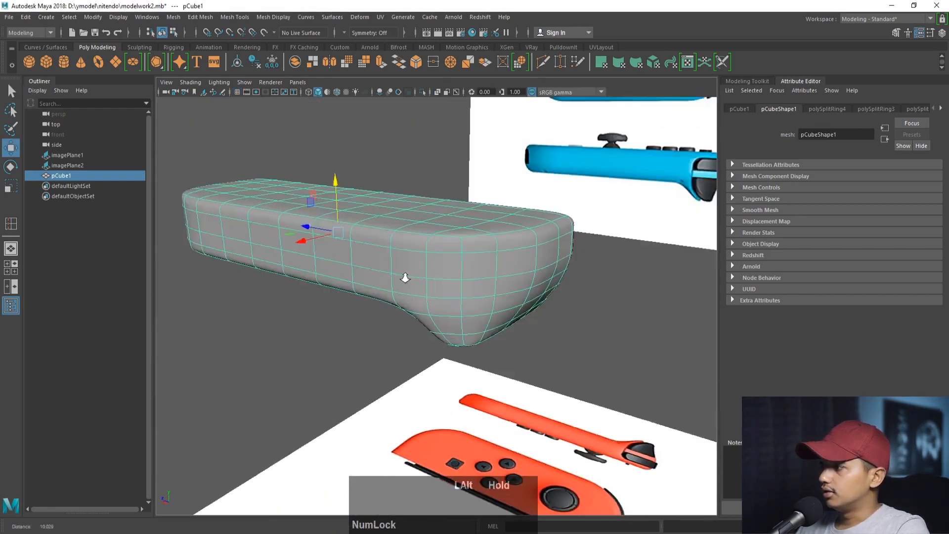
# Try selecting the upper row of faces across the shoulder end and moving it outward against the top reference.
pyautogui.keyDown('alt'); pyautogui.moveTo(402, 276); pyautogui.dragTo(342, 296); pyautogui.keyUp('alt')
pyautogui.moveTo(371, 249); pyautogui.dragTo(375, 275, button='right')
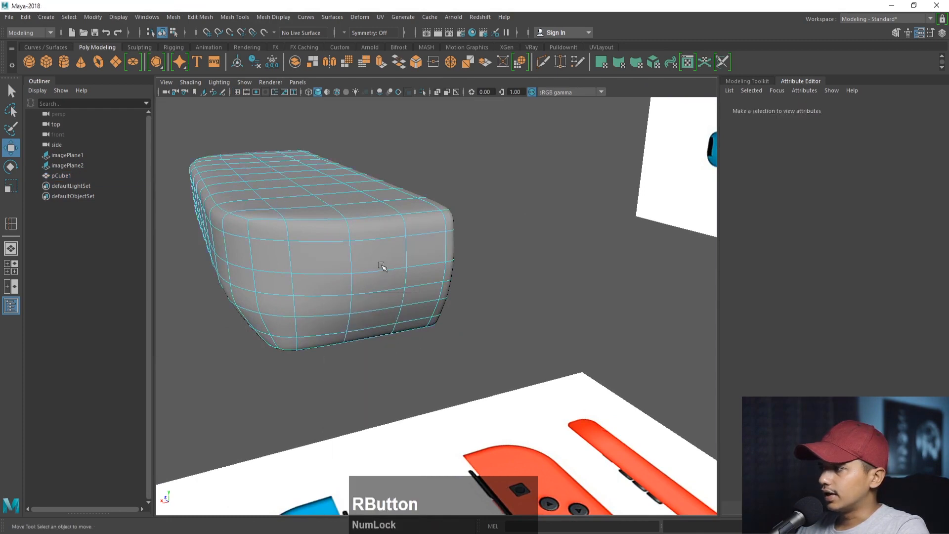
pyautogui.click(427, 251)
pyautogui.press('space')
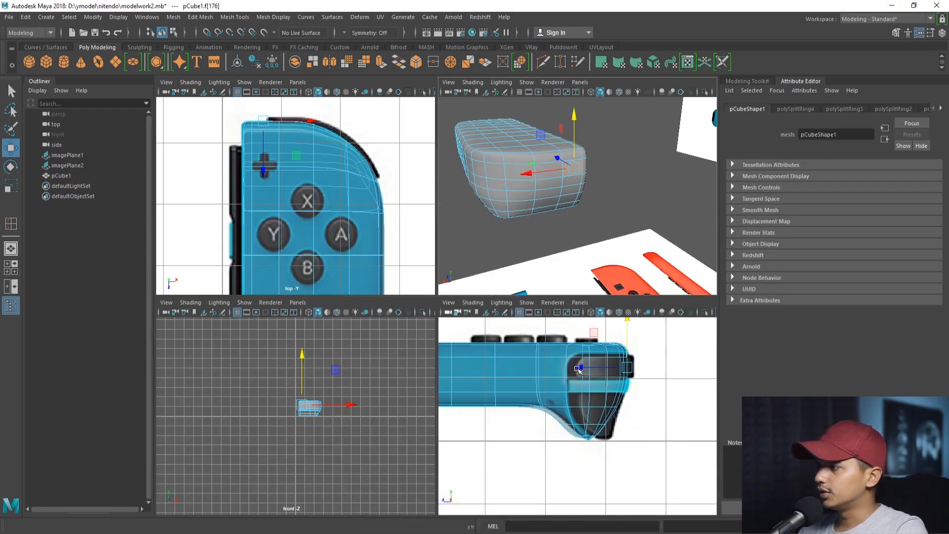
pyautogui.press('space')
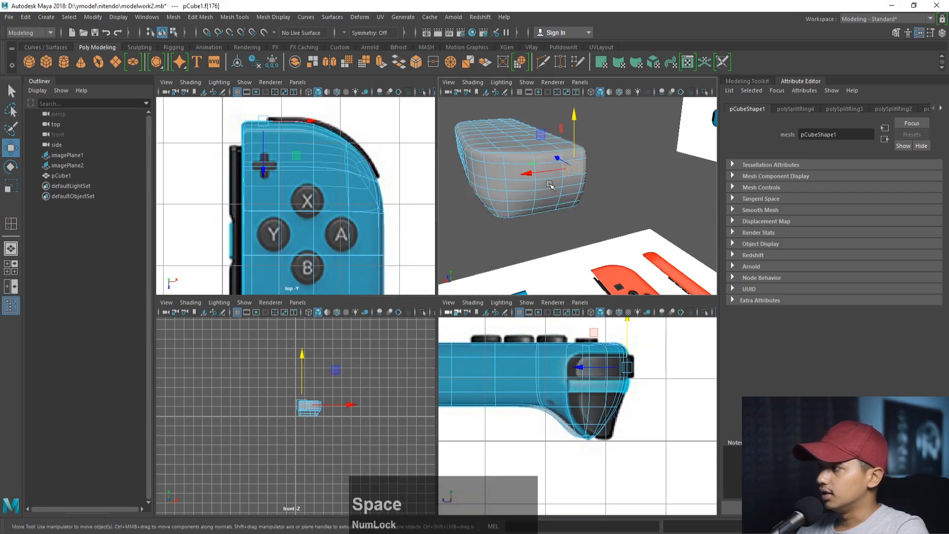
pyautogui.keyDown('alt'); pyautogui.moveTo(500, 233); pyautogui.dragTo(475, 269); pyautogui.keyUp('alt')
pyautogui.keyDown('shift'); pyautogui.doubleClick(381, 328); pyautogui.keyUp('shift')
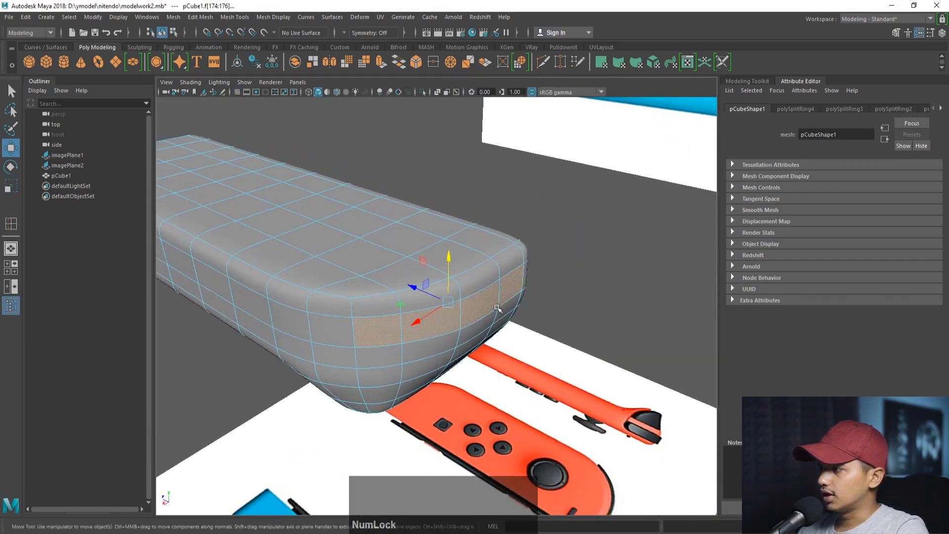
pyautogui.keyDown('alt'); pyautogui.moveTo(500, 309); pyautogui.dragTo(421, 257); pyautogui.keyUp('alt')
pyautogui.press('space')
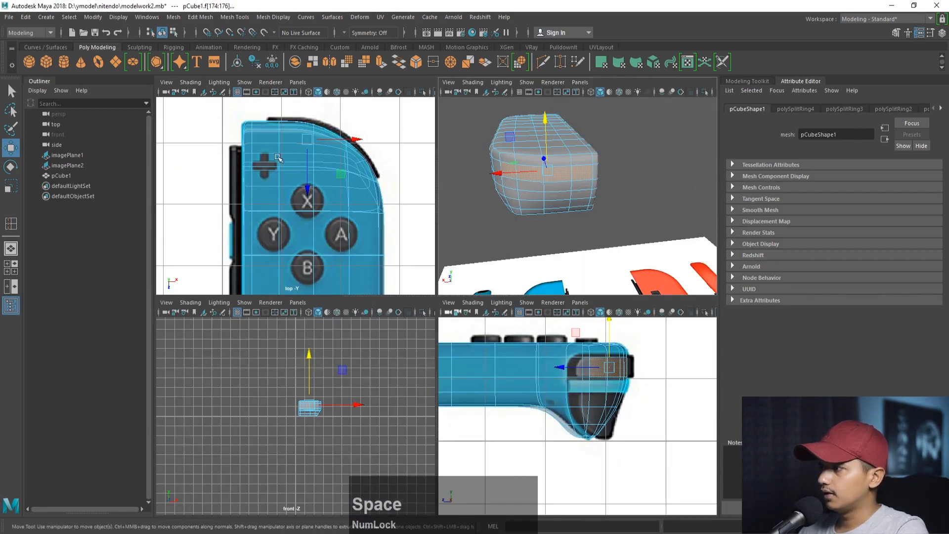
pyautogui.press('space')
pyautogui.keyDown('alt'); pyautogui.moveTo(267, 162); pyautogui.dragTo(348, 196, button='right'); pyautogui.keyUp('alt')
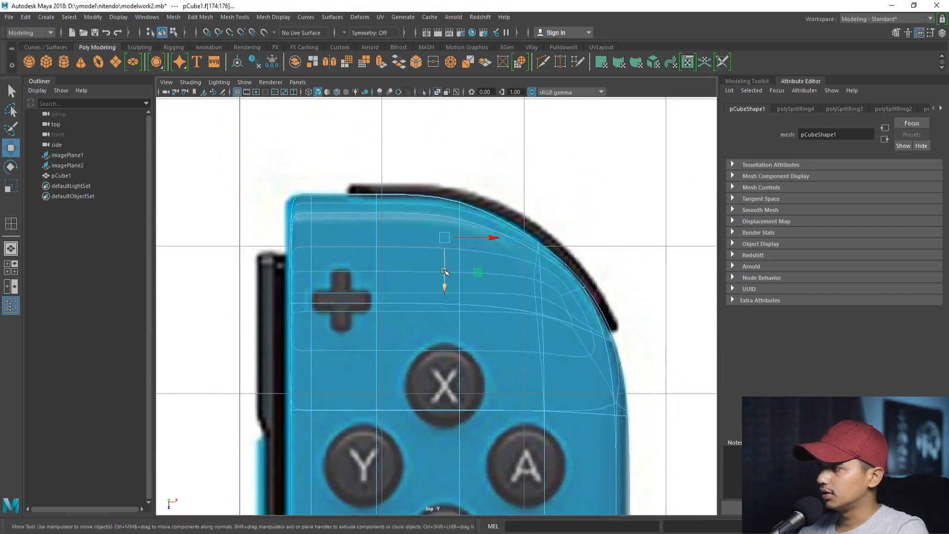
pyautogui.moveTo(446, 272); pyautogui.dragTo(449, 256)
pyautogui.press('space')
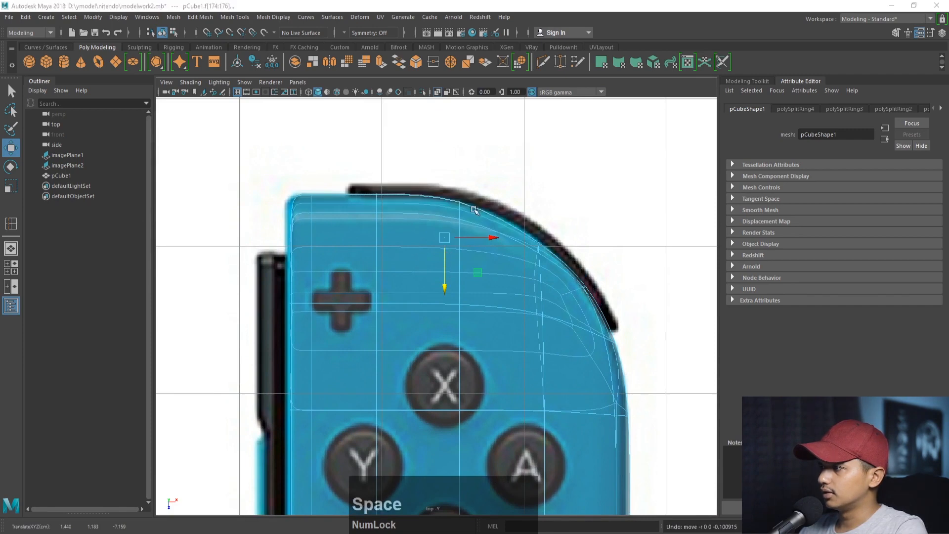
pyautogui.press('space')
pyautogui.moveTo(438, 223); pyautogui.dragTo(441, 220, button='right')
pyautogui.press('space')
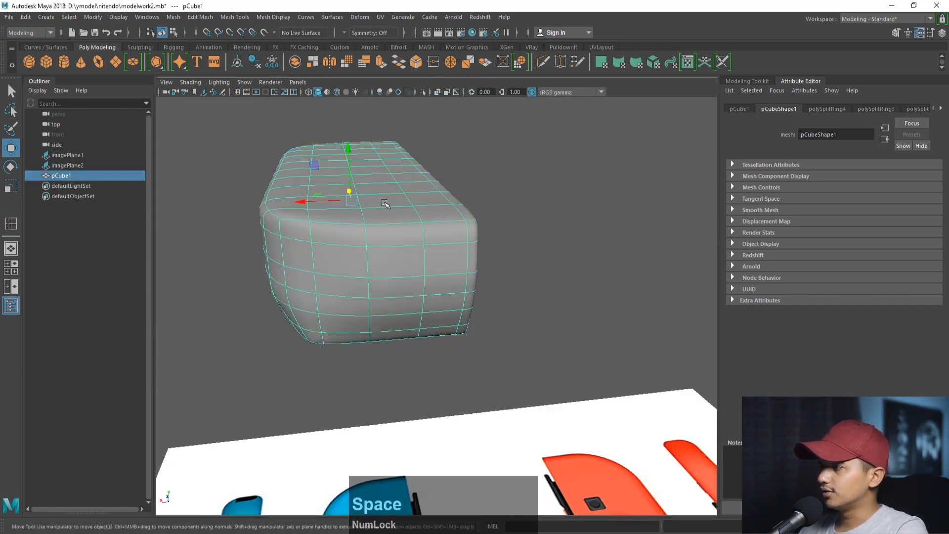
# Insert a lengthwise edge loop in the top view, aligned with the inner end of the black shoulder button.
pyautogui.press('space')
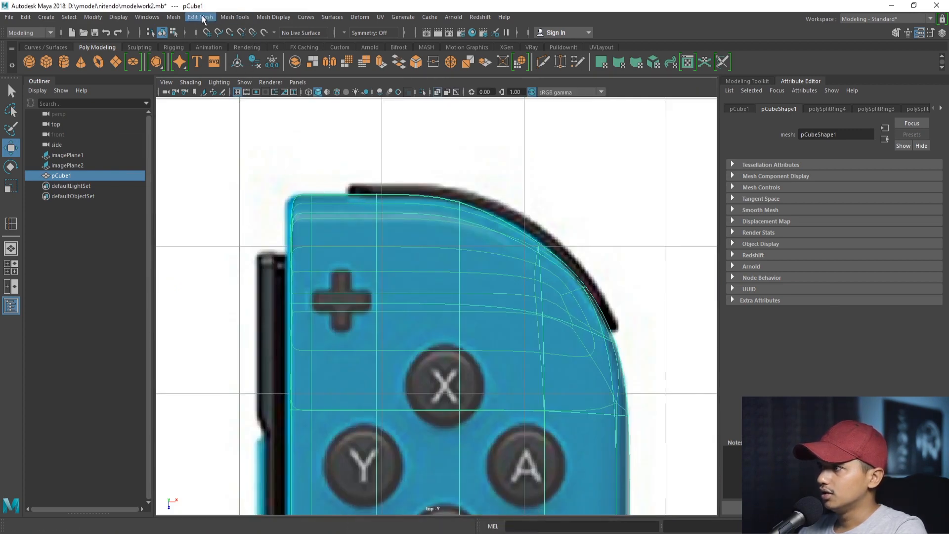
pyautogui.click(229, 19)
pyautogui.click(254, 93)
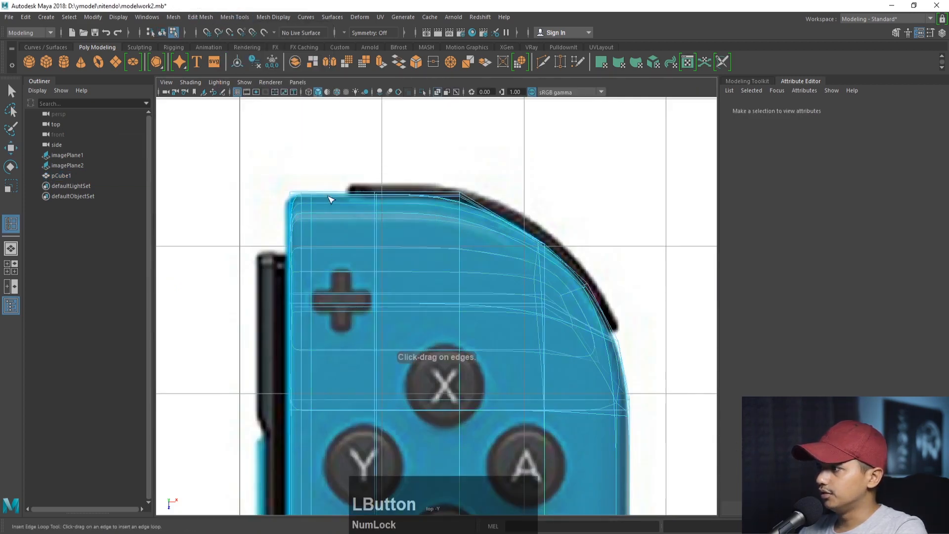
pyautogui.moveTo(350, 202); pyautogui.dragTo(344, 201)
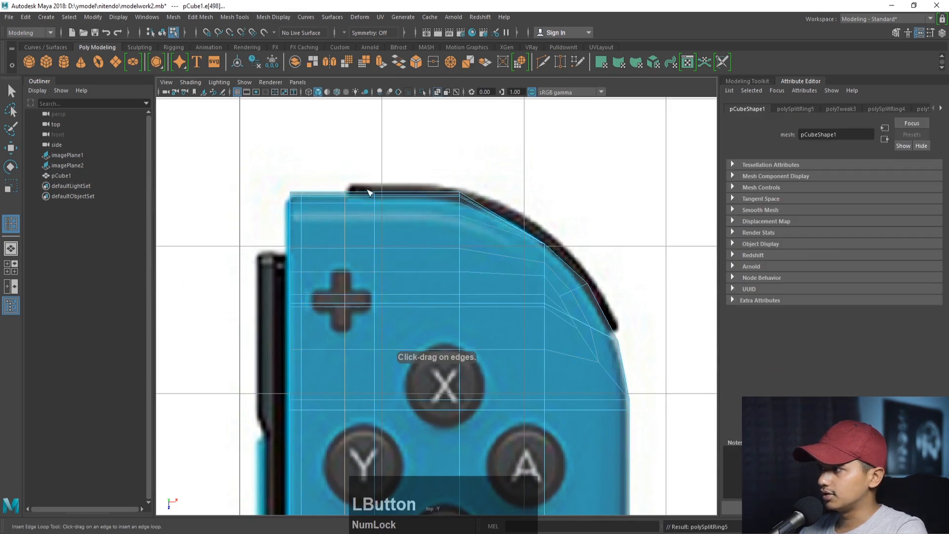
# Select the row of side faces around the shoulder end that matches the black shoulder button in the perspective view.
pyautogui.press('space')
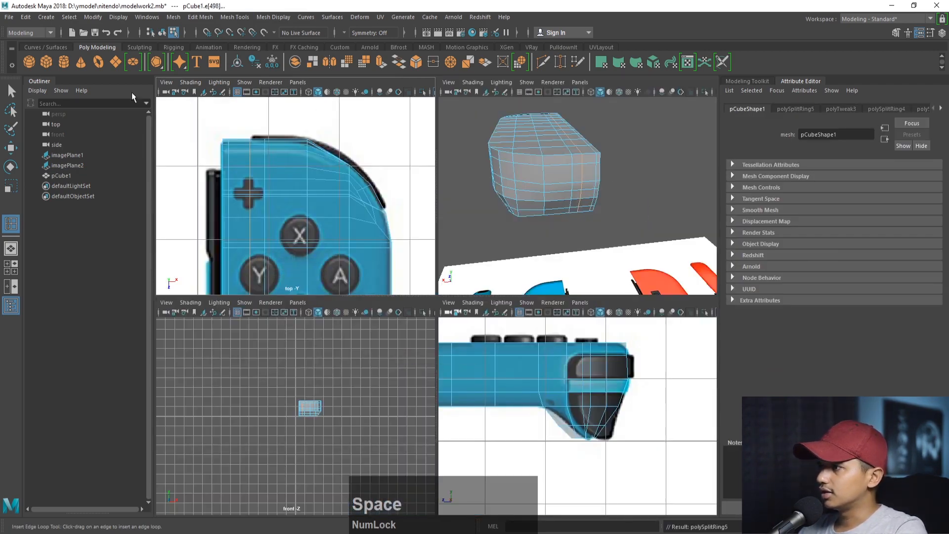
pyautogui.click(12, 90)
pyautogui.click(442, 180)
pyautogui.press('space')
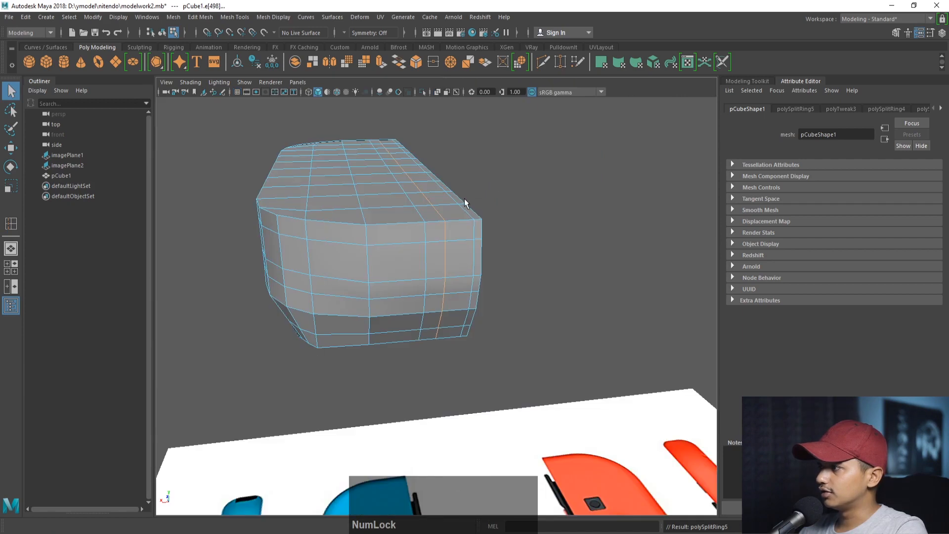
pyautogui.moveTo(445, 238); pyautogui.dragTo(446, 259, button='right')
pyautogui.click(445, 255)
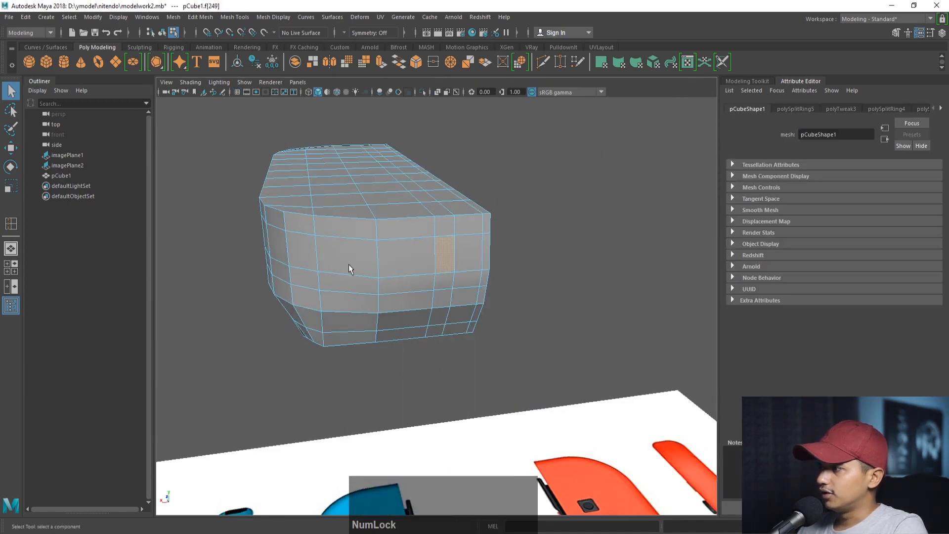
pyautogui.keyDown('shift'); pyautogui.doubleClick(306, 261); pyautogui.keyUp('shift')
pyautogui.keyDown('alt'); pyautogui.moveTo(309, 260); pyautogui.dragTo(388, 265); pyautogui.keyUp('alt')
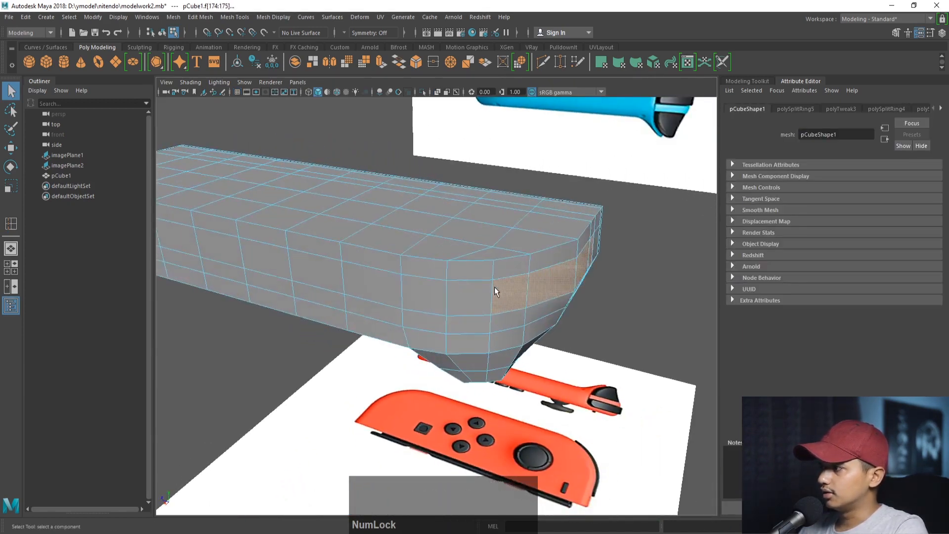
pyautogui.keyDown('alt'); pyautogui.moveTo(475, 298); pyautogui.dragTo(451, 283); pyautogui.keyUp('alt')
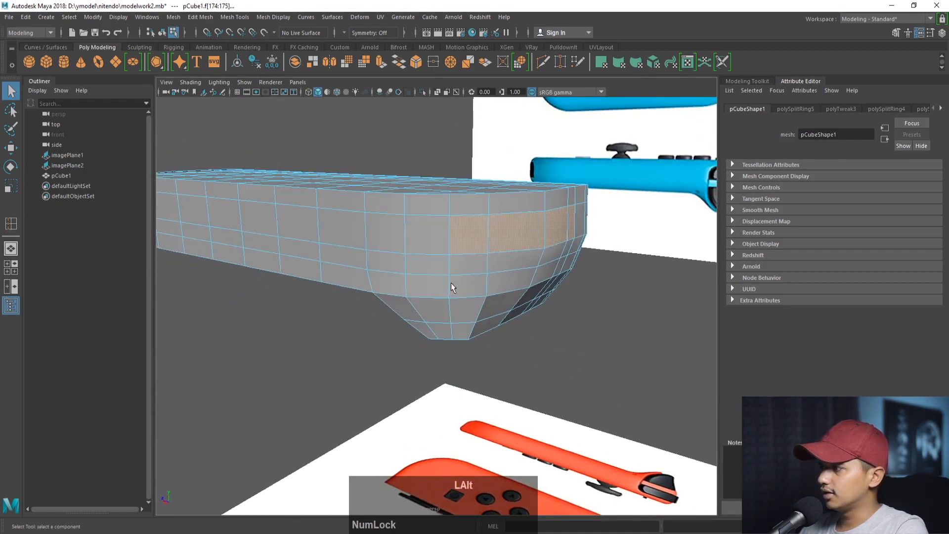
pyautogui.keyDown('alt'); pyautogui.moveTo(423, 245); pyautogui.dragTo(439, 263); pyautogui.keyUp('alt')
# Try extruding the selected face row outward in the top view to cover the black shoulder button.
pyautogui.press('space')
pyautogui.press('space')
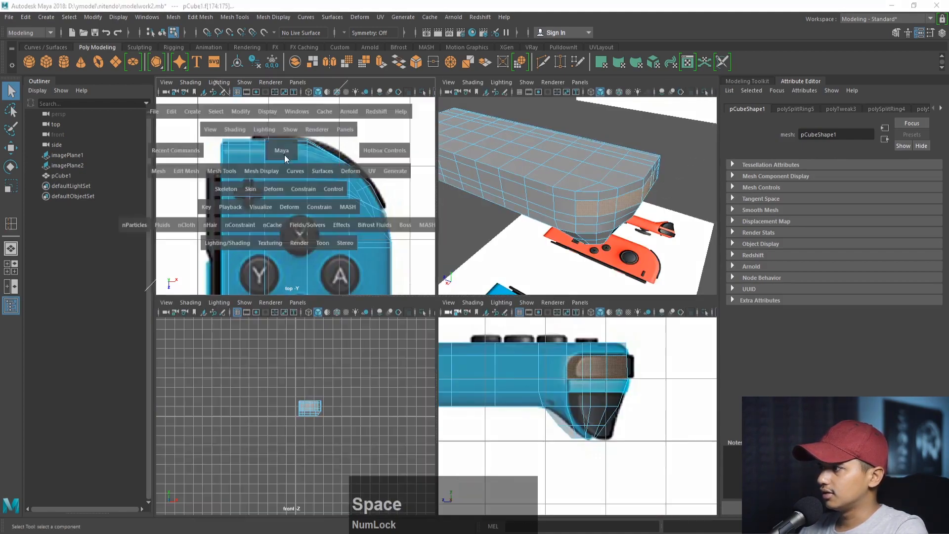
pyautogui.keyDown('alt'); pyautogui.moveTo(284, 155); pyautogui.dragTo(295, 185, button='middle'); pyautogui.keyUp('alt')
pyautogui.keyDown('alt'); pyautogui.moveTo(295, 185); pyautogui.dragTo(373, 237, button='right'); pyautogui.keyUp('alt')
pyautogui.keyDown('alt'); pyautogui.moveTo(372, 237); pyautogui.dragTo(348, 249, button='middle'); pyautogui.keyUp('alt')
pyautogui.press('w')
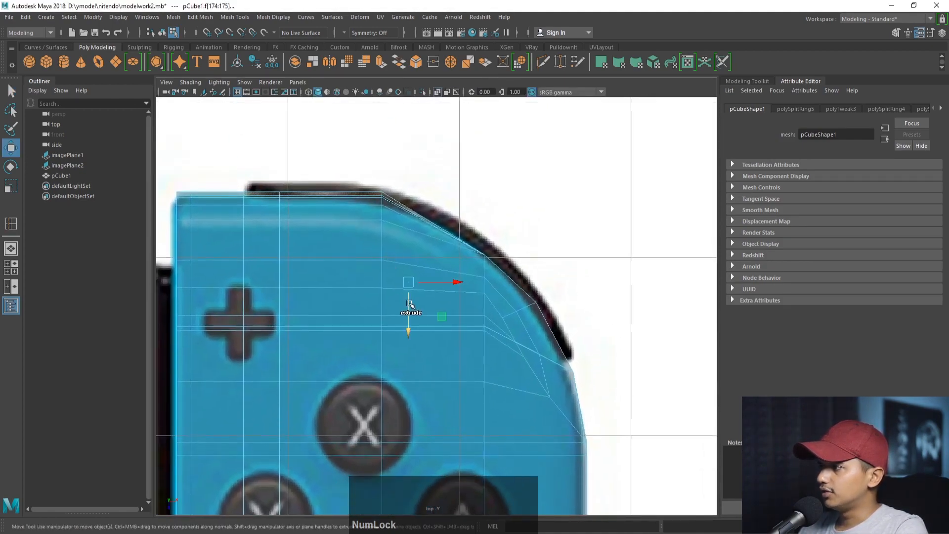
pyautogui.keyDown('shift'); pyautogui.moveTo(410, 304); pyautogui.dragTo(420, 285); pyautogui.keyUp('shift')
# Inspect the extruded shoulder strip smoothed in the perspective view and undo the extrusion.
pyautogui.press('space')
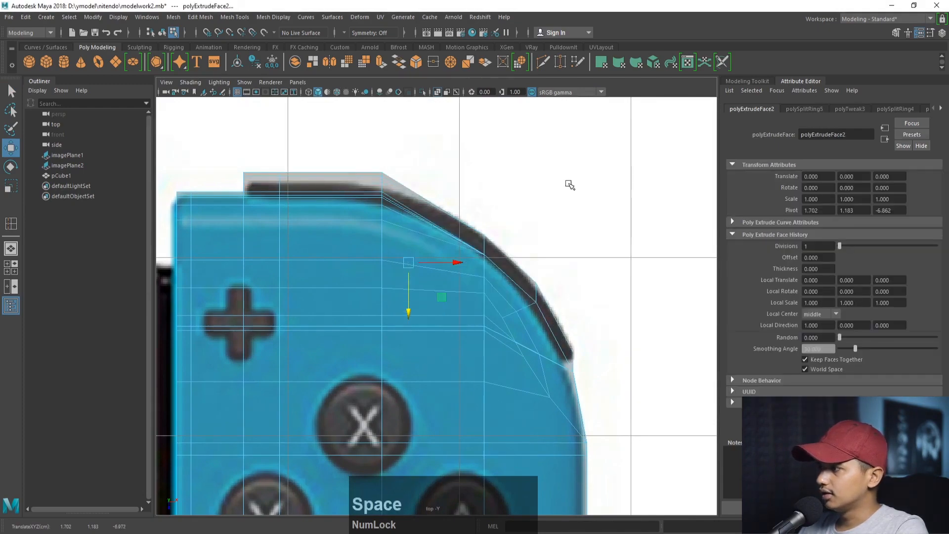
pyautogui.click(591, 187)
pyautogui.press('space')
pyautogui.keyDown('alt'); pyautogui.moveTo(584, 210); pyautogui.dragTo(544, 226); pyautogui.keyUp('alt')
pyautogui.press('3')
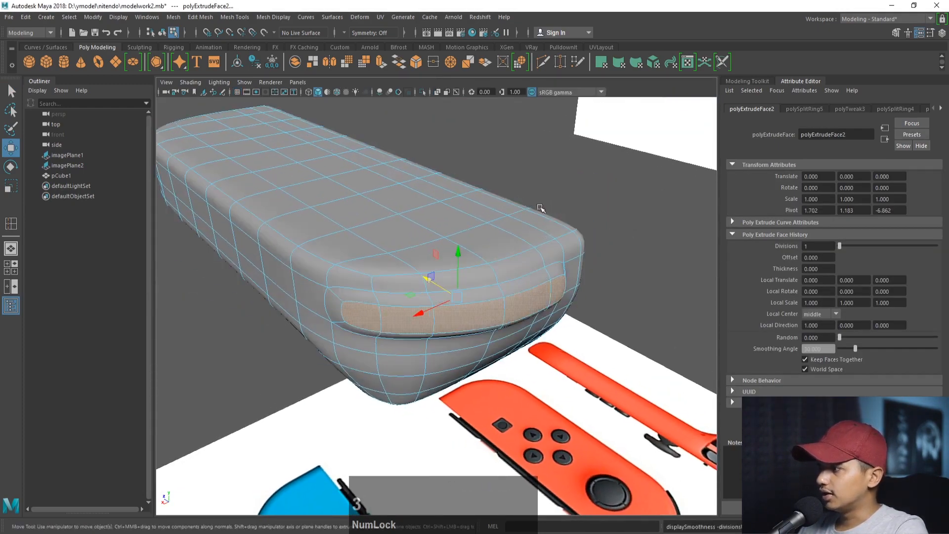
pyautogui.click(544, 190)
pyautogui.keyDown('alt'); pyautogui.moveTo(544, 191); pyautogui.dragTo(504, 242); pyautogui.keyUp('alt')
pyautogui.press('z')
pyautogui.press('z')
pyautogui.press('z')
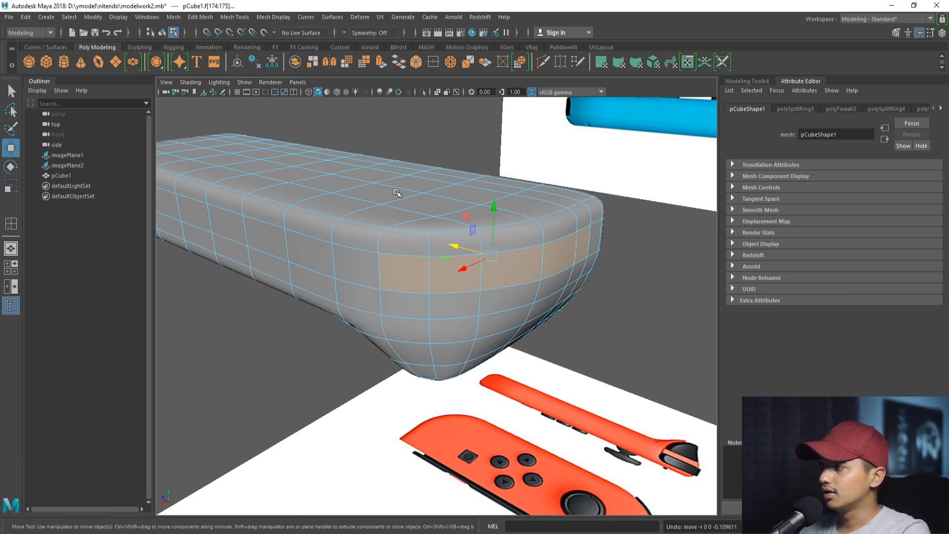
# Duplicate the selected shoulder faces as a separate piece with Keep Faces Together on.
pyautogui.click(197, 16)
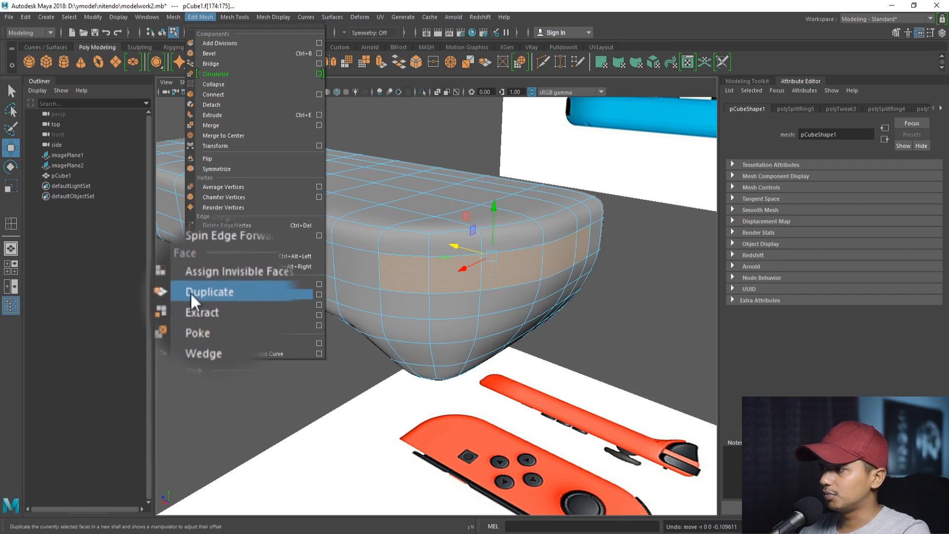
pyautogui.click(218, 296)
pyautogui.keyDown('alt'); pyautogui.moveTo(402, 258); pyautogui.dragTo(307, 269, button='middle'); pyautogui.keyUp('alt')
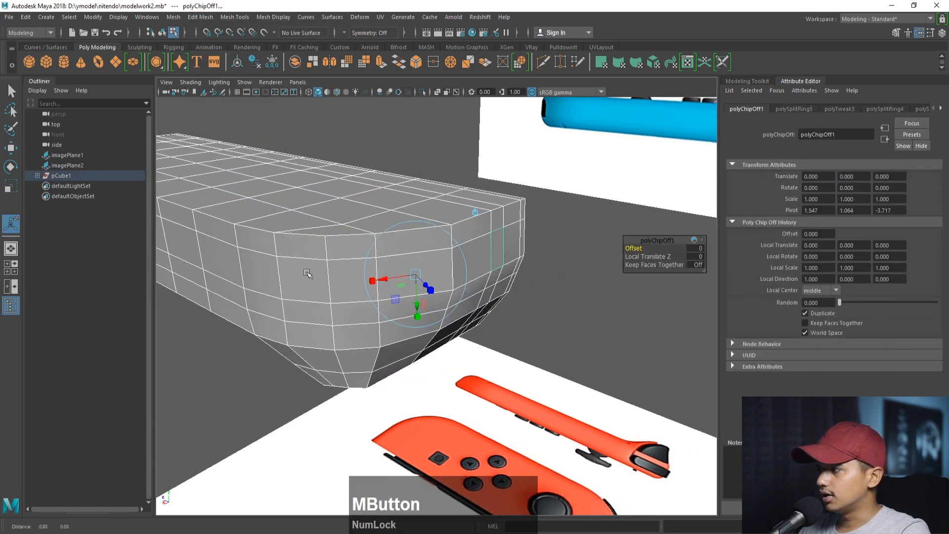
pyautogui.scroll(3, 307, 269)
pyautogui.moveTo(657, 242); pyautogui.dragTo(631, 216)
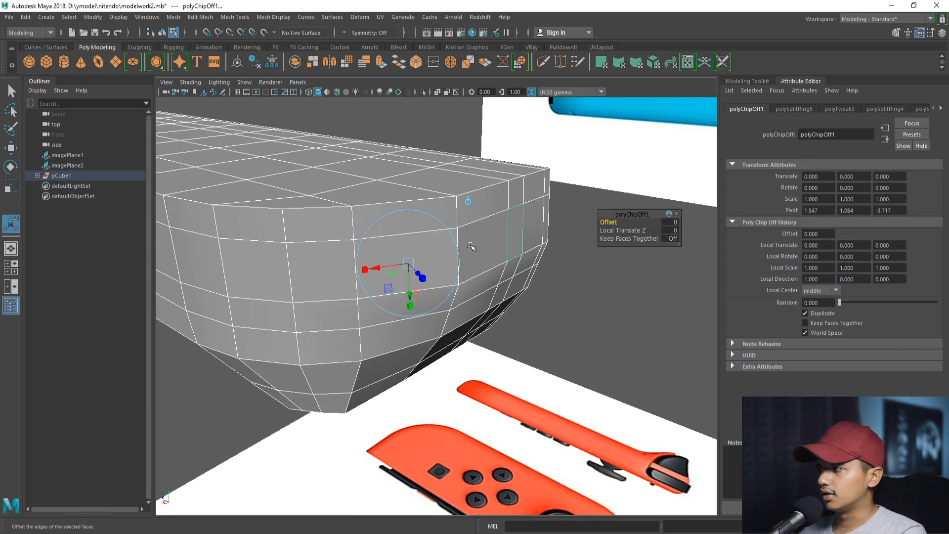
pyautogui.click(636, 239)
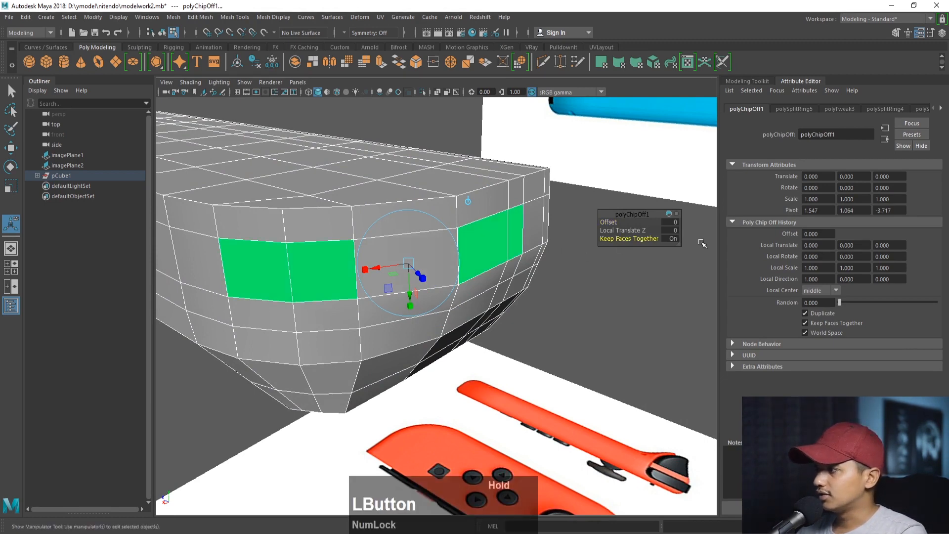
# Return to object mode, select the duplicated face strip and assign the existing lambert1 material to it.
pyautogui.moveTo(473, 243); pyautogui.dragTo(504, 222, button='right')
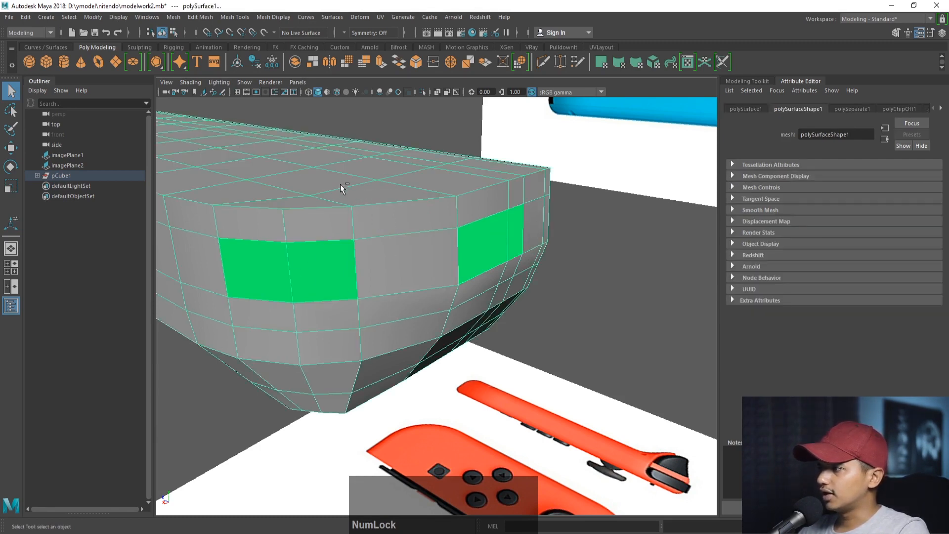
pyautogui.keyDown('ctrl'); pyautogui.click(331, 173); pyautogui.keyUp('ctrl')
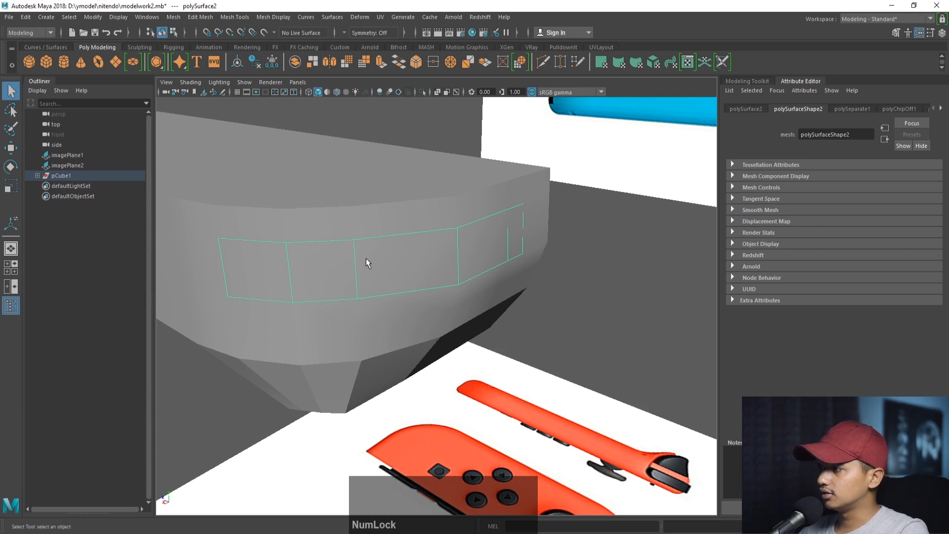
pyautogui.keyDown('alt'); pyautogui.moveTo(409, 268); pyautogui.dragTo(479, 285); pyautogui.keyUp('alt')
pyautogui.rightClick(481, 284)
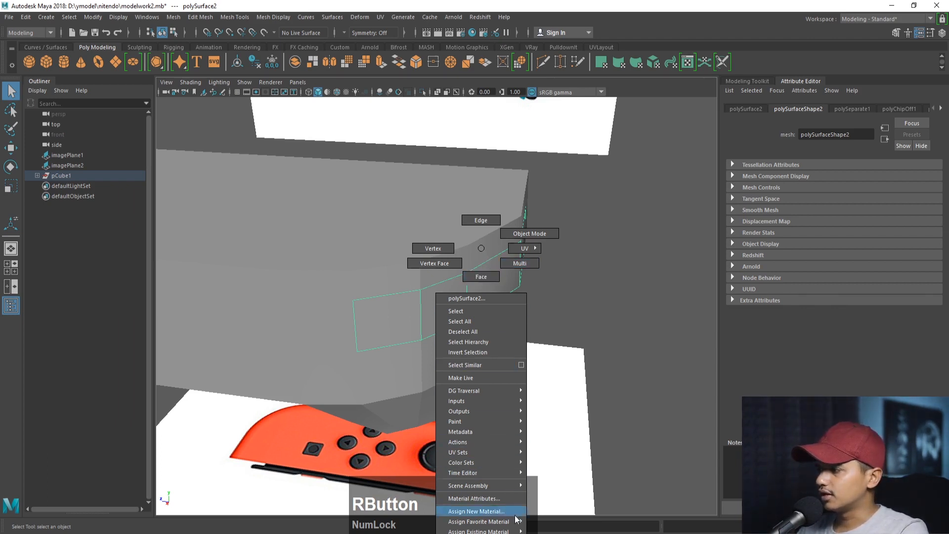
pyautogui.moveTo(508, 532)
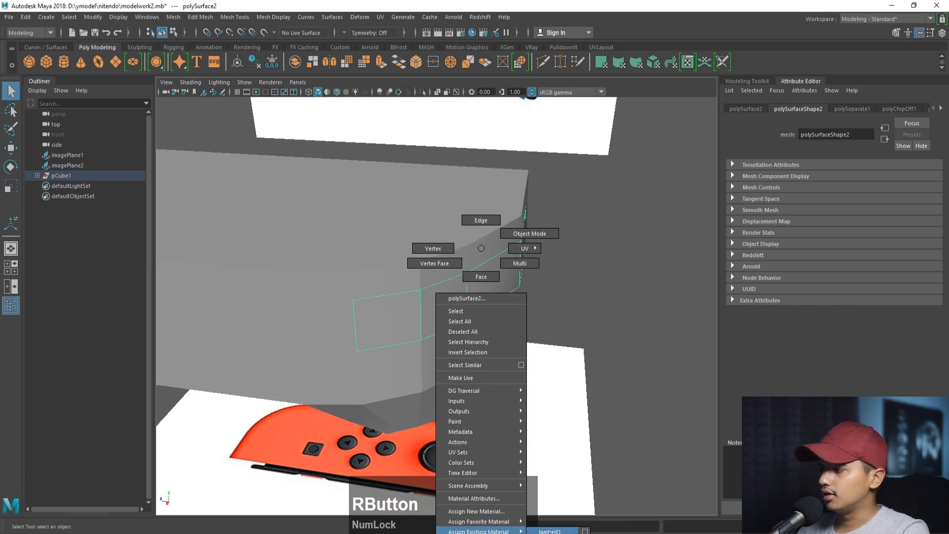
pyautogui.moveTo(550, 532); pyautogui.dragTo(550, 531, button='right')
pyautogui.click(502, 279)
pyautogui.keyDown('alt'); pyautogui.moveTo(487, 278); pyautogui.dragTo(478, 295, button='right'); pyautogui.keyUp('alt')
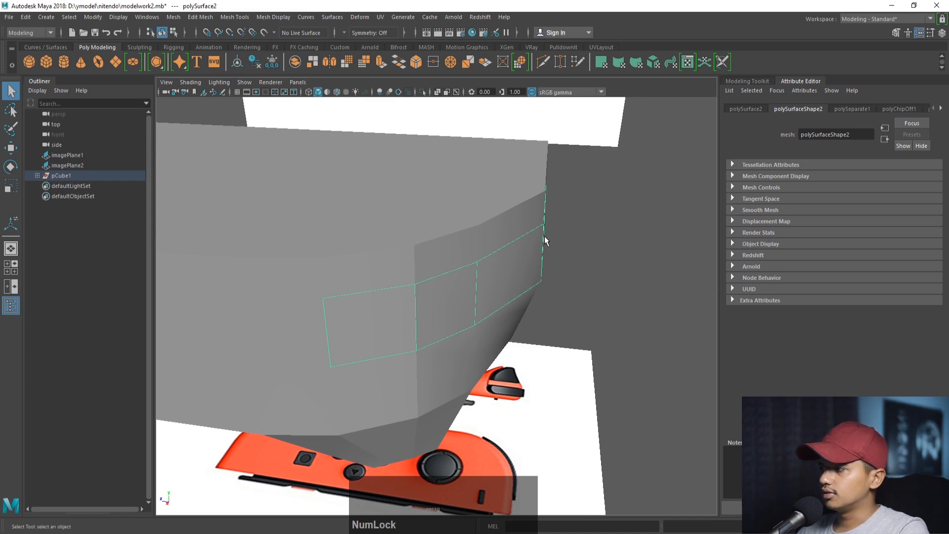
# Extrude the duplicated face strip, try a thickness of 0.2 and undo that thickness.
pyautogui.hotkey('ctrl', 'e')
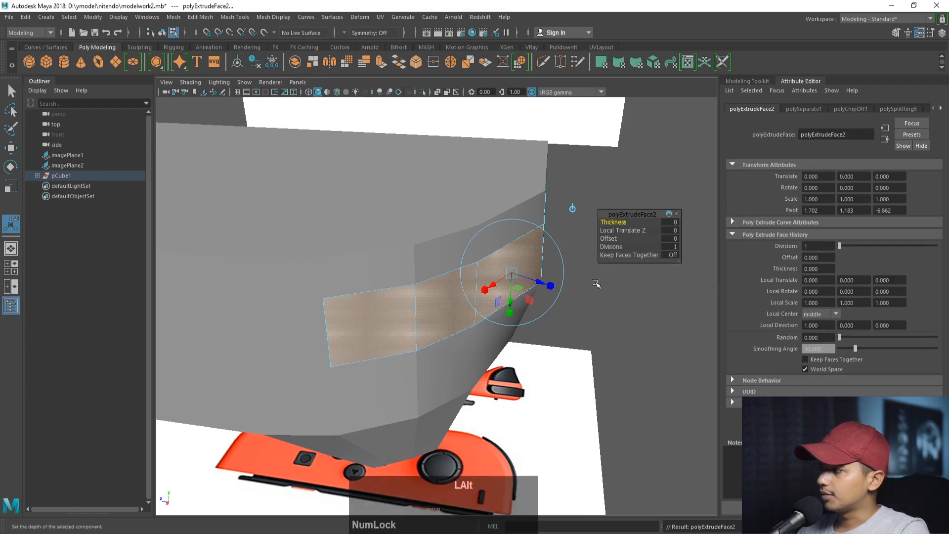
pyautogui.keyDown('alt'); pyautogui.moveTo(597, 277); pyautogui.dragTo(621, 256); pyautogui.keyUp('alt')
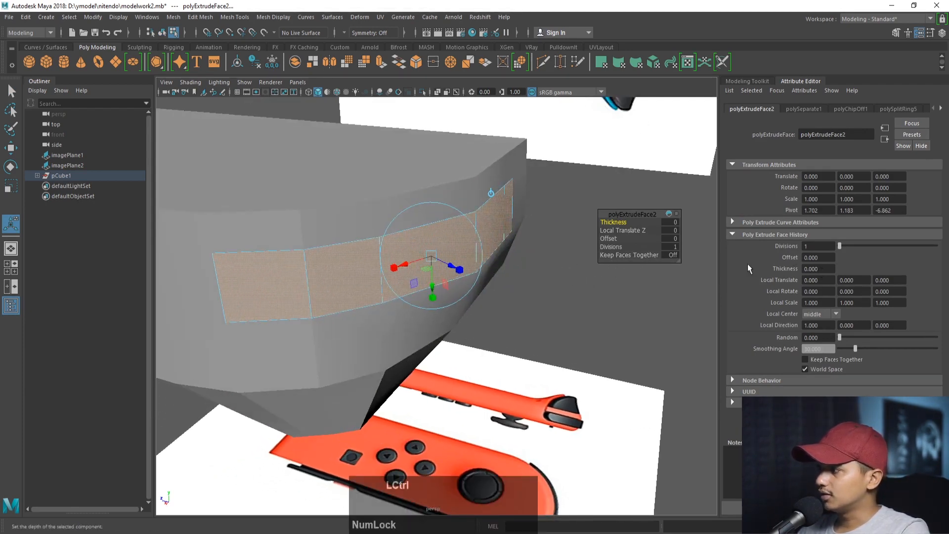
pyautogui.keyDown('ctrl'); pyautogui.moveTo(823, 268); pyautogui.dragTo(848, 268); pyautogui.keyUp('ctrl')
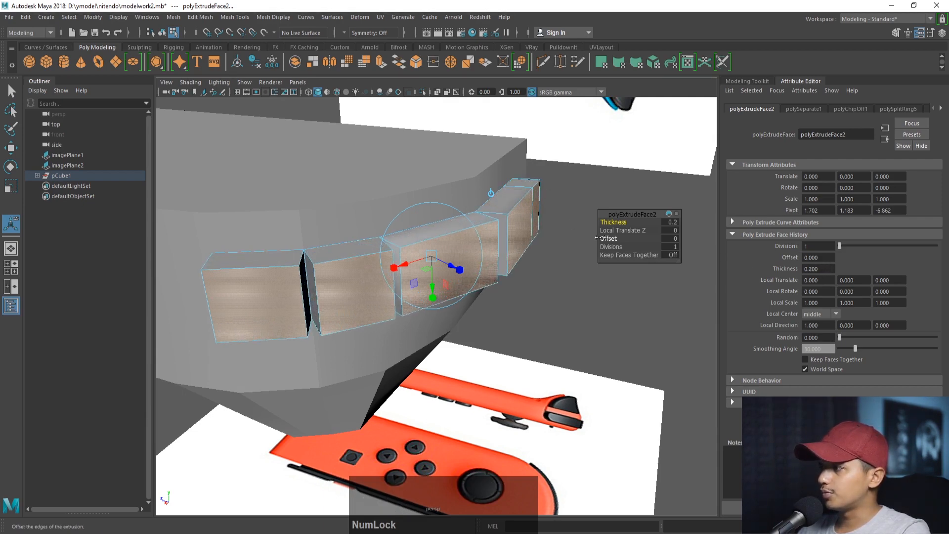
pyautogui.hotkey('ctrl', 'z')
# Turn on Keep Faces Together for the strip's extrusion, set its thickness to 0.16 and return to object mode.
pyautogui.click(639, 255)
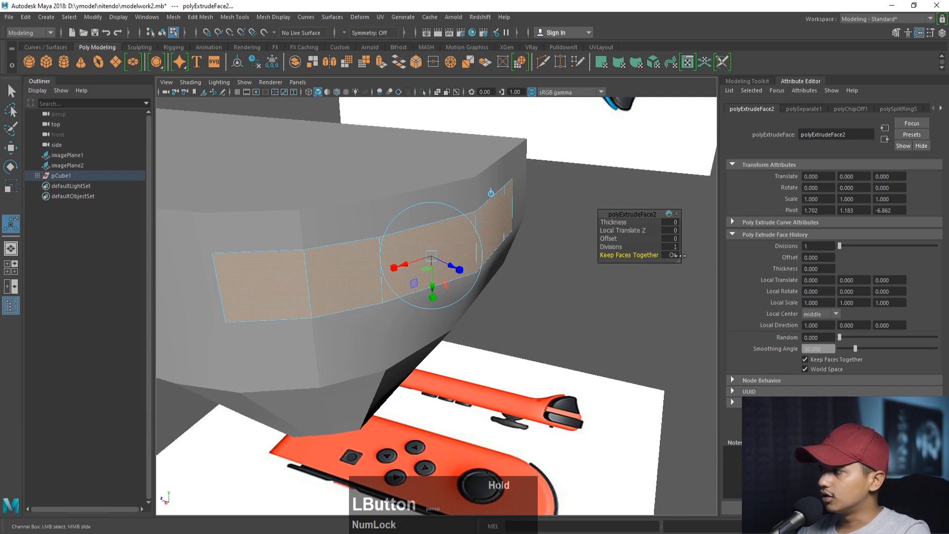
pyautogui.keyDown('ctrl'); pyautogui.moveTo(826, 268); pyautogui.dragTo(850, 268); pyautogui.keyUp('ctrl')
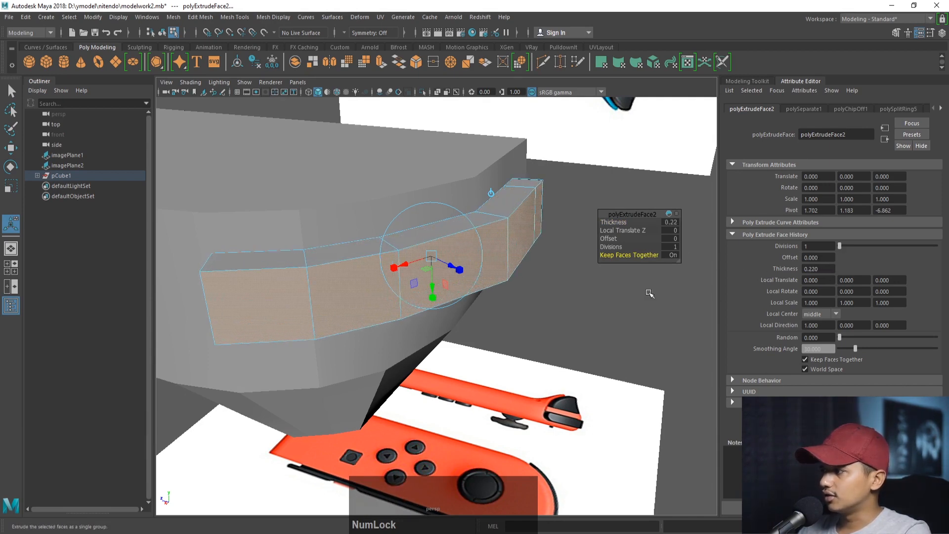
pyautogui.keyDown('alt'); pyautogui.moveTo(523, 234); pyautogui.dragTo(488, 279); pyautogui.keyUp('alt')
pyautogui.keyDown('alt'); pyautogui.moveTo(487, 279); pyautogui.dragTo(460, 277, button='middle'); pyautogui.keyUp('alt')
pyautogui.keyDown('alt'); pyautogui.moveTo(460, 277); pyautogui.dragTo(526, 269, button='right'); pyautogui.keyUp('alt')
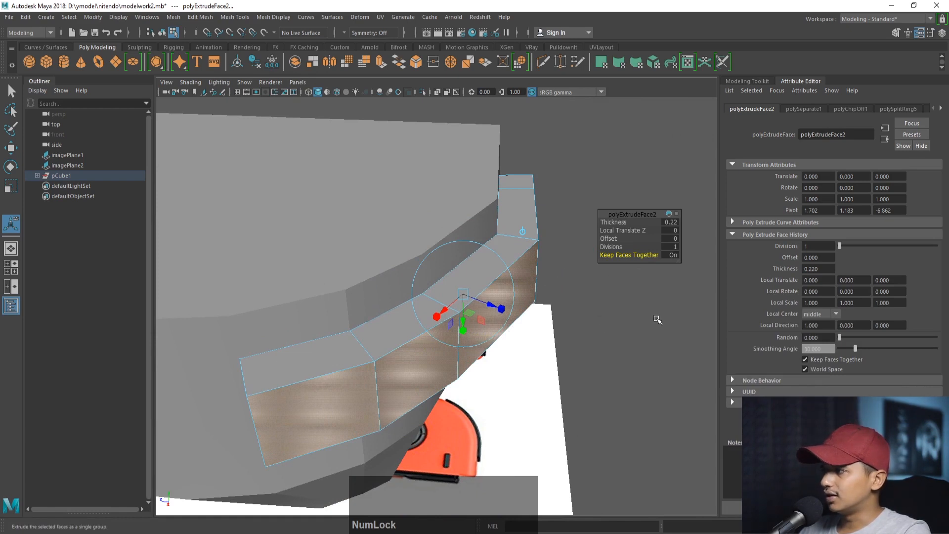
pyautogui.keyDown('ctrl'); pyautogui.moveTo(826, 267); pyautogui.dragTo(786, 282); pyautogui.keyUp('ctrl')
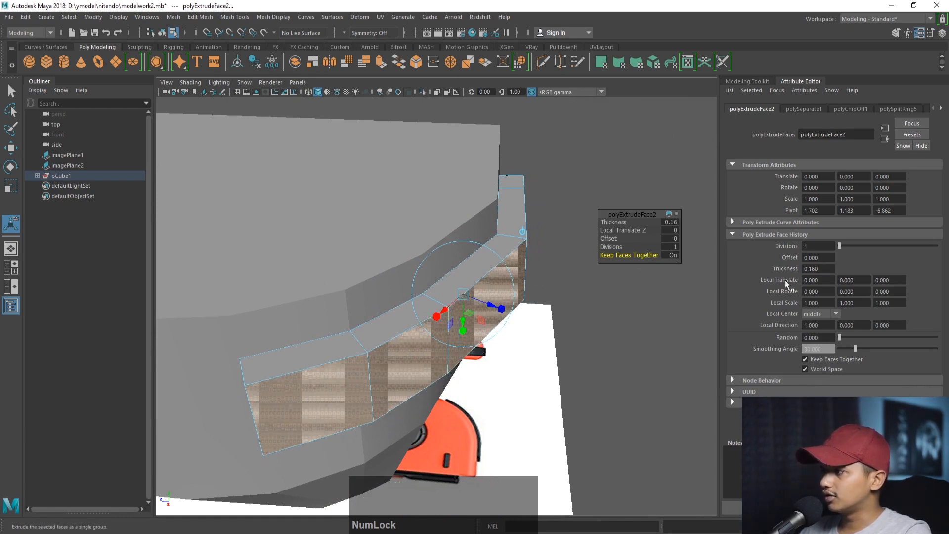
pyautogui.moveTo(351, 329); pyautogui.dragTo(398, 234, button='right')
pyautogui.click(536, 210)
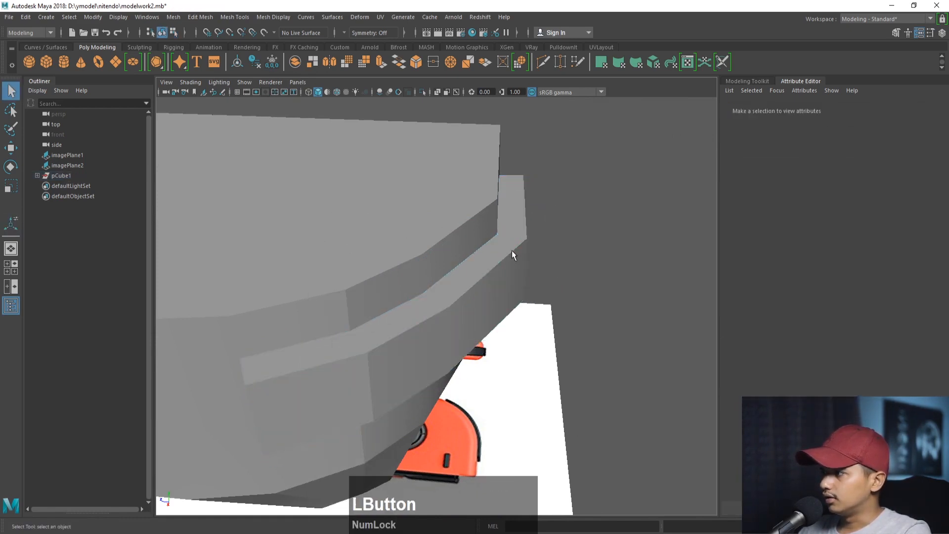
# Preview the extruded shoulder button smoothed against the body and switch back to unsmoothed display.
pyautogui.click(511, 250)
pyautogui.press('3')
pyautogui.click(560, 256)
pyautogui.keyDown('alt'); pyautogui.moveTo(569, 257); pyautogui.dragTo(468, 298); pyautogui.keyUp('alt')
pyautogui.click(370, 248)
pyautogui.press('1')
pyautogui.keyDown('alt'); pyautogui.moveTo(469, 298); pyautogui.dragTo(534, 301, button='right'); pyautogui.keyUp('alt')
pyautogui.keyDown('alt'); pyautogui.moveTo(534, 302); pyautogui.dragTo(481, 328, button='middle'); pyautogui.keyUp('alt')
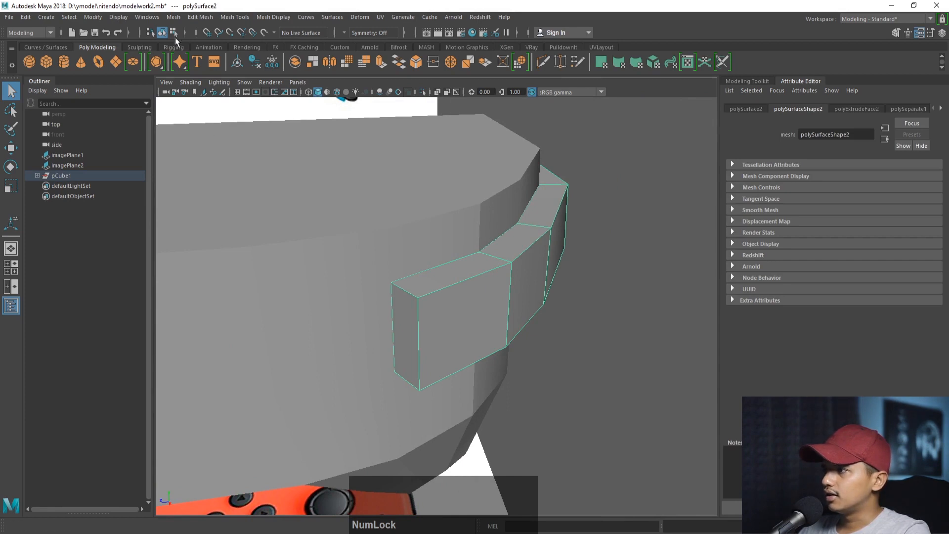
# Insert edge loops close to the borders of the shoulder button and show it smoothed with its cage.
pyautogui.click(239, 18)
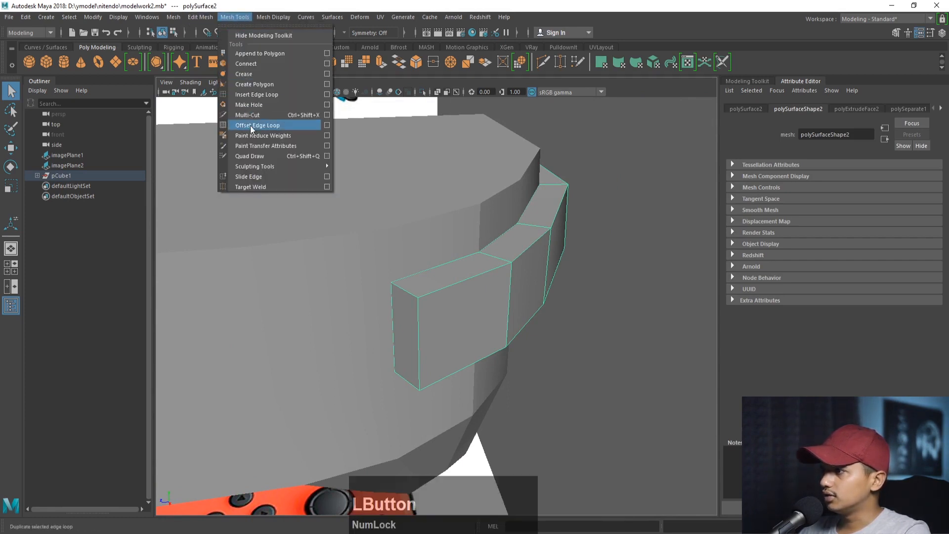
pyautogui.click(267, 92)
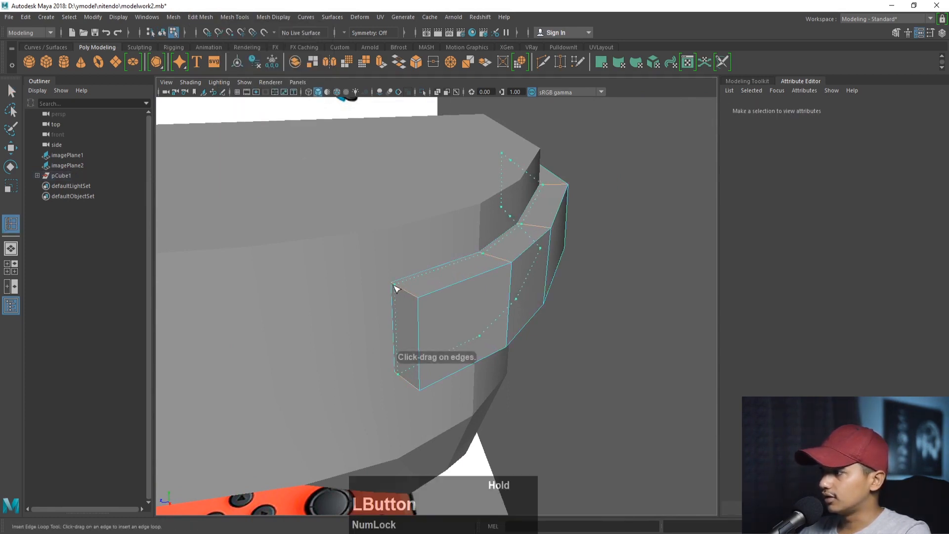
pyautogui.moveTo(396, 289); pyautogui.dragTo(443, 291)
pyautogui.keyDown('alt'); pyautogui.moveTo(472, 293); pyautogui.dragTo(390, 293); pyautogui.keyUp('alt')
pyautogui.keyDown('alt'); pyautogui.moveTo(399, 291); pyautogui.dragTo(425, 302, button='middle'); pyautogui.keyUp('alt')
pyautogui.press('2')
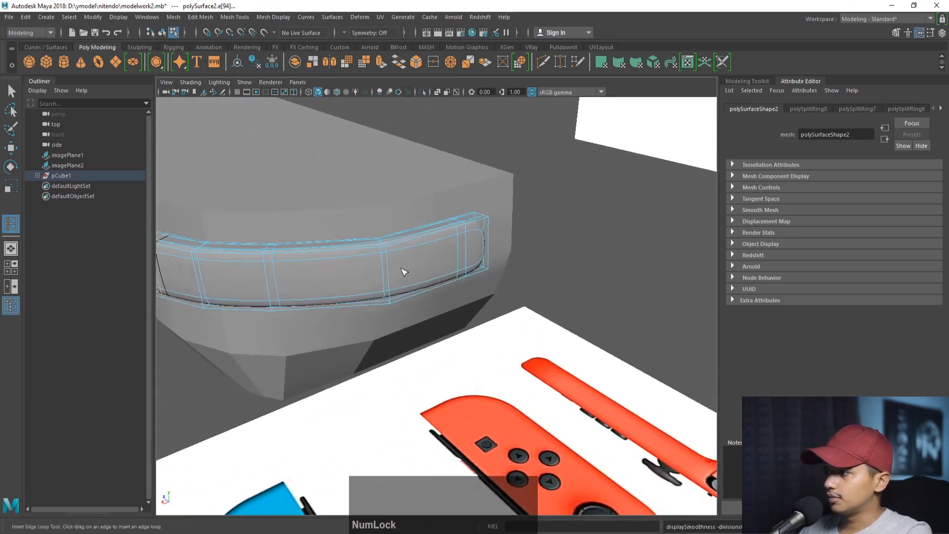
pyautogui.keyDown('alt'); pyautogui.moveTo(404, 272); pyautogui.dragTo(449, 271); pyautogui.keyUp('alt')
pyautogui.click(11, 91)
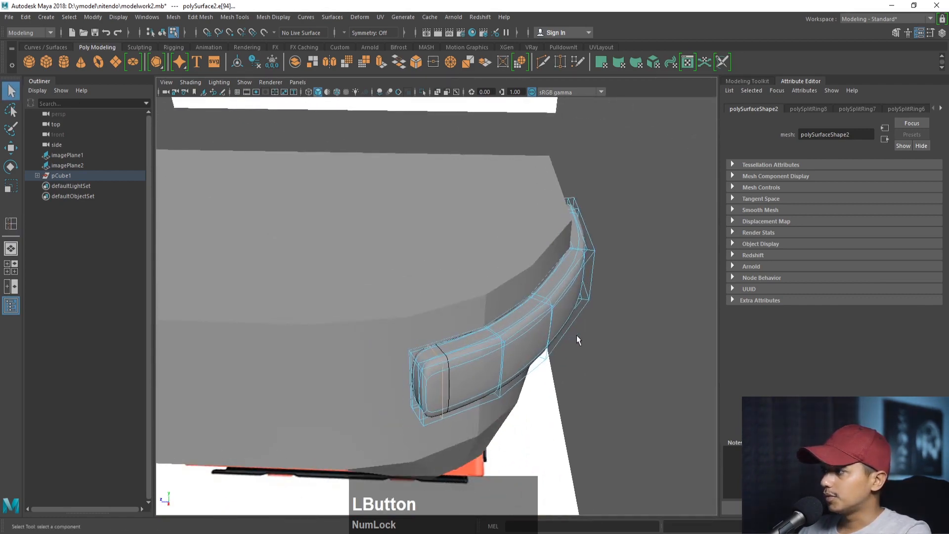
# Return to object mode, show the body and shoulder button smoothed, and check how they fit together.
pyautogui.moveTo(547, 316); pyautogui.dragTo(556, 296, button='right')
pyautogui.click(612, 251)
pyautogui.click(562, 290)
pyautogui.click(568, 296)
pyautogui.keyDown('alt'); pyautogui.moveTo(576, 296); pyautogui.dragTo(524, 342); pyautogui.keyUp('alt')
pyautogui.click(440, 240)
pyautogui.press('3')
pyautogui.click(562, 313)
pyautogui.keyDown('alt'); pyautogui.moveTo(548, 368); pyautogui.dragTo(500, 318, button='middle'); pyautogui.keyUp('alt')
pyautogui.keyDown('alt'); pyautogui.moveTo(500, 318); pyautogui.dragTo(469, 286); pyautogui.keyUp('alt')
# Move the shoulder button's vertices along the rounded corner inward to match the black button in the top reference.
pyautogui.press('space')
pyautogui.press('space')
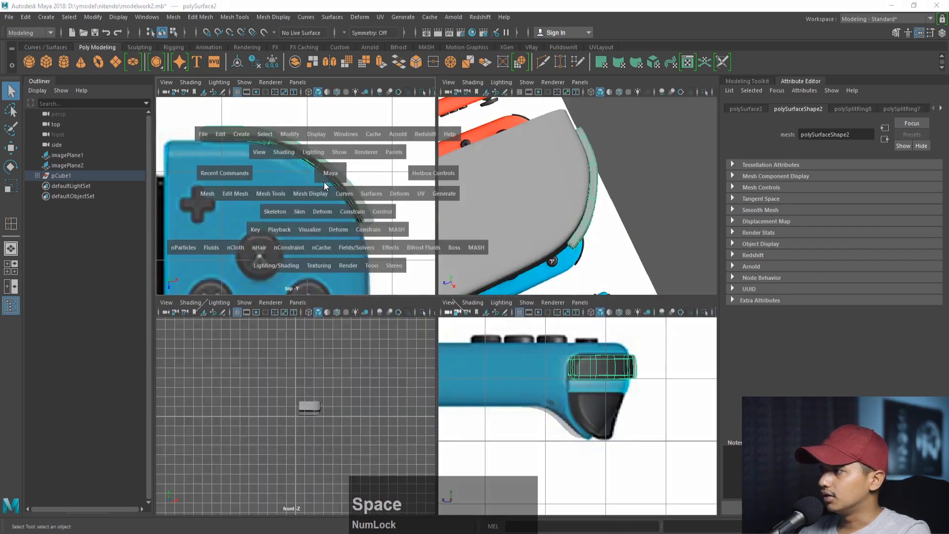
pyautogui.keyDown('alt'); pyautogui.moveTo(332, 196); pyautogui.dragTo(396, 243, button='right'); pyautogui.keyUp('alt')
pyautogui.keyDown('alt'); pyautogui.moveTo(395, 243); pyautogui.dragTo(299, 235, button='middle'); pyautogui.keyUp('alt')
pyautogui.moveTo(467, 278); pyautogui.dragTo(438, 253, button='right')
pyautogui.moveTo(449, 252); pyautogui.dragTo(569, 405)
pyautogui.press('w')
pyautogui.moveTo(525, 325); pyautogui.dragTo(505, 325)
# Lower the shoulder button's remaining outer vertices along its upper stretch to follow the black outline in the top reference.
pyautogui.moveTo(371, 190); pyautogui.dragTo(405, 247)
pyautogui.keyDown('alt'); pyautogui.moveTo(297, 193); pyautogui.dragTo(358, 225, button='middle'); pyautogui.keyUp('alt')
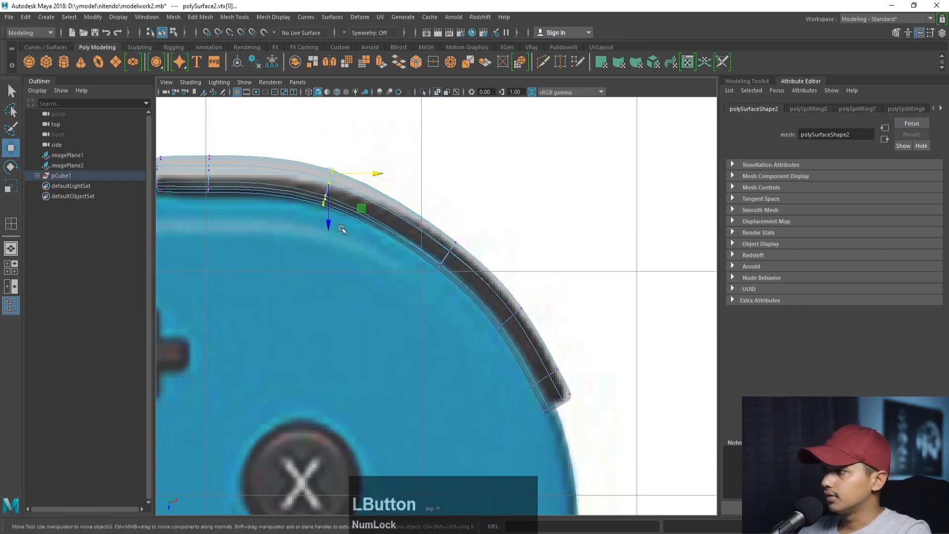
pyautogui.moveTo(334, 228); pyautogui.dragTo(333, 236)
pyautogui.keyDown('alt'); pyautogui.moveTo(277, 212); pyautogui.dragTo(394, 233, button='middle'); pyautogui.keyUp('alt')
pyautogui.moveTo(298, 237); pyautogui.dragTo(298, 256)
pyautogui.moveTo(433, 174); pyautogui.dragTo(469, 238)
pyautogui.moveTo(451, 243); pyautogui.dragTo(451, 254)
# Inspect the reshaped shoulder button in the perspective view and return to object mode.
pyautogui.press('space')
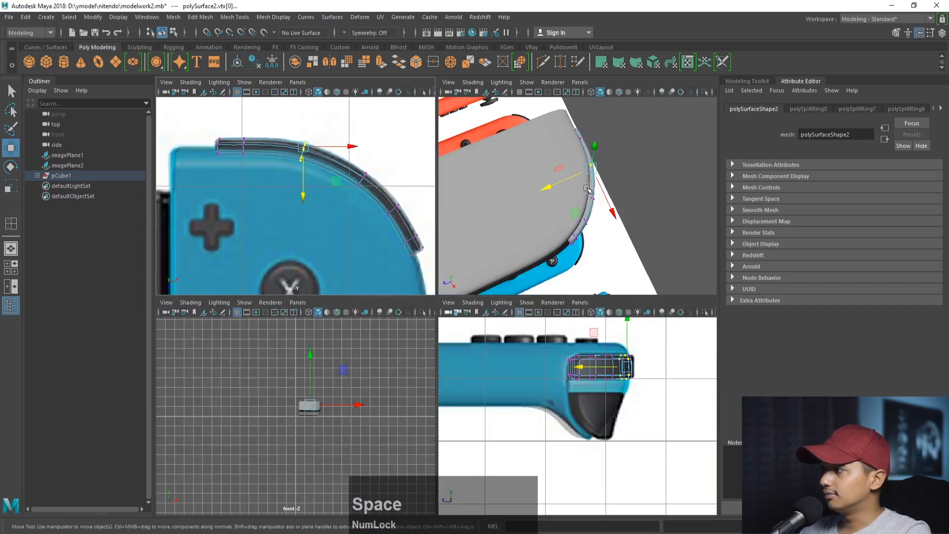
pyautogui.press('space')
pyautogui.keyDown('alt'); pyautogui.moveTo(462, 227); pyautogui.dragTo(440, 229, button='right'); pyautogui.keyUp('alt')
pyautogui.keyDown('alt'); pyautogui.moveTo(430, 230); pyautogui.dragTo(471, 268, button='middle'); pyautogui.keyUp('alt')
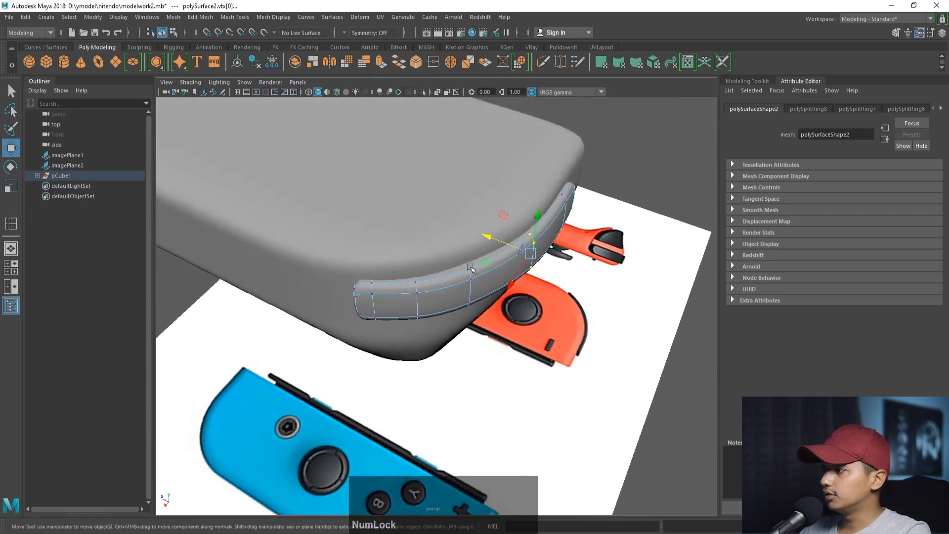
pyautogui.moveTo(464, 248); pyautogui.dragTo(515, 228, button='right')
pyautogui.click(610, 158)
pyautogui.keyDown('alt'); pyautogui.moveTo(592, 188); pyautogui.dragTo(557, 182); pyautogui.keyUp('alt')
# Select the body's faces on the grip end below the shoulder button, where the lower trigger sits.
pyautogui.click(499, 206)
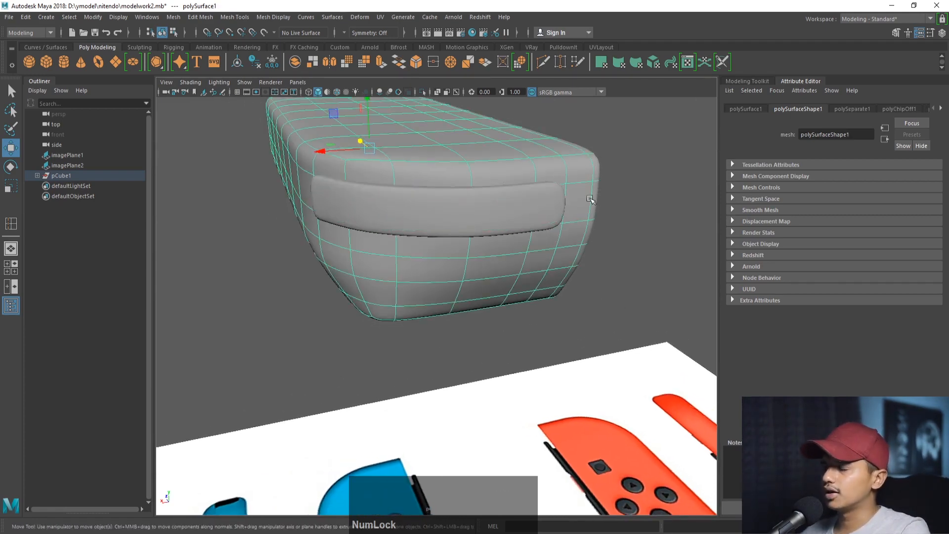
pyautogui.keyDown('alt'); pyautogui.moveTo(591, 199); pyautogui.dragTo(479, 291); pyautogui.keyUp('alt')
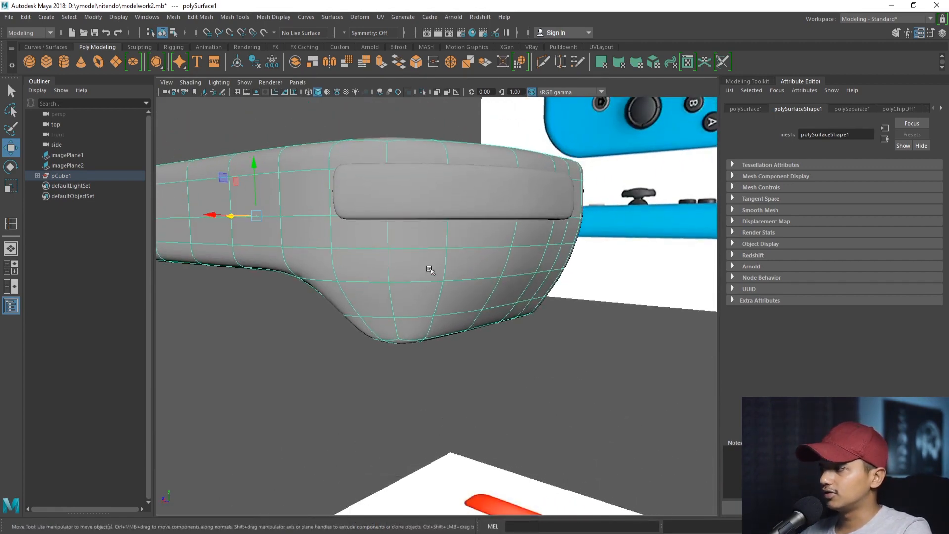
pyautogui.keyDown('alt'); pyautogui.moveTo(479, 265); pyautogui.dragTo(525, 261); pyautogui.keyUp('alt')
pyautogui.moveTo(525, 261); pyautogui.dragTo(525, 298, button='right')
pyautogui.click(547, 258)
pyautogui.keyDown('shift'); pyautogui.click(497, 322); pyautogui.keyUp('shift')
pyautogui.press('q')
pyautogui.keyDown('shift'); pyautogui.moveTo(346, 319); pyautogui.dragTo(291, 267); pyautogui.keyUp('shift')
pyautogui.click(584, 297)
pyautogui.keyDown('alt'); pyautogui.moveTo(356, 269); pyautogui.dragTo(566, 327); pyautogui.keyUp('alt')
pyautogui.moveTo(366, 260)
pyautogui.keyDown('alt'); pyautogui.mouseDown()
pyautogui.moveTo(496, 284)
pyautogui.moveTo(366, 261)
pyautogui.mouseUp(); pyautogui.keyUp('alt')
pyautogui.scroll(3, 366, 261)
# Duplicate the selected grip-end faces as a separate piece, keeping the faces together.
pyautogui.click(200, 17)
pyautogui.click(233, 314)
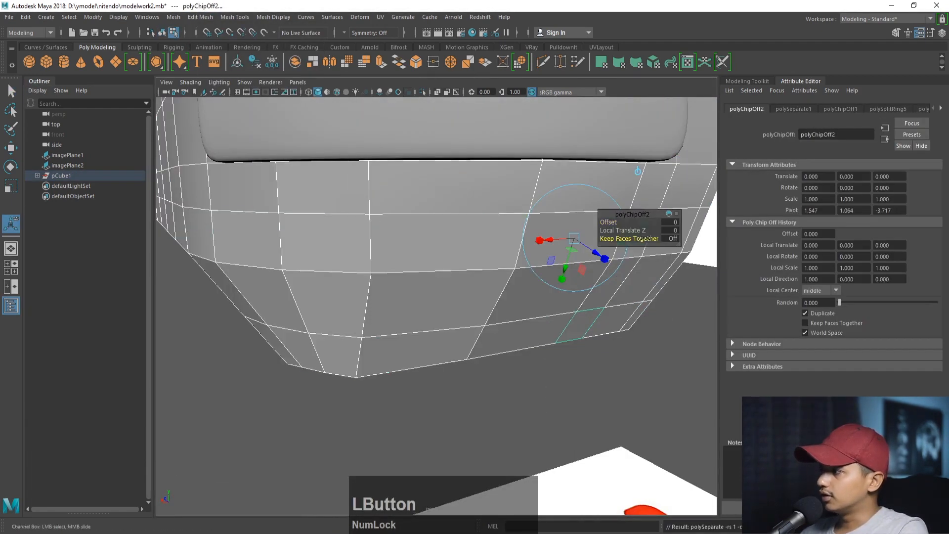
pyautogui.moveTo(378, 225); pyautogui.dragTo(387, 377, button='right')
pyautogui.moveTo(387, 377); pyautogui.dragTo(431, 215, button='right')
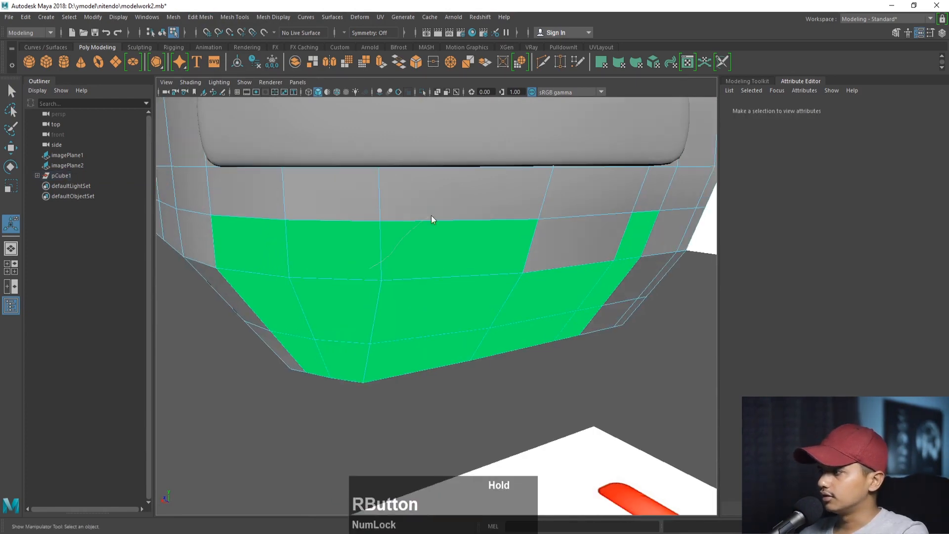
# Extrude the detached trigger panel on the controller's lower corner with a thickness of 0.1 and Keep Faces Together on.
pyautogui.press('q')
pyautogui.click(254, 231)
pyautogui.moveTo(334, 249); pyautogui.dragTo(380, 308, button='right')
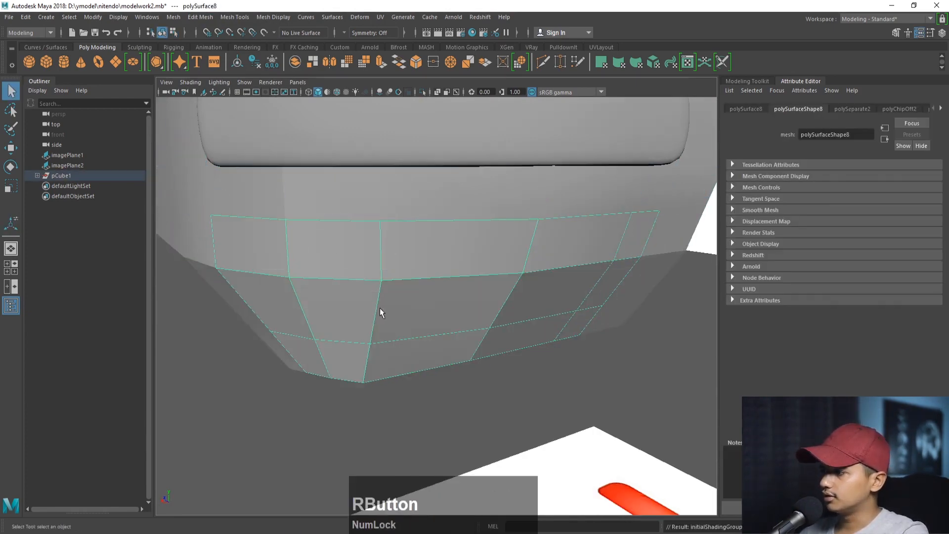
pyautogui.keyDown('alt'); pyautogui.moveTo(379, 308); pyautogui.dragTo(358, 281); pyautogui.keyUp('alt')
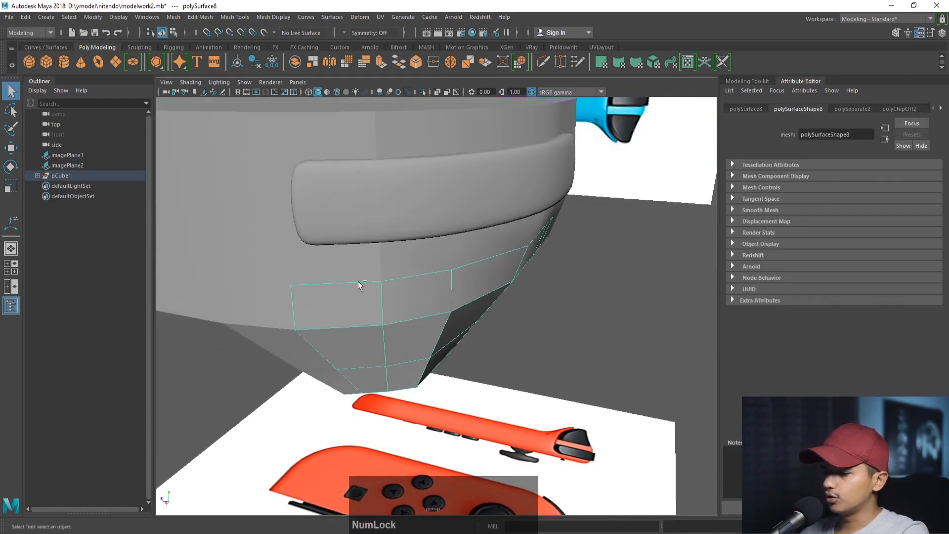
pyautogui.hotkey('ctrl', 'e')
pyautogui.keyDown('alt'); pyautogui.moveTo(444, 292); pyautogui.dragTo(382, 296, button='middle'); pyautogui.keyUp('alt')
pyautogui.click(665, 255)
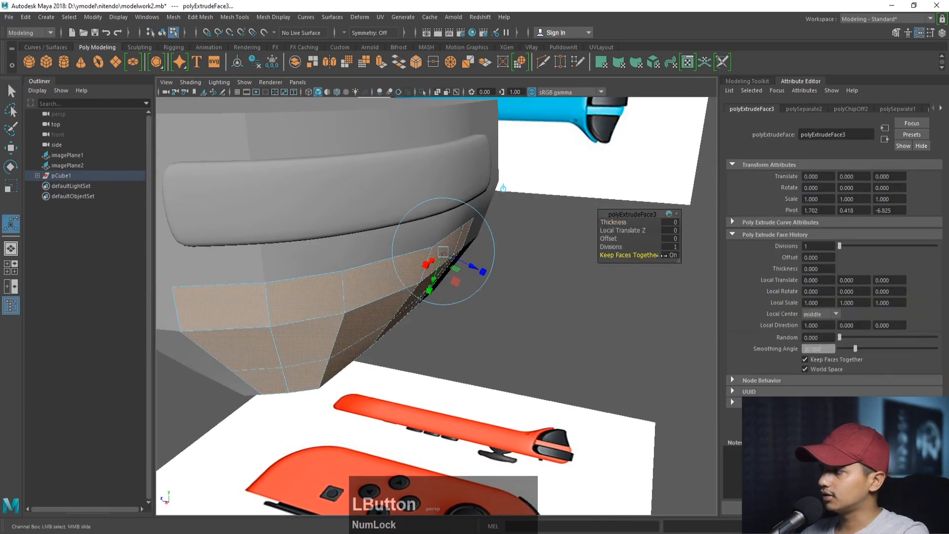
pyautogui.moveTo(558, 276)
pyautogui.keyDown('alt'); pyautogui.mouseDown()
pyautogui.moveTo(505, 247)
pyautogui.moveTo(569, 277)
pyautogui.mouseUp(); pyautogui.keyUp('alt')
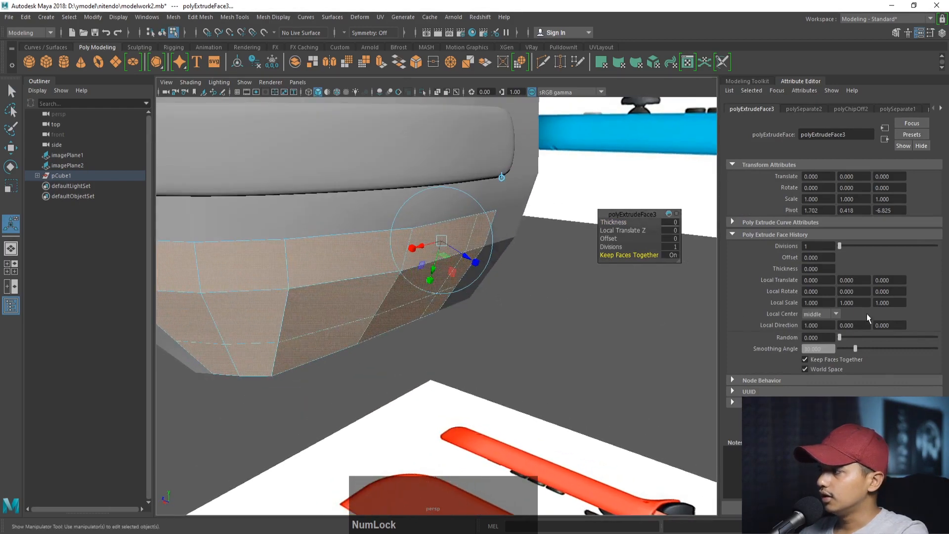
pyautogui.keyDown('ctrl'); pyautogui.moveTo(826, 269); pyautogui.dragTo(831, 270); pyautogui.keyUp('ctrl')
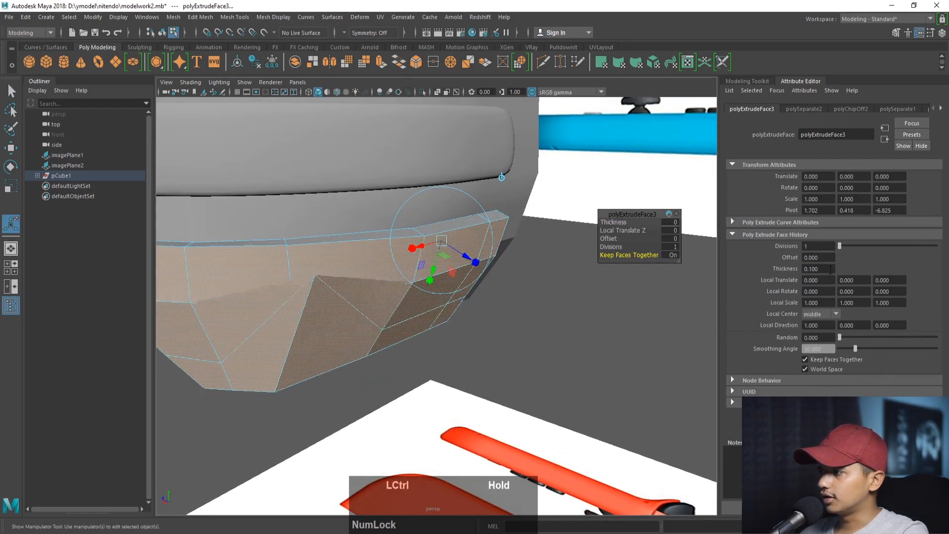
pyautogui.keyDown('alt'); pyautogui.moveTo(535, 317); pyautogui.dragTo(451, 265); pyautogui.keyUp('alt')
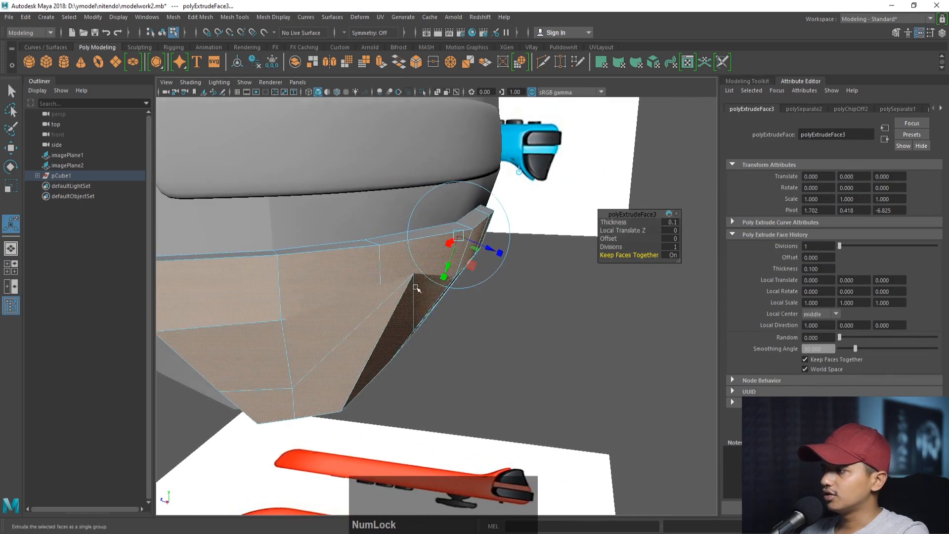
# Try to lower the displaced vertex above the dark face of the extruded trigger with the Move tool.
pyautogui.moveTo(452, 265); pyautogui.dragTo(386, 252, button='right')
pyautogui.click(415, 277)
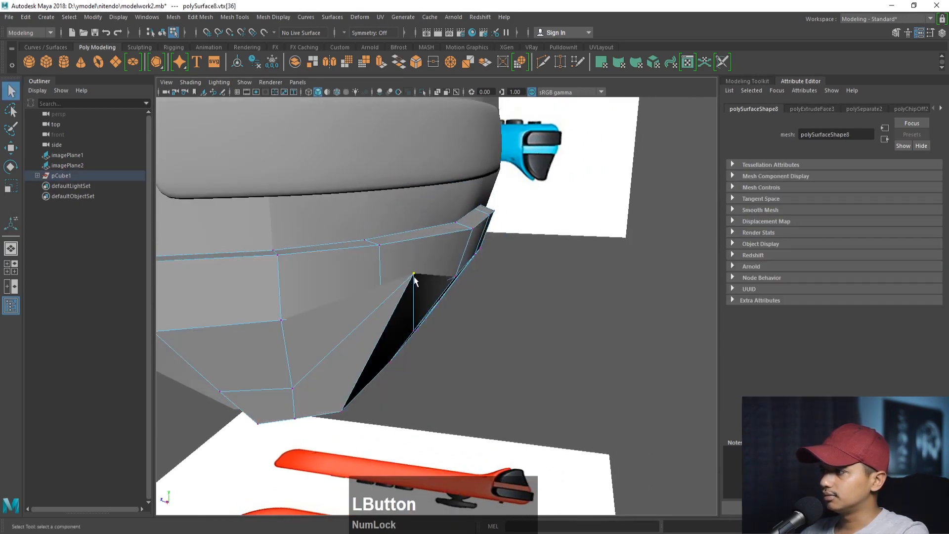
pyautogui.keyDown('alt'); pyautogui.moveTo(417, 273); pyautogui.dragTo(495, 278); pyautogui.keyUp('alt')
pyautogui.press('w')
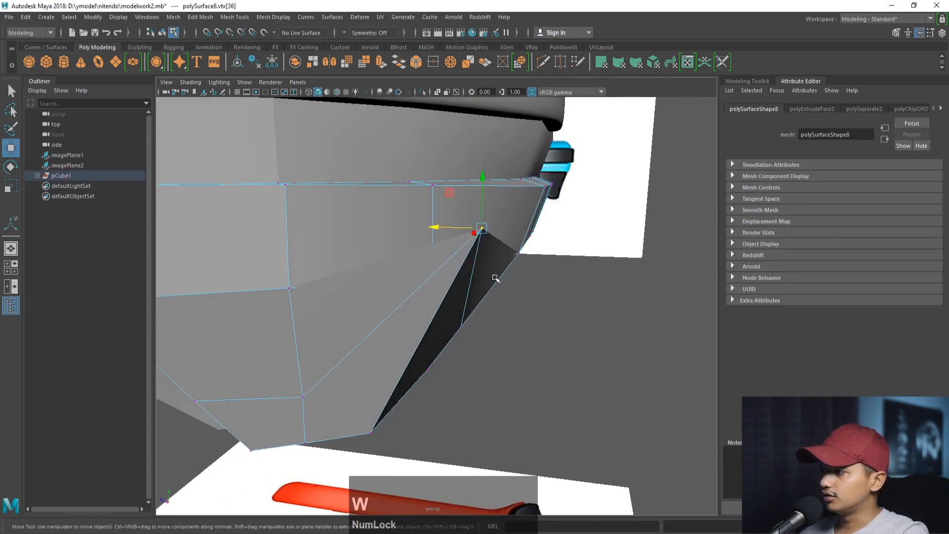
pyautogui.moveTo(486, 202); pyautogui.dragTo(447, 315)
pyautogui.hotkey('ctrl', 'z')
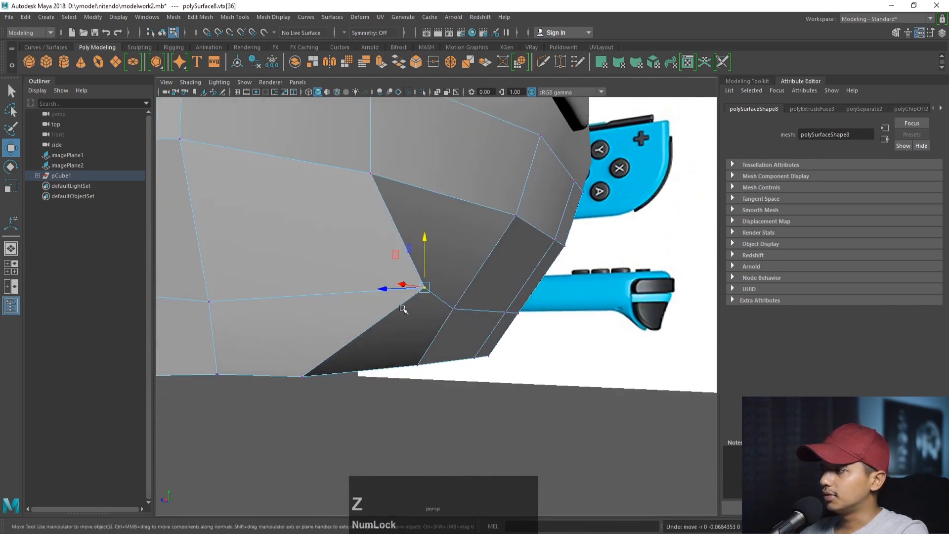
pyautogui.hotkey('ctrl', 'z')
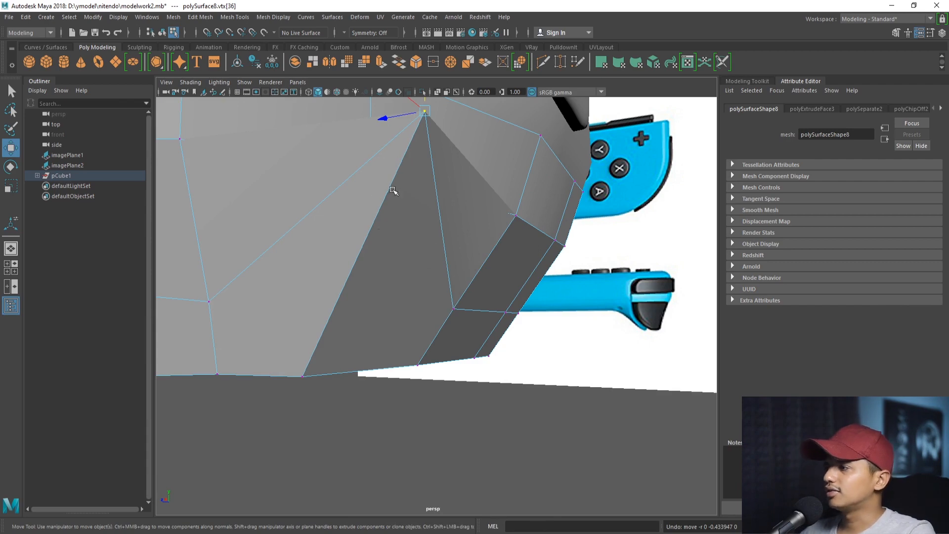
# Move the selected displaced vertex of the trigger down so the surrounding faces form a regular grid.
pyautogui.keyDown('alt'); pyautogui.moveTo(376, 243); pyautogui.dragTo(499, 234); pyautogui.keyUp('alt')
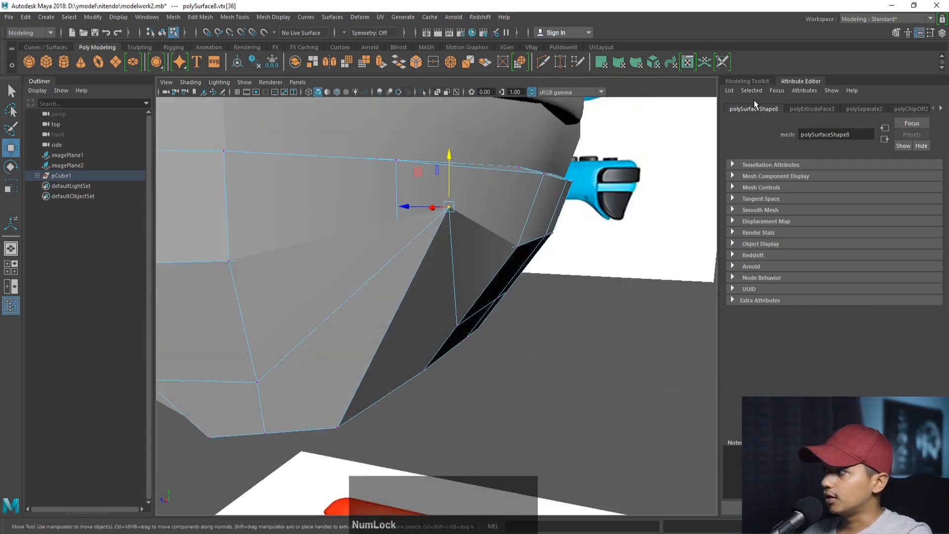
pyautogui.click(753, 80)
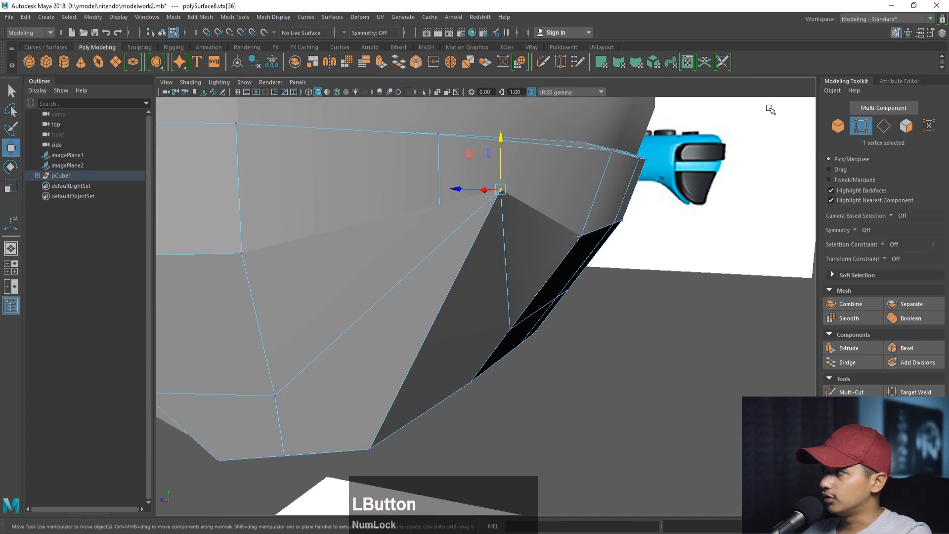
pyautogui.click(884, 259)
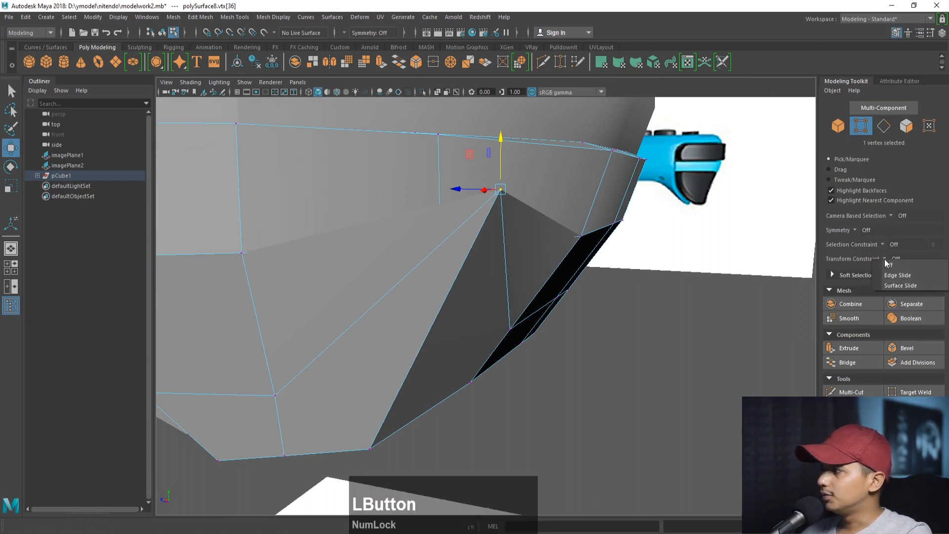
pyautogui.click(908, 280)
pyautogui.moveTo(504, 165); pyautogui.dragTo(413, 442)
pyautogui.keyDown('alt'); pyautogui.moveTo(413, 442); pyautogui.dragTo(381, 351, button='right'); pyautogui.keyUp('alt')
# Insert an edge loop around the trigger's thin side rim, close to its outer face, and preview the result smoothed.
pyautogui.moveTo(402, 248); pyautogui.dragTo(455, 233, button='right')
pyautogui.keyDown('alt'); pyautogui.moveTo(464, 245); pyautogui.dragTo(675, 277); pyautogui.keyUp('alt')
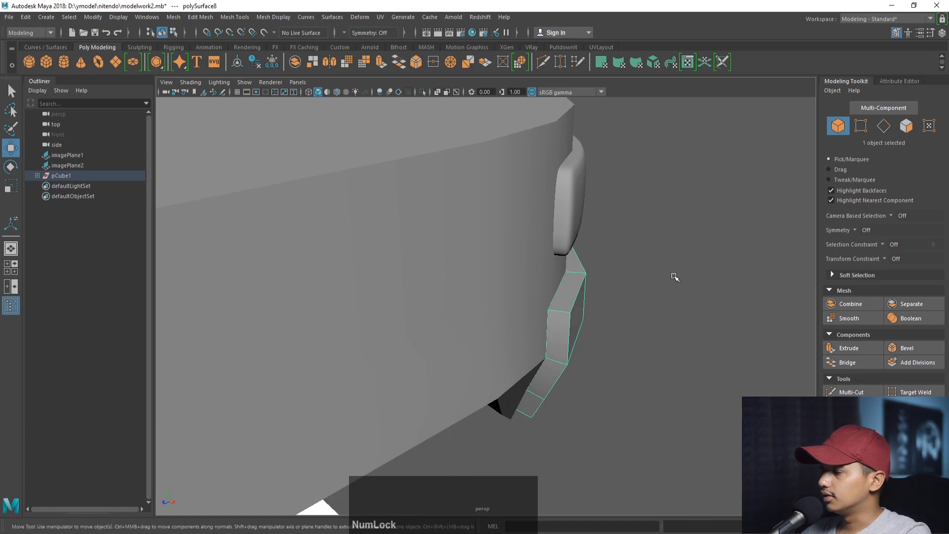
pyautogui.click(234, 17)
pyautogui.click(261, 99)
pyautogui.keyDown('alt'); pyautogui.moveTo(508, 223); pyautogui.dragTo(404, 206, button='middle'); pyautogui.keyUp('alt')
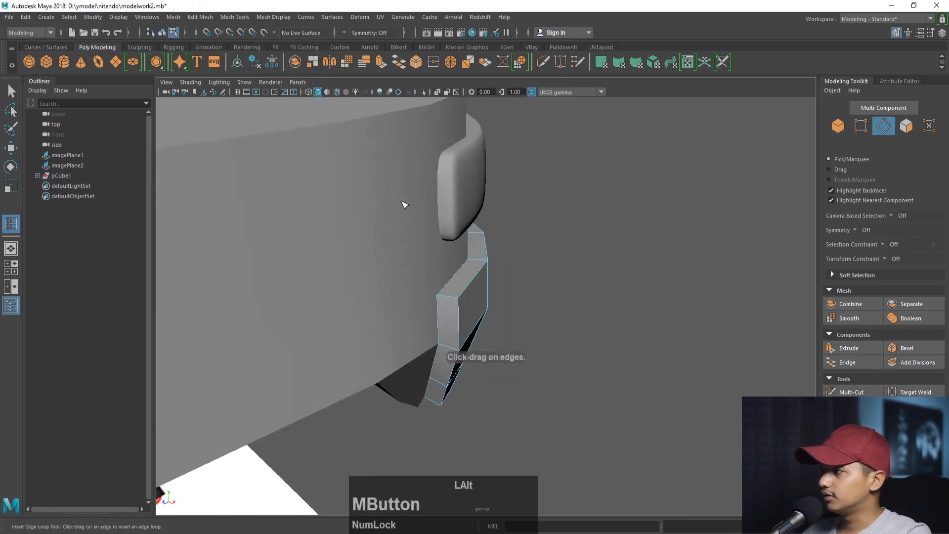
pyautogui.keyDown('alt'); pyautogui.moveTo(404, 206); pyautogui.dragTo(429, 299, button='right'); pyautogui.keyUp('alt')
pyautogui.moveTo(408, 292); pyautogui.dragTo(349, 279)
pyautogui.press('3')
pyautogui.press('1')
# Insert a supporting edge loop close to the trigger's short end, preview it smoothed, and return to object mode.
pyautogui.keyDown('alt'); pyautogui.moveTo(285, 236); pyautogui.dragTo(277, 234, button='middle'); pyautogui.keyUp('alt')
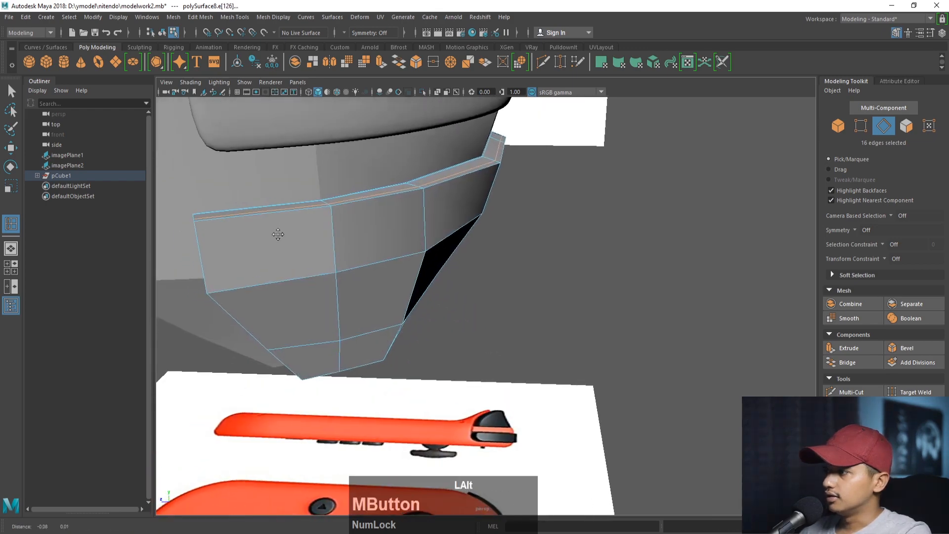
pyautogui.moveTo(252, 214); pyautogui.dragTo(244, 218)
pyautogui.press('3')
pyautogui.keyDown('alt'); pyautogui.moveTo(303, 260); pyautogui.dragTo(513, 195); pyautogui.keyUp('alt')
pyautogui.press('1')
pyautogui.keyDown('alt'); pyautogui.moveTo(583, 180); pyautogui.dragTo(521, 190, button='middle'); pyautogui.keyUp('alt')
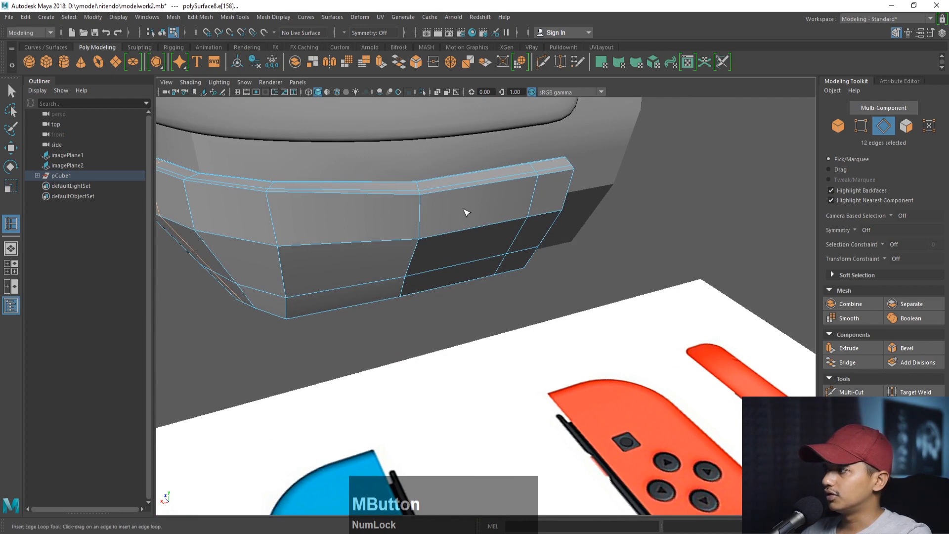
pyautogui.moveTo(466, 212); pyautogui.dragTo(508, 191, button='right')
pyautogui.click(10, 91)
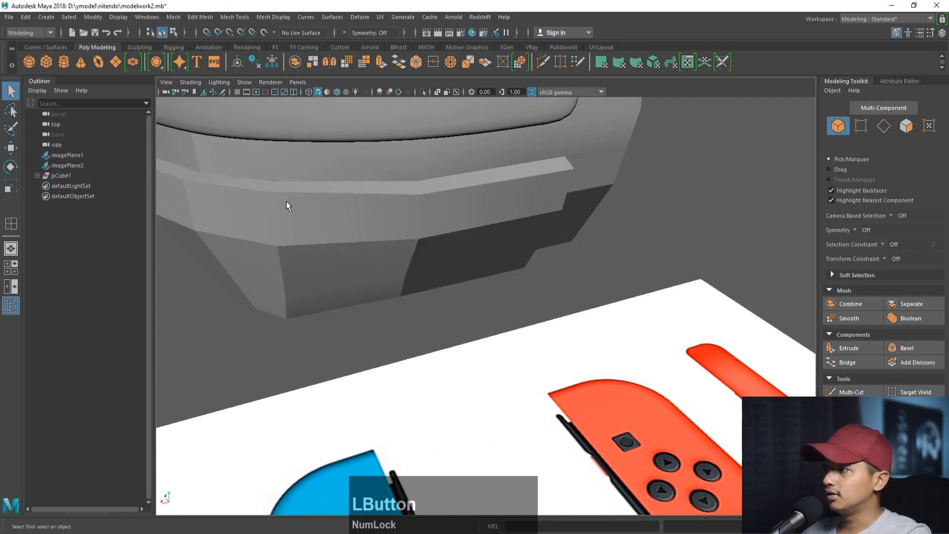
# Show the trigger and the controller body in smoothed display and inspect both from several sides.
pyautogui.keyDown('alt'); pyautogui.moveTo(406, 240); pyautogui.dragTo(356, 248, button='right'); pyautogui.keyUp('alt')
pyautogui.click(357, 247)
pyautogui.keyDown('shift'); pyautogui.click(358, 175); pyautogui.keyUp('shift')
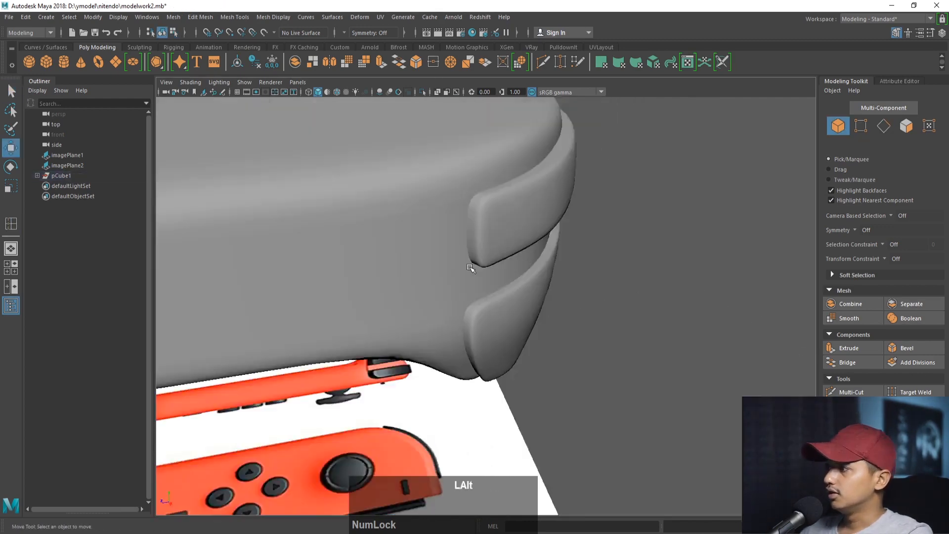
pyautogui.keyDown('alt'); pyautogui.moveTo(470, 268); pyautogui.dragTo(353, 256, button='right'); pyautogui.keyUp('alt')
pyautogui.click(491, 317)
pyautogui.keyDown('alt'); pyautogui.moveTo(519, 277); pyautogui.dragTo(504, 272, button='right'); pyautogui.keyUp('alt')
pyautogui.keyDown('alt'); pyautogui.moveTo(462, 250); pyautogui.dragTo(483, 246); pyautogui.keyUp('alt')
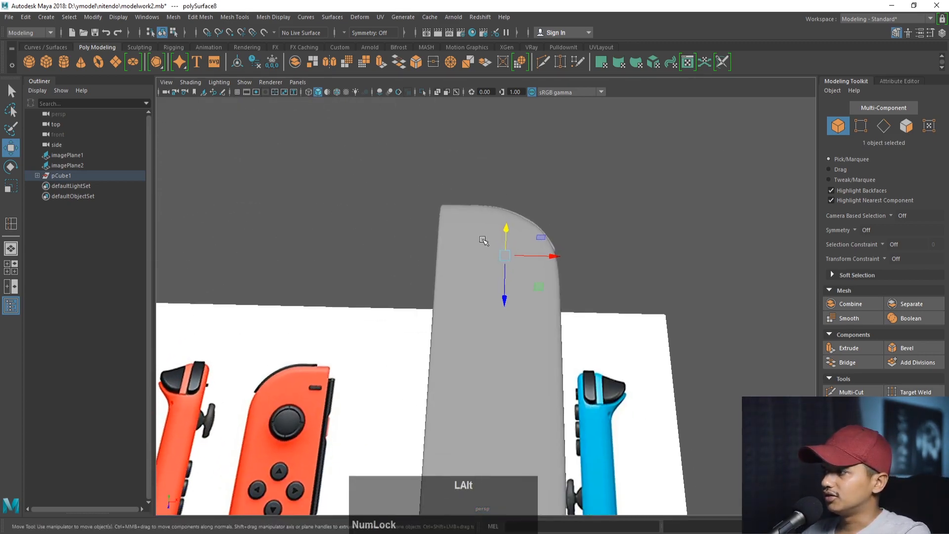
pyautogui.keyDown('alt'); pyautogui.moveTo(484, 241); pyautogui.dragTo(441, 223, button='right'); pyautogui.keyUp('alt')
pyautogui.keyDown('alt'); pyautogui.moveTo(442, 223); pyautogui.dragTo(440, 178, button='middle'); pyautogui.keyUp('alt')
pyautogui.keyDown('alt'); pyautogui.moveTo(483, 252); pyautogui.dragTo(490, 283); pyautogui.keyUp('alt')
# Create a long, thin polygon cube along the controller's inner edge, following the black rail in the reference image.
pyautogui.click(484, 286)
pyautogui.press('space')
pyautogui.press('space')
pyautogui.keyDown('alt'); pyautogui.moveTo(441, 287); pyautogui.dragTo(567, 365, button='right'); pyautogui.keyUp('alt')
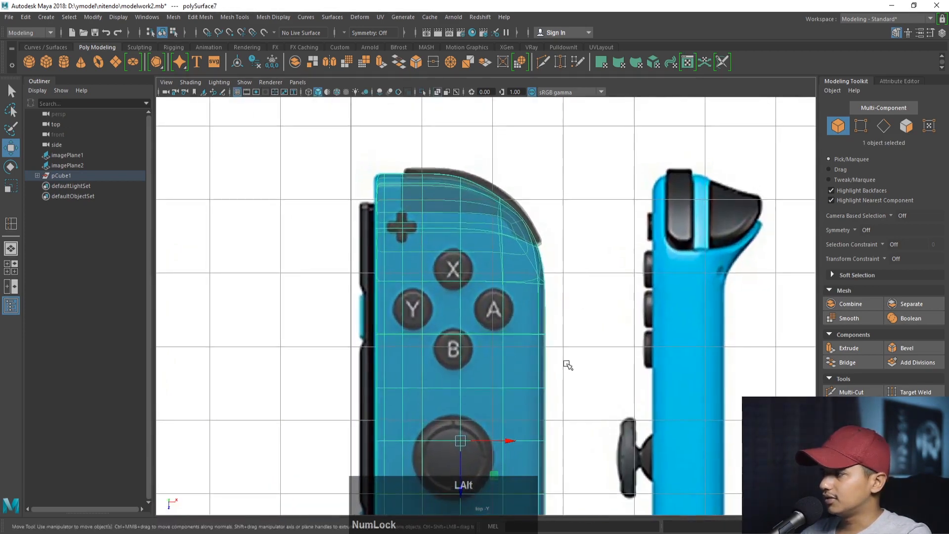
pyautogui.keyDown('alt'); pyautogui.moveTo(497, 320); pyautogui.dragTo(494, 277, button='middle'); pyautogui.keyUp('alt')
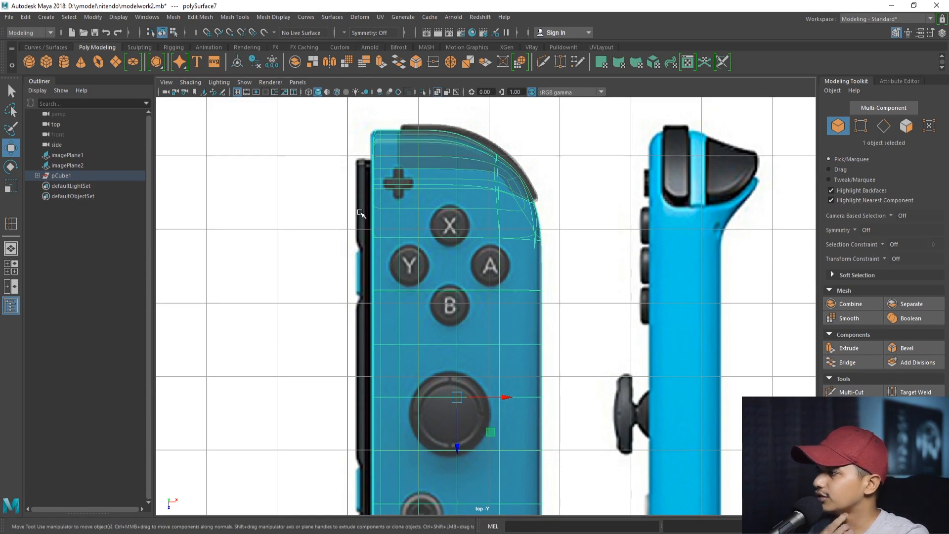
pyautogui.click(46, 62)
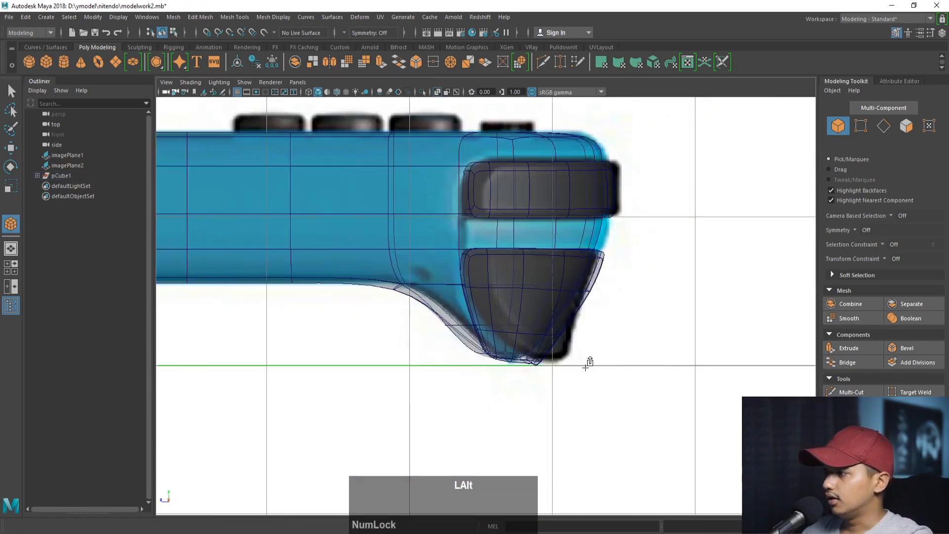
pyautogui.keyDown('alt'); pyautogui.moveTo(587, 361); pyautogui.dragTo(500, 342, button='right'); pyautogui.keyUp('alt')
pyautogui.keyDown('alt'); pyautogui.moveTo(500, 342); pyautogui.dragTo(544, 356, button='middle'); pyautogui.keyUp('alt')
pyautogui.keyDown('alt'); pyautogui.moveTo(502, 363); pyautogui.dragTo(515, 364, button='right'); pyautogui.keyUp('alt')
pyautogui.keyDown('alt'); pyautogui.moveTo(516, 364); pyautogui.dragTo(558, 367, button='middle'); pyautogui.keyUp('alt')
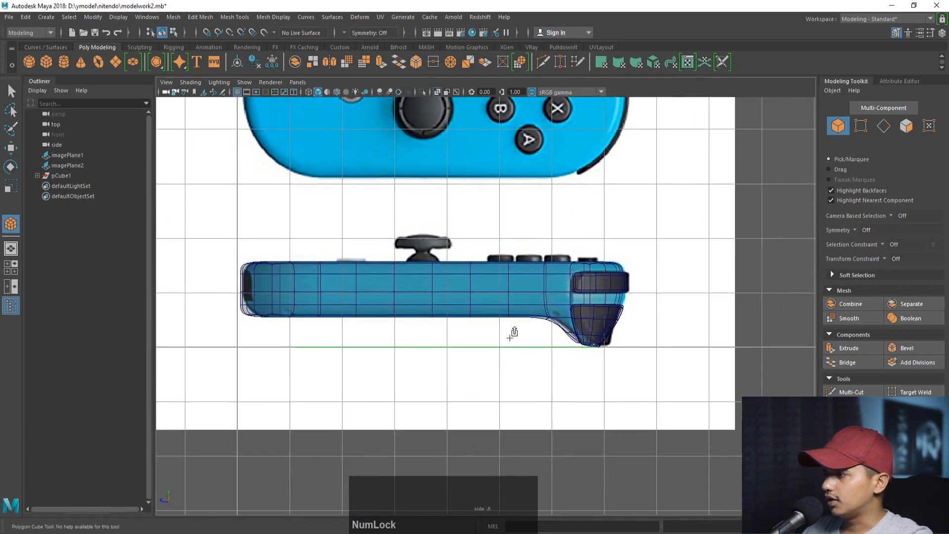
pyautogui.moveTo(514, 332); pyautogui.dragTo(504, 328)
# Raise the new rail cube to about the middle of the controller's thickness and check its placement in perspective.
pyautogui.press('w')
pyautogui.moveTo(447, 295); pyautogui.dragTo(447, 251)
pyautogui.press('space')
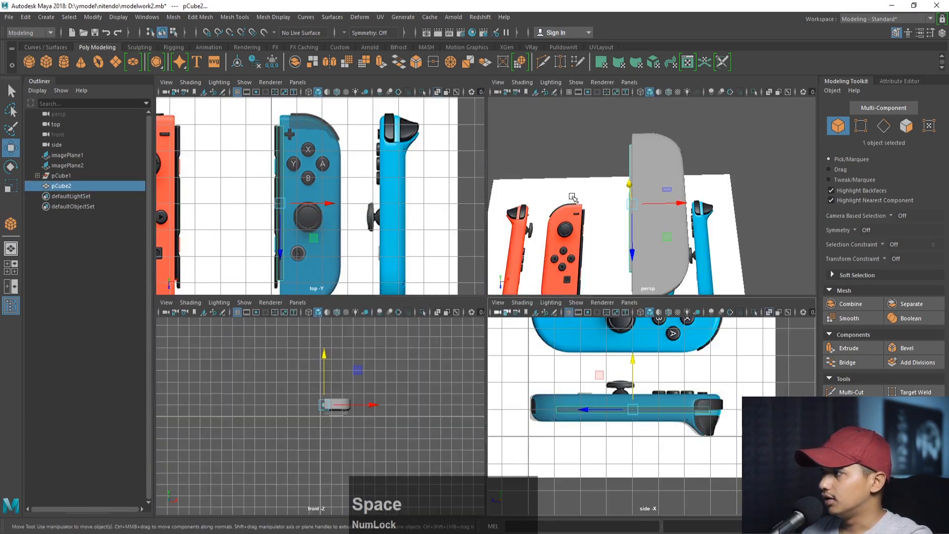
pyautogui.press('space')
pyautogui.keyDown('alt'); pyautogui.moveTo(572, 197); pyautogui.dragTo(428, 251); pyautogui.keyUp('alt')
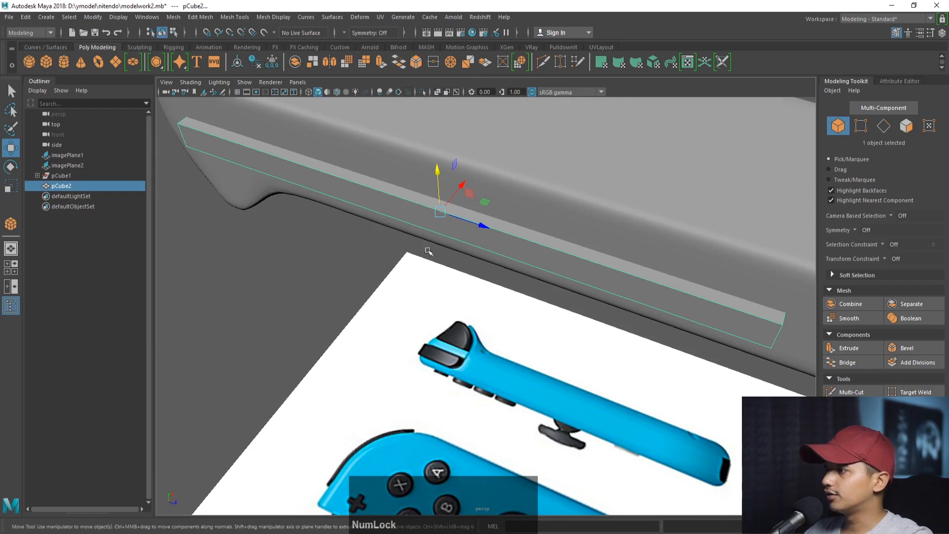
# Extrude the rail cube's long outward face away from the controller to match the rail's width in the reference.
pyautogui.moveTo(472, 252); pyautogui.dragTo(533, 224, button='right')
pyautogui.click(360, 223)
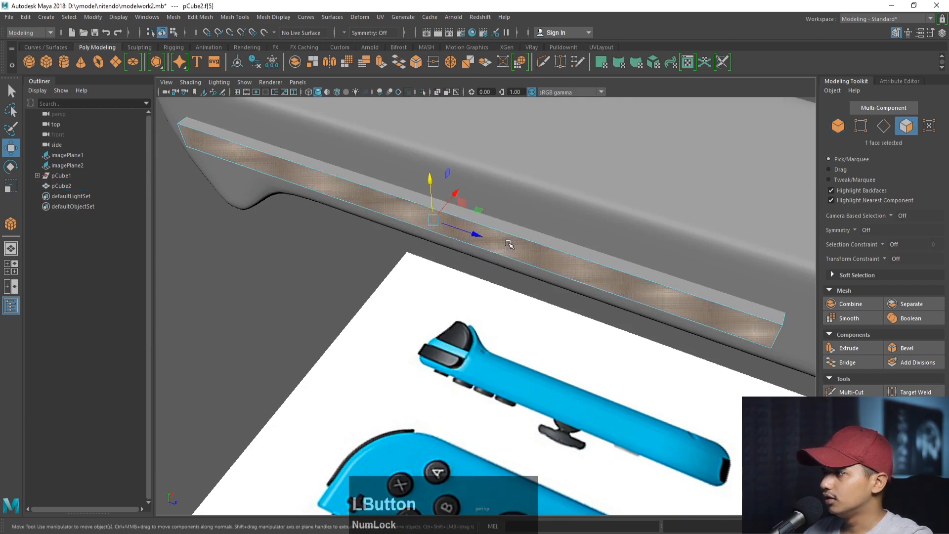
pyautogui.press('space')
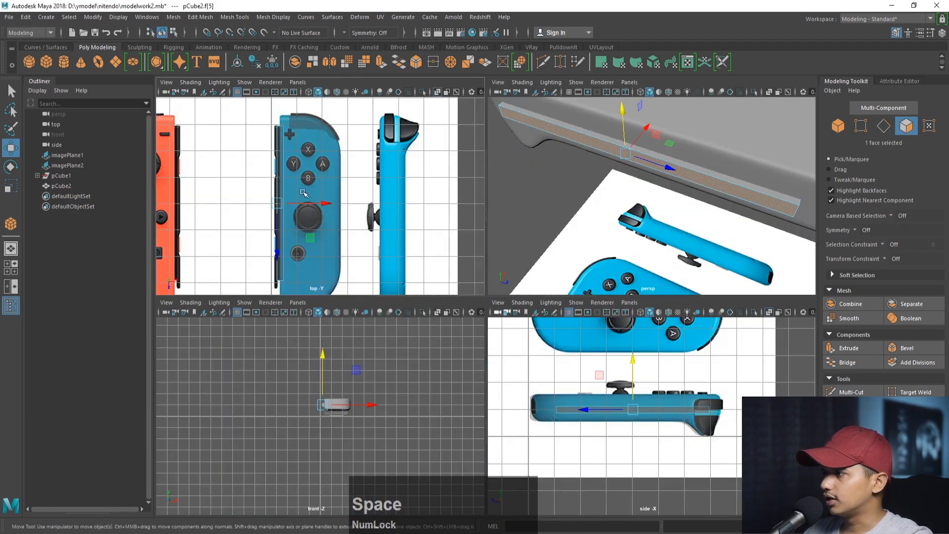
pyautogui.press('space')
pyautogui.keyDown('alt'); pyautogui.moveTo(307, 203); pyautogui.dragTo(442, 280, button='right'); pyautogui.keyUp('alt')
pyautogui.keyDown('shift'); pyautogui.moveTo(450, 329); pyautogui.dragTo(440, 331); pyautogui.keyUp('shift')
pyautogui.keyDown('alt'); pyautogui.moveTo(423, 394); pyautogui.dragTo(454, 214, button='middle'); pyautogui.keyUp('alt')
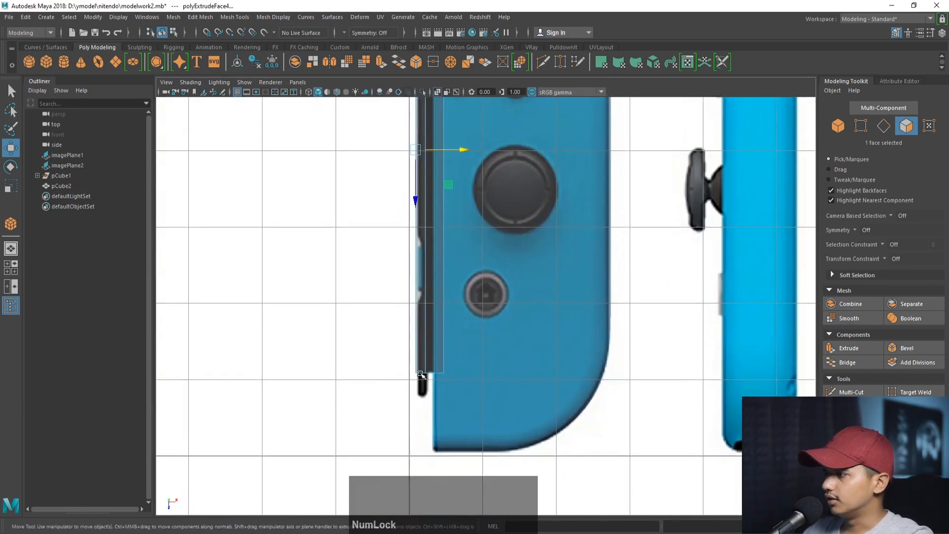
pyautogui.rightClick(420, 376)
# Extrude the small end face of the rail's outer section a short distance lengthwise and preview the rail smoothed.
pyautogui.press('space')
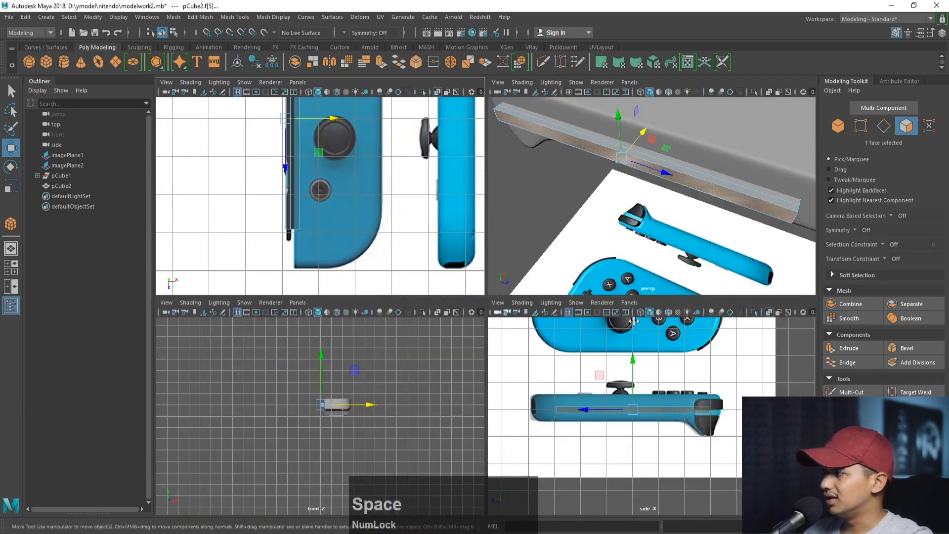
pyautogui.press('space')
pyautogui.keyDown('alt'); pyautogui.moveTo(707, 248); pyautogui.dragTo(544, 326); pyautogui.keyUp('alt')
pyautogui.click(484, 303)
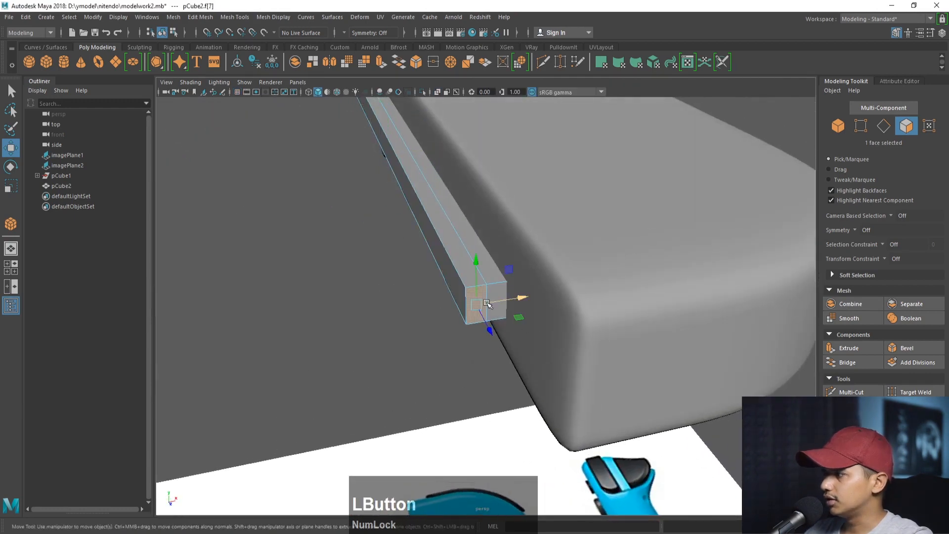
pyautogui.keyDown('shift'); pyautogui.moveTo(489, 335); pyautogui.dragTo(508, 357); pyautogui.keyUp('shift')
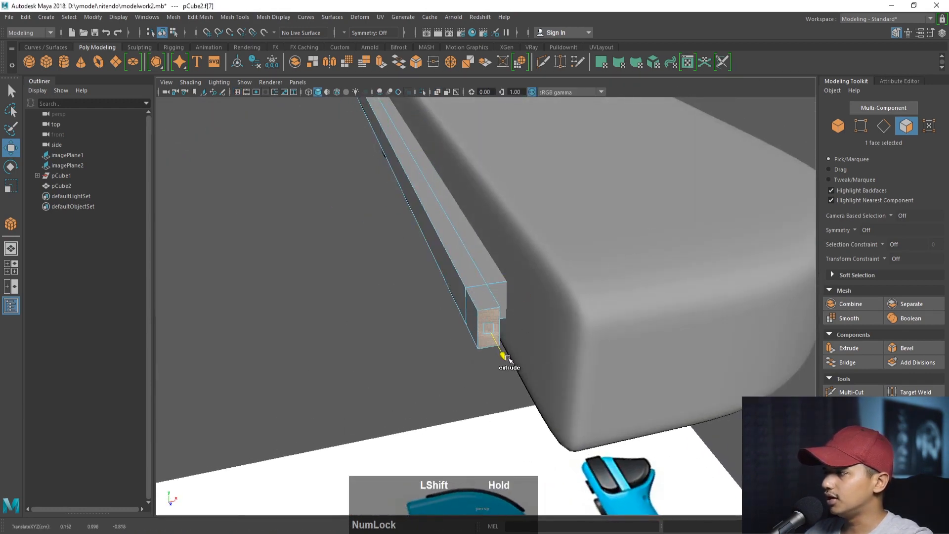
pyautogui.press('3')
pyautogui.press('1')
# Insert supporting edge loops running lengthwise along the rail, starting from the short edges at its stepped end.
pyautogui.rightClick(470, 242)
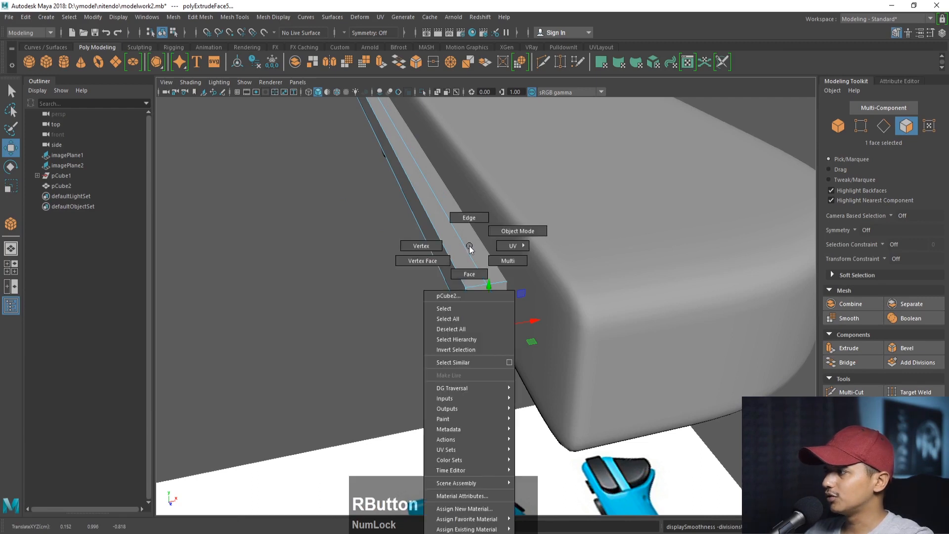
pyautogui.click(471, 247)
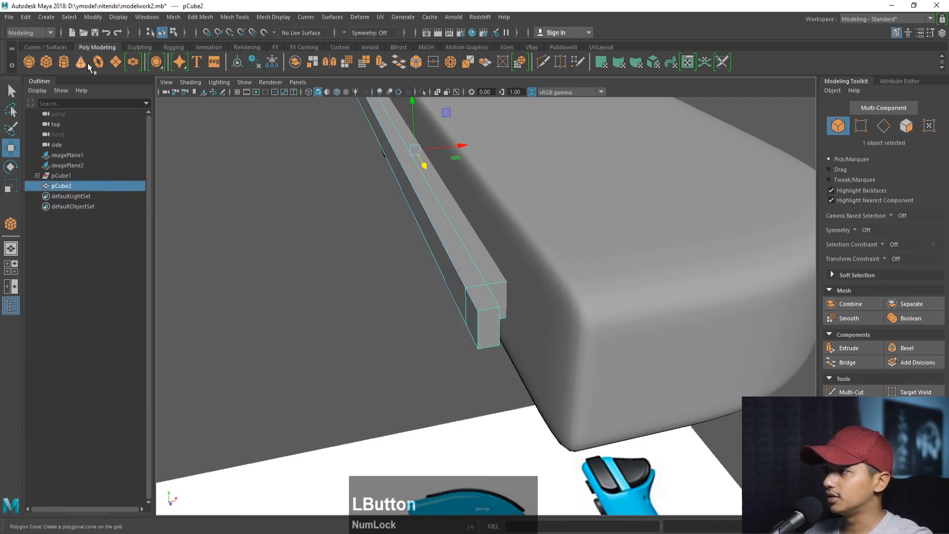
pyautogui.click(232, 16)
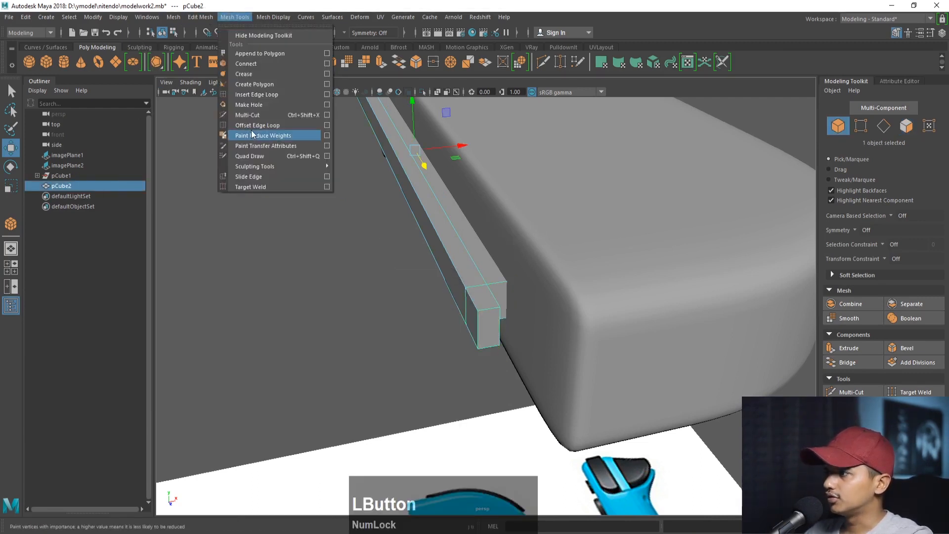
pyautogui.click(266, 94)
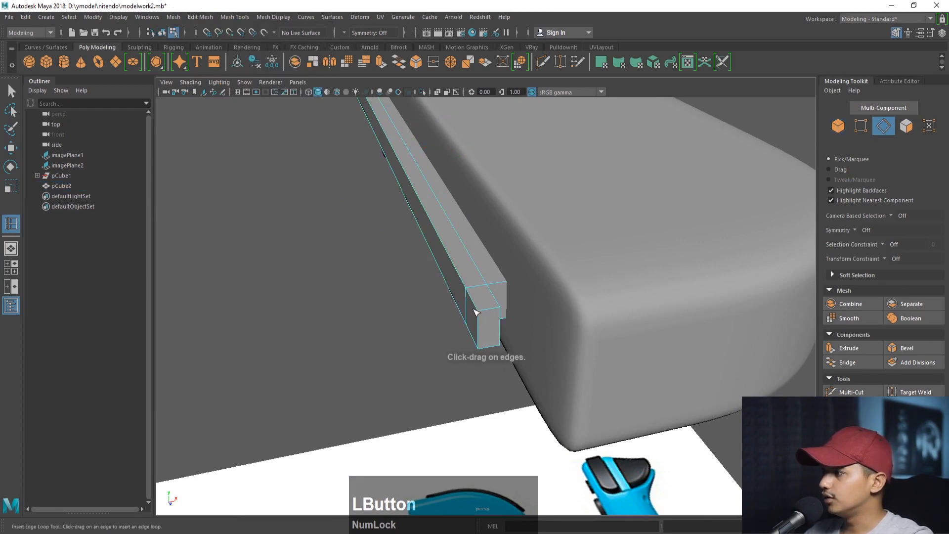
pyautogui.click(475, 307)
pyautogui.click(464, 281)
pyautogui.keyDown('alt'); pyautogui.moveTo(465, 281); pyautogui.dragTo(613, 247); pyautogui.keyUp('alt')
# Insert a crosswise edge loop around the rail close to its end and return to object selection.
pyautogui.click(315, 219)
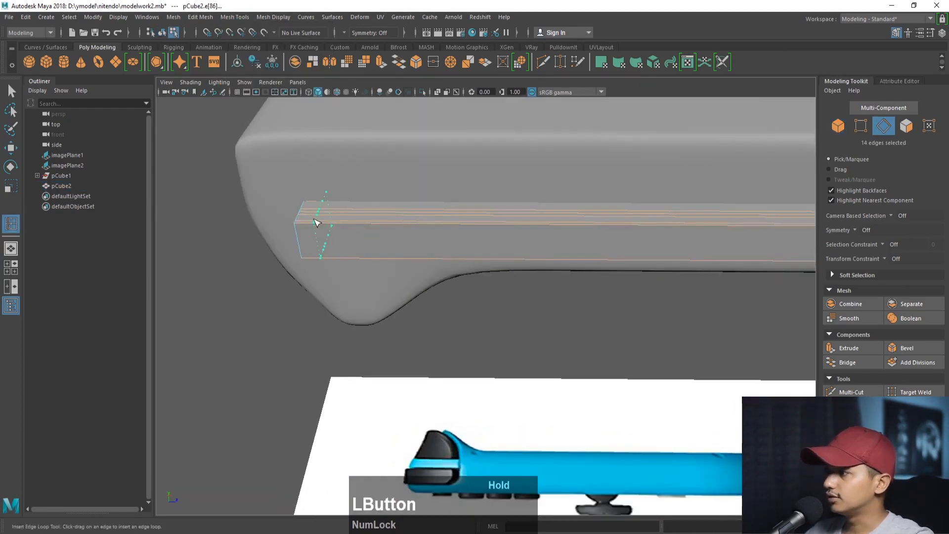
pyautogui.click(304, 254)
pyautogui.scroll(-3, 511, 263)
pyautogui.press('q')
pyautogui.moveTo(511, 264); pyautogui.dragTo(547, 258, button='right')
pyautogui.click(548, 258)
pyautogui.keyDown('alt'); pyautogui.moveTo(547, 262); pyautogui.dragTo(485, 292); pyautogui.keyUp('alt')
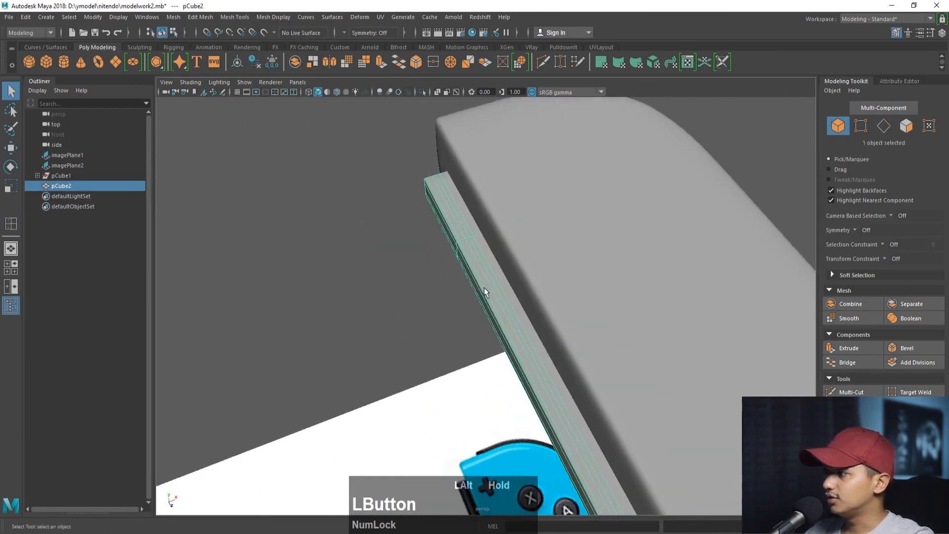
# Move the rail slightly sideways toward the controller body.
pyautogui.press('w')
pyautogui.moveTo(617, 397); pyautogui.dragTo(622, 395)
pyautogui.click(457, 282)
pyautogui.keyDown('alt'); pyautogui.moveTo(457, 283); pyautogui.dragTo(429, 295); pyautogui.keyUp('alt')
pyautogui.click(487, 279)
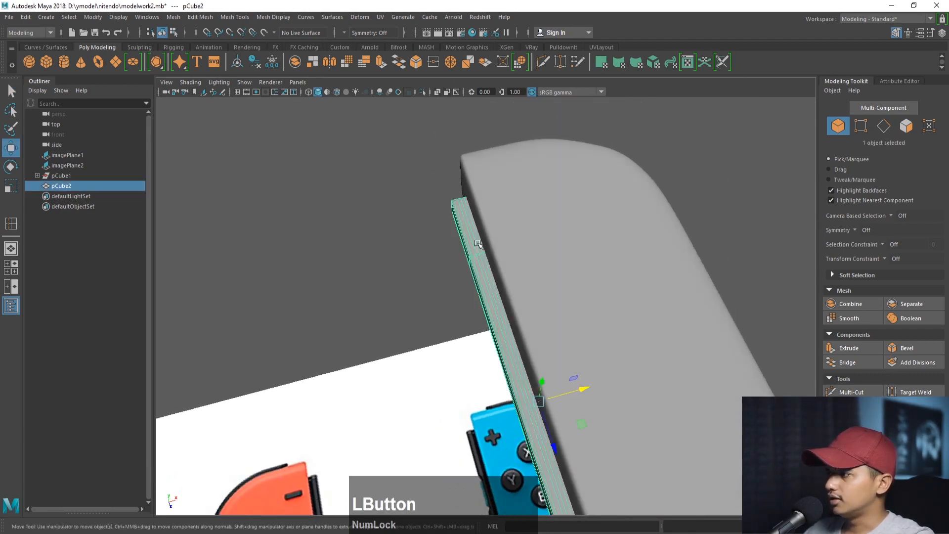
# Compare the rail with the reference in the top view and inspect the body from several angles in perspective.
pyautogui.press('space')
pyautogui.press('space')
pyautogui.keyDown('alt'); pyautogui.moveTo(341, 172); pyautogui.dragTo(413, 338, button='middle'); pyautogui.keyUp('alt')
pyautogui.keyDown('alt'); pyautogui.moveTo(548, 212); pyautogui.dragTo(440, 278, button='middle'); pyautogui.keyUp('alt')
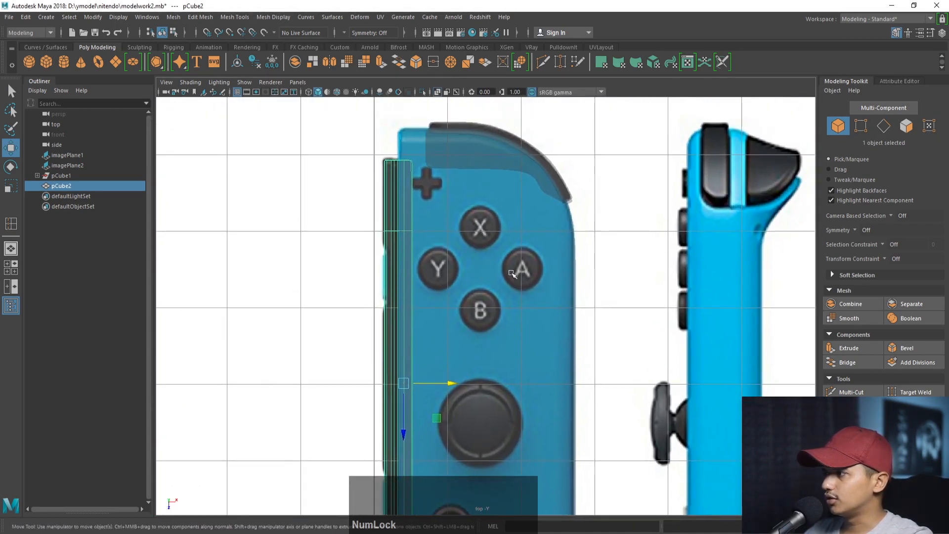
pyautogui.keyDown('alt'); pyautogui.moveTo(513, 222); pyautogui.dragTo(472, 219, button='middle'); pyautogui.keyUp('alt')
pyautogui.click(475, 161)
pyautogui.keyDown('alt'); pyautogui.moveTo(511, 253); pyautogui.dragTo(484, 170, button='middle'); pyautogui.keyUp('alt')
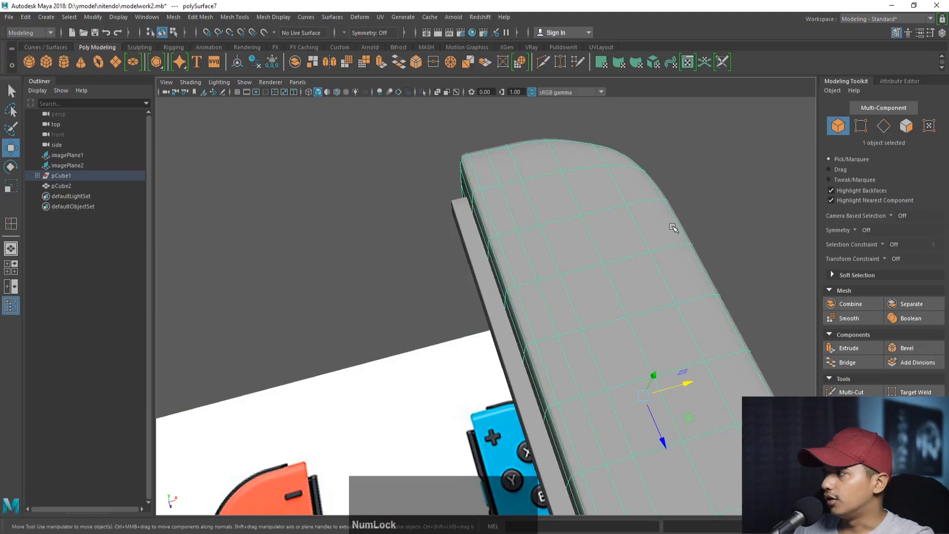
pyautogui.moveTo(608, 257)
pyautogui.keyDown('alt'); pyautogui.mouseDown()
pyautogui.moveTo(621, 250)
pyautogui.moveTo(622, 221)
pyautogui.moveTo(618, 240)
pyautogui.moveTo(561, 231)
pyautogui.moveTo(557, 244)
pyautogui.moveTo(570, 222)
pyautogui.moveTo(601, 220)
pyautogui.moveTo(598, 244)
pyautogui.mouseUp(); pyautogui.keyUp('alt')
pyautogui.keyDown('alt'); pyautogui.moveTo(598, 243); pyautogui.dragTo(552, 204, button='right'); pyautogui.keyUp('alt')
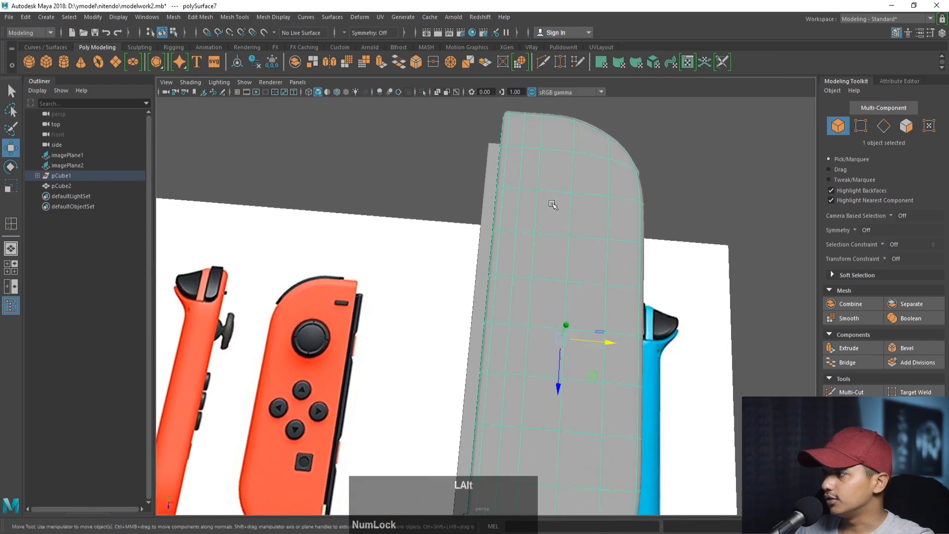
pyautogui.keyDown('alt'); pyautogui.moveTo(553, 205); pyautogui.dragTo(452, 193); pyautogui.keyUp('alt')
pyautogui.keyDown('alt'); pyautogui.moveTo(451, 192); pyautogui.dragTo(390, 186, button='right'); pyautogui.keyUp('alt')
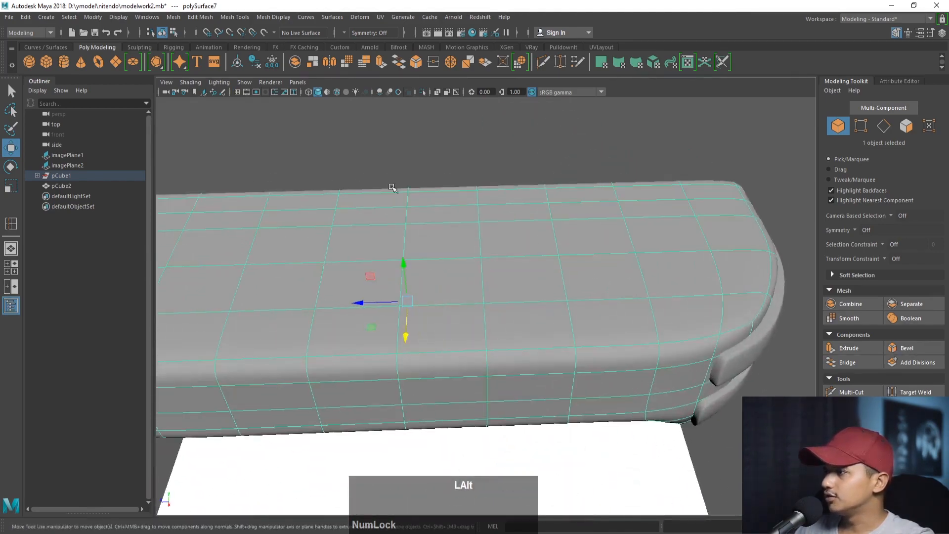
# Create a polygon cylinder over the B button of the reference, about 0.28 in radius and 0.23 high.
pyautogui.click(64, 61)
pyautogui.press('space')
pyautogui.middleClick(271, 218)
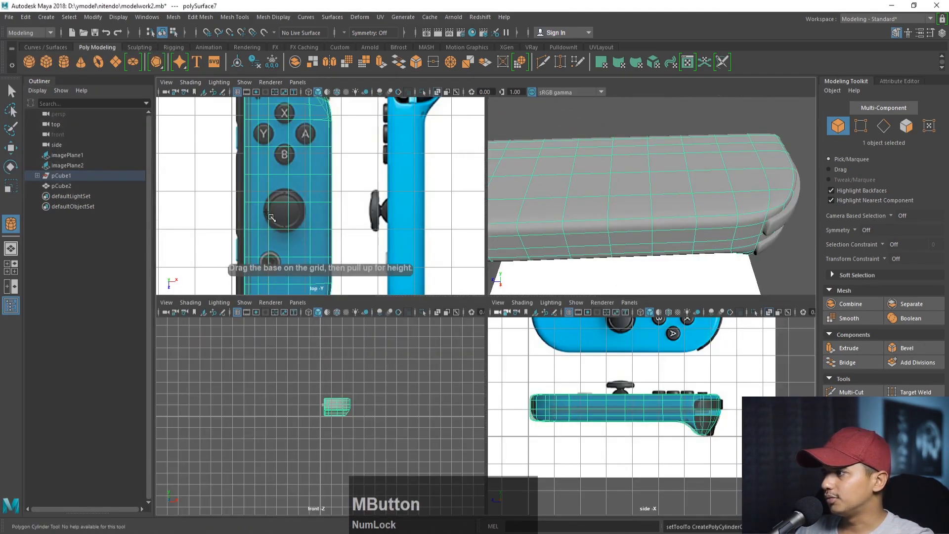
pyautogui.press('space')
pyautogui.keyDown('alt'); pyautogui.moveTo(271, 218); pyautogui.dragTo(360, 290, button='right'); pyautogui.keyUp('alt')
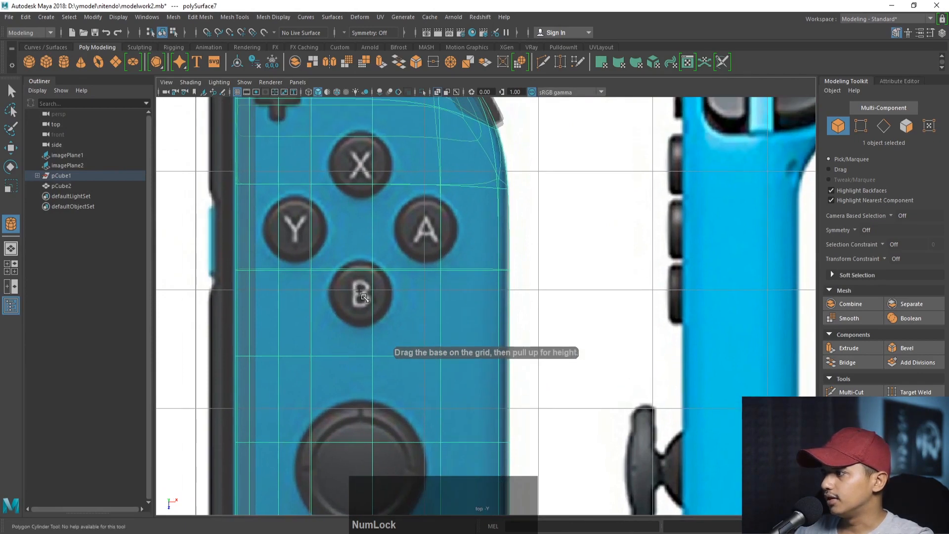
pyautogui.moveTo(360, 294); pyautogui.dragTo(392, 295)
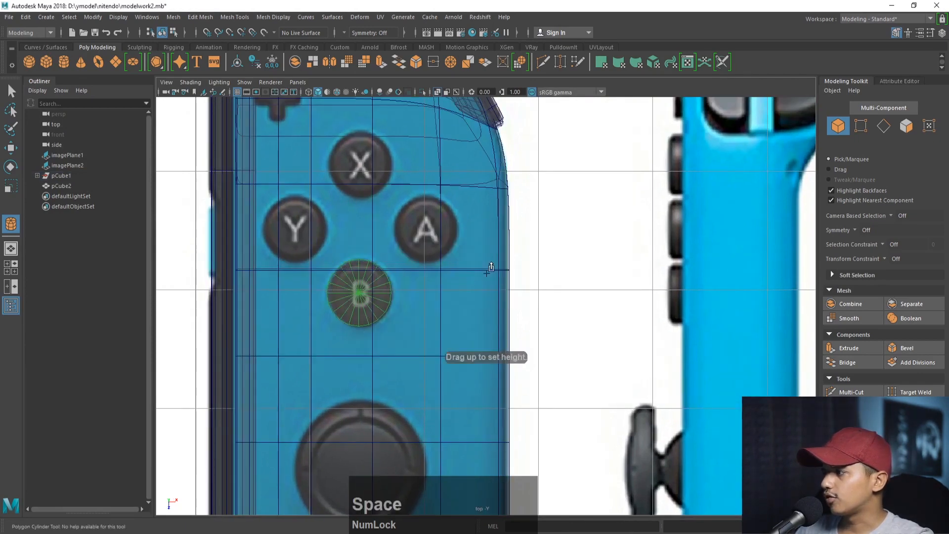
pyautogui.press('space')
pyautogui.press('space')
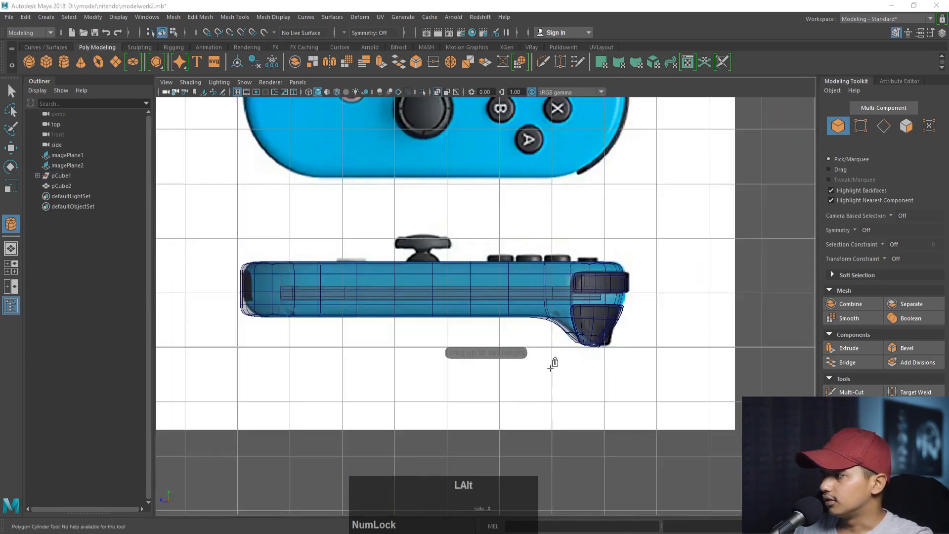
pyautogui.moveTo(551, 368); pyautogui.dragTo(507, 234)
# Raise the cylinder to the B button's height so it intersects the body's upper surface, and check it in perspective.
pyautogui.press('w')
pyautogui.keyDown('alt'); pyautogui.moveTo(515, 275); pyautogui.dragTo(556, 303, button='right'); pyautogui.keyUp('alt')
pyautogui.press('space')
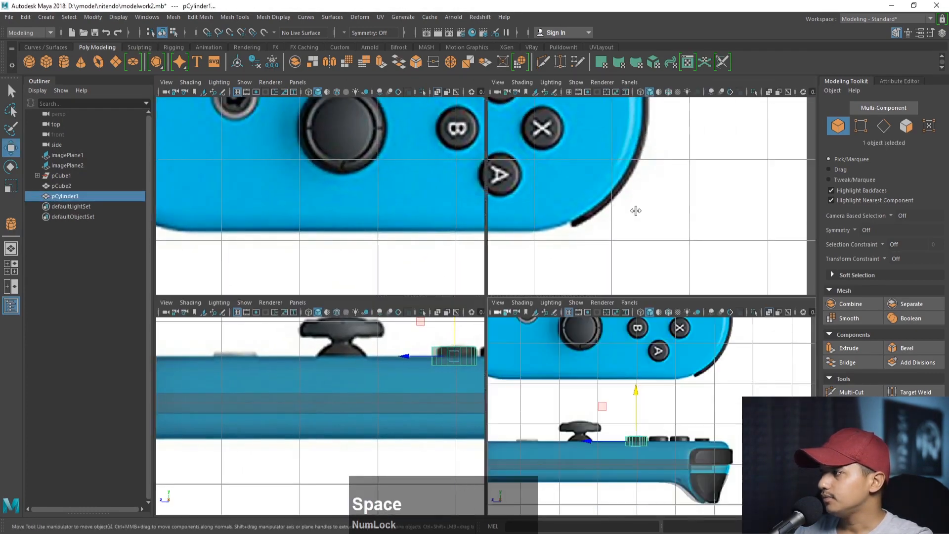
pyautogui.press('space')
pyautogui.keyDown('alt'); pyautogui.moveTo(627, 281); pyautogui.dragTo(650, 273); pyautogui.keyUp('alt')
pyautogui.keyDown('alt'); pyautogui.moveTo(651, 273); pyautogui.dragTo(475, 328, button='middle'); pyautogui.keyUp('alt')
pyautogui.keyDown('alt'); pyautogui.moveTo(475, 329); pyautogui.dragTo(524, 326); pyautogui.keyUp('alt')
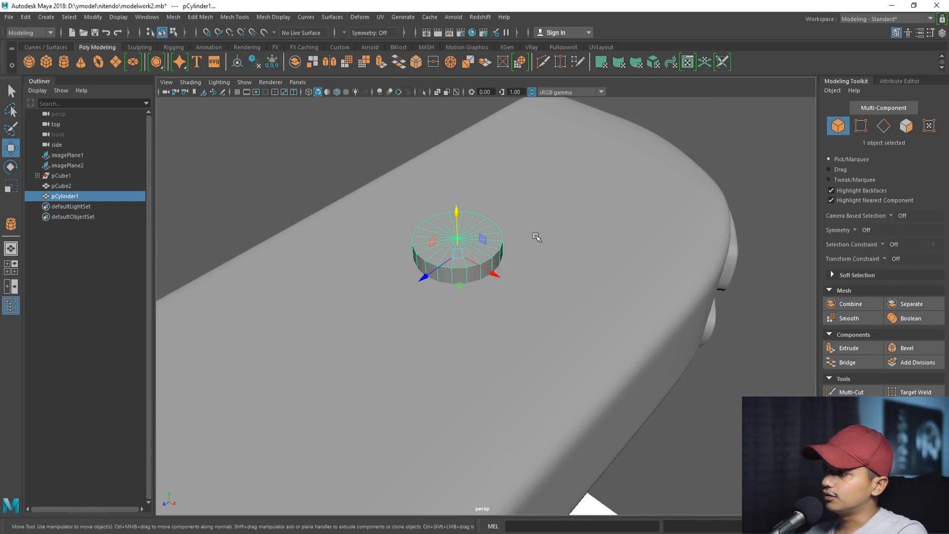
# Subtract the cylinder from the controller body with a Boolean Difference.
pyautogui.click(493, 264)
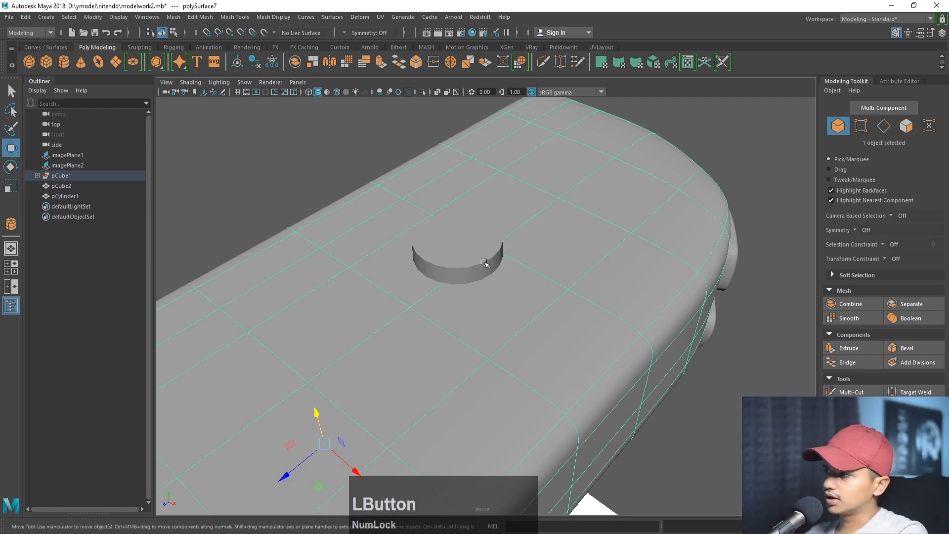
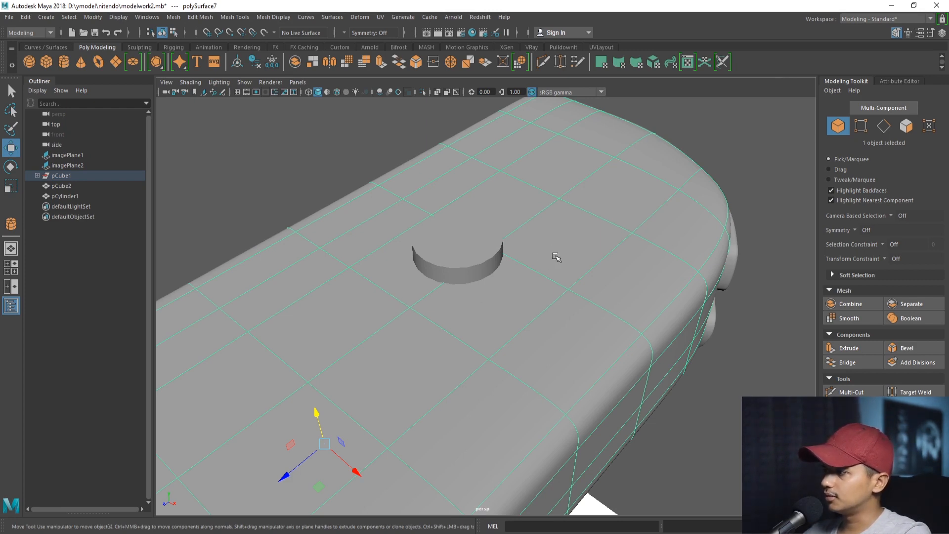
pyautogui.press('Num_Lock')
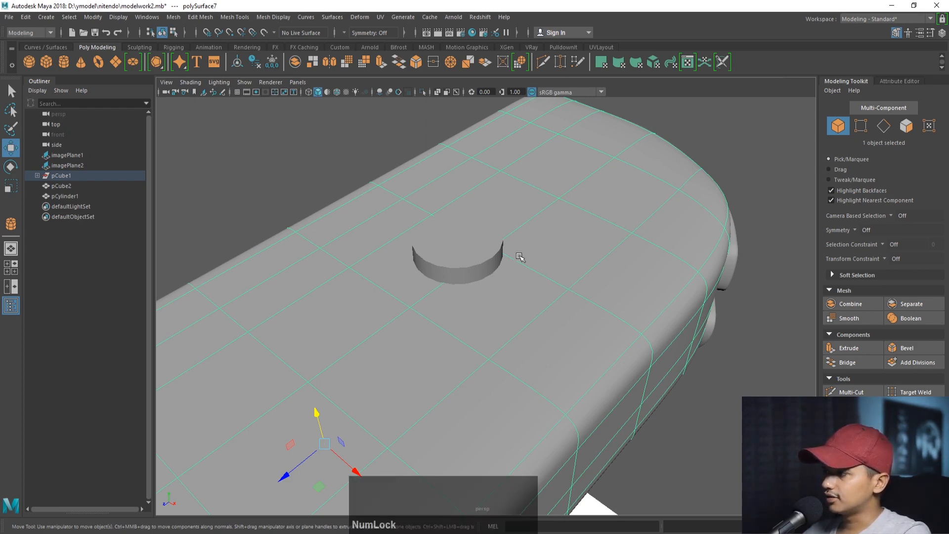
pyautogui.press('shift')
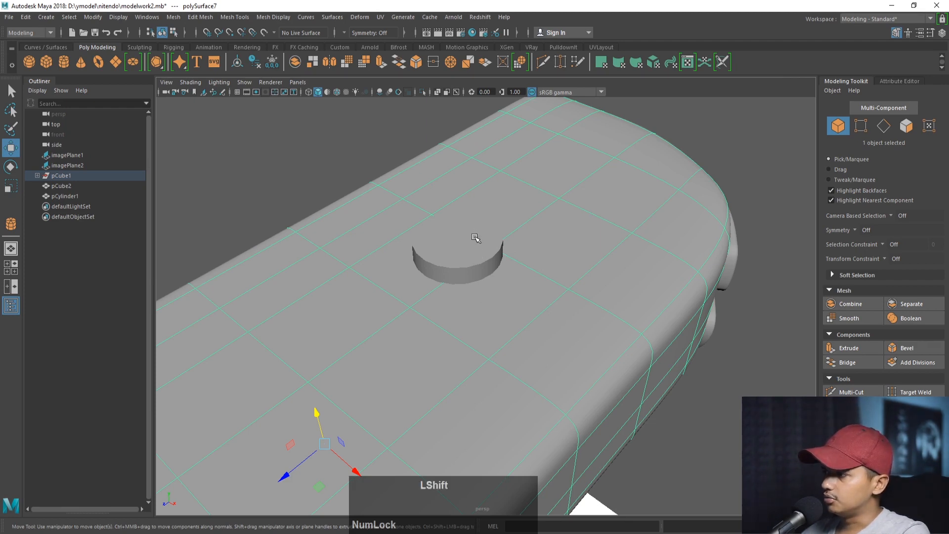
pyautogui.keyDown('shift'); pyautogui.click(465, 243); pyautogui.keyUp('shift')
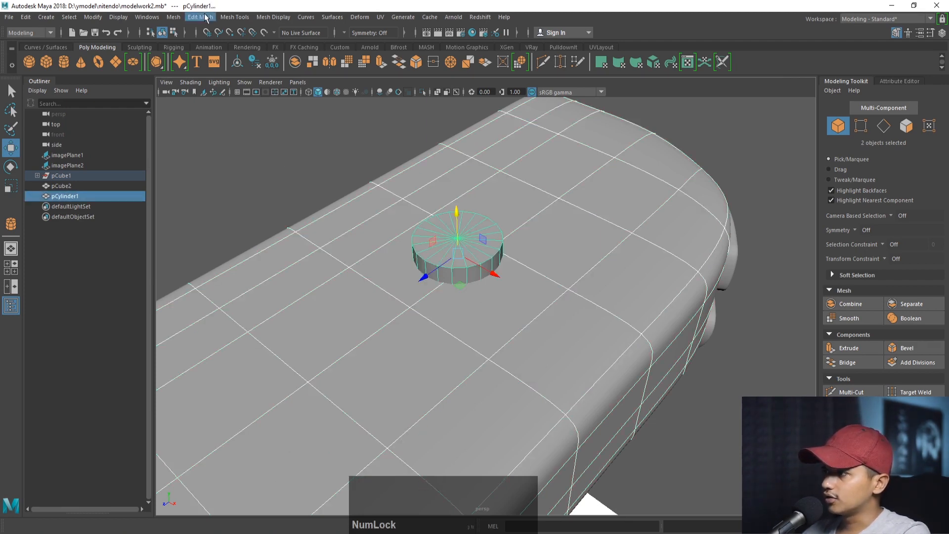
pyautogui.click(177, 18)
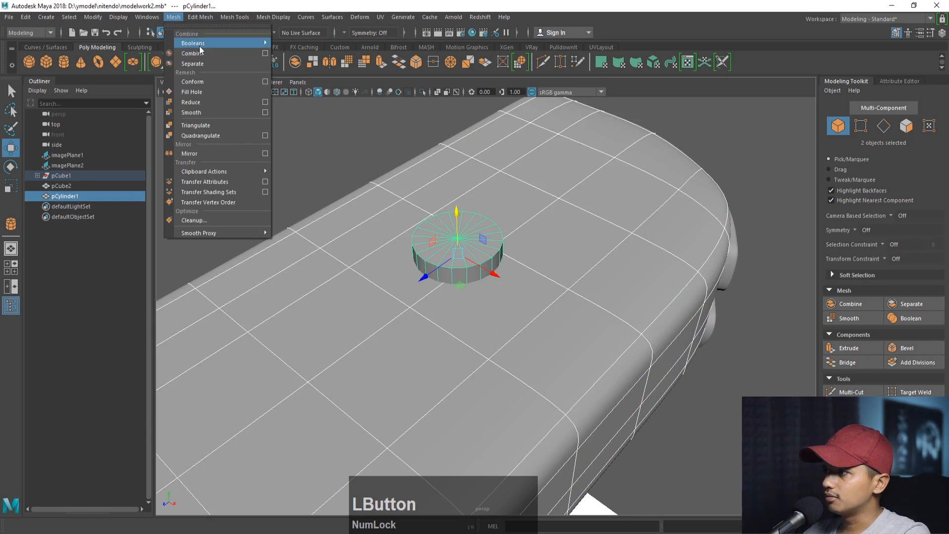
pyautogui.moveTo(200, 46)
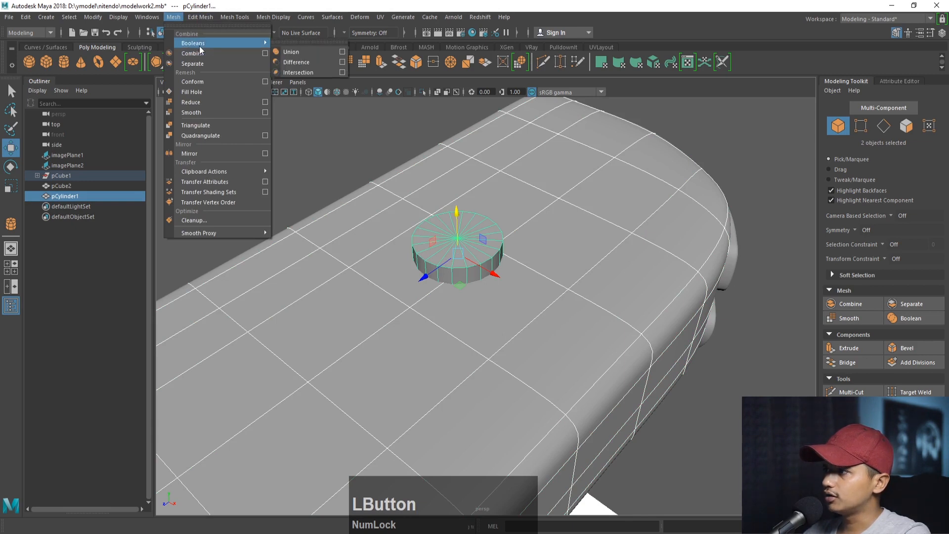
pyautogui.click(304, 66)
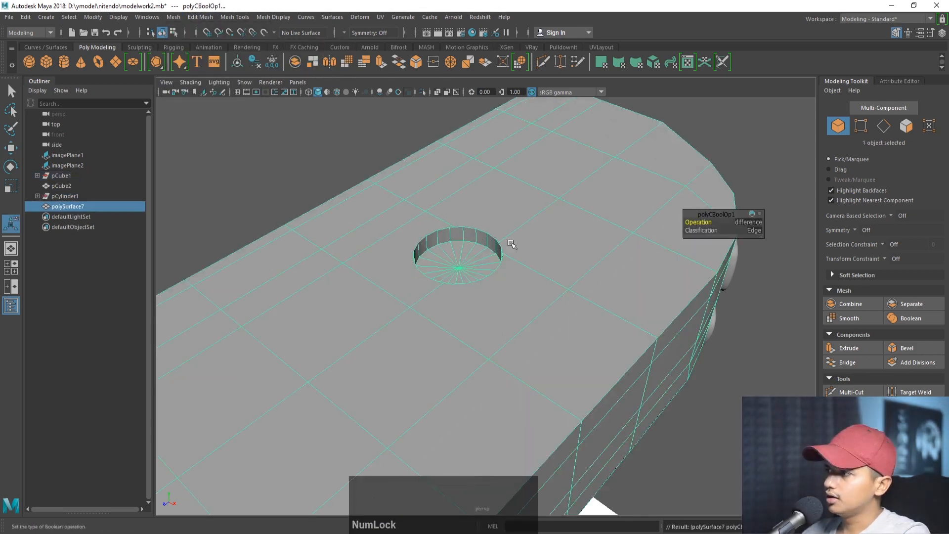
# Inspect the circular hole cut in the body and undo the Boolean Difference.
pyautogui.click(354, 166)
pyautogui.scroll(-2, 451, 200)
pyautogui.click(488, 227)
pyautogui.keyDown('alt'); pyautogui.moveTo(490, 228); pyautogui.dragTo(573, 281, button='right'); pyautogui.keyUp('alt')
pyautogui.keyDown('alt'); pyautogui.moveTo(500, 198); pyautogui.dragTo(537, 316, button='middle'); pyautogui.keyUp('alt')
pyautogui.keyDown('alt'); pyautogui.moveTo(537, 316); pyautogui.dragTo(490, 276, button='right'); pyautogui.keyUp('alt')
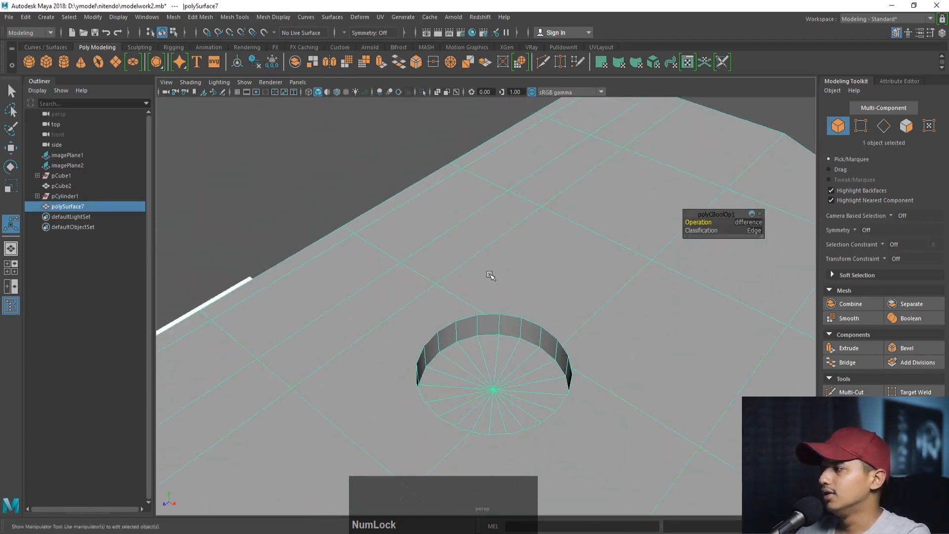
pyautogui.keyDown('alt'); pyautogui.moveTo(491, 276); pyautogui.dragTo(387, 254); pyautogui.keyUp('alt')
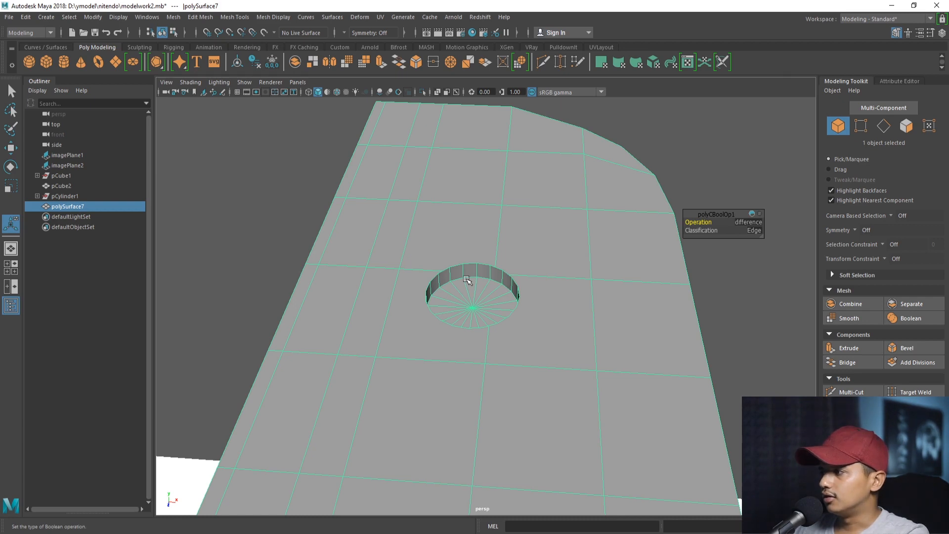
pyautogui.hotkey('ctrl', 'z')
pyautogui.hotkey('ctrl', 'z')
pyautogui.hotkey('ctrl', 'z')
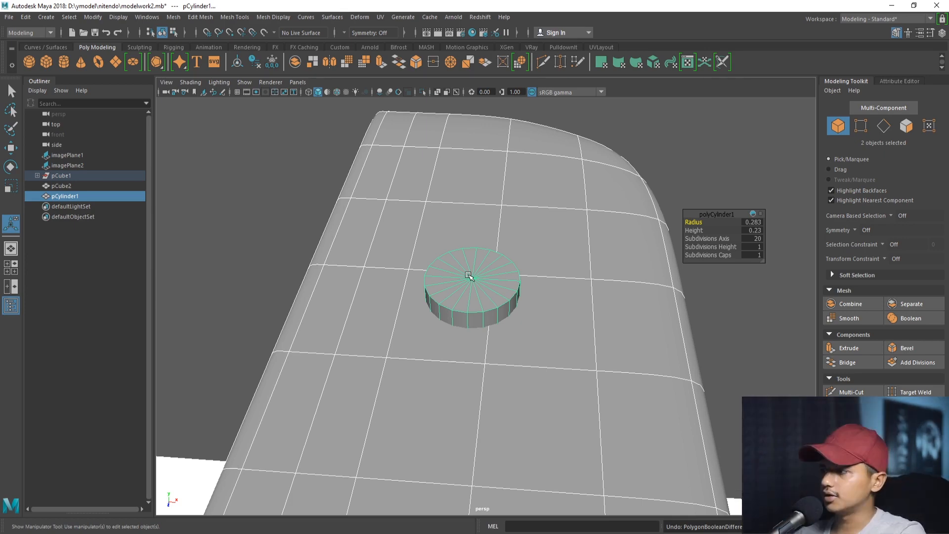
# Delete the cylinder over the B button and select the controller body.
pyautogui.press('Num_Lock')
pyautogui.keyDown('alt'); pyautogui.moveTo(589, 304); pyautogui.dragTo(536, 315); pyautogui.keyUp('alt')
pyautogui.click(503, 307)
pyautogui.press('w')
pyautogui.hotkey('ctrl', 'z')
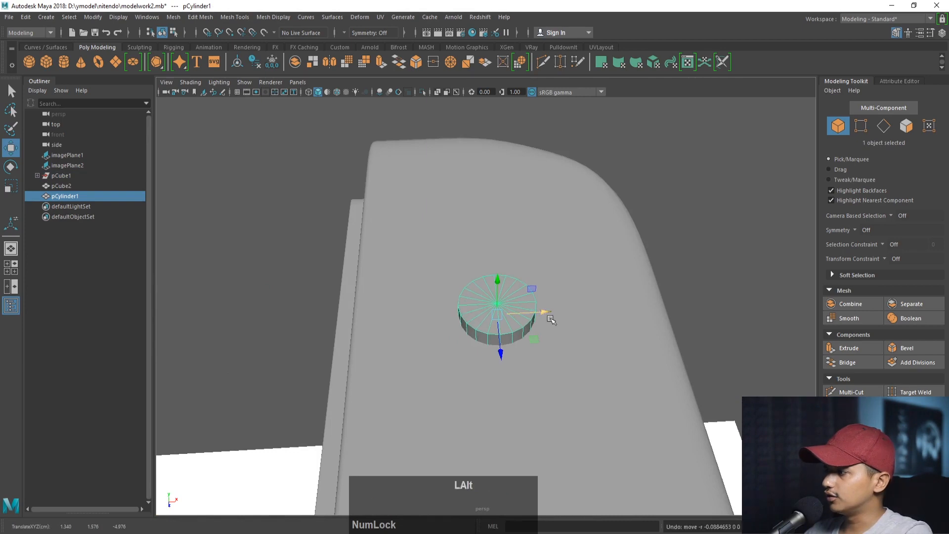
pyautogui.keyDown('alt'); pyautogui.moveTo(553, 317); pyautogui.dragTo(435, 315, button='right'); pyautogui.keyUp('alt')
pyautogui.keyDown('alt'); pyautogui.moveTo(436, 315); pyautogui.dragTo(416, 304); pyautogui.keyUp('alt')
pyautogui.keyDown('alt'); pyautogui.moveTo(416, 303); pyautogui.dragTo(419, 293); pyautogui.keyUp('alt')
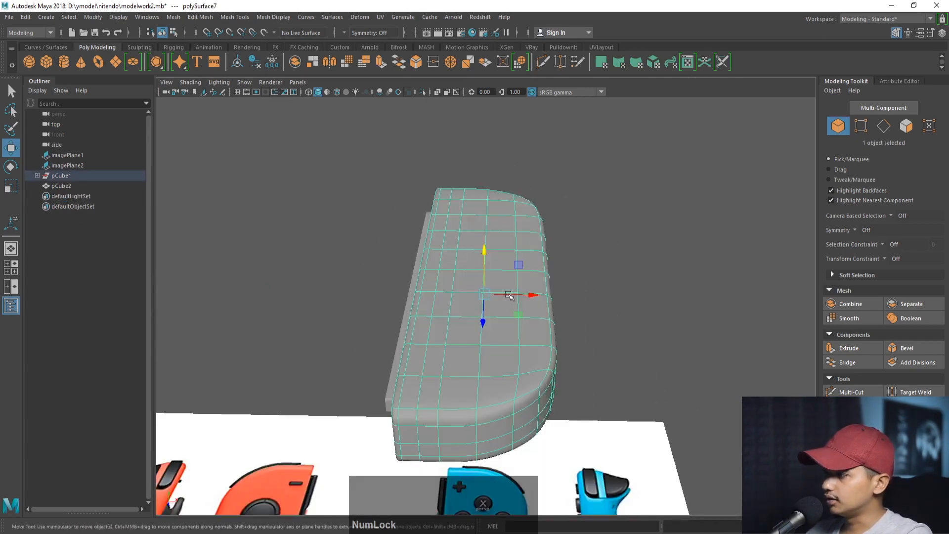
# Apply Smooth to the controller body with 1 division and check the denser mesh from several angles.
pyautogui.keyDown('alt'); pyautogui.moveTo(515, 294); pyautogui.dragTo(333, 280); pyautogui.keyUp('alt')
pyautogui.keyDown('alt'); pyautogui.moveTo(505, 278); pyautogui.dragTo(566, 285); pyautogui.keyUp('alt')
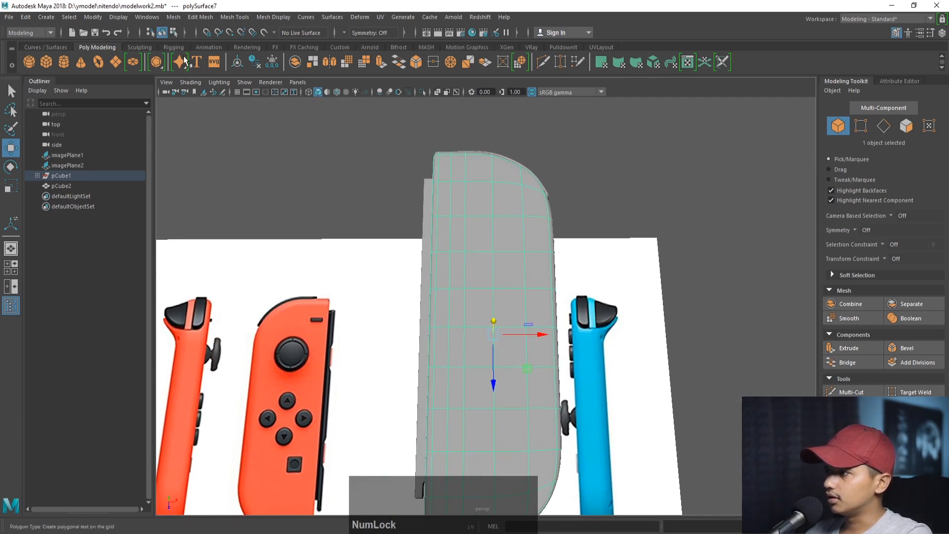
pyautogui.click(173, 18)
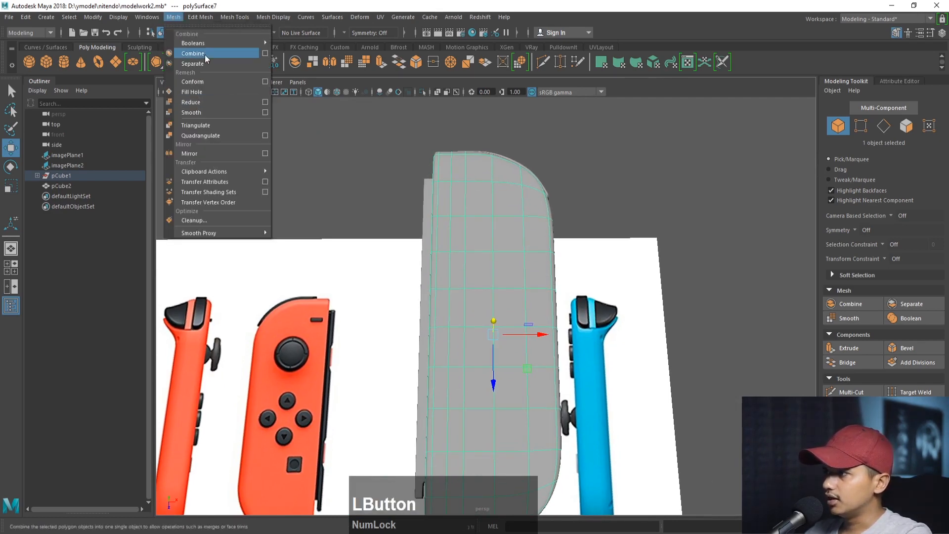
pyautogui.click(205, 114)
pyautogui.keyDown('alt'); pyautogui.moveTo(447, 225); pyautogui.dragTo(420, 194); pyautogui.keyUp('alt')
pyautogui.keyDown('alt'); pyautogui.moveTo(420, 195); pyautogui.dragTo(427, 196, button='right'); pyautogui.keyUp('alt')
pyautogui.keyDown('alt'); pyautogui.moveTo(427, 196); pyautogui.dragTo(476, 234); pyautogui.keyUp('alt')
pyautogui.keyDown('alt'); pyautogui.moveTo(391, 238); pyautogui.dragTo(384, 209); pyautogui.keyUp('alt')
pyautogui.keyDown('alt'); pyautogui.moveTo(384, 208); pyautogui.dragTo(452, 232, button='right'); pyautogui.keyUp('alt')
pyautogui.keyDown('alt'); pyautogui.moveTo(453, 232); pyautogui.dragTo(424, 237); pyautogui.keyUp('alt')
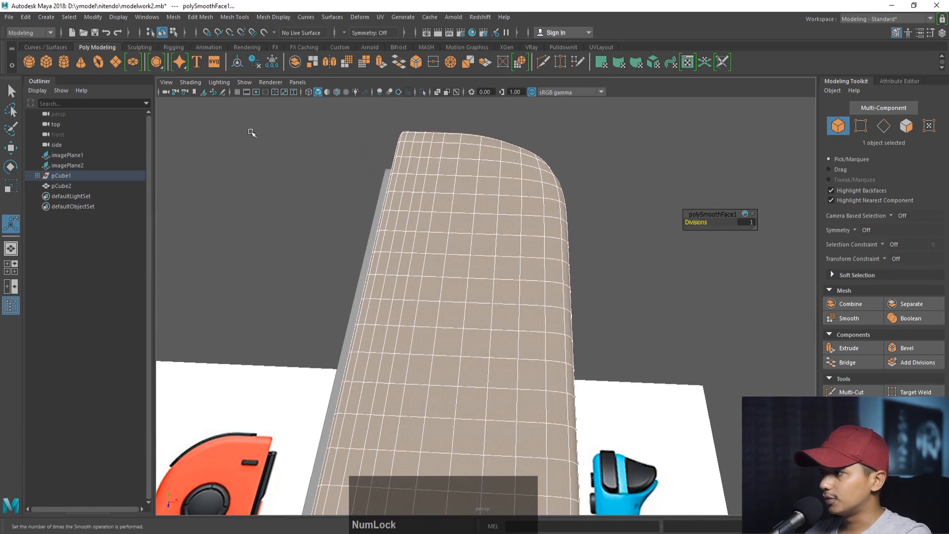
# Examine how single faces of the controller body compare in size with the X, A and B buttons of the reference.
pyautogui.click(200, 17)
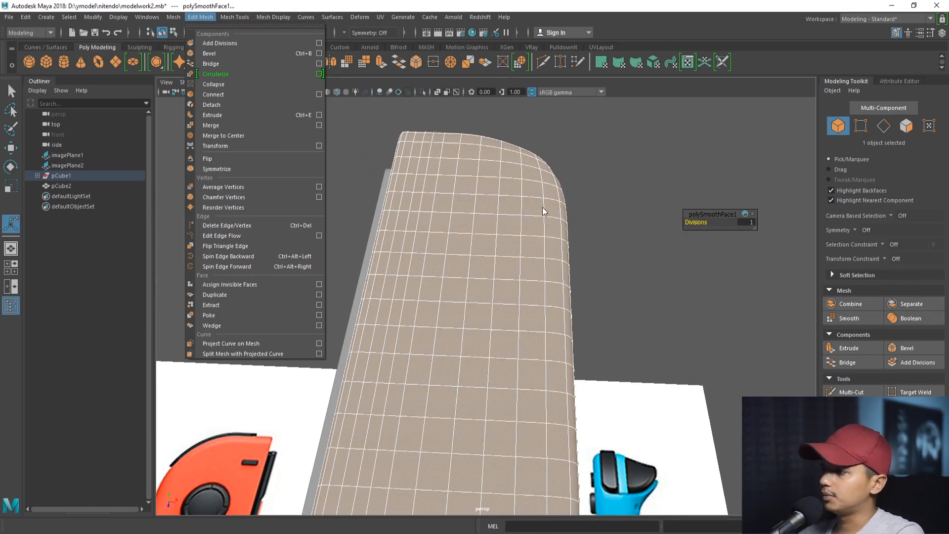
pyautogui.press('alt')
pyautogui.keyDown('alt'); pyautogui.moveTo(460, 194); pyautogui.dragTo(494, 202, button='right'); pyautogui.keyUp('alt')
pyautogui.press('space')
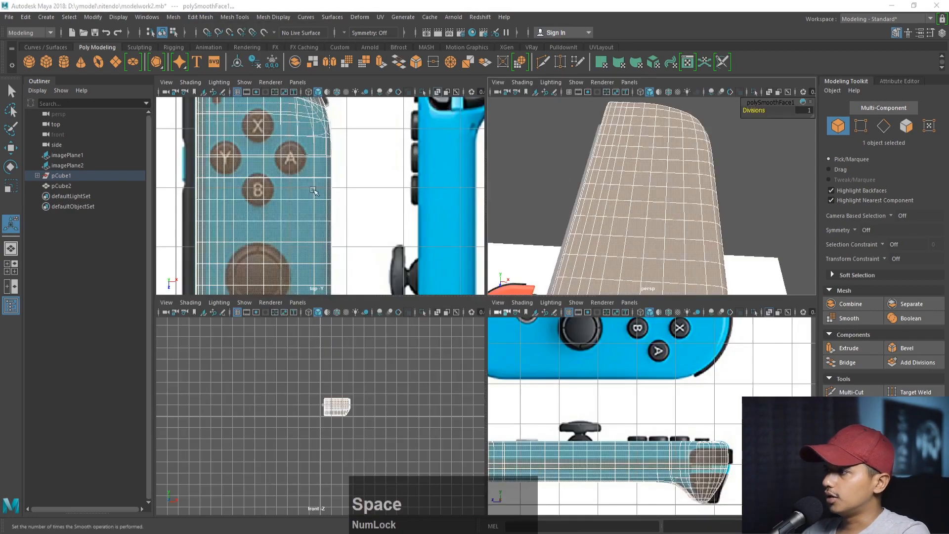
pyautogui.press('space')
pyautogui.keyDown('alt'); pyautogui.moveTo(299, 183); pyautogui.dragTo(360, 220, button='right'); pyautogui.keyUp('alt')
pyautogui.keyDown('alt'); pyautogui.moveTo(360, 220); pyautogui.dragTo(388, 229, button='middle'); pyautogui.keyUp('alt')
pyautogui.moveTo(377, 170); pyautogui.dragTo(377, 195, button='right')
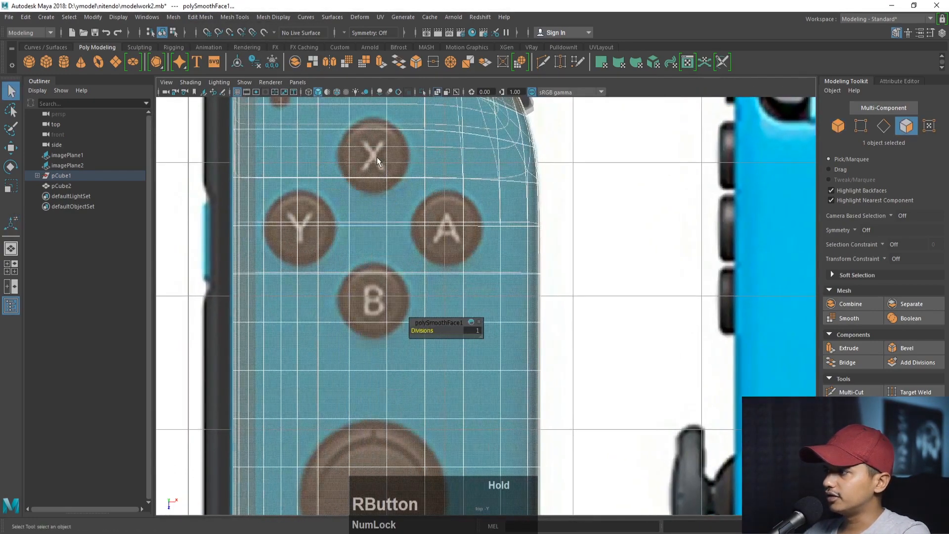
pyautogui.click(375, 159)
pyautogui.click(396, 155)
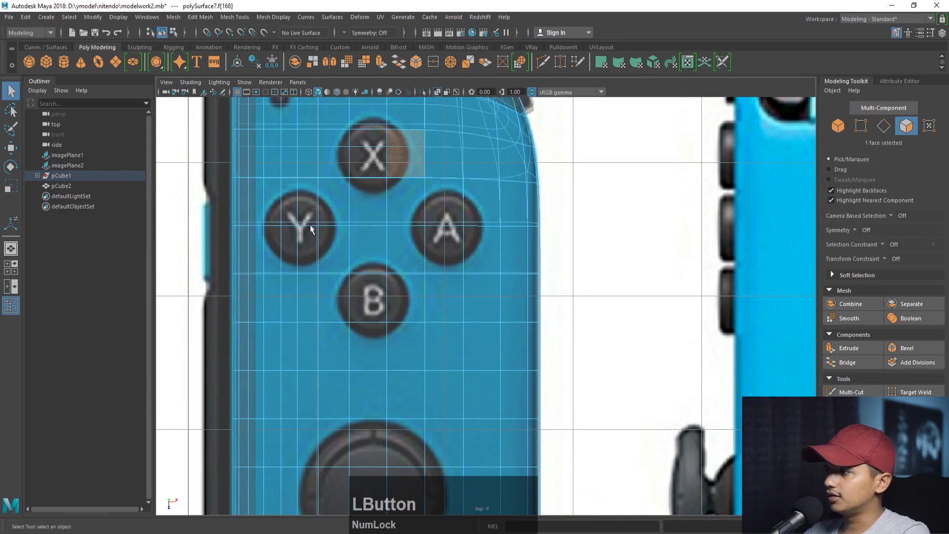
pyautogui.click(445, 203)
pyautogui.click(454, 238)
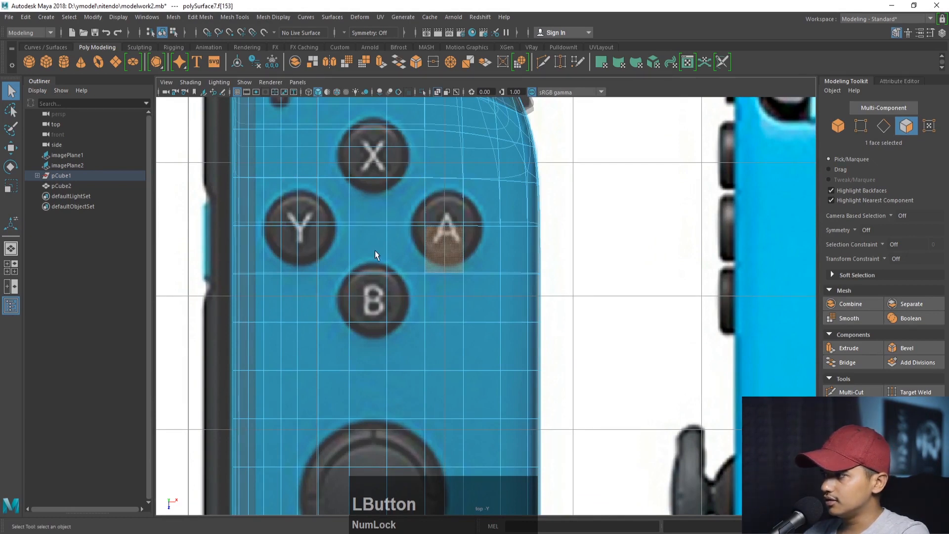
pyautogui.click(354, 282)
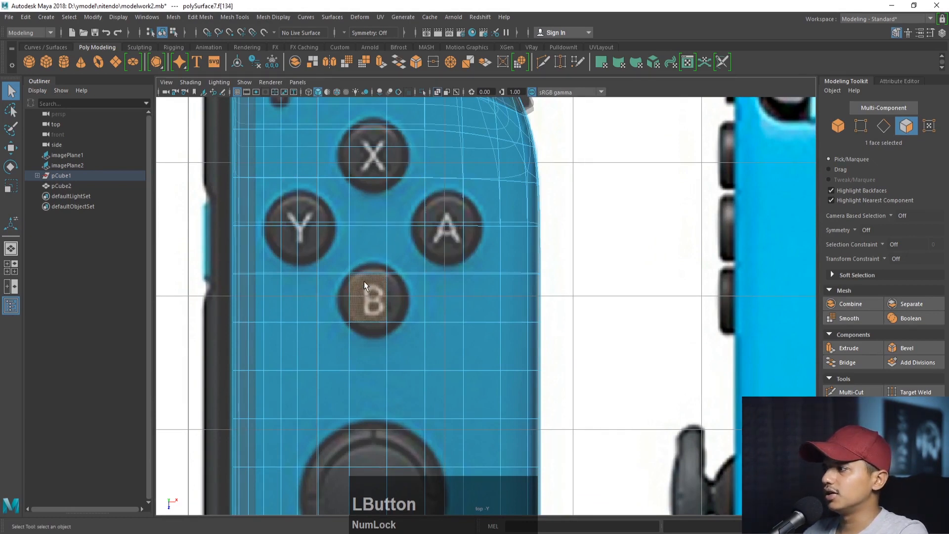
# Select the whole controller body and set its Smooth division levels to 2.
pyautogui.moveTo(408, 197); pyautogui.dragTo(442, 176, button='right')
pyautogui.click(499, 211)
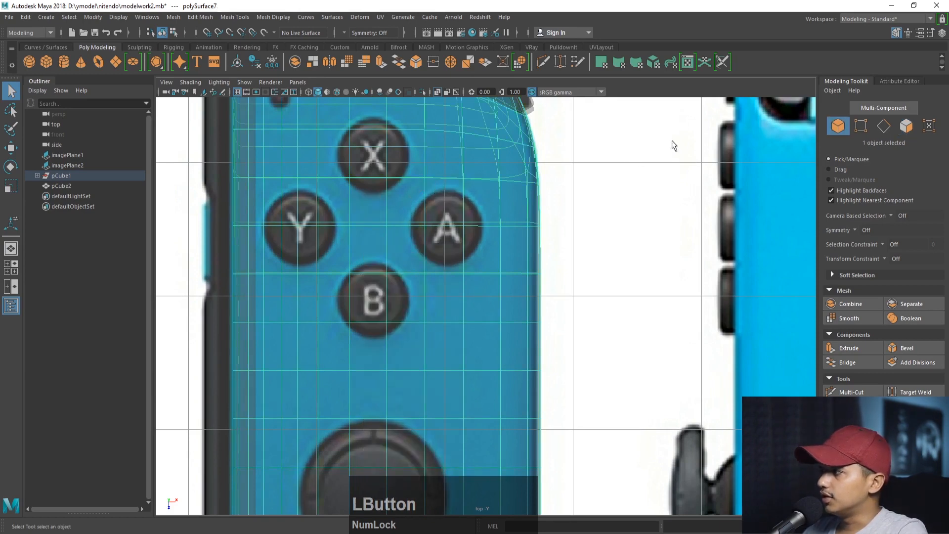
pyautogui.hotkey('ctrl', 'a')
pyautogui.press('space')
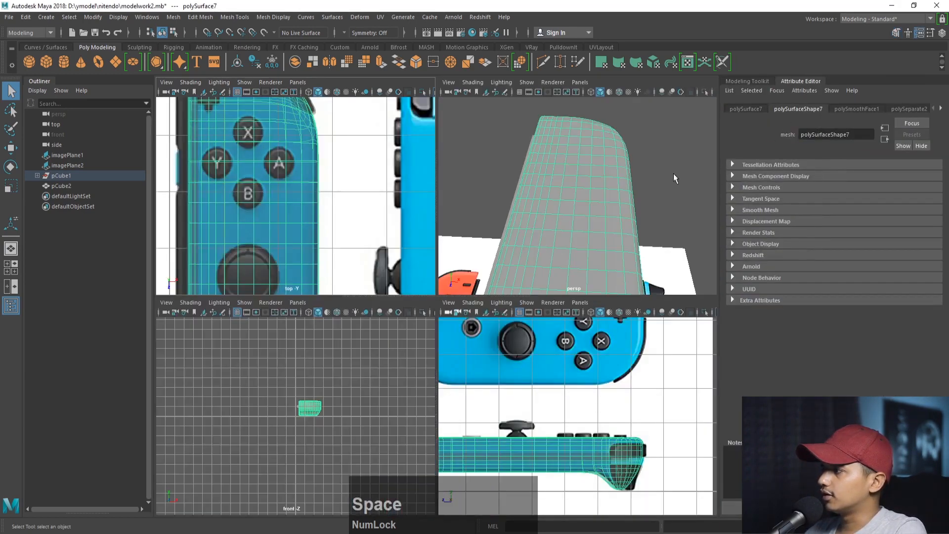
pyautogui.press('space')
pyautogui.click(857, 109)
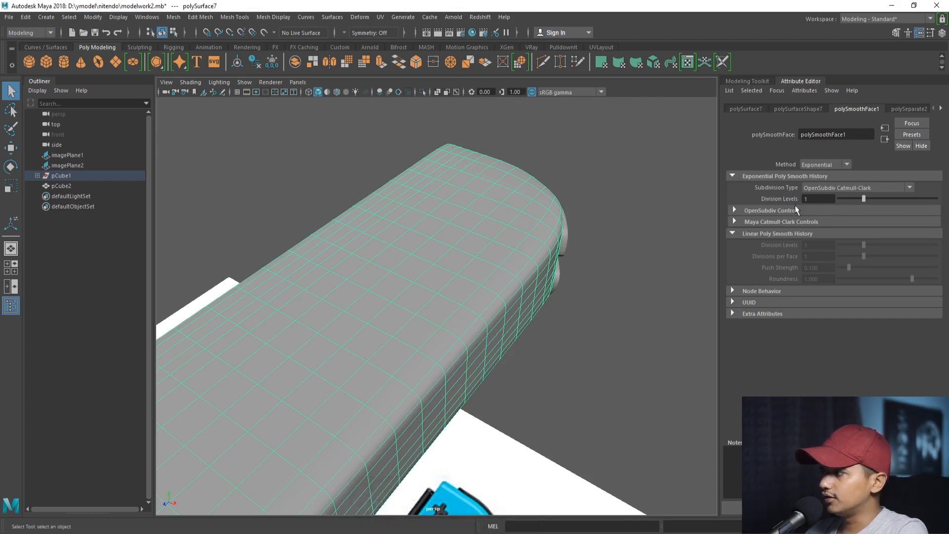
pyautogui.click(816, 198)
pyautogui.write('2')
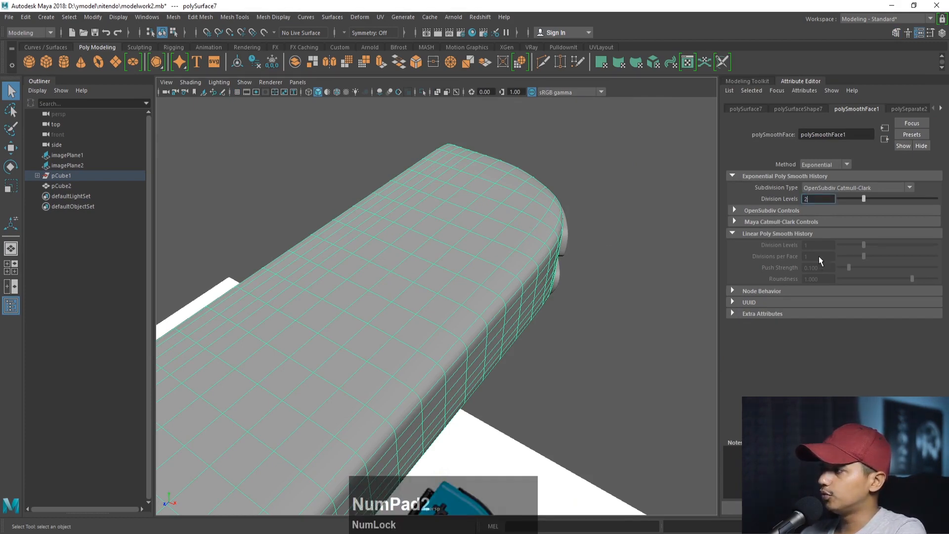
pyautogui.press('Return')
pyautogui.keyDown('alt'); pyautogui.moveTo(604, 274); pyautogui.dragTo(473, 211); pyautogui.keyUp('alt')
# Select the block of body faces over the middle of the Y button in the top view.
pyautogui.press('space')
pyautogui.press('space')
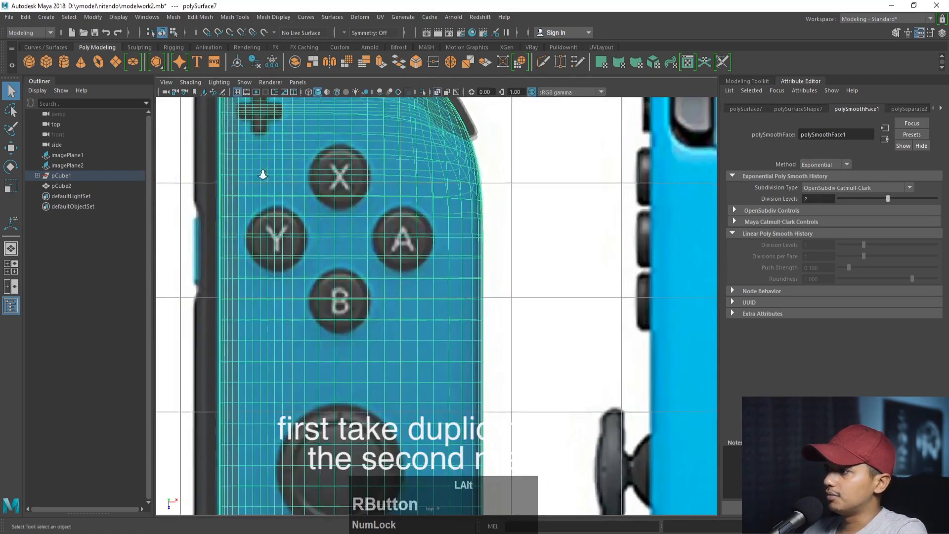
pyautogui.keyDown('alt'); pyautogui.moveTo(262, 174); pyautogui.dragTo(380, 247, button='right'); pyautogui.keyUp('alt')
pyautogui.keyDown('alt'); pyautogui.moveTo(381, 247); pyautogui.dragTo(466, 256, button='middle'); pyautogui.keyUp('alt')
pyautogui.moveTo(297, 212); pyautogui.dragTo(298, 240, button='right')
pyautogui.click(290, 205)
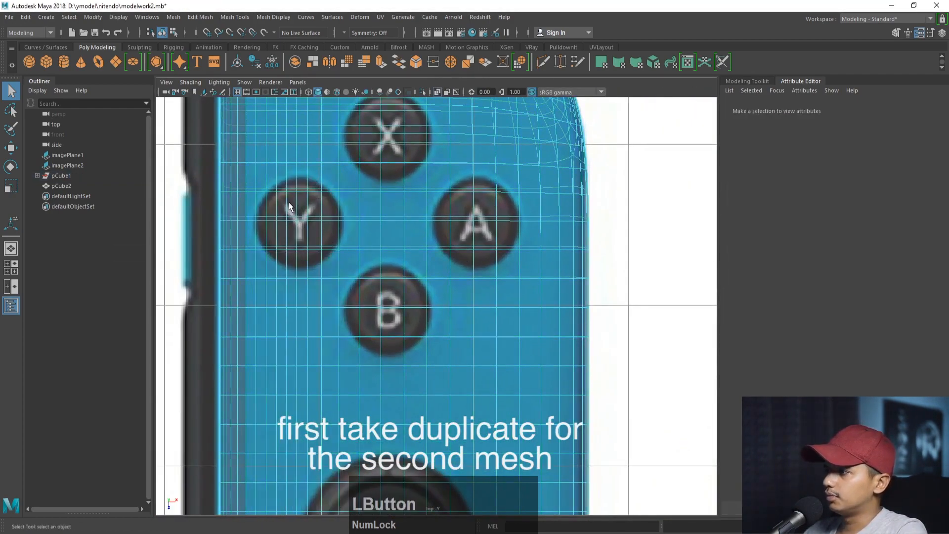
pyautogui.keyDown('alt'); pyautogui.moveTo(294, 204); pyautogui.dragTo(320, 209, button='middle'); pyautogui.keyUp('alt')
pyautogui.keyDown('alt'); pyautogui.moveTo(320, 210); pyautogui.dragTo(375, 260, button='right'); pyautogui.keyUp('alt')
pyautogui.keyDown('shift'); pyautogui.click(293, 185); pyautogui.keyUp('shift')
pyautogui.keyDown('shift'); pyautogui.click(310, 190); pyautogui.keyUp('shift')
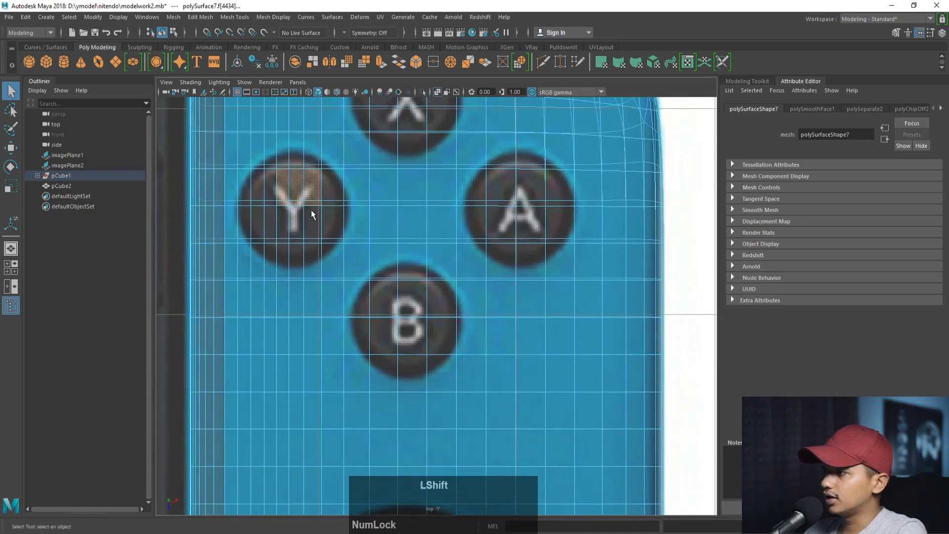
pyautogui.keyDown('shift'); pyautogui.click(298, 217); pyautogui.keyUp('shift')
pyautogui.keyDown('shift'); pyautogui.click(281, 217); pyautogui.keyUp('shift')
pyautogui.keyDown('shift'); pyautogui.click(269, 201); pyautogui.keyUp('shift')
pyautogui.keyDown('shift'); pyautogui.click(270, 228); pyautogui.keyUp('shift')
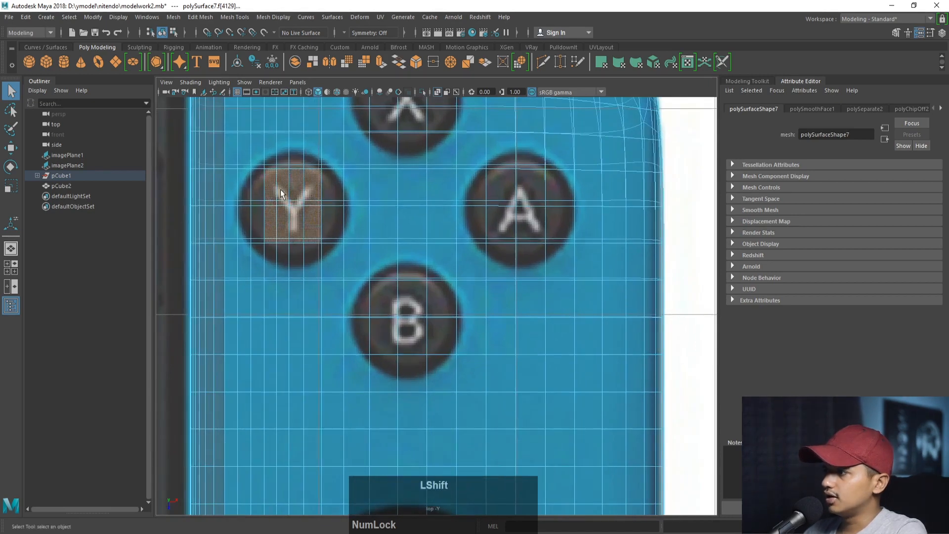
# Add the faces on both sides of the block to the selection so it spans the Y button's width.
pyautogui.keyDown('alt'); pyautogui.moveTo(338, 199); pyautogui.dragTo(351, 204, button='middle'); pyautogui.keyUp('alt')
pyautogui.keyDown('alt'); pyautogui.moveTo(351, 204); pyautogui.dragTo(382, 216, button='right'); pyautogui.keyUp('alt')
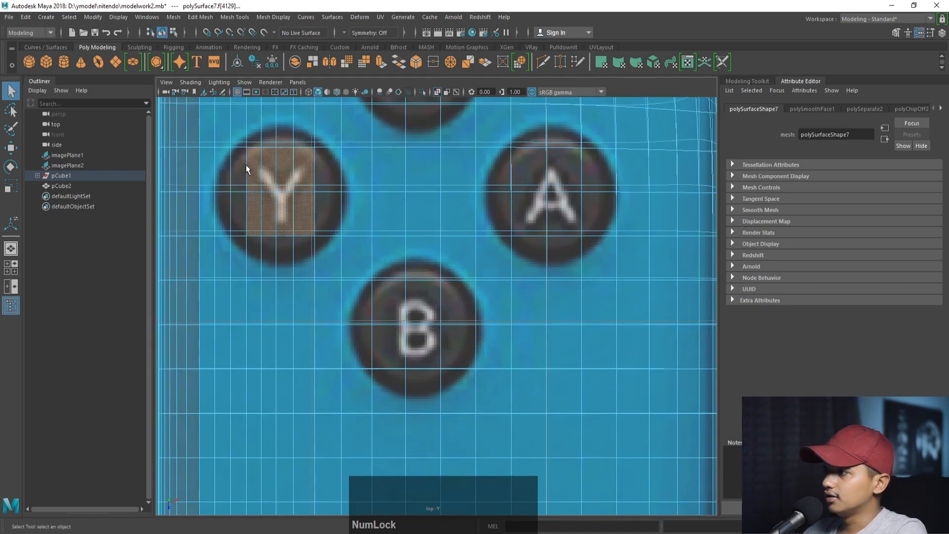
pyautogui.keyDown('shift'); pyautogui.click(238, 194); pyautogui.keyUp('shift')
pyautogui.keyDown('shift'); pyautogui.click(337, 217); pyautogui.keyUp('shift')
pyautogui.keyDown('alt'); pyautogui.moveTo(293, 174); pyautogui.dragTo(306, 208, button='middle'); pyautogui.keyUp('alt')
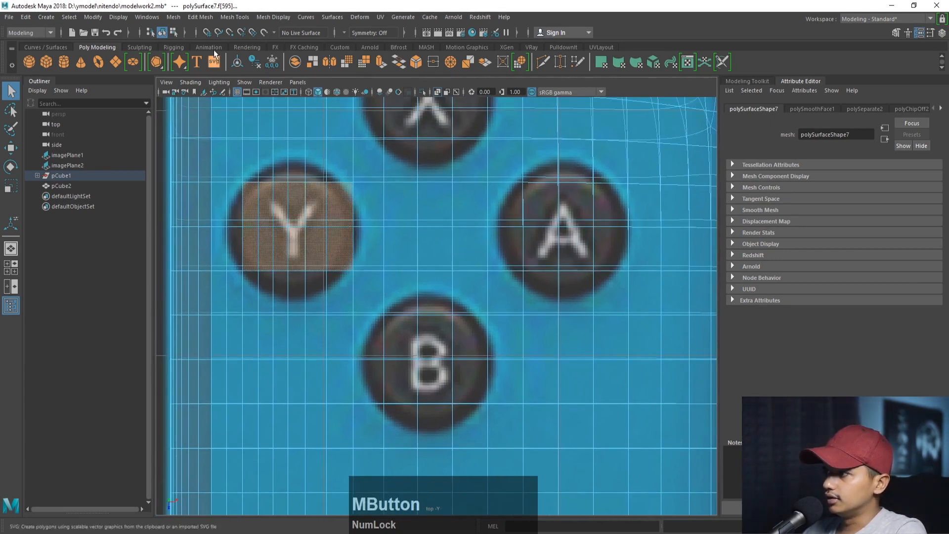
# Try Circularize on the selected Y-button faces and check the circle without smooth preview.
pyautogui.click(205, 17)
pyautogui.click(216, 73)
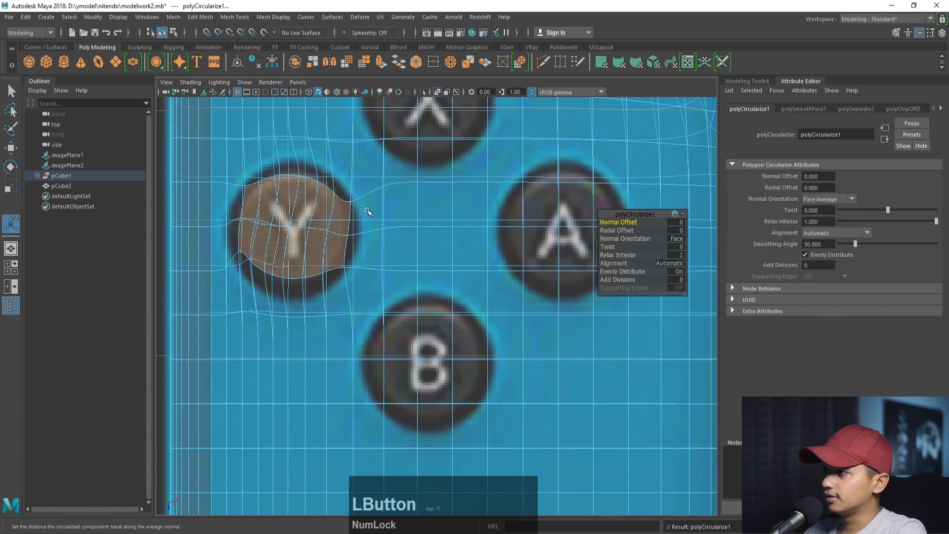
pyautogui.press('1')
pyautogui.press('space')
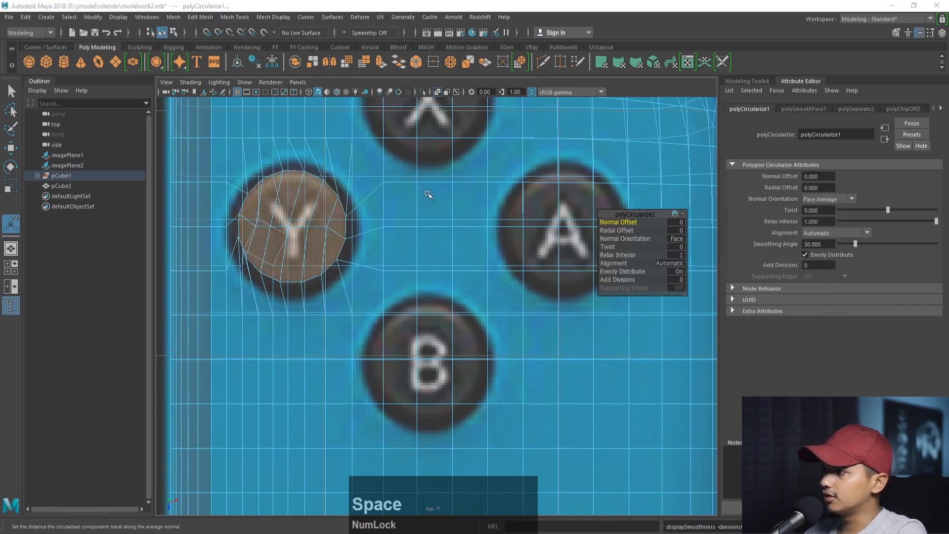
pyautogui.press('space')
pyautogui.keyDown('alt'); pyautogui.moveTo(519, 176); pyautogui.dragTo(491, 296, button='right'); pyautogui.keyUp('alt')
pyautogui.keyDown('alt'); pyautogui.moveTo(491, 296); pyautogui.dragTo(494, 330, button='middle'); pyautogui.keyUp('alt')
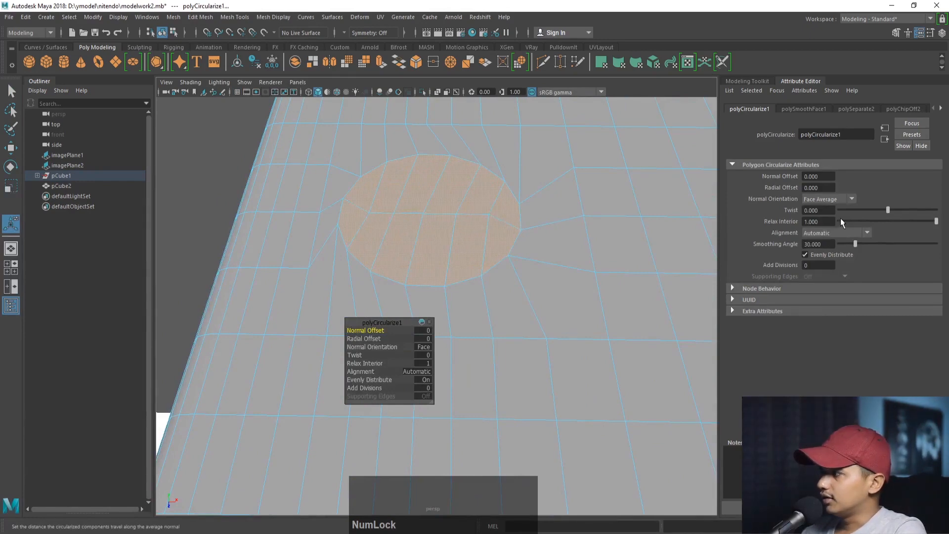
# Try a Circularize twist of 11.134 and a radial offset of 0.030 to fit the Y button.
pyautogui.moveTo(888, 209); pyautogui.dragTo(883, 208)
pyautogui.press('space')
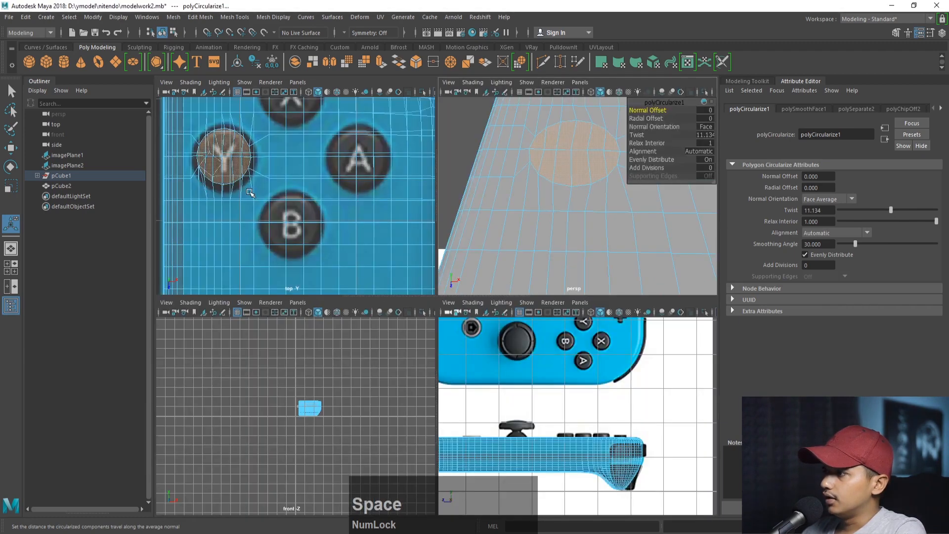
pyautogui.press('space')
pyautogui.keyDown('alt'); pyautogui.moveTo(240, 183); pyautogui.dragTo(294, 218, button='middle'); pyautogui.keyUp('alt')
pyautogui.keyDown('alt'); pyautogui.moveTo(293, 218); pyautogui.dragTo(324, 220, button='right'); pyautogui.keyUp('alt')
pyautogui.keyDown('alt'); pyautogui.moveTo(324, 220); pyautogui.dragTo(356, 224, button='middle'); pyautogui.keyUp('alt')
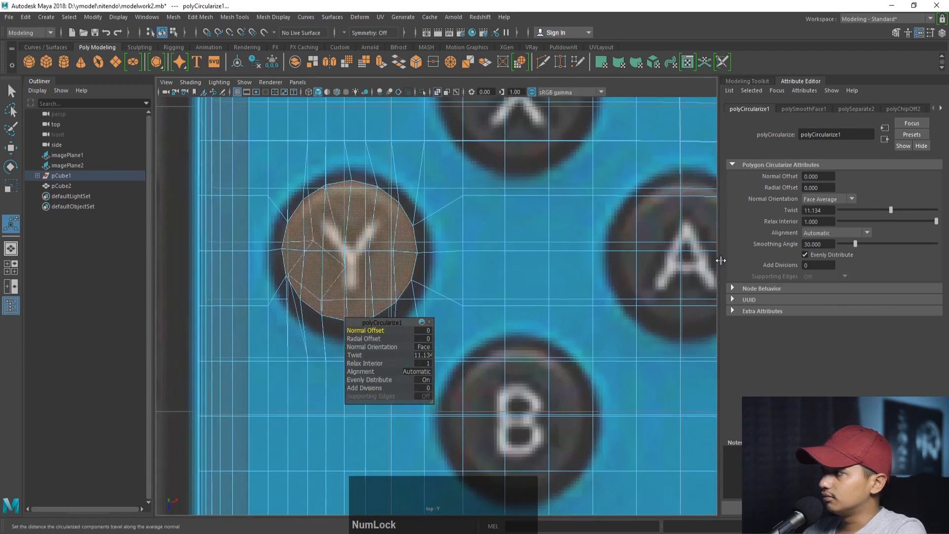
pyautogui.keyDown('ctrl'); pyautogui.moveTo(824, 191); pyautogui.dragTo(830, 192); pyautogui.keyUp('ctrl')
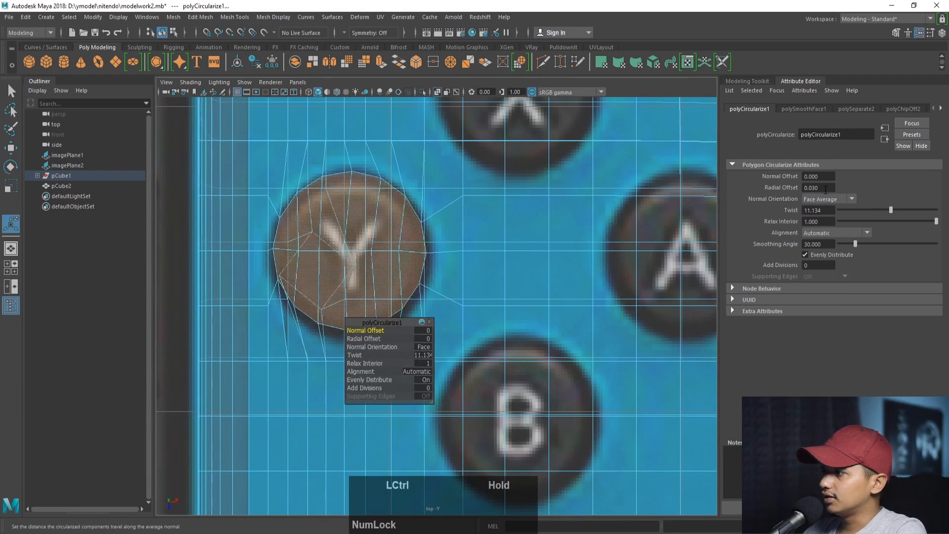
# Undo the radial offset, the twist and the Circularize on the Y-button faces.
pyautogui.hotkey('ctrl', 'z')
pyautogui.press('space')
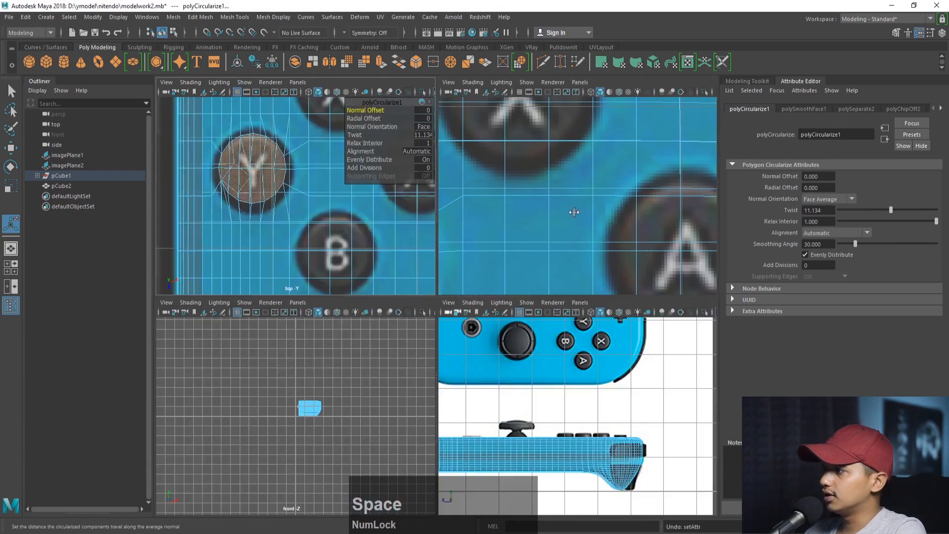
pyautogui.press('space')
pyautogui.keyDown('alt'); pyautogui.moveTo(606, 205); pyautogui.dragTo(482, 216, button='right'); pyautogui.keyUp('alt')
pyautogui.keyDown('alt'); pyautogui.moveTo(504, 267); pyautogui.dragTo(520, 144); pyautogui.keyUp('alt')
pyautogui.press('z')
pyautogui.press('z')
pyautogui.press('z')
pyautogui.press('z')
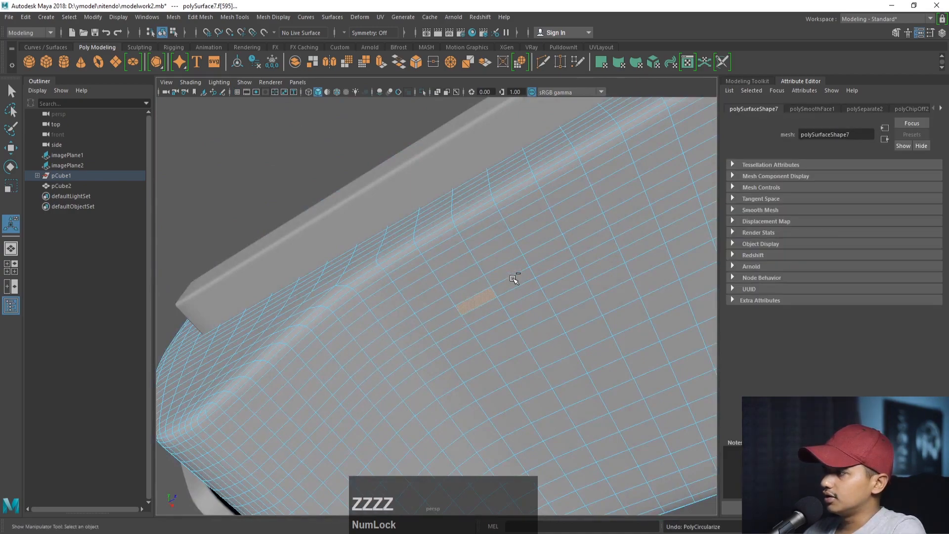
# Circularize the Y-button faces with a twist of 14.845 and a radial offset of 0.030.
pyautogui.keyDown('alt'); pyautogui.moveTo(495, 222); pyautogui.dragTo(429, 306); pyautogui.keyUp('alt')
pyautogui.click(201, 17)
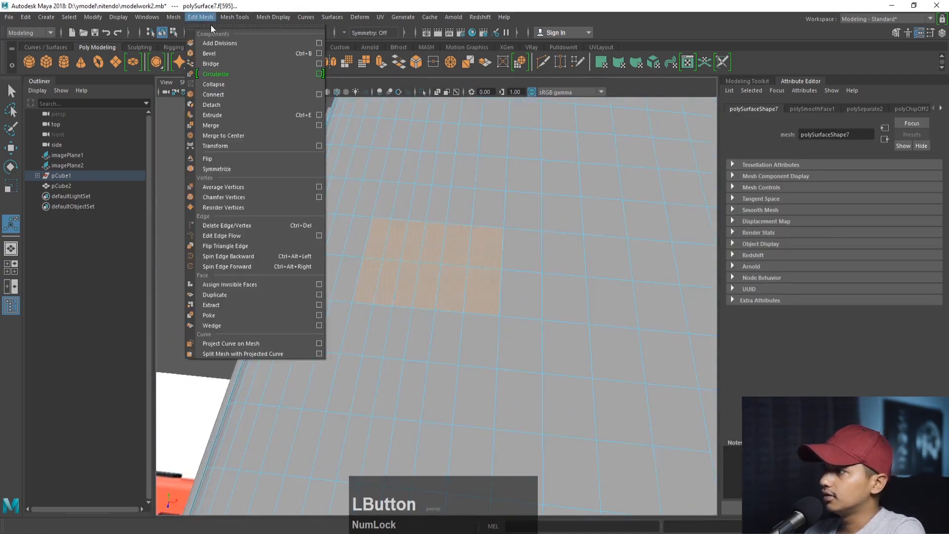
pyautogui.click(230, 73)
pyautogui.keyDown('alt'); pyautogui.moveTo(409, 180); pyautogui.dragTo(569, 218, button='right'); pyautogui.keyUp('alt')
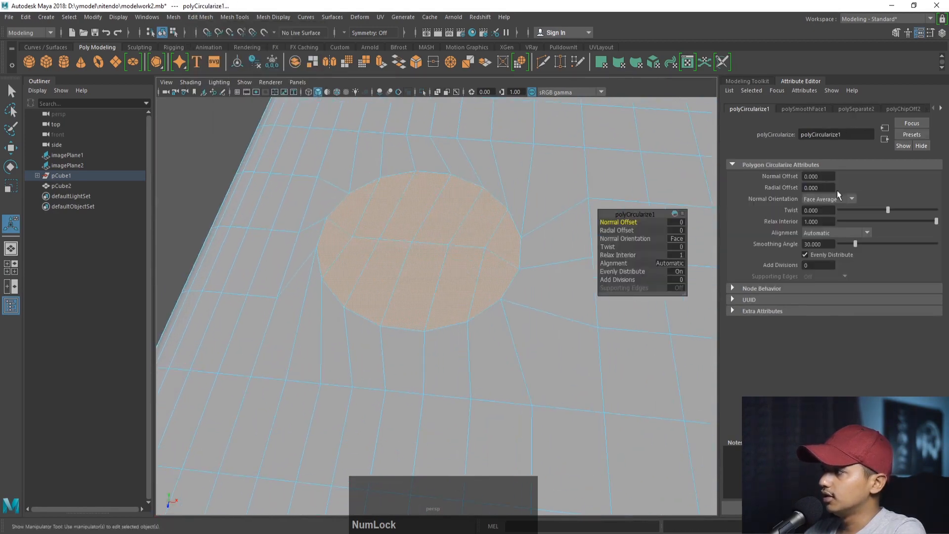
pyautogui.moveTo(890, 211); pyautogui.dragTo(891, 211)
pyautogui.keyDown('ctrl'); pyautogui.moveTo(830, 188); pyautogui.dragTo(833, 188); pyautogui.keyUp('ctrl')
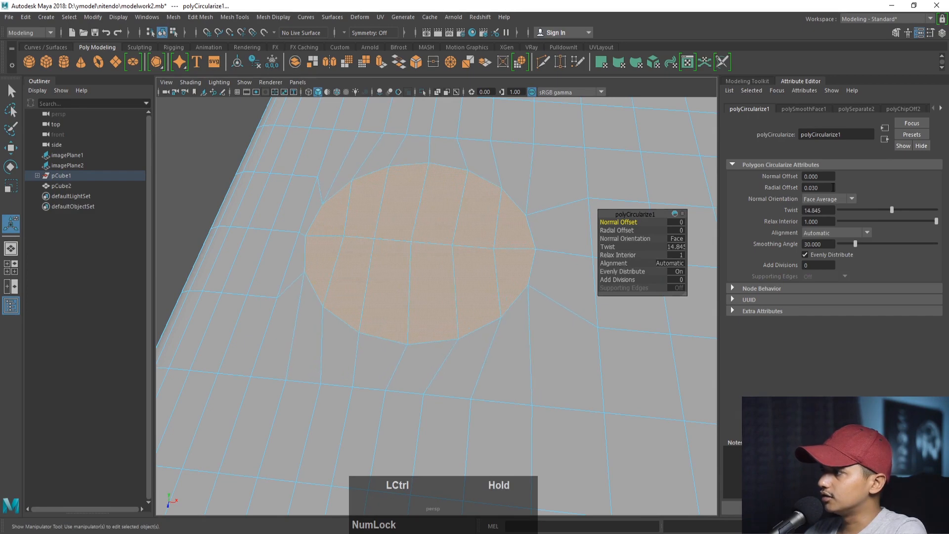
# Move the circular faces slightly in the top view to centre them on the Y button of the reference.
pyautogui.press('space')
pyautogui.press('space')
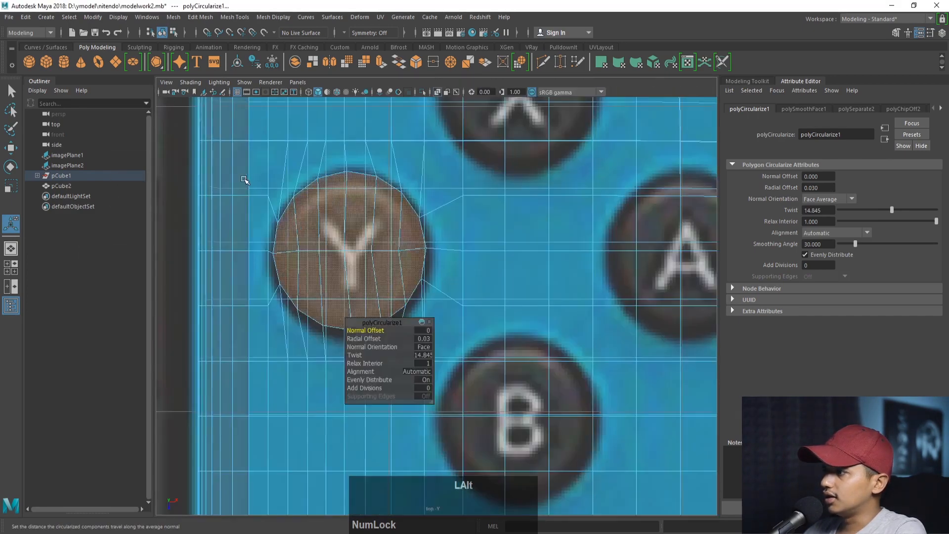
pyautogui.keyDown('alt'); pyautogui.moveTo(254, 178); pyautogui.dragTo(280, 196, button='middle'); pyautogui.keyUp('alt')
pyautogui.press('w')
pyautogui.moveTo(366, 305); pyautogui.dragTo(368, 292)
pyautogui.keyDown('alt'); pyautogui.moveTo(393, 250); pyautogui.dragTo(363, 263, button='middle'); pyautogui.keyUp('alt')
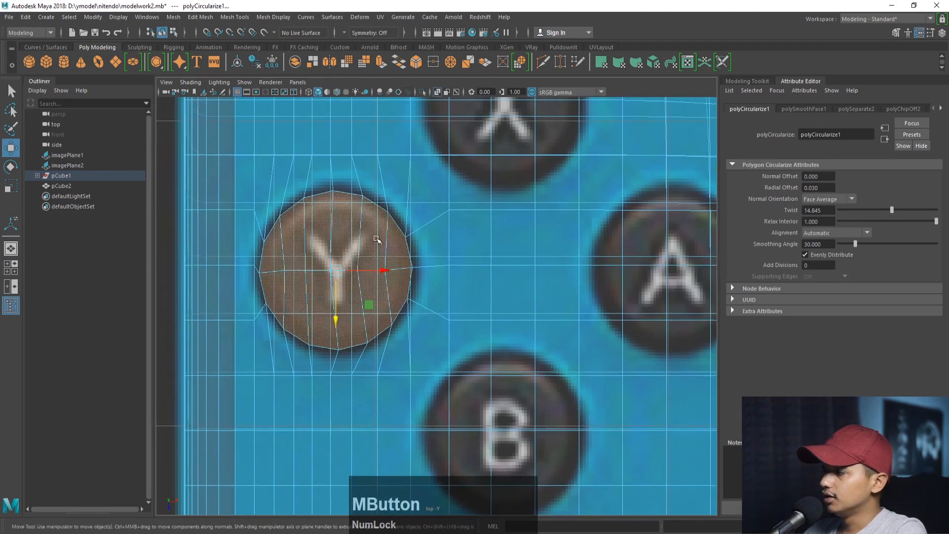
# Extrude the circular faces and scale them slightly inward to form a thin rim around the Y-button area.
pyautogui.press('space')
pyautogui.press('space')
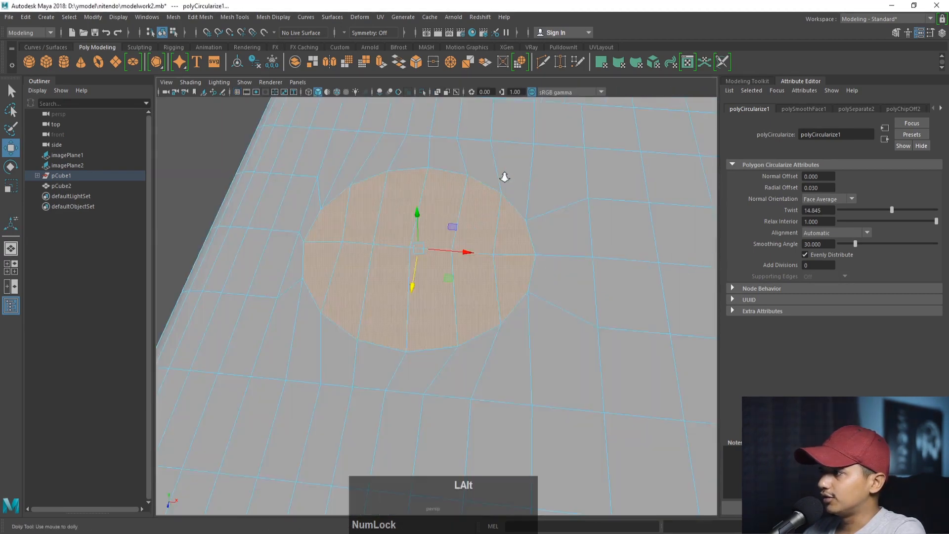
pyautogui.scroll(3, 505, 179)
pyautogui.keyDown('alt'); pyautogui.moveTo(513, 203); pyautogui.dragTo(558, 238, button='middle'); pyautogui.keyUp('alt')
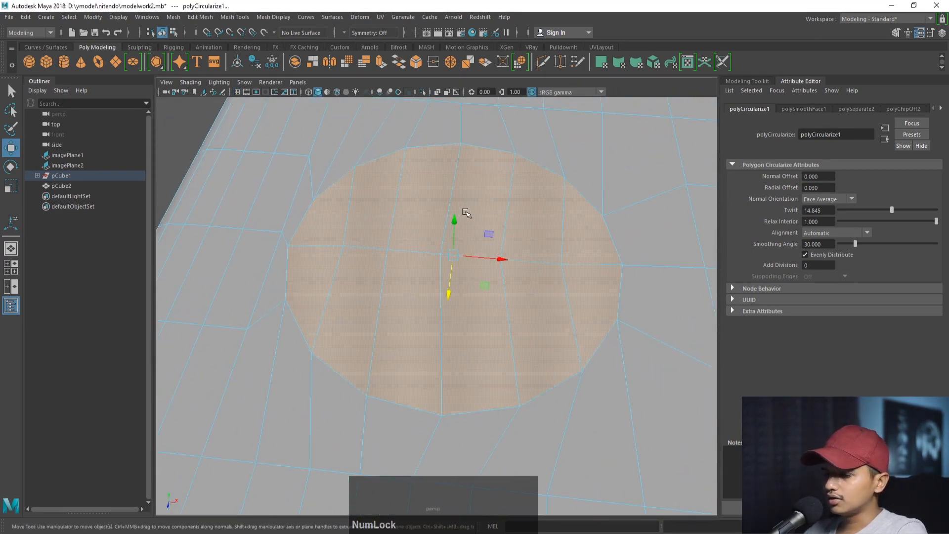
pyautogui.press('r')
pyautogui.click(454, 251)
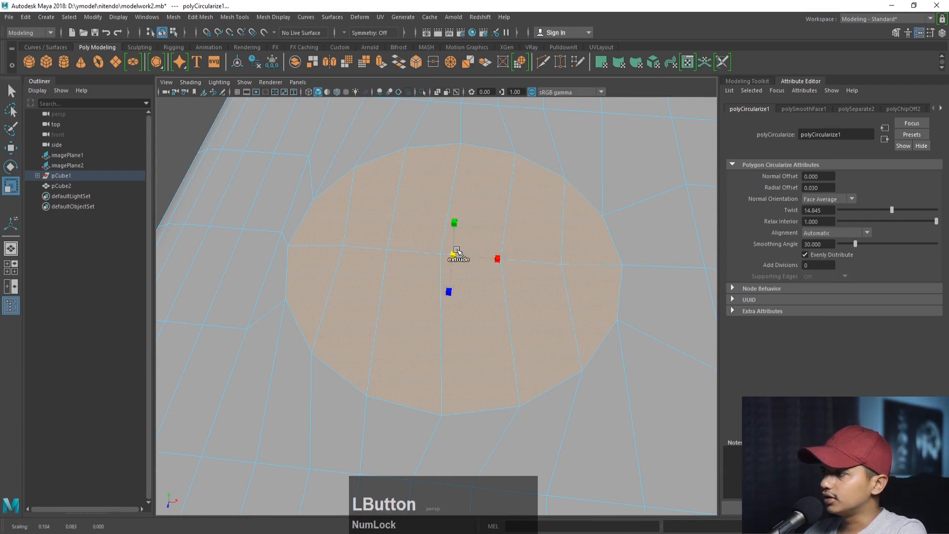
pyautogui.keyDown('shift'); pyautogui.moveTo(455, 253); pyautogui.dragTo(452, 253); pyautogui.keyUp('shift')
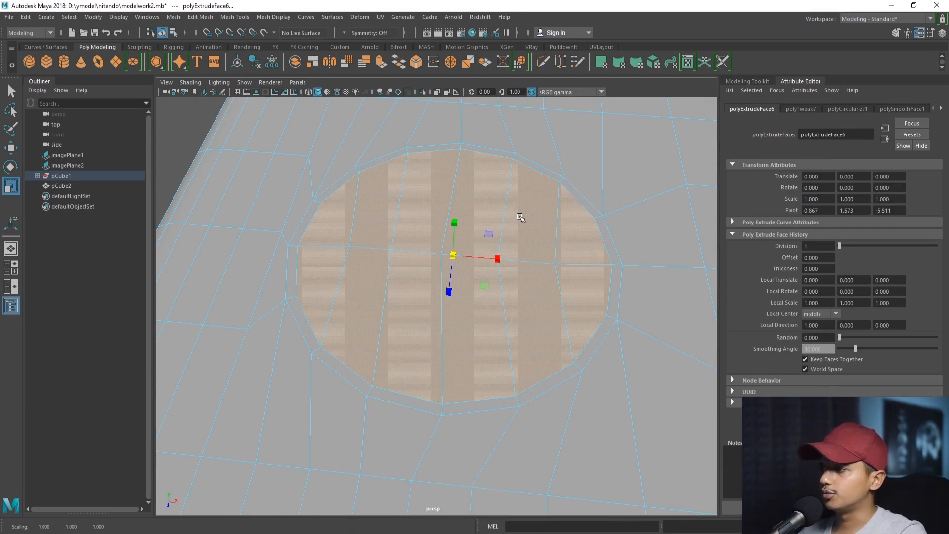
# Extrude the Y-button faces downward in two stages, shallow then deep, and extrude the hole's floor slightly inward.
pyautogui.press('Num_Lock')
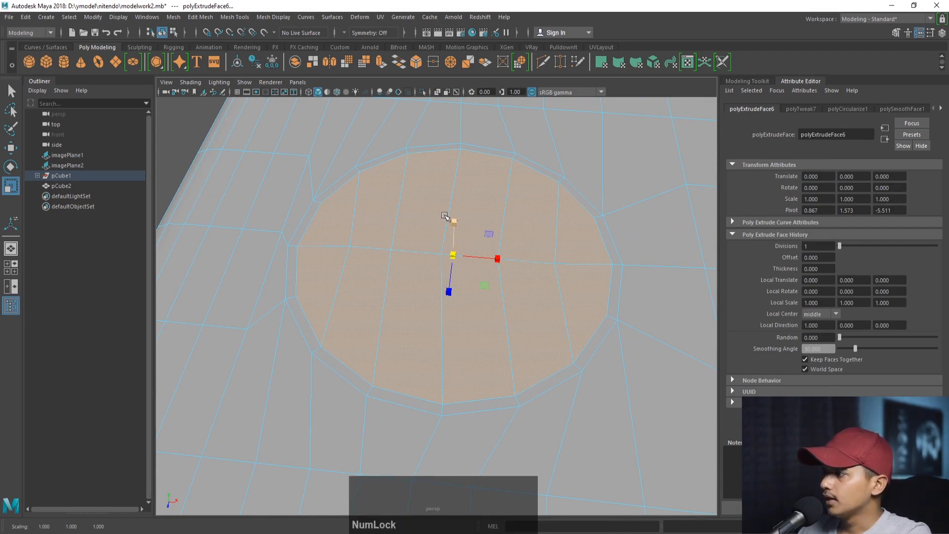
pyautogui.press('w')
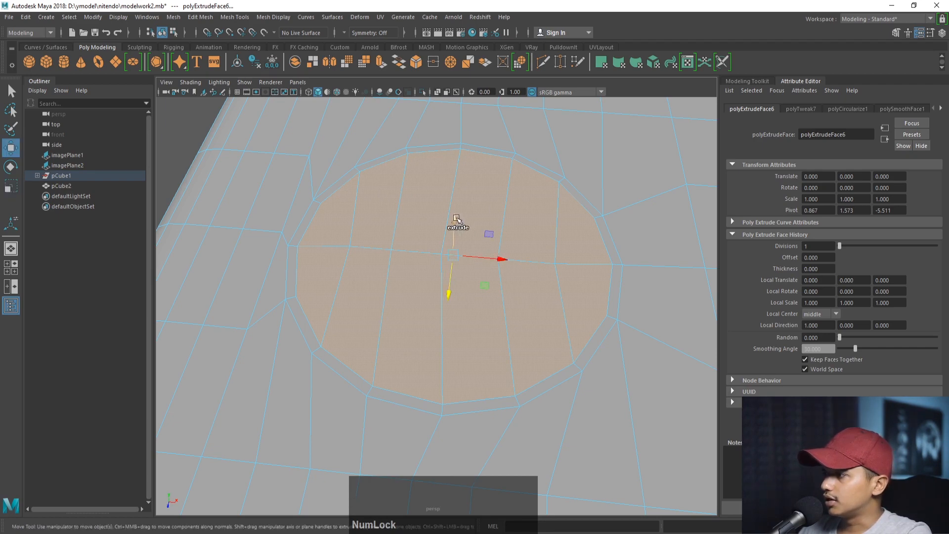
pyautogui.keyDown('shift'); pyautogui.moveTo(453, 223); pyautogui.dragTo(451, 228); pyautogui.keyUp('shift')
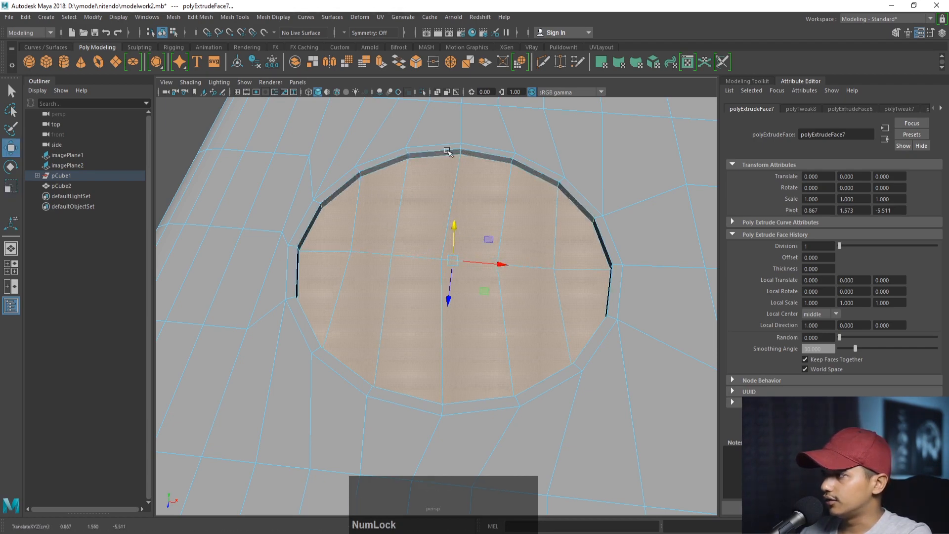
pyautogui.keyDown('shift'); pyautogui.moveTo(457, 225); pyautogui.dragTo(453, 239); pyautogui.keyUp('shift')
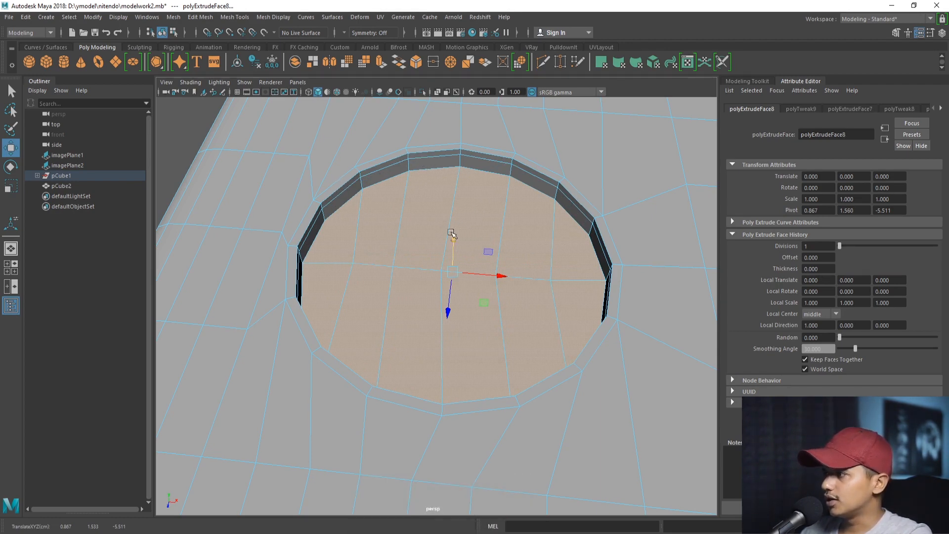
pyautogui.moveTo(452, 233); pyautogui.dragTo(452, 271)
pyautogui.keyDown('alt'); pyautogui.moveTo(449, 269); pyautogui.dragTo(399, 212, button='middle'); pyautogui.keyUp('alt')
pyautogui.press('r')
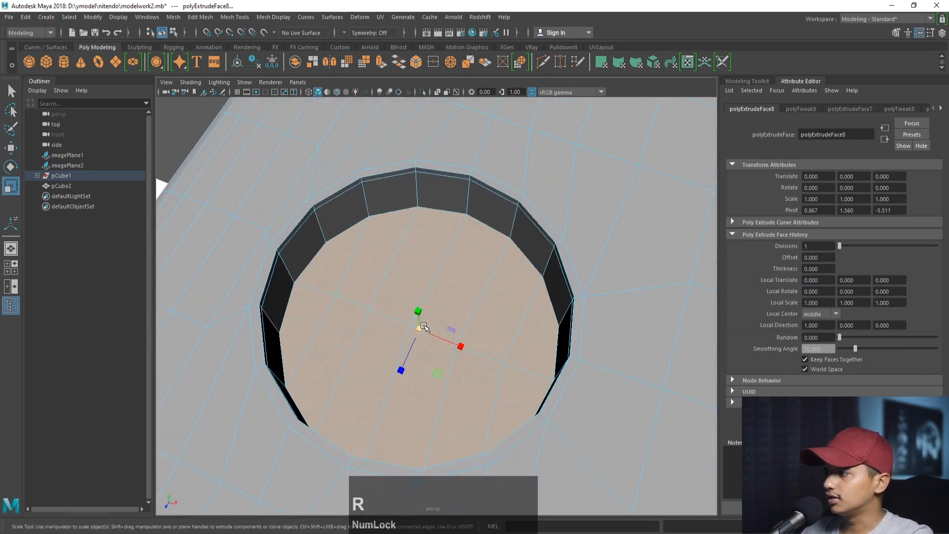
# Preview the body smoothed and examine the Y-button hole in the perspective view.
pyautogui.press('3')
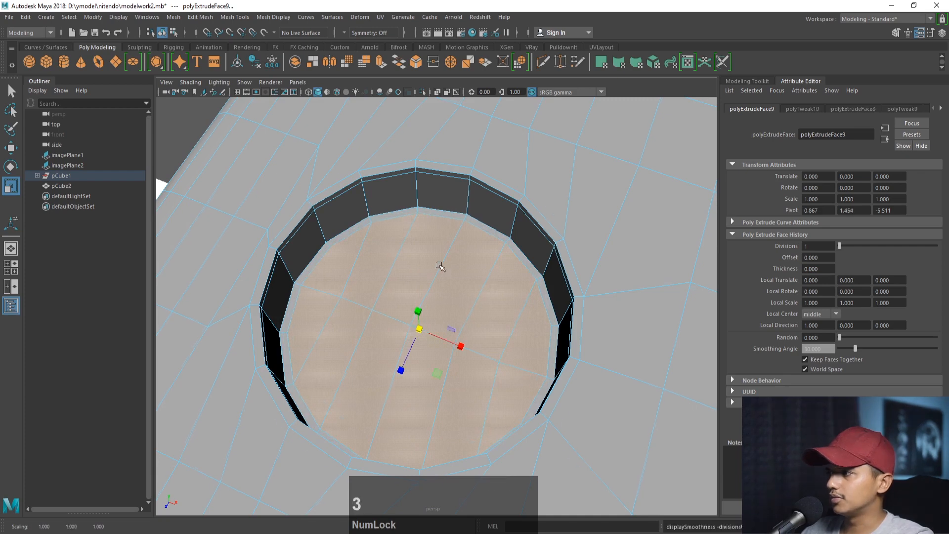
pyautogui.keyDown('alt'); pyautogui.moveTo(545, 260); pyautogui.dragTo(408, 268, button='right'); pyautogui.keyUp('alt')
pyautogui.keyDown('alt'); pyautogui.moveTo(408, 268); pyautogui.dragTo(459, 237); pyautogui.keyUp('alt')
pyautogui.moveTo(459, 237); pyautogui.dragTo(519, 210, button='right')
pyautogui.keyDown('alt'); pyautogui.moveTo(394, 209); pyautogui.dragTo(389, 321); pyautogui.keyUp('alt')
pyautogui.click(451, 320)
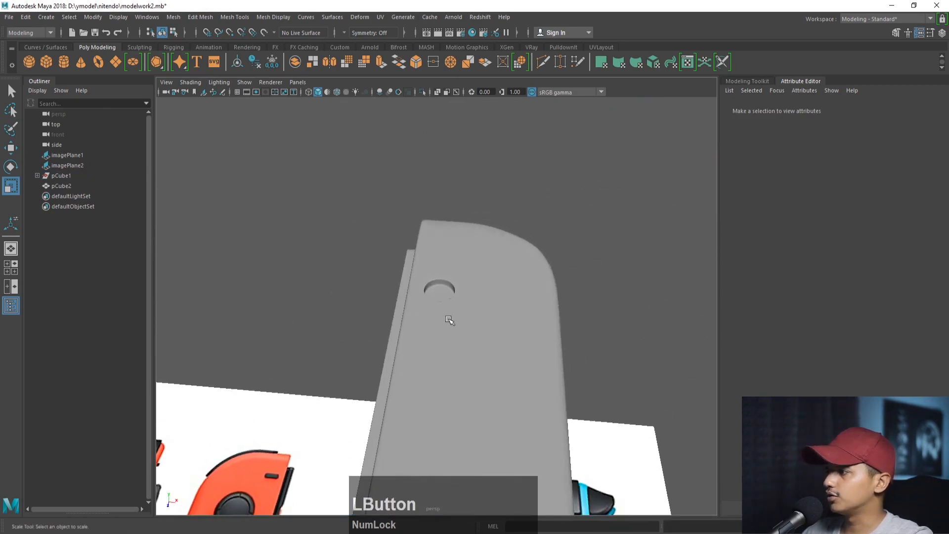
pyautogui.keyDown('alt'); pyautogui.moveTo(451, 320); pyautogui.dragTo(381, 284, button='middle'); pyautogui.keyUp('alt')
pyautogui.click(487, 218)
pyautogui.keyDown('alt'); pyautogui.moveTo(428, 250); pyautogui.dragTo(485, 316, button='right'); pyautogui.keyUp('alt')
pyautogui.keyDown('alt'); pyautogui.moveTo(485, 316); pyautogui.dragTo(466, 317, button='middle'); pyautogui.keyUp('alt')
pyautogui.scroll(-2, 466, 317)
# Select the body faces covering the X button in the top view and Circularize them.
pyautogui.click(415, 258)
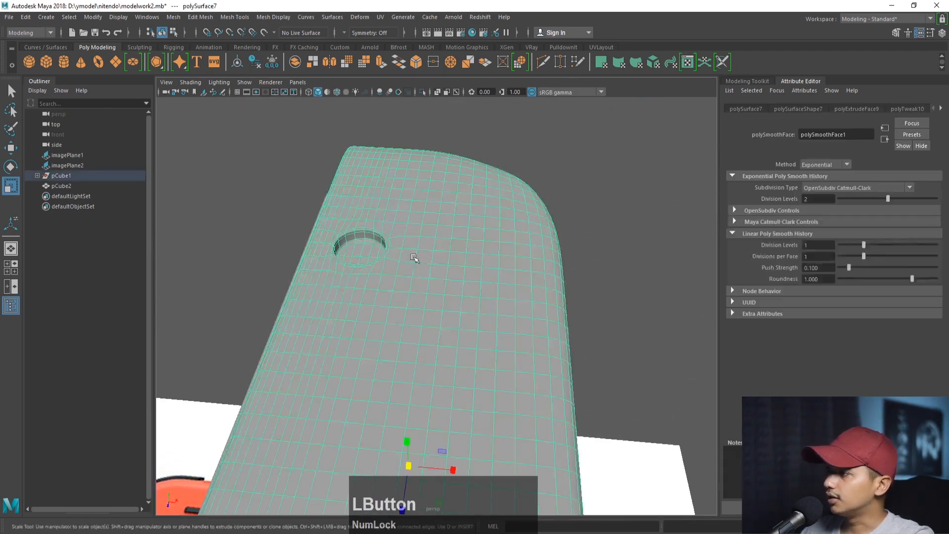
pyautogui.press('space')
pyautogui.press('space')
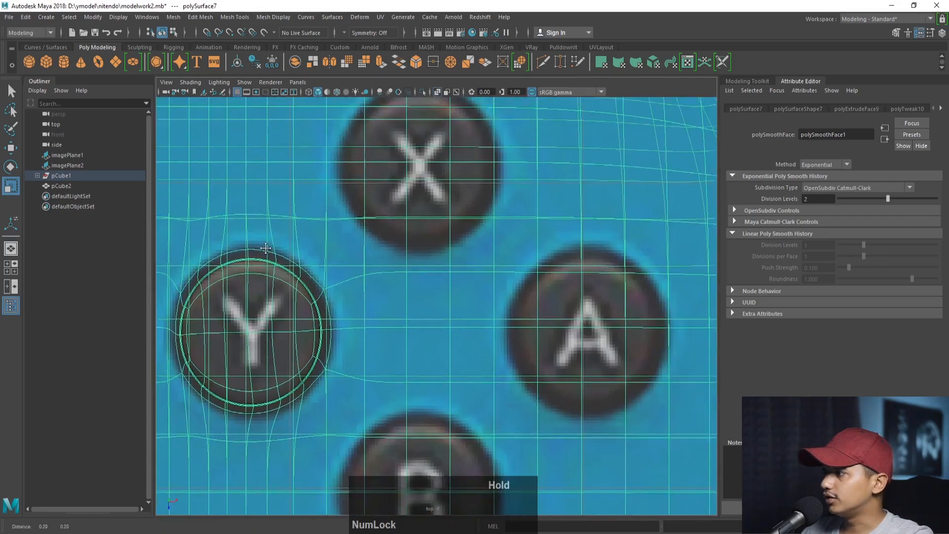
pyautogui.keyDown('alt'); pyautogui.moveTo(338, 215); pyautogui.dragTo(297, 275, button='middle'); pyautogui.keyUp('alt')
pyautogui.rightClick(374, 212)
pyautogui.moveTo(378, 213); pyautogui.dragTo(378, 240, button='right')
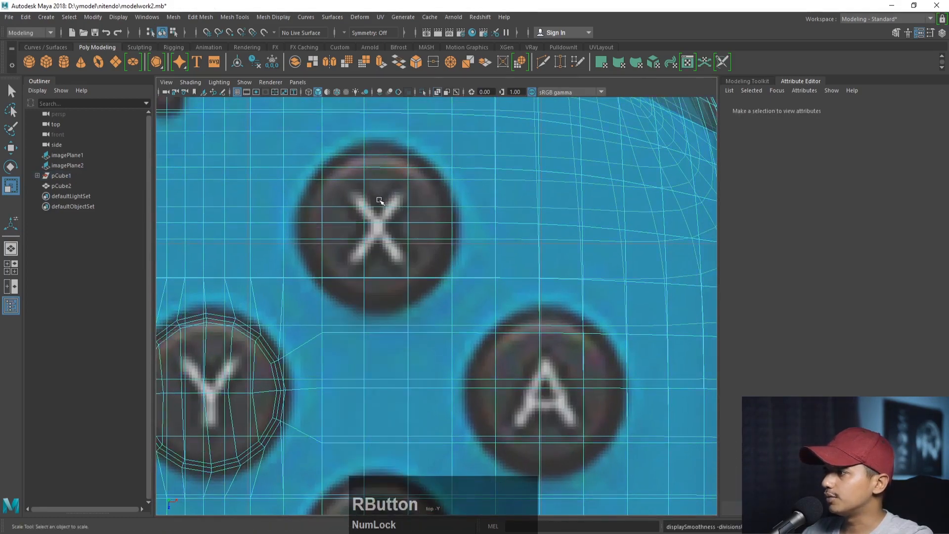
pyautogui.click(380, 201)
pyautogui.keyDown('shift'); pyautogui.click(350, 218); pyautogui.keyUp('shift')
pyautogui.keyDown('shift'); pyautogui.click(344, 243); pyautogui.keyUp('shift')
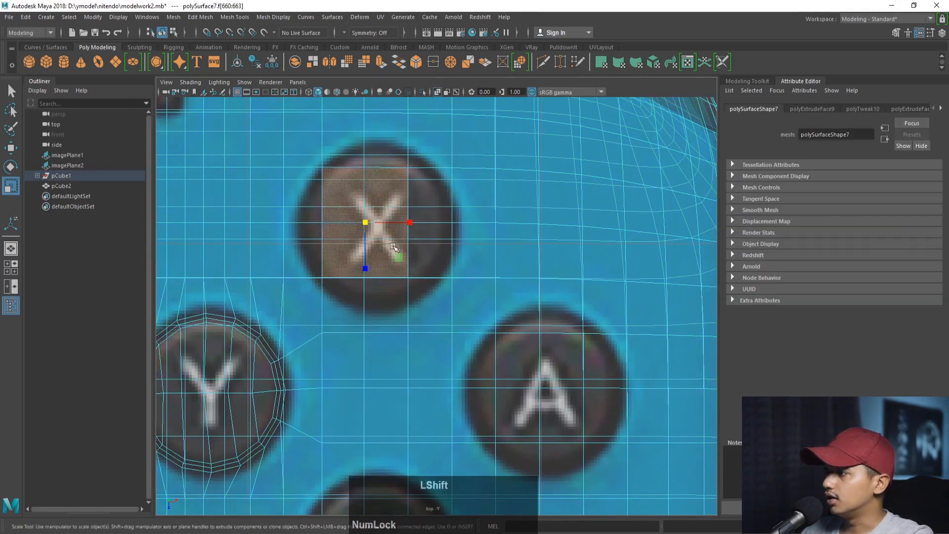
pyautogui.keyDown('shift'); pyautogui.click(434, 240); pyautogui.keyUp('shift')
pyautogui.keyDown('shift'); pyautogui.click(447, 198); pyautogui.keyUp('shift')
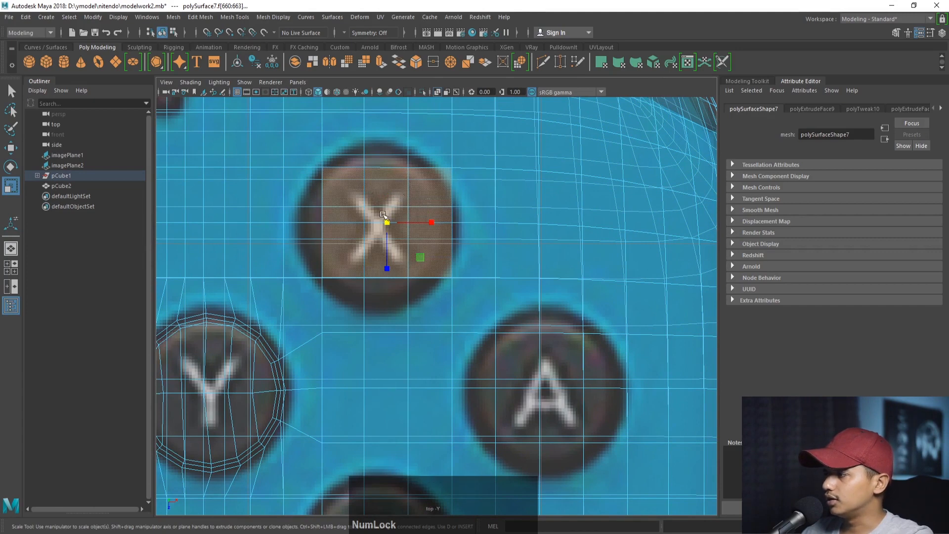
pyautogui.click(200, 17)
pyautogui.click(213, 76)
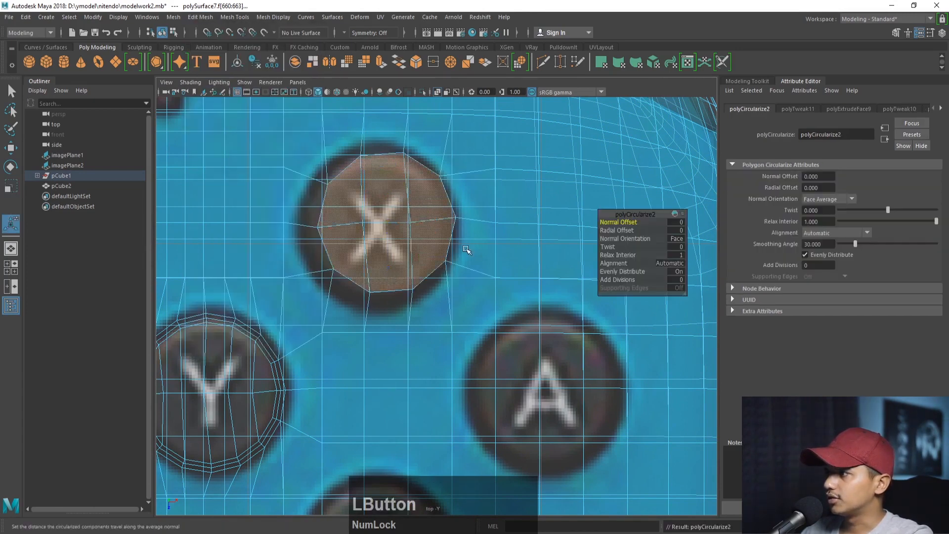
# Set the X-button circle's radial offset to 0.020 and its twist to -3.711.
pyautogui.press('space')
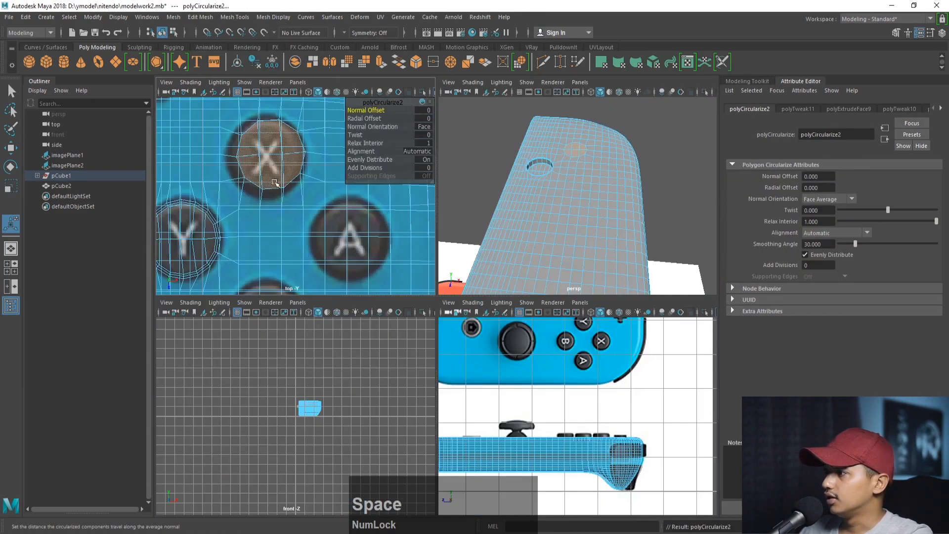
pyautogui.press('space')
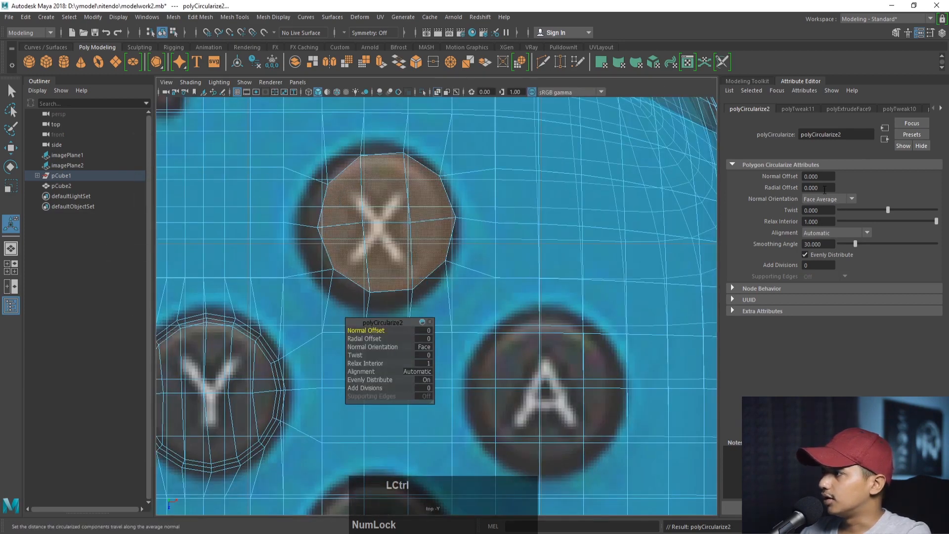
pyautogui.keyDown('ctrl'); pyautogui.moveTo(824, 189); pyautogui.dragTo(831, 212); pyautogui.keyUp('ctrl')
pyautogui.moveTo(888, 209); pyautogui.dragTo(885, 210)
pyautogui.press('w')
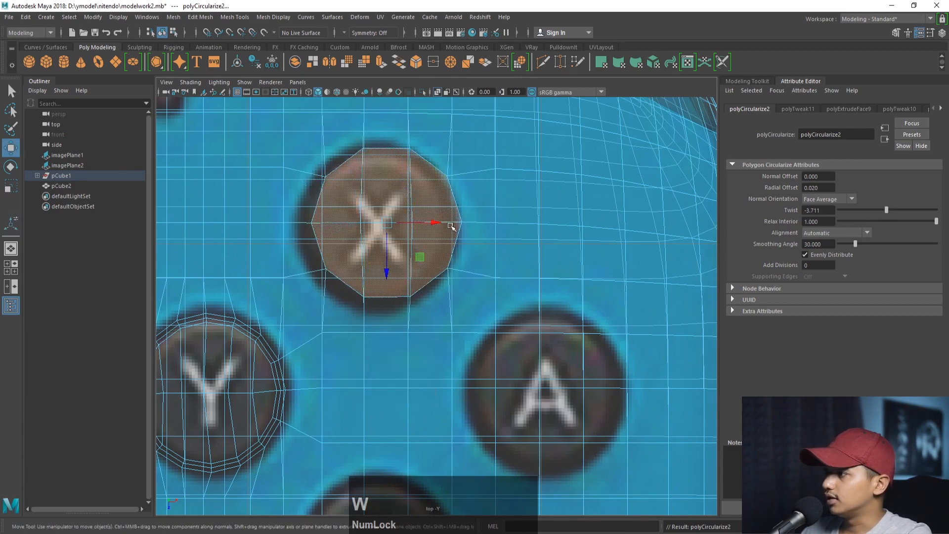
# Move the circular faces to centre them on the X button of the reference and set the radial offset to 0.050.
pyautogui.moveTo(435, 222)
pyautogui.mouseDown()
pyautogui.moveTo(416, 221)
pyautogui.moveTo(426, 225)
pyautogui.mouseUp()
pyautogui.moveTo(382, 248)
pyautogui.mouseDown()
pyautogui.moveTo(376, 267)
pyautogui.moveTo(384, 254)
pyautogui.mouseUp()
pyautogui.keyDown('ctrl'); pyautogui.moveTo(825, 188); pyautogui.dragTo(832, 189); pyautogui.keyUp('ctrl')
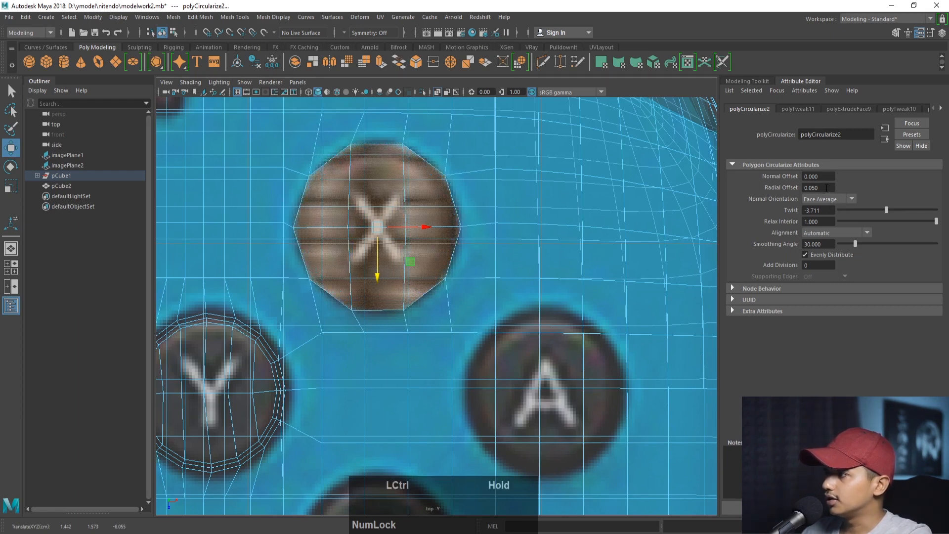
# Extrude the X-button faces slightly inward as a thin rim and downward into a button hole with an inset floor.
pyautogui.press('r')
pyautogui.keyDown('shift'); pyautogui.moveTo(378, 228); pyautogui.dragTo(374, 229); pyautogui.keyUp('shift')
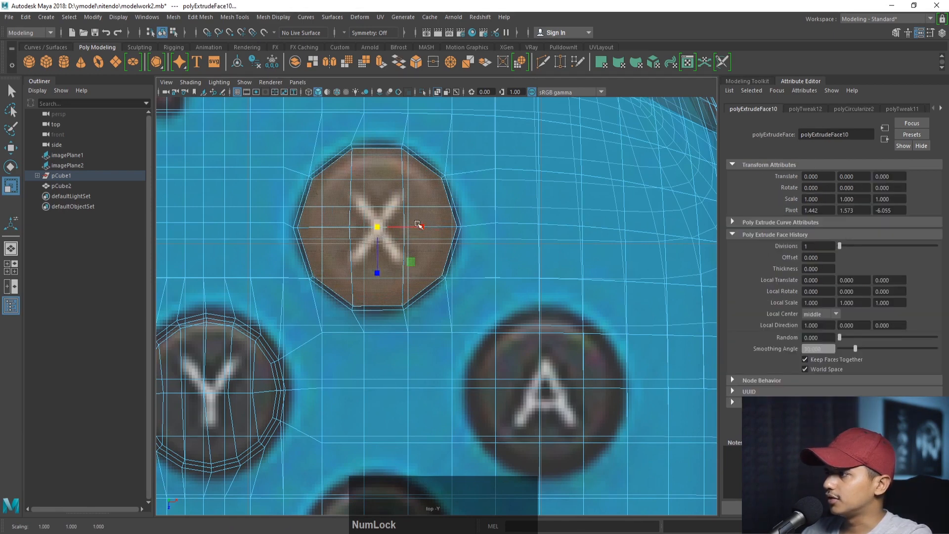
pyautogui.press('space')
pyautogui.press('space')
pyautogui.keyDown('alt'); pyautogui.moveTo(547, 205); pyautogui.dragTo(614, 303, button='right'); pyautogui.keyUp('alt')
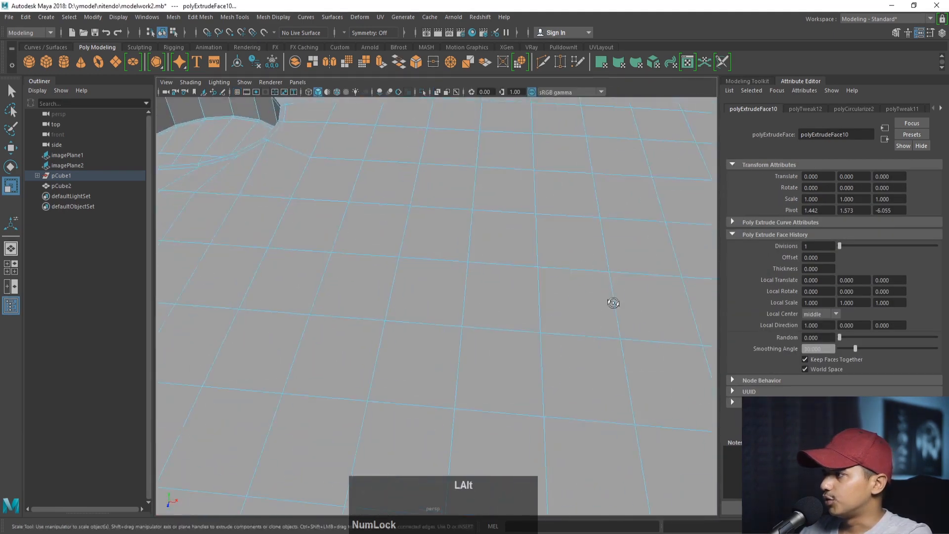
pyautogui.keyDown('alt'); pyautogui.moveTo(613, 303); pyautogui.dragTo(500, 277); pyautogui.keyUp('alt')
pyautogui.keyDown('alt'); pyautogui.moveTo(499, 277); pyautogui.dragTo(479, 362, button='middle'); pyautogui.keyUp('alt')
pyautogui.keyDown('alt'); pyautogui.moveTo(478, 362); pyautogui.dragTo(502, 358); pyautogui.keyUp('alt')
pyautogui.press('w')
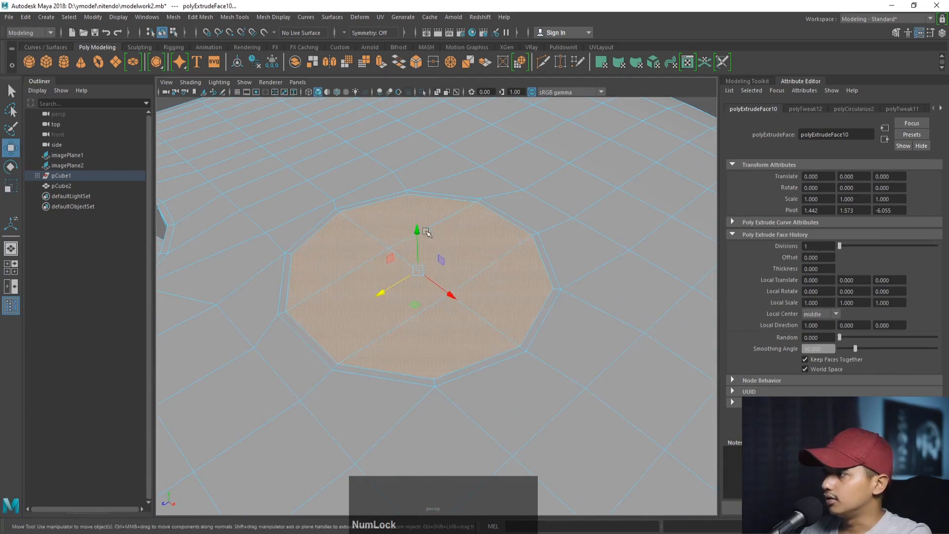
pyautogui.keyDown('shift'); pyautogui.moveTo(426, 233); pyautogui.dragTo(411, 318); pyautogui.keyUp('shift')
pyautogui.press('r')
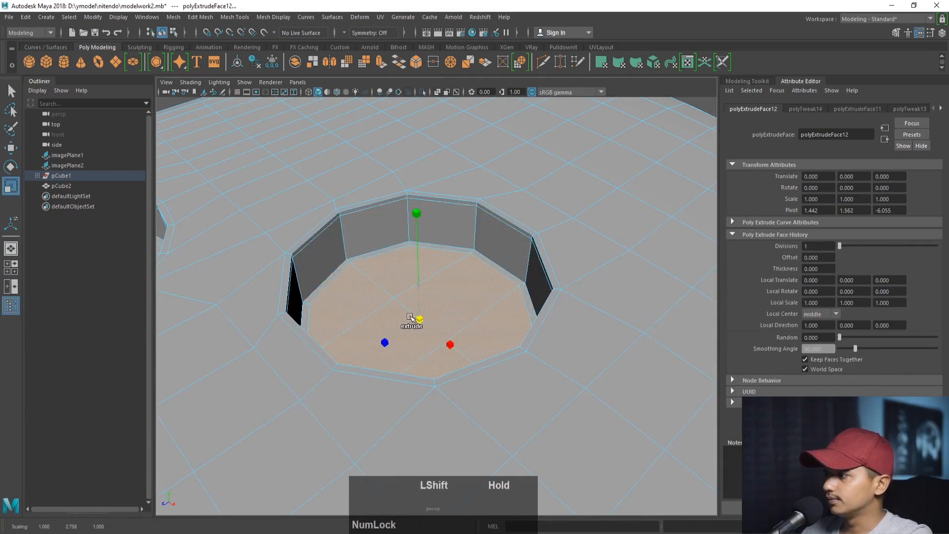
pyautogui.keyDown('shift'); pyautogui.click(410, 318); pyautogui.keyUp('shift')
# Preview the body smoothed and examine the X-button and Y-button holes in the perspective view.
pyautogui.press('3')
pyautogui.moveTo(511, 198); pyautogui.dragTo(356, 221, button='right')
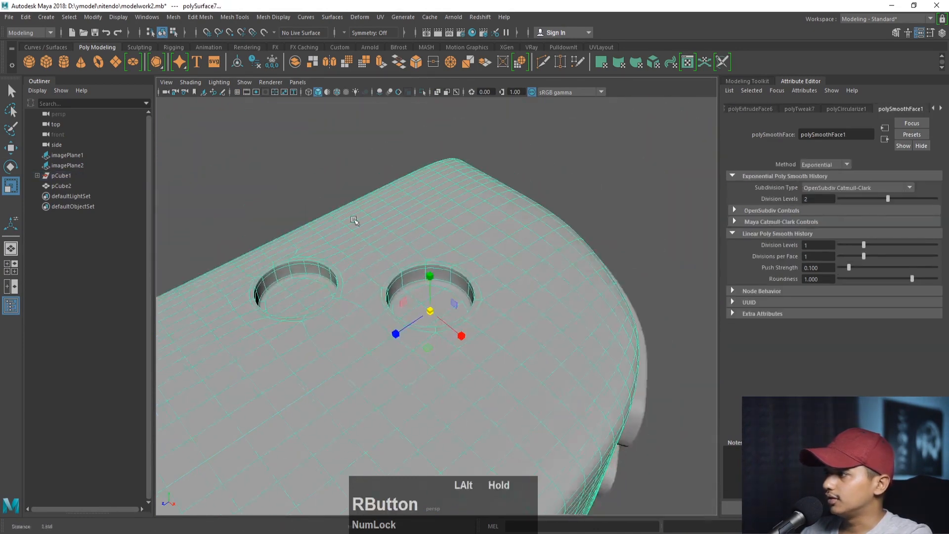
pyautogui.click(583, 206)
pyautogui.keyDown('alt'); pyautogui.moveTo(580, 243); pyautogui.dragTo(636, 240); pyautogui.keyUp('alt')
pyautogui.keyDown('alt'); pyautogui.moveTo(589, 267); pyautogui.dragTo(448, 284, button='right'); pyautogui.keyUp('alt')
pyautogui.keyDown('alt'); pyautogui.moveTo(447, 284); pyautogui.dragTo(526, 286); pyautogui.keyUp('alt')
pyautogui.click(549, 288)
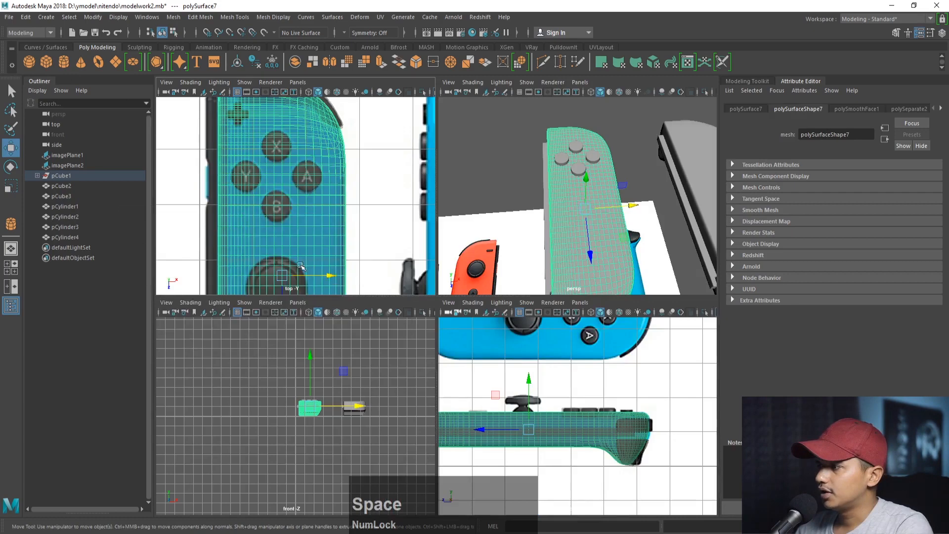
# Draw a polygon cylinder centred on the analog stick of the reference, about 0.427 in radius and 0.266 in height.
pyautogui.press('space')
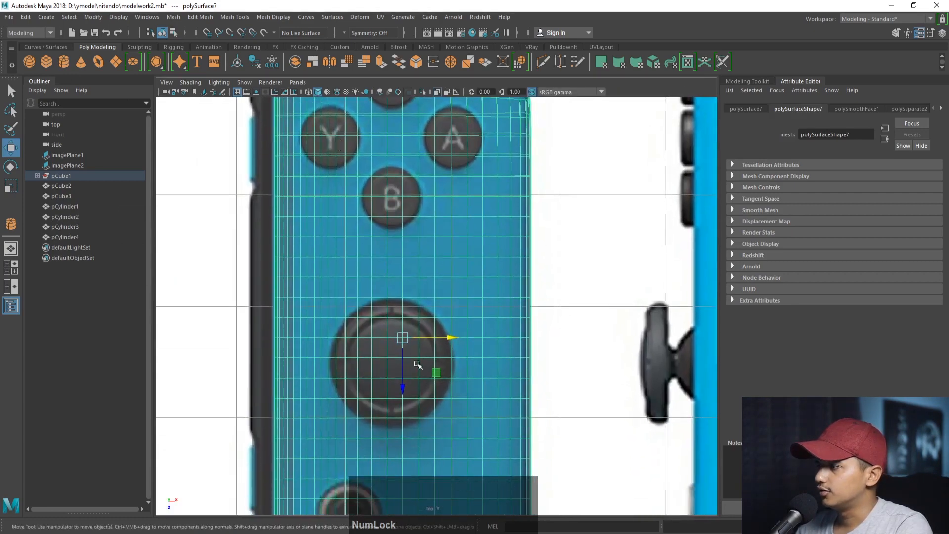
pyautogui.click(62, 65)
pyautogui.keyDown('alt'); pyautogui.moveTo(398, 362); pyautogui.dragTo(384, 307, button='middle'); pyautogui.keyUp('alt')
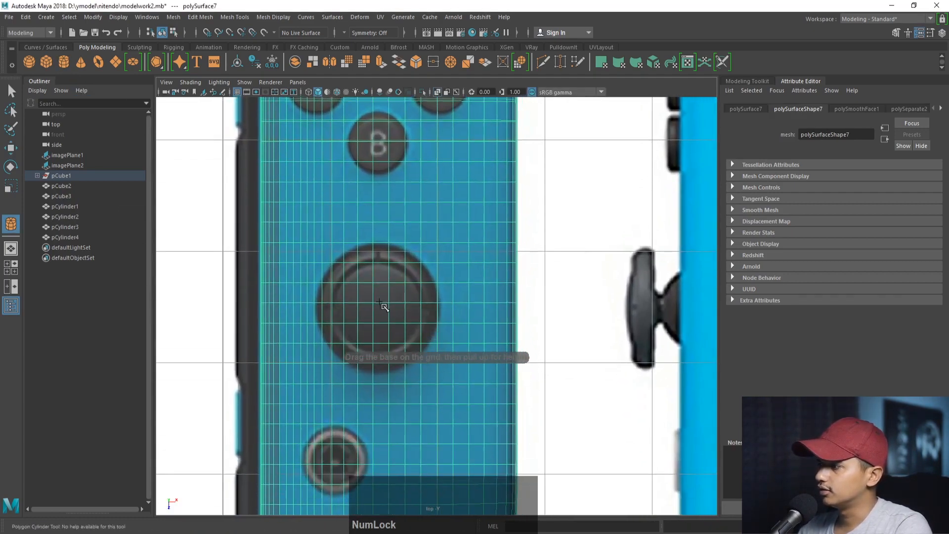
pyautogui.moveTo(377, 303); pyautogui.dragTo(422, 320)
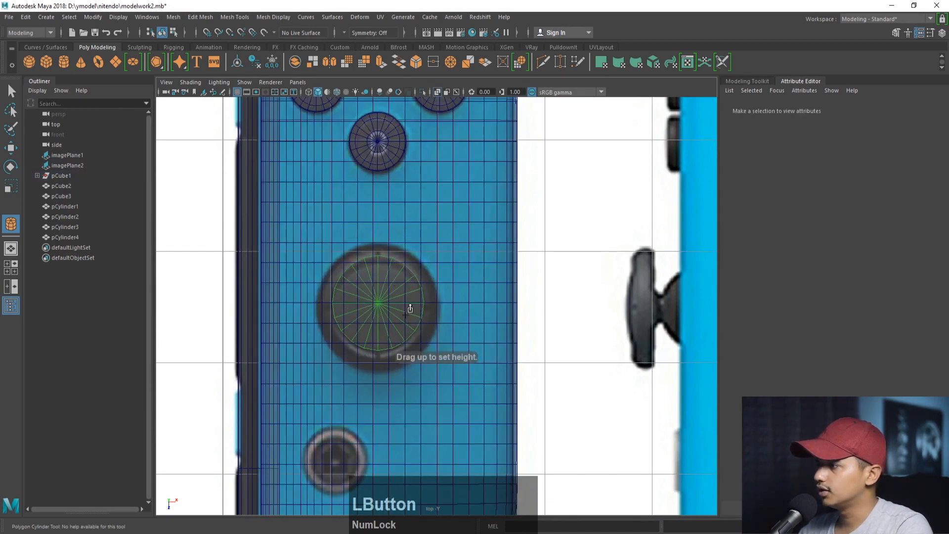
pyautogui.press('space')
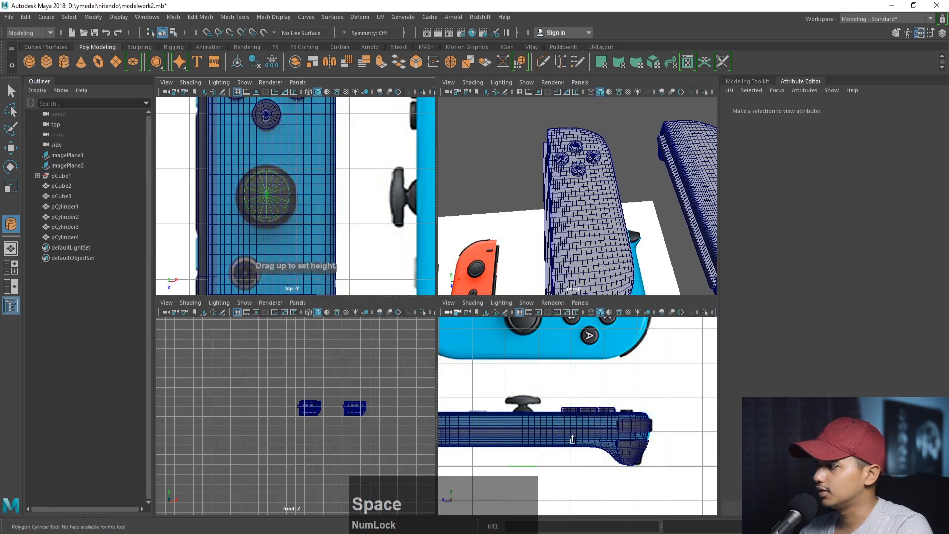
pyautogui.press('space')
pyautogui.moveTo(350, 381); pyautogui.dragTo(343, 396)
# Raise the cylinder to the analog stick's level and scale it up in the top view to match the stick's outline.
pyautogui.press('w')
pyautogui.moveTo(326, 360); pyautogui.dragTo(327, 235)
pyautogui.press('r')
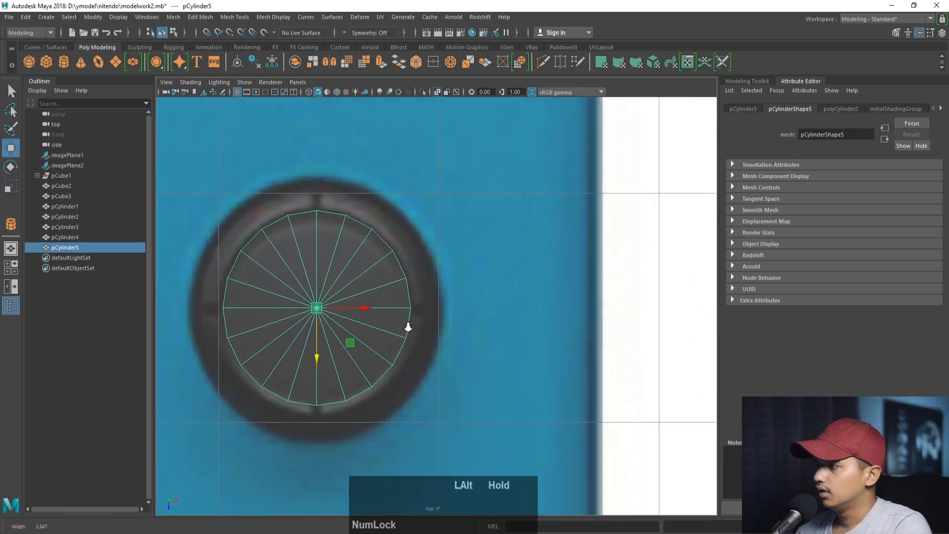
pyautogui.keyDown('alt'); pyautogui.moveTo(409, 322); pyautogui.dragTo(424, 318, button='right'); pyautogui.keyUp('alt')
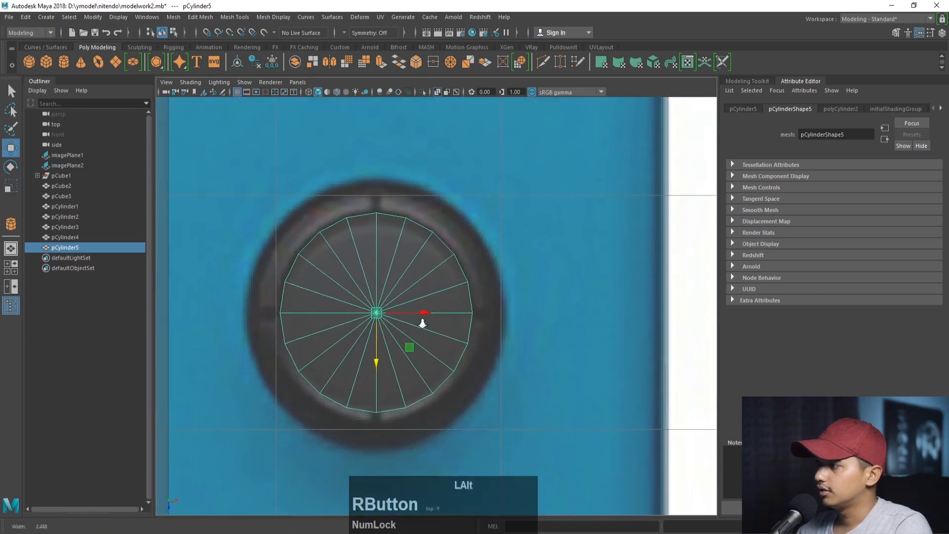
pyautogui.press('r')
pyautogui.moveTo(371, 313); pyautogui.dragTo(373, 335)
pyautogui.press('w')
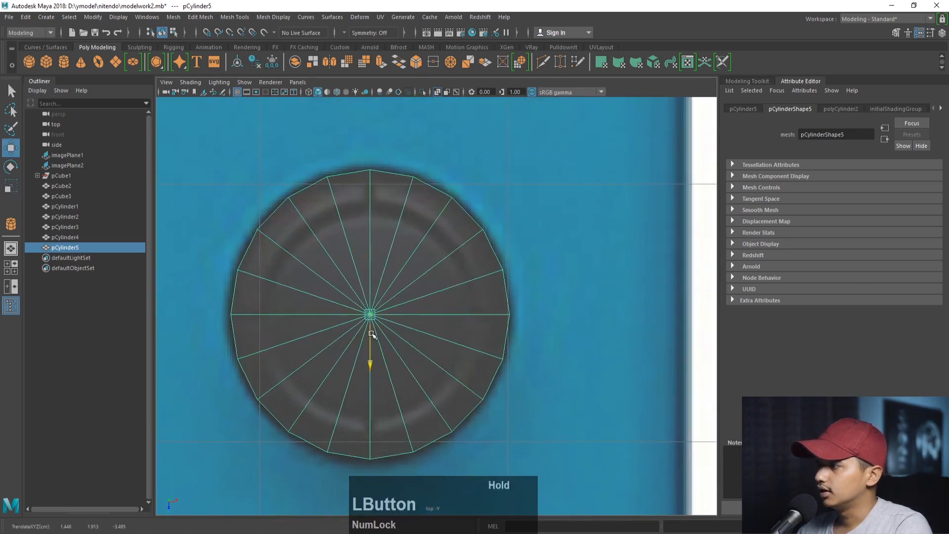
# Set both the height and the cap subdivisions of the stick cylinder to 3.
pyautogui.click(835, 109)
pyautogui.moveTo(844, 220); pyautogui.dragTo(844, 222)
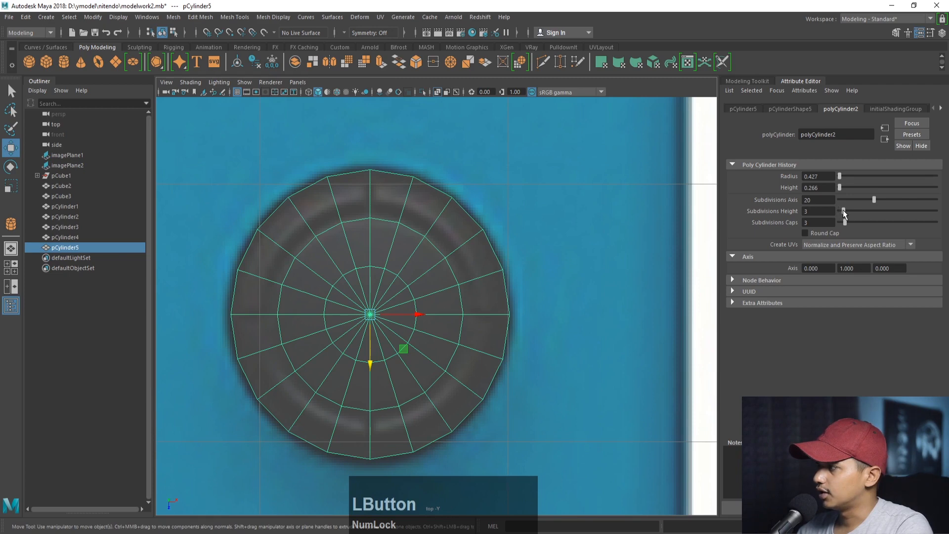
# Select the two inner rings of faces on the stick cylinder's top cap, leaving out the outer ring.
pyautogui.rightClick(426, 258)
pyautogui.keyDown('ctrl'); pyautogui.click(415, 269); pyautogui.keyUp('ctrl')
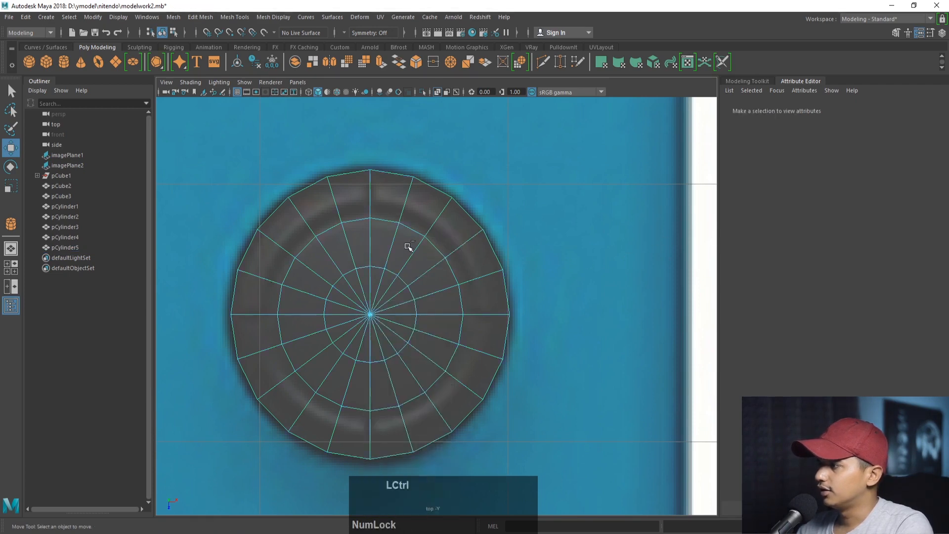
pyautogui.click(425, 257)
pyautogui.keyDown('shift'); pyautogui.doubleClick(429, 257); pyautogui.keyUp('shift')
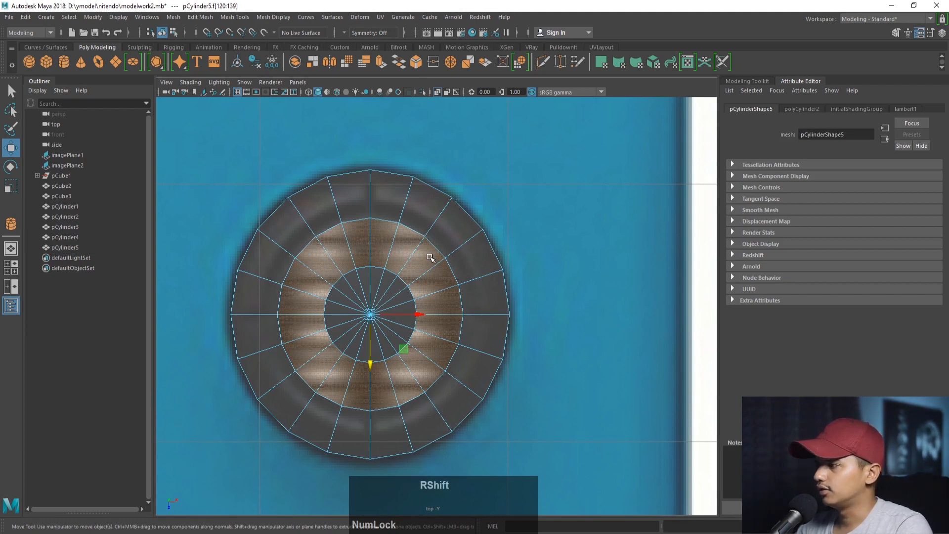
pyautogui.hotkey('shift', '.')
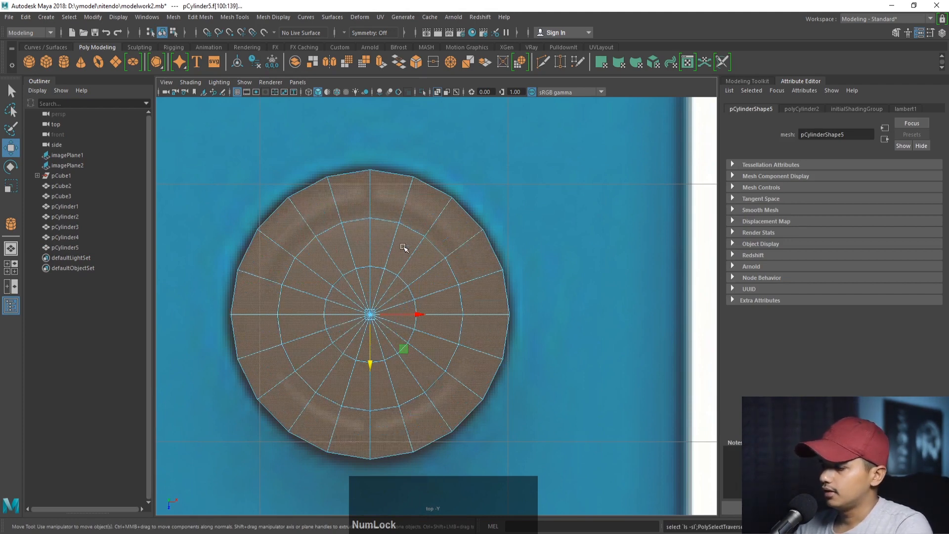
pyautogui.hotkey('shift', ',')
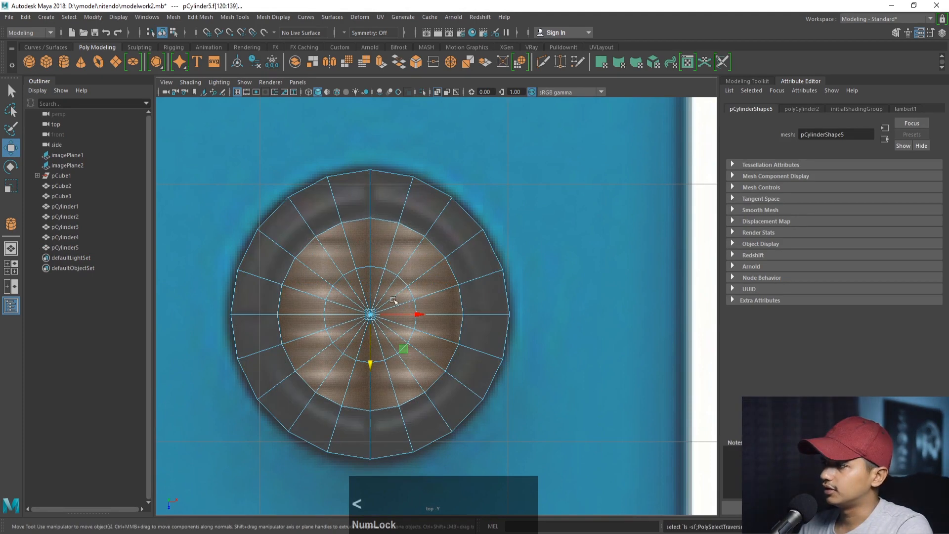
# Extrude the selected top-cap faces and scale them inward to form a groove around a raised centre on the stick.
pyautogui.press('space')
pyautogui.press('space')
pyautogui.rightClick(515, 218)
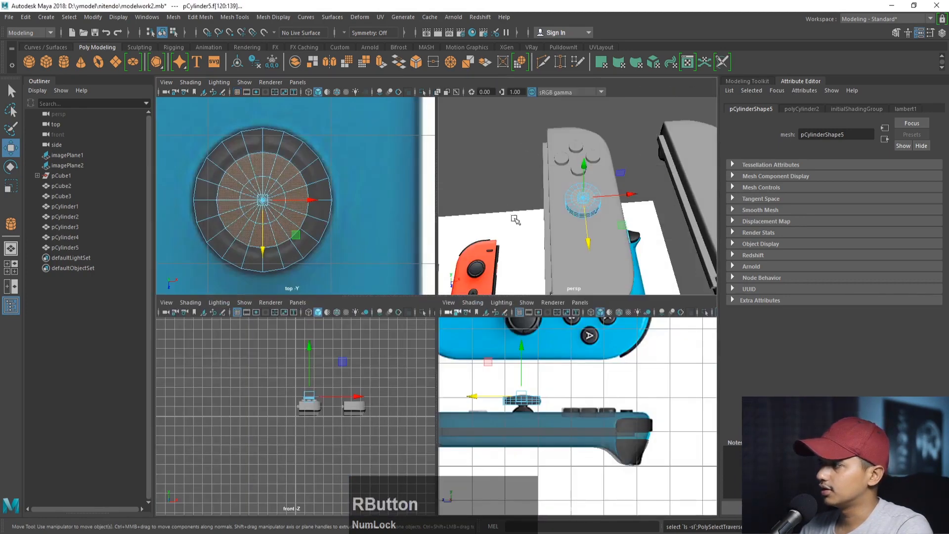
pyautogui.press('space')
pyautogui.moveTo(513, 248)
pyautogui.keyDown('alt'); pyautogui.mouseDown()
pyautogui.moveTo(518, 259)
pyautogui.moveTo(502, 262)
pyautogui.mouseUp(); pyautogui.keyUp('alt')
pyautogui.keyDown('alt'); pyautogui.moveTo(501, 262); pyautogui.dragTo(534, 280, button='right'); pyautogui.keyUp('alt')
pyautogui.keyDown('alt'); pyautogui.moveTo(534, 280); pyautogui.dragTo(552, 287, button='middle'); pyautogui.keyUp('alt')
pyautogui.keyDown('alt'); pyautogui.moveTo(551, 287); pyautogui.dragTo(568, 301, button='right'); pyautogui.keyUp('alt')
pyautogui.keyDown('alt'); pyautogui.moveTo(568, 302); pyautogui.dragTo(539, 296); pyautogui.keyUp('alt')
pyautogui.press('r')
pyautogui.moveTo(435, 193); pyautogui.dragTo(447, 206)
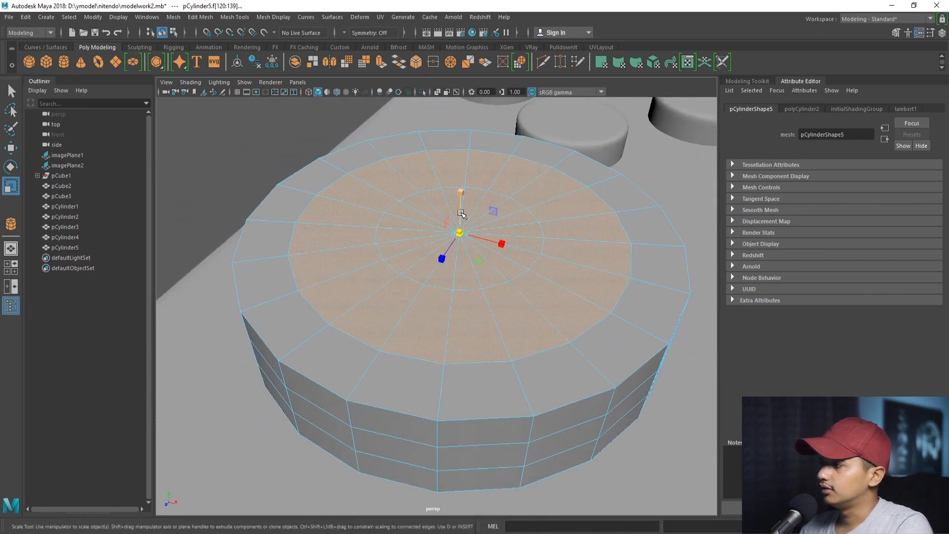
pyautogui.press('w')
pyautogui.moveTo(460, 208)
pyautogui.keyDown('shift'); pyautogui.mouseDown()
pyautogui.moveTo(463, 241)
pyautogui.moveTo(445, 237)
pyautogui.moveTo(460, 198)
pyautogui.moveTo(453, 220)
pyautogui.mouseUp(); pyautogui.keyUp('shift')
pyautogui.press('r')
pyautogui.press('w')
pyautogui.press('r')
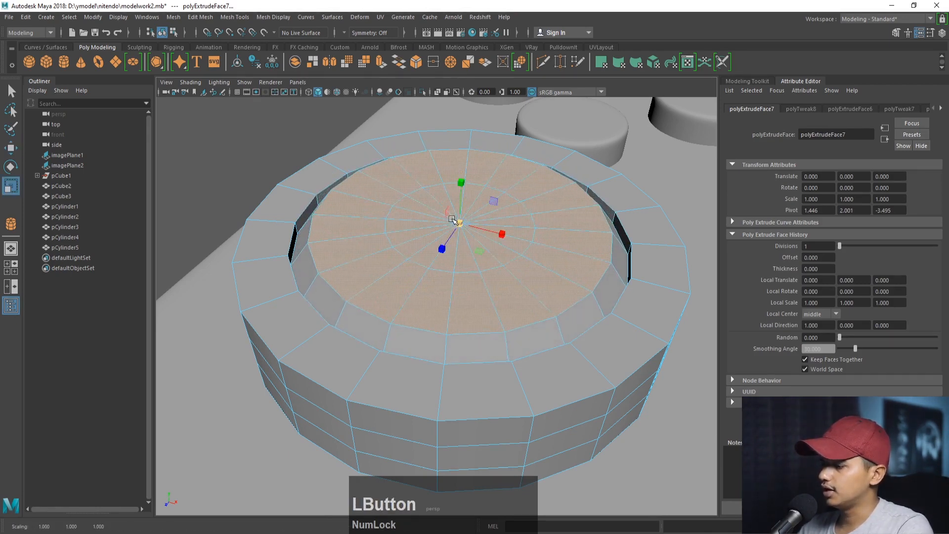
# Shrink the selection to the innermost cap faces and raise them slightly to dome the stick's top.
pyautogui.hotkey('shift', ',')
pyautogui.press('w')
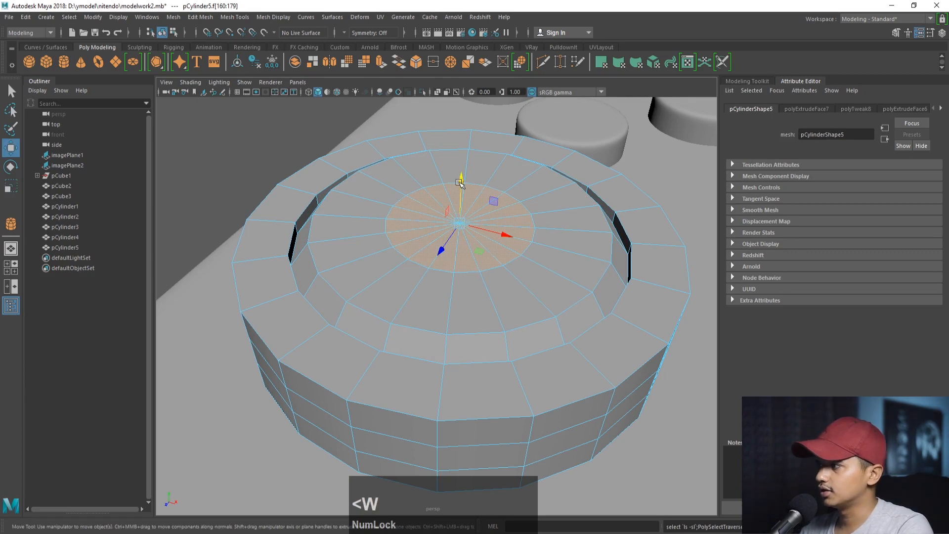
pyautogui.moveTo(461, 182); pyautogui.dragTo(461, 176)
pyautogui.moveTo(528, 211); pyautogui.dragTo(562, 189, button='right')
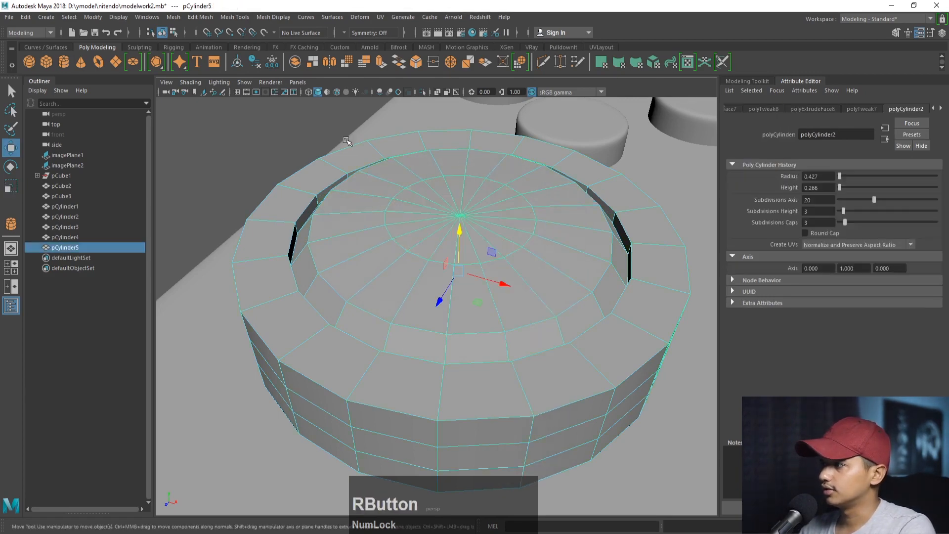
pyautogui.click(346, 140)
# Move the stick side's upper edge loop up and its lower edge loop down, close to the rims.
pyautogui.keyDown('alt'); pyautogui.moveTo(497, 206); pyautogui.dragTo(440, 224, button='right'); pyautogui.keyUp('alt')
pyautogui.moveTo(436, 268); pyautogui.dragTo(433, 225, button='right')
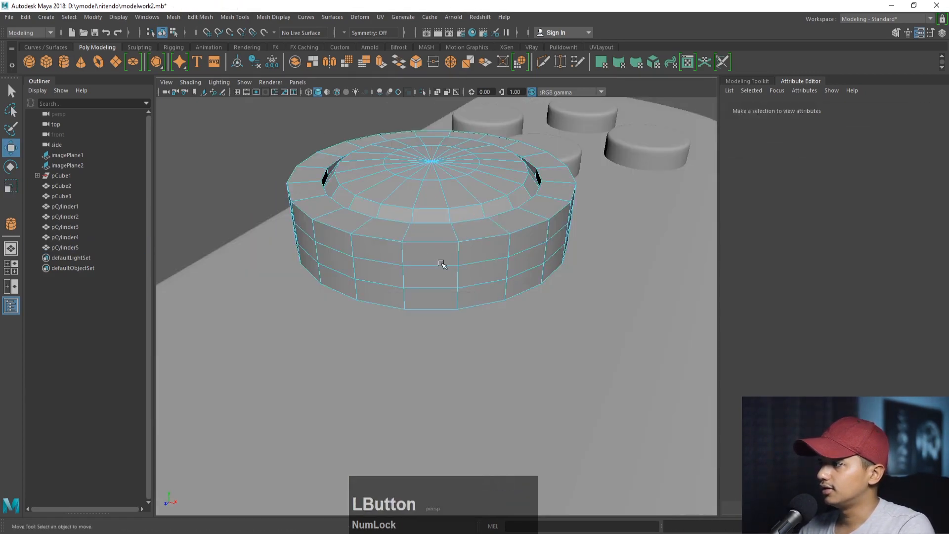
pyautogui.doubleClick(441, 263)
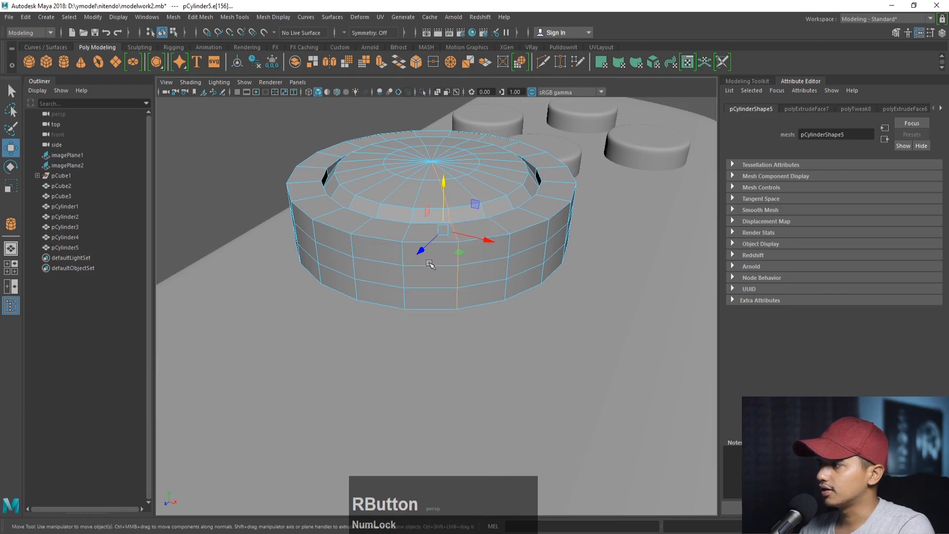
pyautogui.doubleClick(436, 266)
pyautogui.moveTo(432, 187); pyautogui.dragTo(431, 180)
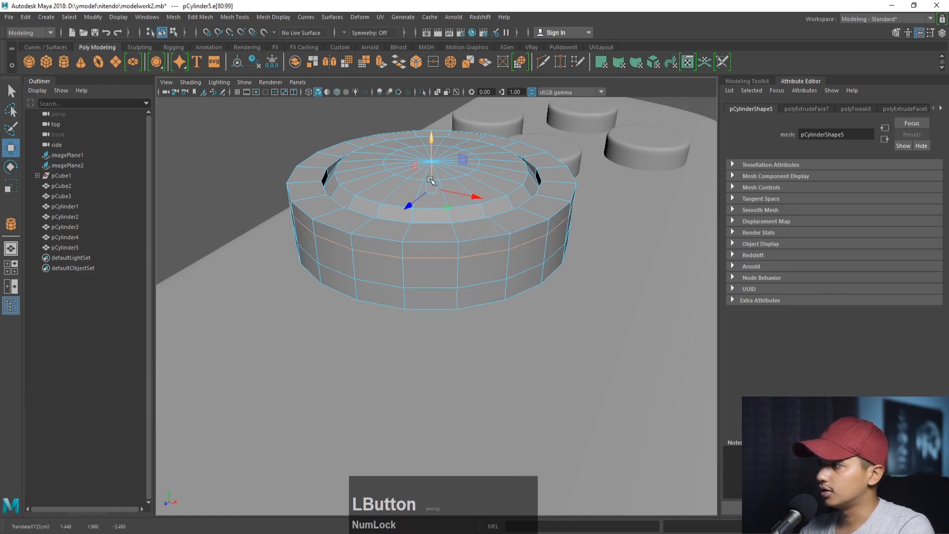
pyautogui.doubleClick(437, 289)
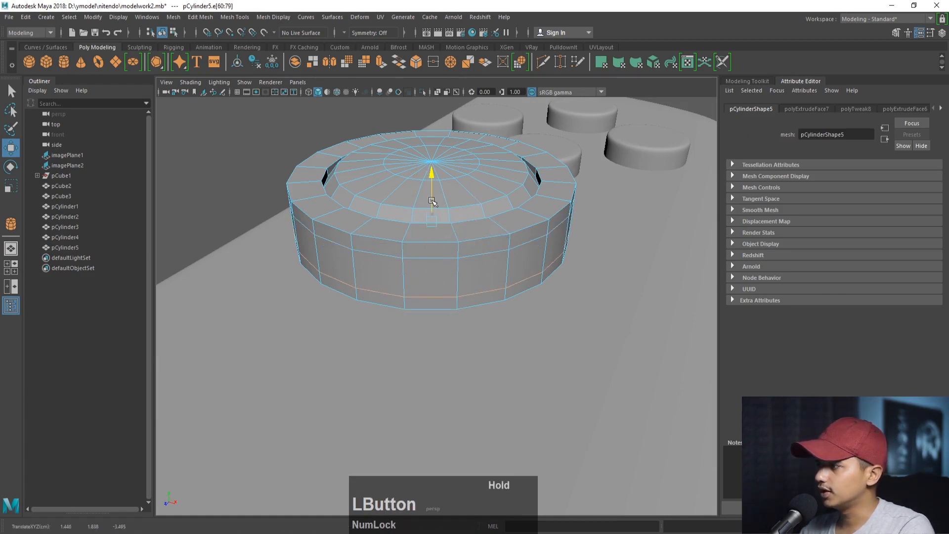
pyautogui.keyDown('alt'); pyautogui.moveTo(439, 270); pyautogui.dragTo(404, 320); pyautogui.keyUp('alt')
# Isolate the stick cylinder and select the two inner rings of faces on its underside.
pyautogui.moveTo(451, 191); pyautogui.dragTo(485, 170, button='right')
pyautogui.keyDown('alt'); pyautogui.moveTo(478, 169); pyautogui.dragTo(443, 234); pyautogui.keyUp('alt')
pyautogui.click(423, 93)
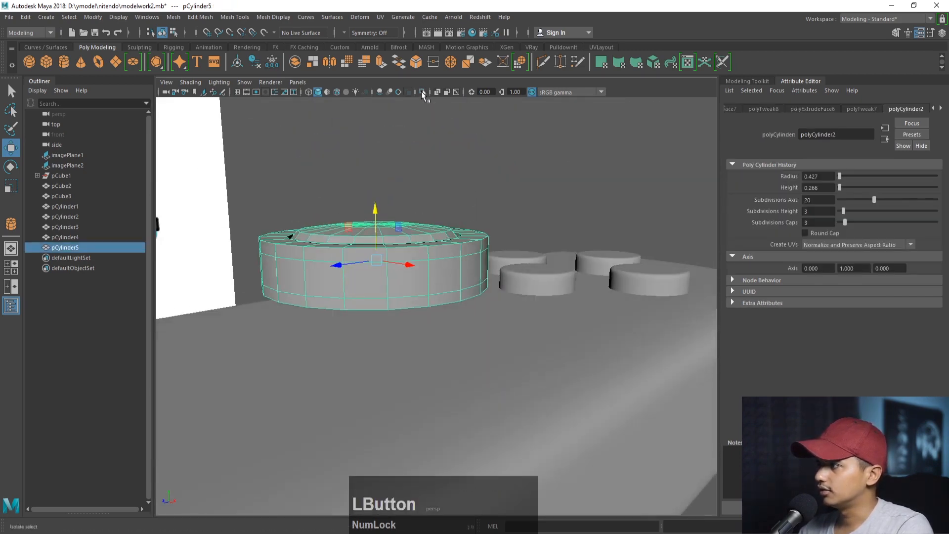
pyautogui.keyDown('alt'); pyautogui.moveTo(429, 207); pyautogui.dragTo(453, 218, button='right'); pyautogui.keyUp('alt')
pyautogui.keyDown('alt'); pyautogui.moveTo(454, 218); pyautogui.dragTo(452, 201); pyautogui.keyUp('alt')
pyautogui.keyDown('alt'); pyautogui.moveTo(451, 202); pyautogui.dragTo(478, 273, button='middle'); pyautogui.keyUp('alt')
pyautogui.keyDown('alt'); pyautogui.moveTo(479, 273); pyautogui.dragTo(512, 298, button='right'); pyautogui.keyUp('alt')
pyautogui.keyDown('alt'); pyautogui.moveTo(513, 298); pyautogui.dragTo(513, 278); pyautogui.keyUp('alt')
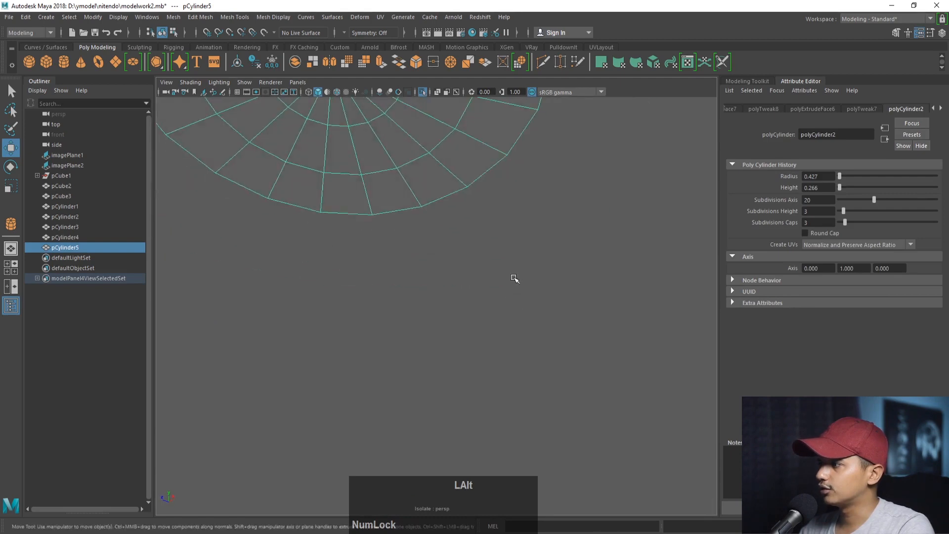
pyautogui.keyDown('alt'); pyautogui.moveTo(513, 278); pyautogui.dragTo(566, 375, button='middle'); pyautogui.keyUp('alt')
pyautogui.moveTo(480, 200); pyautogui.dragTo(490, 204, button='right')
pyautogui.click(492, 204)
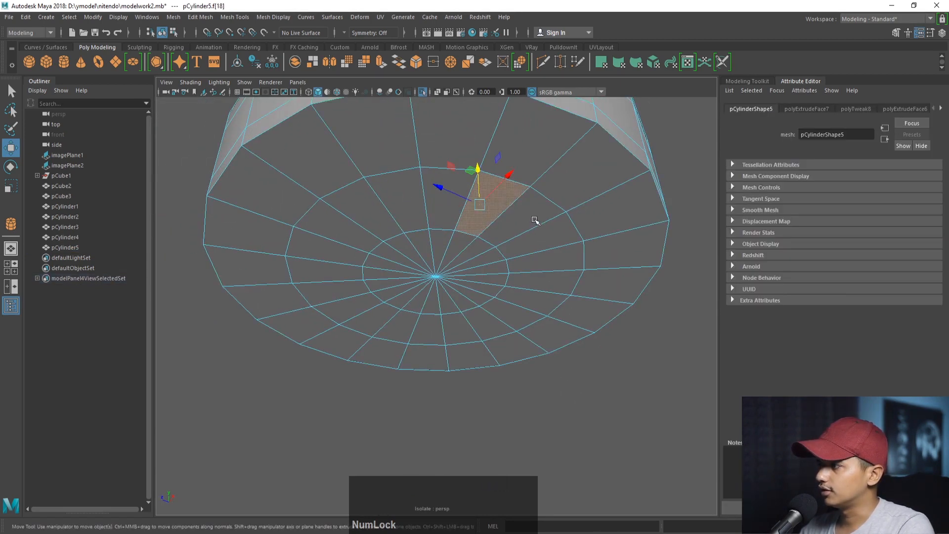
pyautogui.keyDown('shift'); pyautogui.doubleClick(527, 212); pyautogui.keyUp('shift')
pyautogui.hotkey('shift', '.')
pyautogui.hotkey('shift', ',')
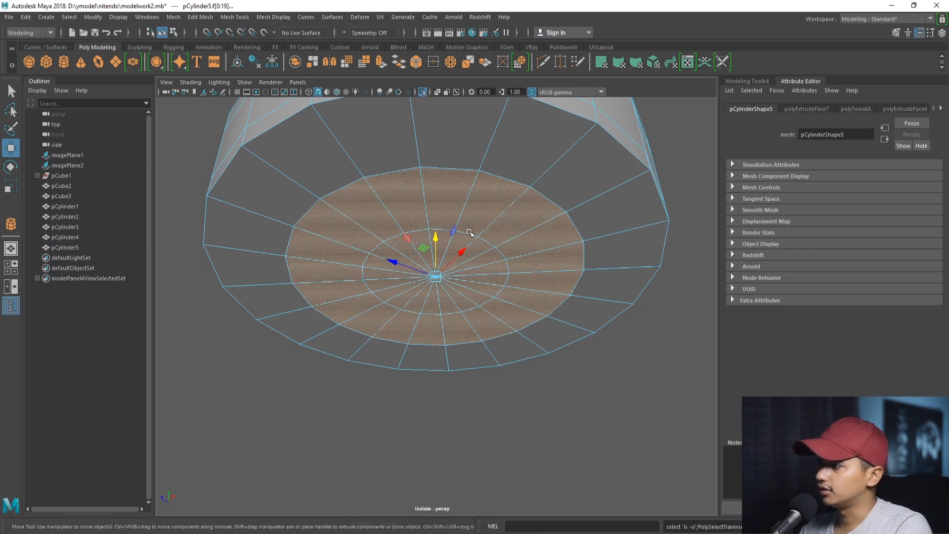
# Scale the underside faces in, extrude them down and narrow them to match the stick's neck in the side reference.
pyautogui.press('space')
pyautogui.press('space')
pyautogui.keyDown('alt'); pyautogui.moveTo(353, 282); pyautogui.dragTo(420, 286, button='middle'); pyautogui.keyUp('alt')
pyautogui.keyDown('alt'); pyautogui.moveTo(420, 286); pyautogui.dragTo(457, 292, button='right'); pyautogui.keyUp('alt')
pyautogui.keyDown('alt'); pyautogui.moveTo(457, 292); pyautogui.dragTo(519, 303, button='middle'); pyautogui.keyUp('alt')
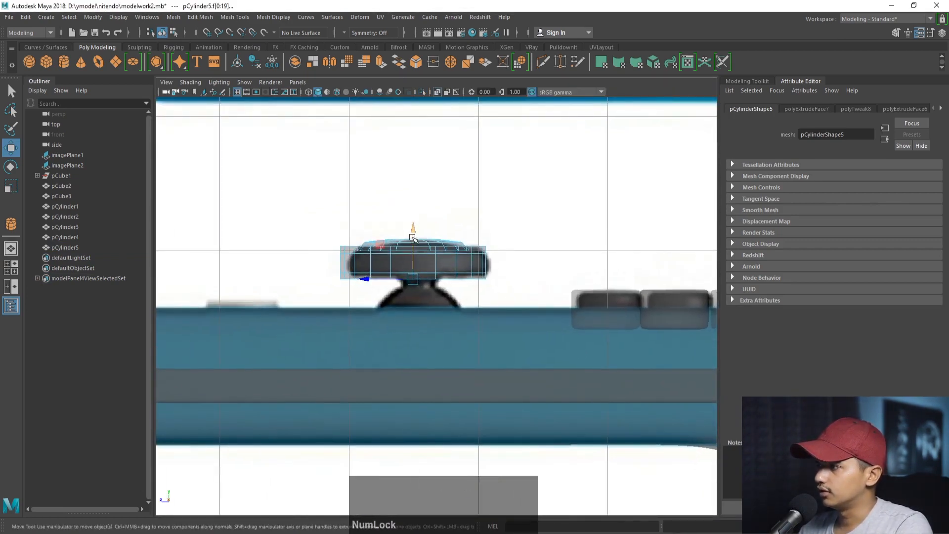
pyautogui.press('r')
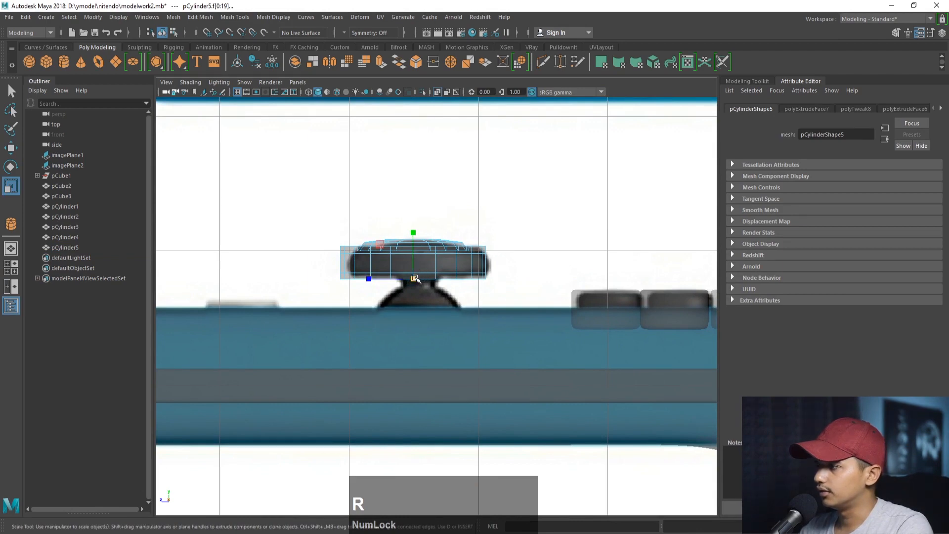
pyautogui.moveTo(414, 279); pyautogui.dragTo(385, 285)
pyautogui.press('w')
pyautogui.press('r')
pyautogui.keyDown('alt'); pyautogui.moveTo(429, 286); pyautogui.dragTo(472, 318, button='right'); pyautogui.keyUp('alt')
pyautogui.keyDown('alt'); pyautogui.moveTo(472, 318); pyautogui.dragTo(494, 316, button='middle'); pyautogui.keyUp('alt')
pyautogui.keyDown('alt'); pyautogui.moveTo(494, 316); pyautogui.dragTo(529, 336, button='right'); pyautogui.keyUp('alt')
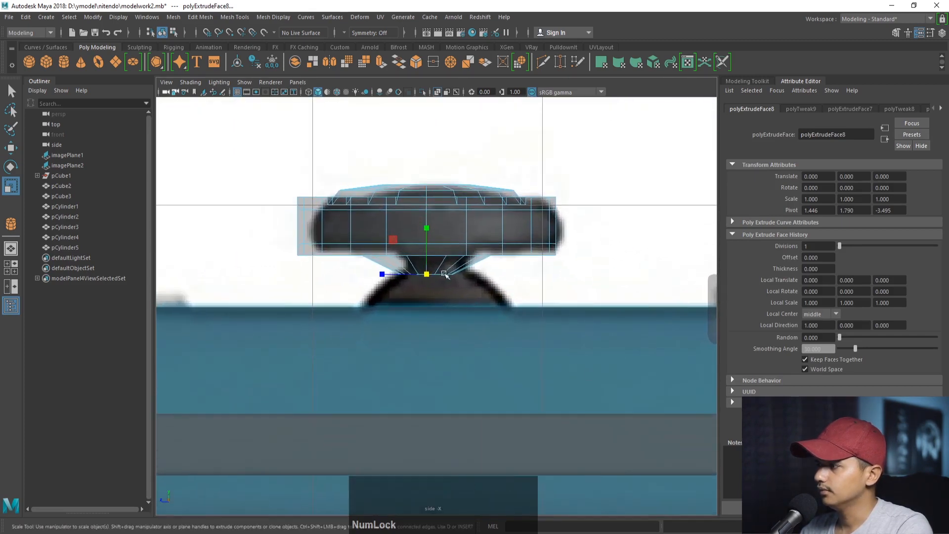
# Extrude the neck faces down to the body's surface and scale them out by about 2.807 to form the flared base.
pyautogui.press('w')
pyautogui.keyDown('shift'); pyautogui.moveTo(430, 254); pyautogui.dragTo(494, 313); pyautogui.keyUp('shift')
pyautogui.hotkey('ctrl', 'z')
pyautogui.press('r')
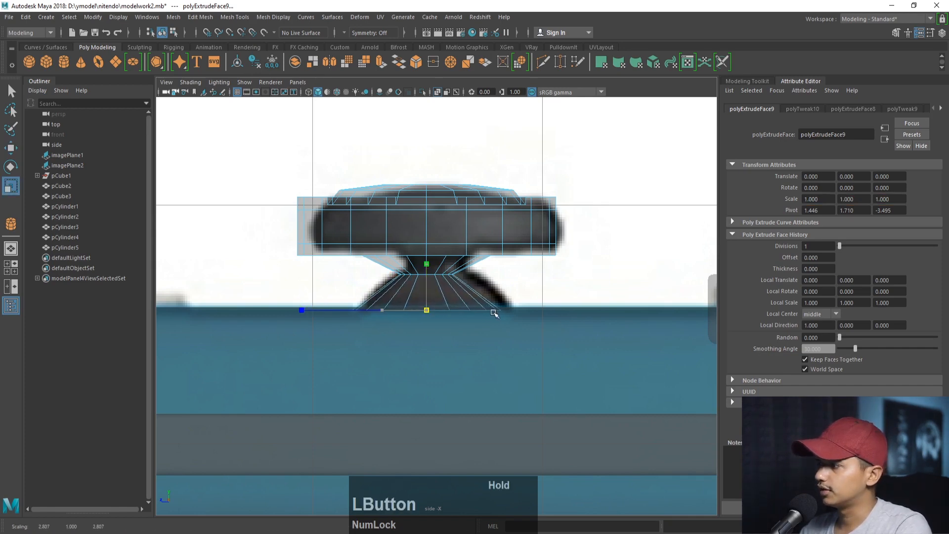
# Bevel the edge loop at the stick's narrow neck with 3 segments and a fraction of 0.284.
pyautogui.press('space')
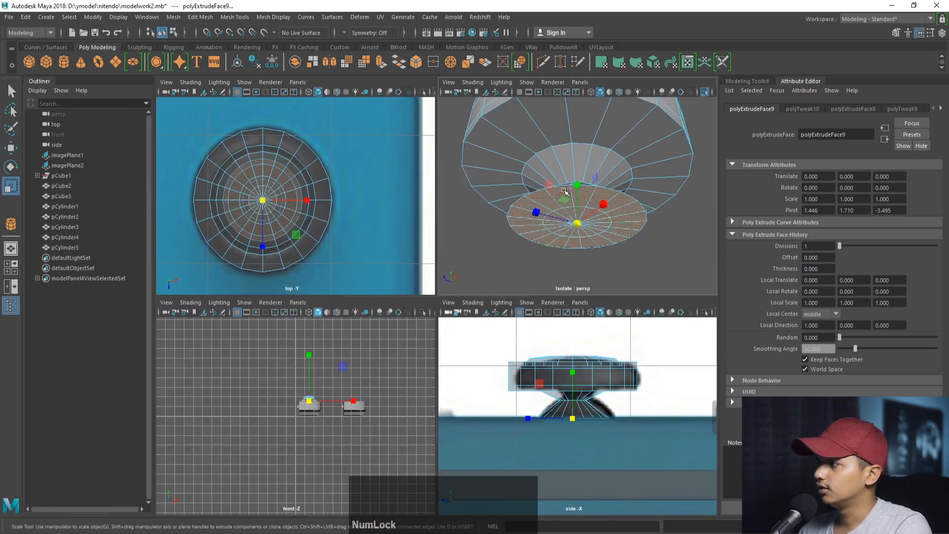
pyautogui.press('space')
pyautogui.keyDown('alt'); pyautogui.moveTo(560, 197); pyautogui.dragTo(565, 82); pyautogui.keyUp('alt')
pyautogui.keyDown('alt'); pyautogui.moveTo(564, 148); pyautogui.dragTo(572, 232, button='right'); pyautogui.keyUp('alt')
pyautogui.keyDown('alt'); pyautogui.moveTo(572, 232); pyautogui.dragTo(540, 215, button='middle'); pyautogui.keyUp('alt')
pyautogui.moveTo(474, 257); pyautogui.dragTo(474, 257, button='right')
pyautogui.click(435, 276)
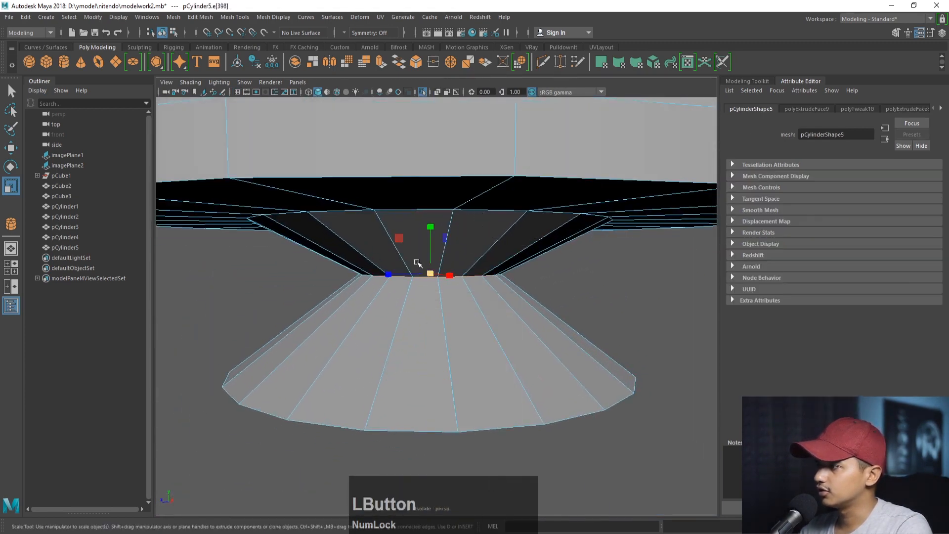
pyautogui.hotkey('ctrl', 'b')
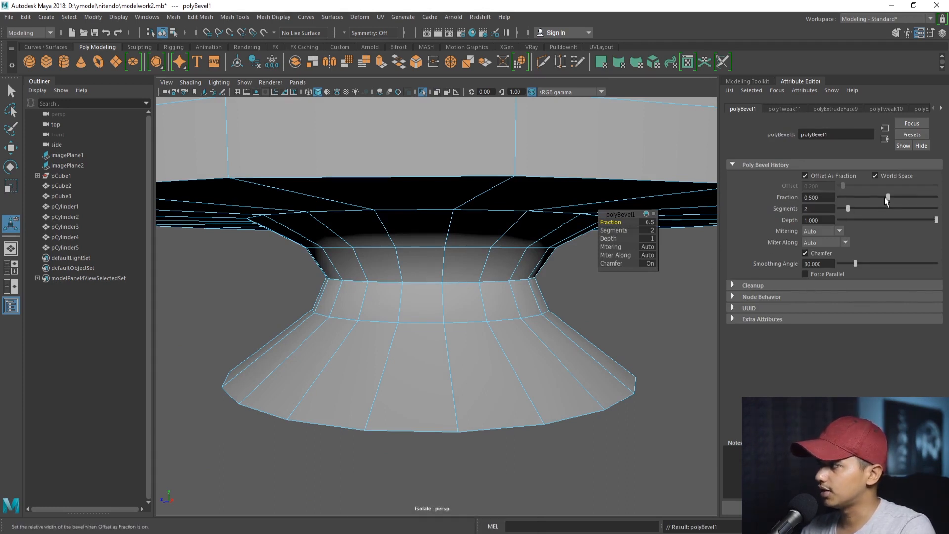
pyautogui.moveTo(847, 208); pyautogui.dragTo(867, 198)
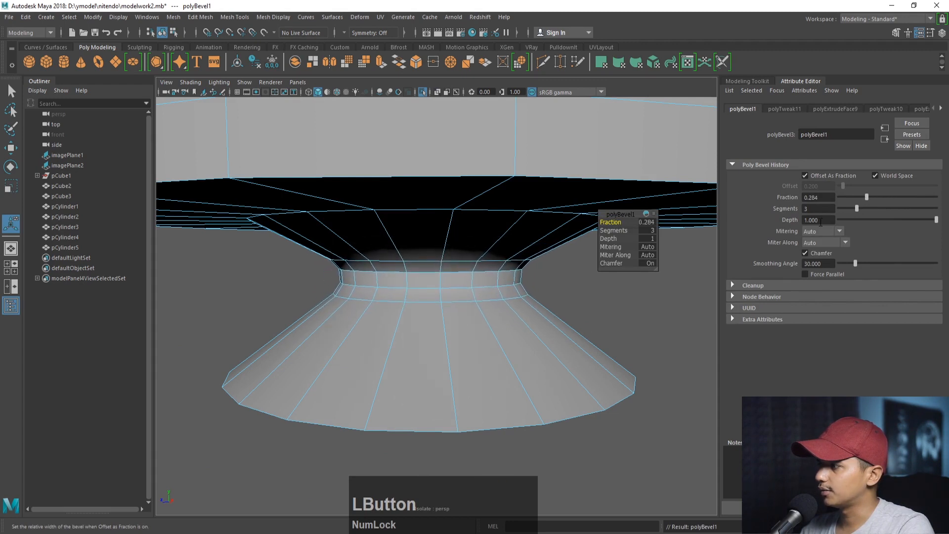
# Insert edge loops near the base's lower rim and the outer edge of the head's underside, then preview the stick smoothed.
pyautogui.moveTo(497, 349); pyautogui.dragTo(546, 233, button='right')
pyautogui.click(477, 369)
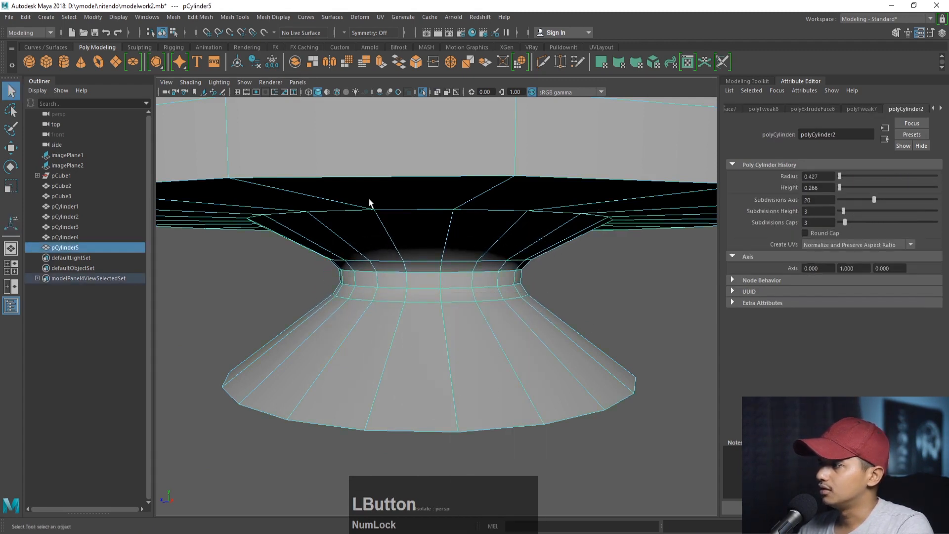
pyautogui.click(231, 17)
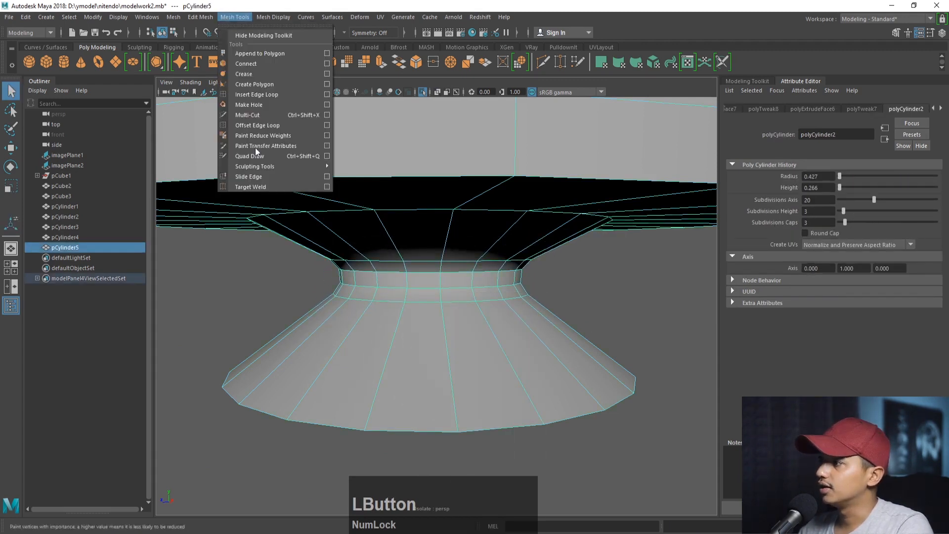
pyautogui.click(265, 94)
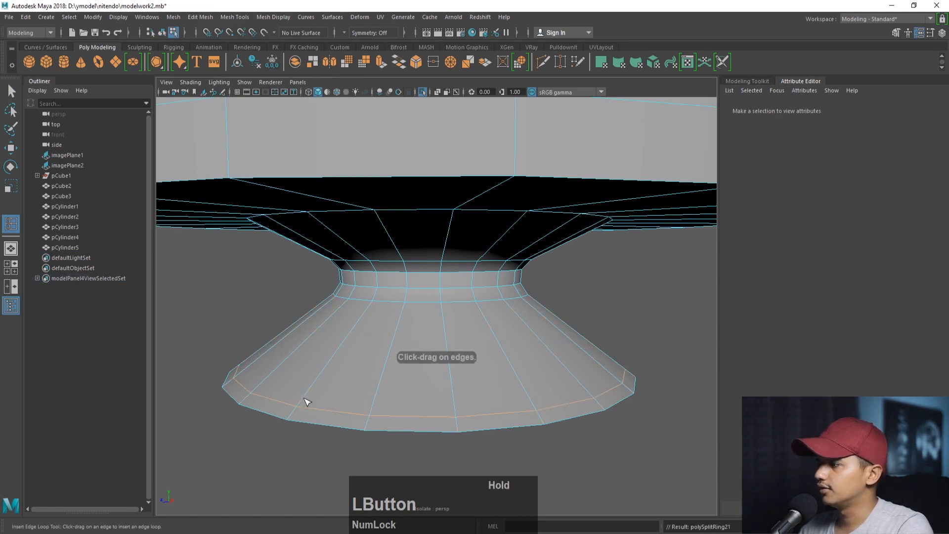
pyautogui.moveTo(278, 189); pyautogui.dragTo(249, 182)
pyautogui.keyDown('alt'); pyautogui.moveTo(307, 198); pyautogui.dragTo(247, 181, button='right'); pyautogui.keyUp('alt')
pyautogui.press('3')
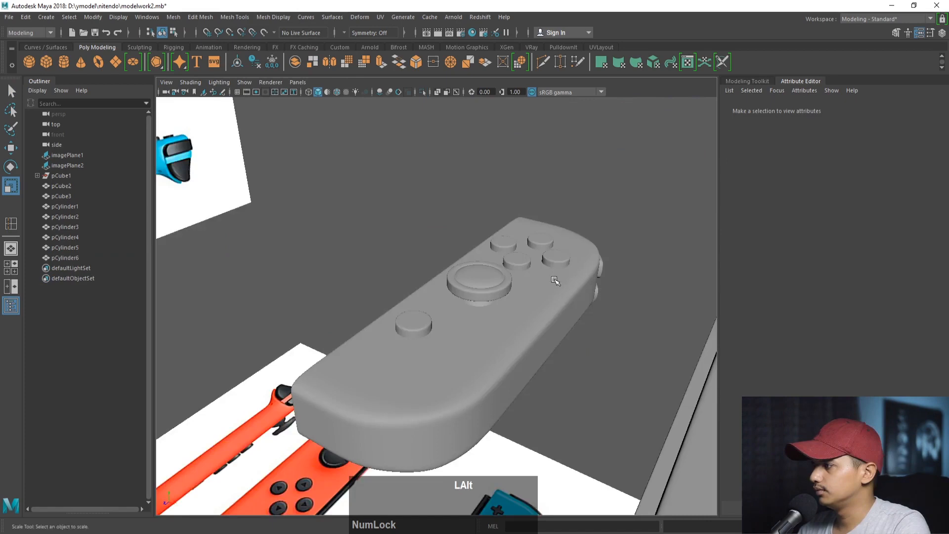
# Mirror the plain second Joy-Con body by setting its X scale to -1.
pyautogui.keyDown('alt'); pyautogui.moveTo(553, 262); pyautogui.dragTo(526, 278); pyautogui.keyUp('alt')
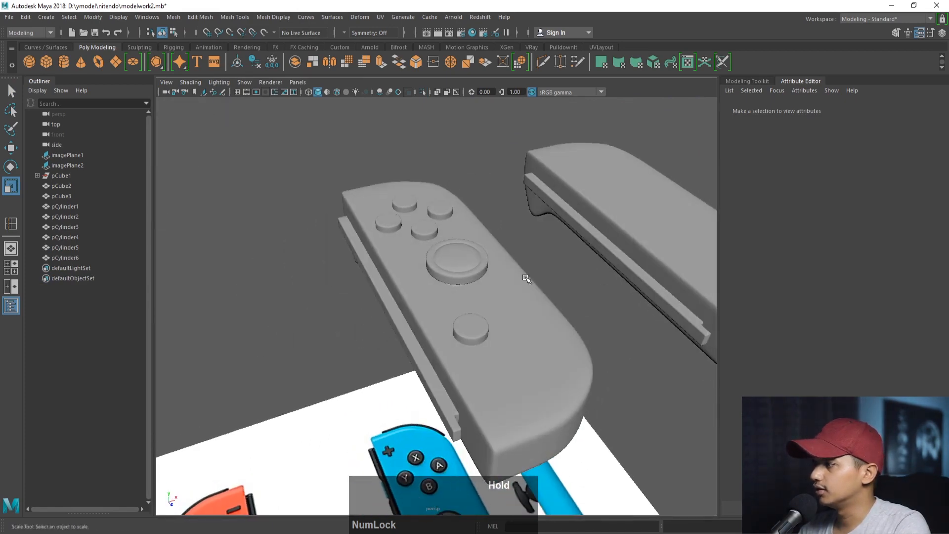
pyautogui.keyDown('alt'); pyautogui.moveTo(598, 207); pyautogui.dragTo(537, 207); pyautogui.keyUp('alt')
pyautogui.keyDown('alt'); pyautogui.moveTo(537, 208); pyautogui.dragTo(371, 185, button='middle'); pyautogui.keyUp('alt')
pyautogui.moveTo(434, 125); pyautogui.dragTo(529, 200)
pyautogui.keyDown('alt'); pyautogui.moveTo(609, 267); pyautogui.dragTo(310, 257); pyautogui.keyUp('alt')
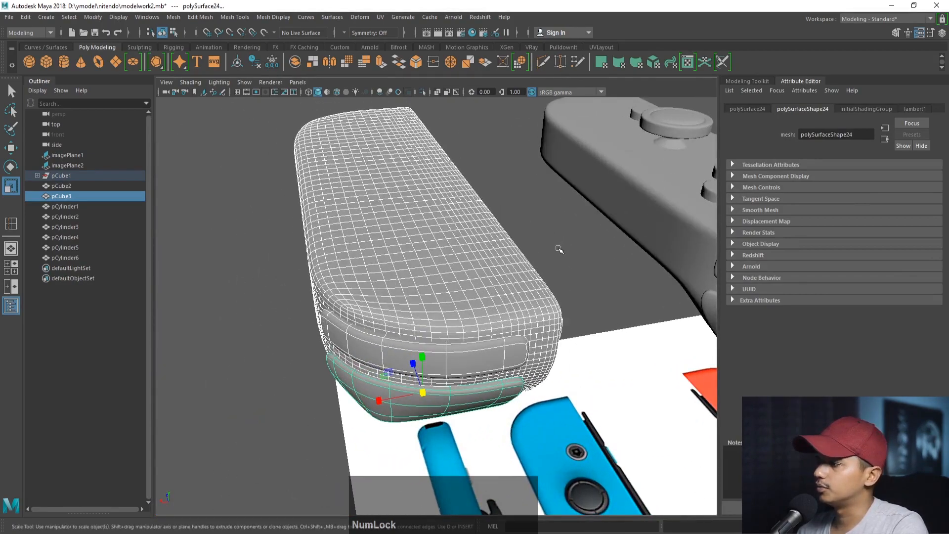
pyautogui.click(524, 281)
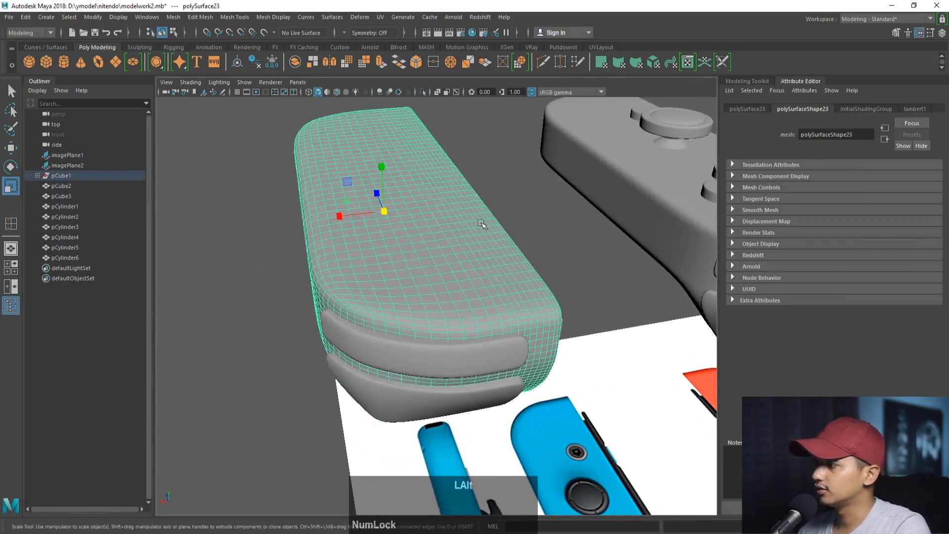
pyautogui.keyDown('alt'); pyautogui.moveTo(430, 218); pyautogui.dragTo(536, 237); pyautogui.keyUp('alt')
pyautogui.keyDown('alt'); pyautogui.moveTo(536, 238); pyautogui.dragTo(440, 250, button='right'); pyautogui.keyUp('alt')
pyautogui.keyDown('alt'); pyautogui.moveTo(440, 250); pyautogui.dragTo(470, 254); pyautogui.keyUp('alt')
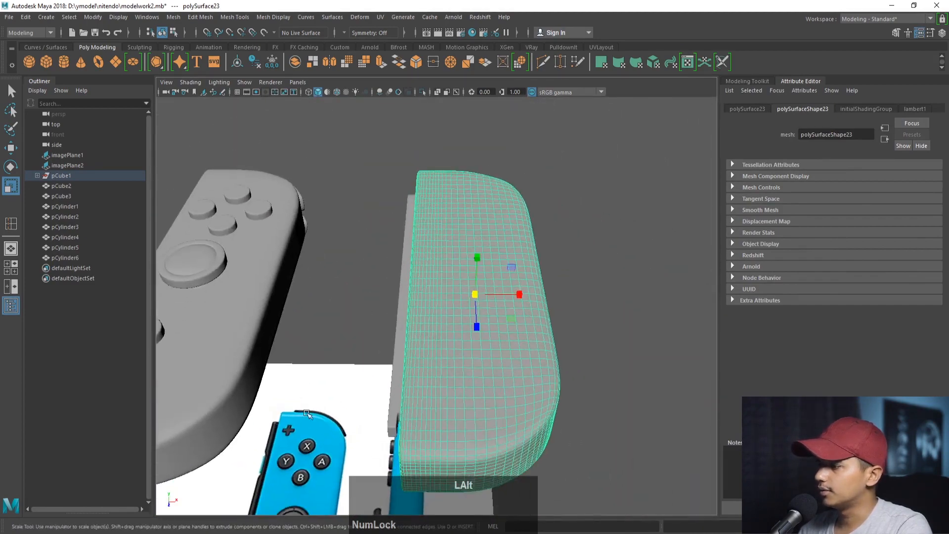
pyautogui.click(244, 472)
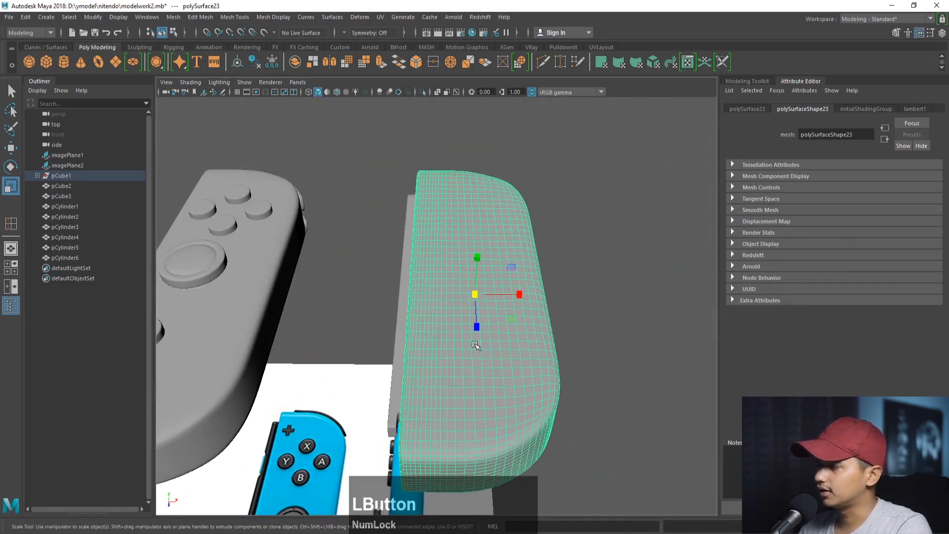
pyautogui.click(749, 109)
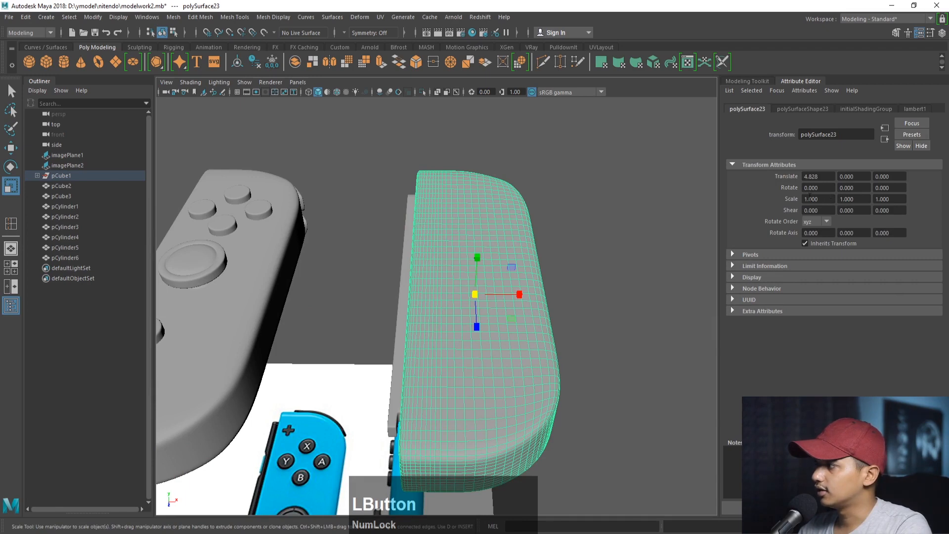
pyautogui.write('-')
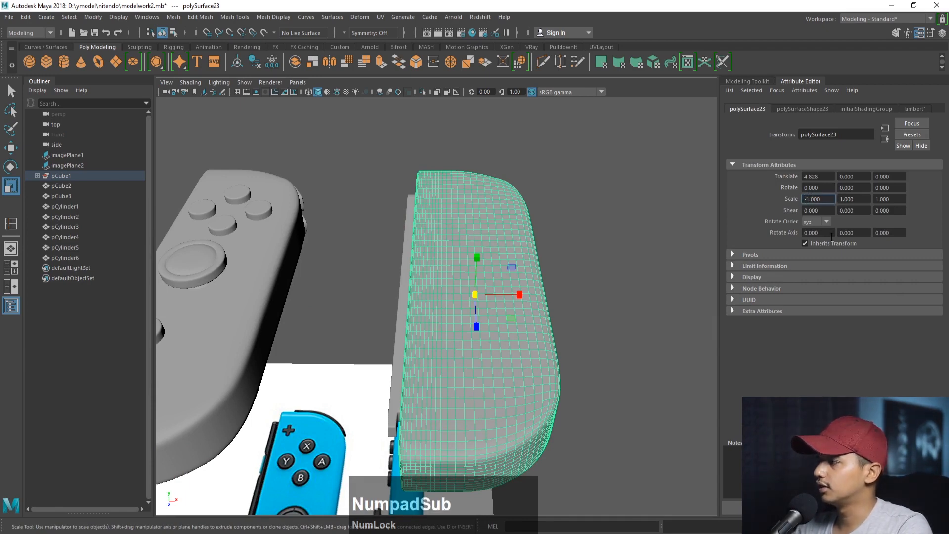
pyautogui.press('Return')
# Mirror the second body's side rail by setting its X scale to -1.
pyautogui.click(407, 209)
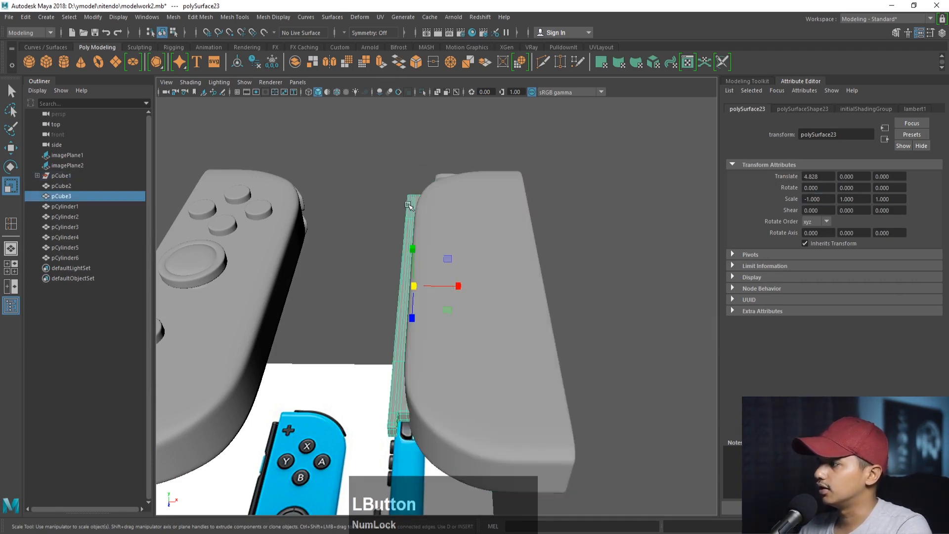
pyautogui.write('-')
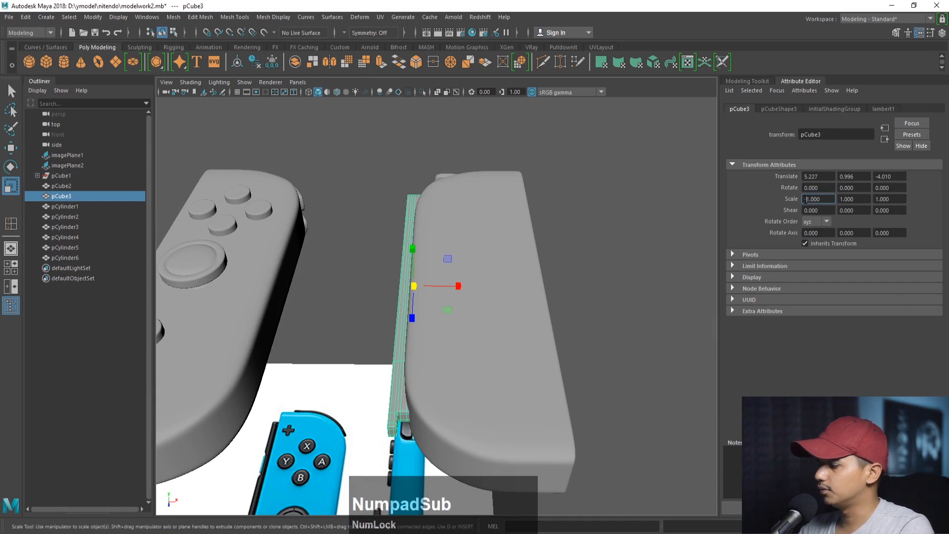
pyautogui.press('Return')
# Mirror the second body's two shoulder buttons by setting the X scale of each to -1.
pyautogui.keyDown('alt'); pyautogui.moveTo(537, 195); pyautogui.dragTo(570, 299, button='middle'); pyautogui.keyUp('alt')
pyautogui.keyDown('alt'); pyautogui.moveTo(571, 299); pyautogui.dragTo(512, 284); pyautogui.keyUp('alt')
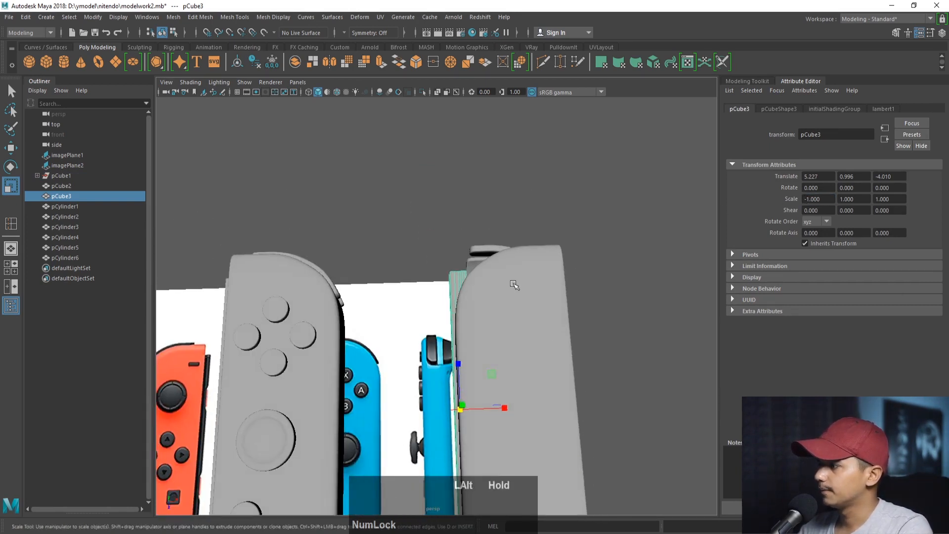
pyautogui.click(490, 255)
pyautogui.click(805, 199)
pyautogui.write('-')
pyautogui.press('Return')
pyautogui.click(474, 262)
pyautogui.click(804, 200)
pyautogui.write('-')
pyautogui.press('Return')
# Select the mirrored second body with its rail and shoulder buttons and move them along X onto the red Joy-Con reference.
pyautogui.press('w')
pyautogui.click(446, 299)
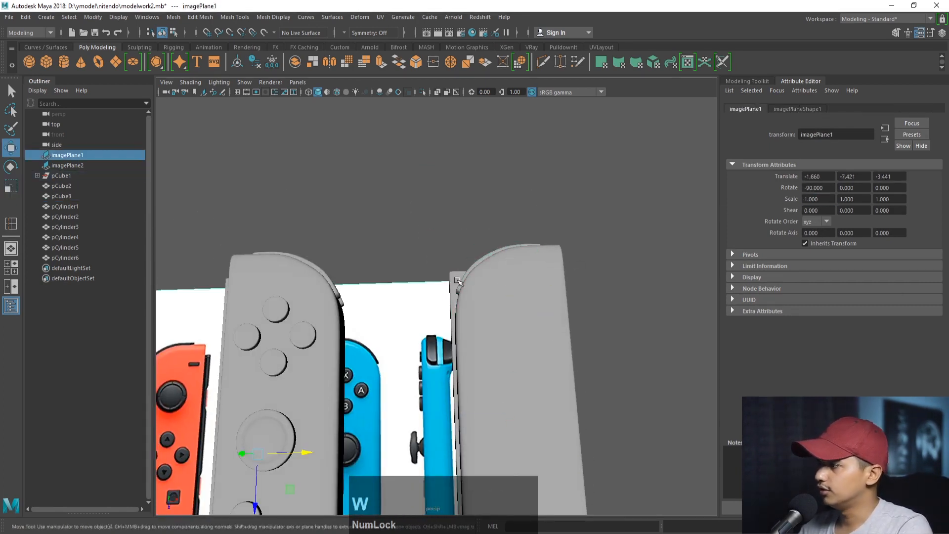
pyautogui.click(456, 279)
pyautogui.keyDown('alt'); pyautogui.moveTo(454, 331); pyautogui.dragTo(631, 302); pyautogui.keyUp('alt')
pyautogui.moveTo(411, 318); pyautogui.dragTo(489, 420)
pyautogui.moveTo(437, 272); pyautogui.dragTo(169, 275)
pyautogui.keyDown('alt'); pyautogui.moveTo(169, 275); pyautogui.dragTo(363, 280, button='middle'); pyautogui.keyUp('alt')
pyautogui.keyDown('alt'); pyautogui.moveTo(364, 281); pyautogui.dragTo(396, 267); pyautogui.keyUp('alt')
pyautogui.press('space')
pyautogui.press('space')
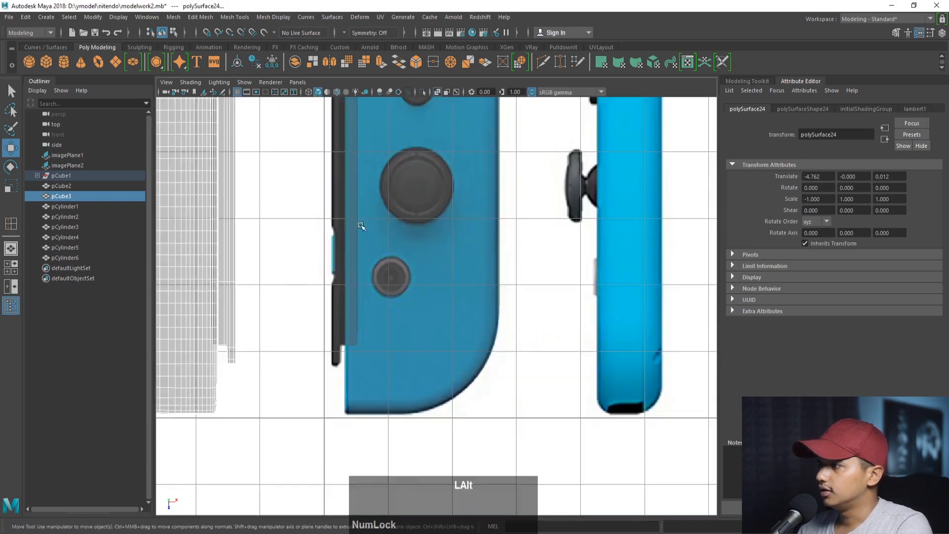
pyautogui.scroll(-6, 363, 227)
pyautogui.keyDown('alt'); pyautogui.moveTo(394, 181); pyautogui.dragTo(469, 200, button='middle'); pyautogui.keyUp('alt')
pyautogui.moveTo(446, 197); pyautogui.dragTo(399, 197)
# Duplicate the analog stick and place the copy over the red Joy-Con's stick, at about X -4.922, Z -5.5.
pyautogui.click(508, 280)
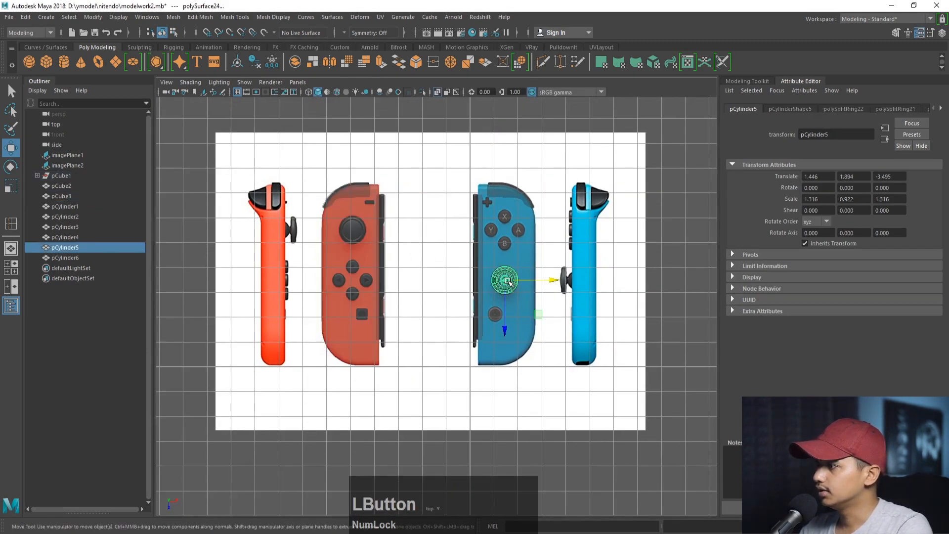
pyautogui.hotkey('ctrl', 'd')
pyautogui.moveTo(537, 278); pyautogui.dragTo(392, 282)
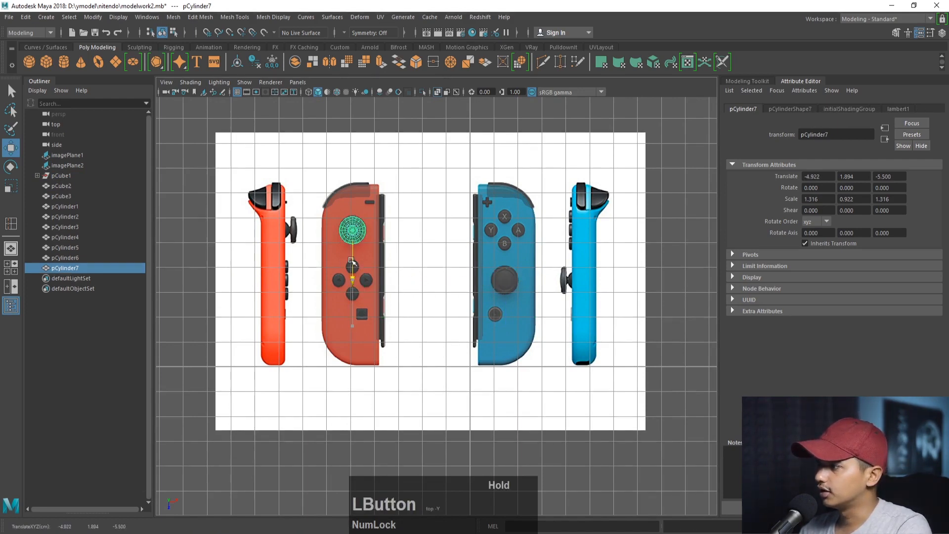
# Duplicate the four round face buttons and move the copies over the red Joy-Con's direction buttons.
pyautogui.click(493, 229)
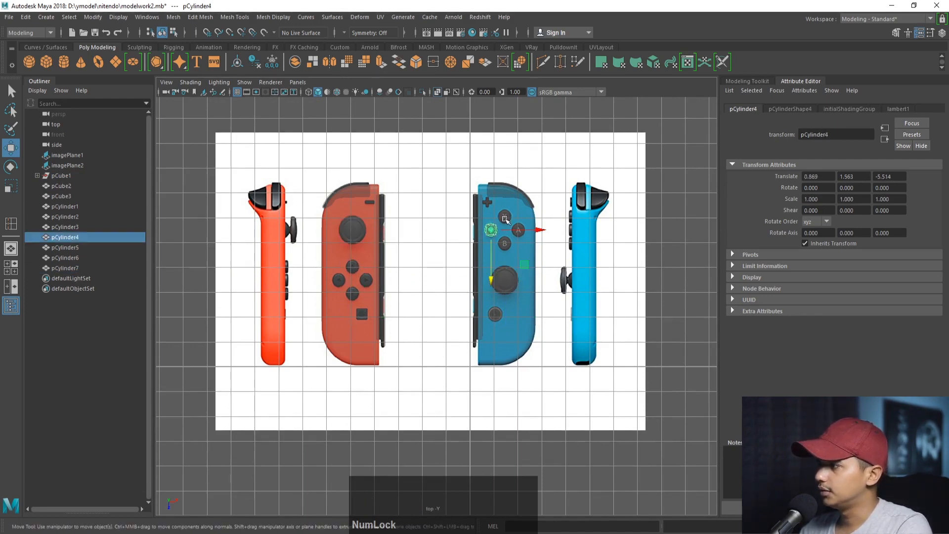
pyautogui.keyDown('shift'); pyautogui.click(507, 217); pyautogui.keyUp('shift')
pyautogui.keyDown('shift'); pyautogui.click(519, 230); pyautogui.keyUp('shift')
pyautogui.keyDown('shift'); pyautogui.click(505, 245); pyautogui.keyUp('shift')
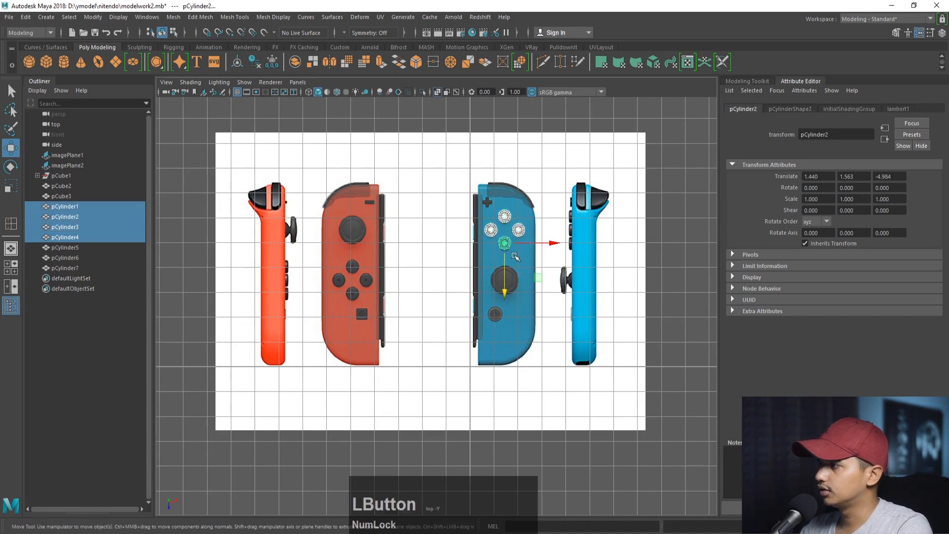
pyautogui.hotkey('ctrl', 'd')
pyautogui.moveTo(543, 243); pyautogui.dragTo(388, 257)
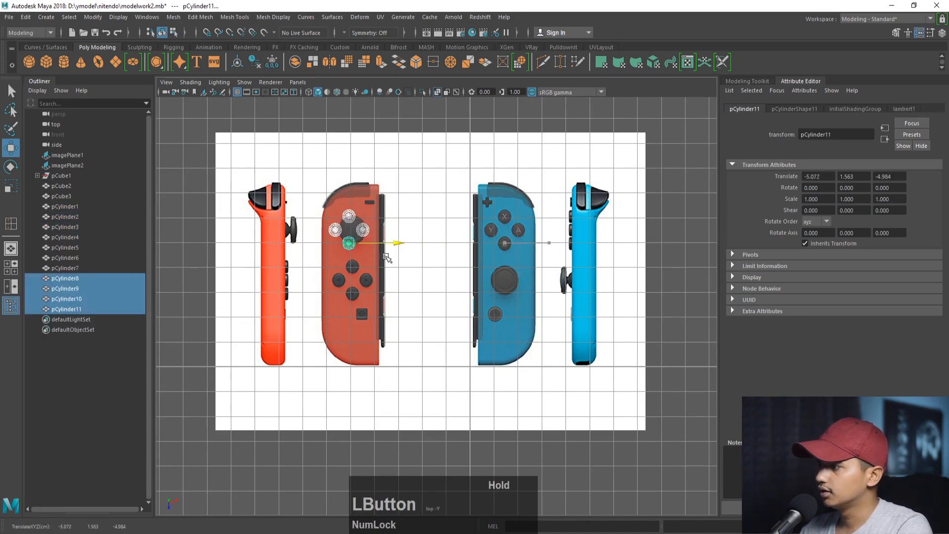
pyautogui.moveTo(353, 293); pyautogui.dragTo(352, 344)
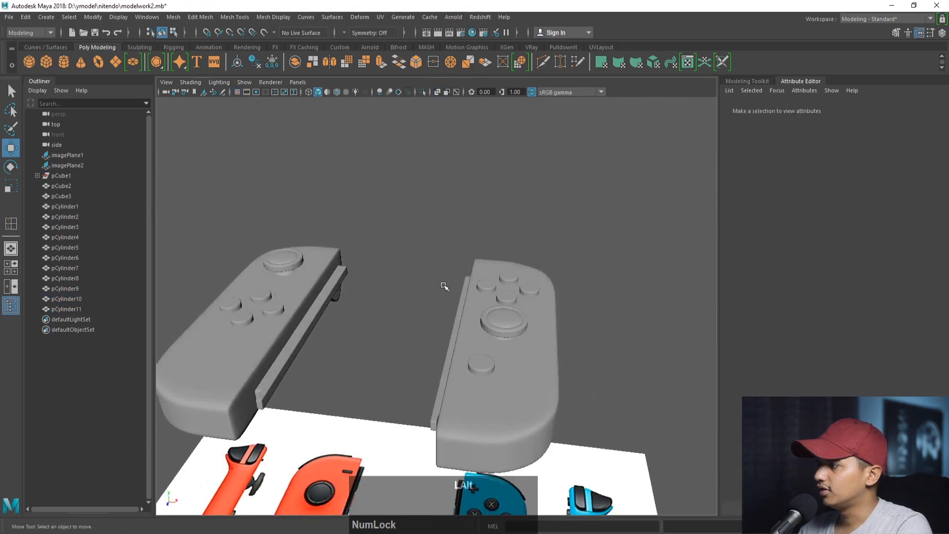
# Draw a polygon cube base about 0.114 by 0.381 over the plus symbol's vertical bar in the top view.
pyautogui.keyDown('alt'); pyautogui.moveTo(444, 286); pyautogui.dragTo(505, 336); pyautogui.keyUp('alt')
pyautogui.click(494, 310)
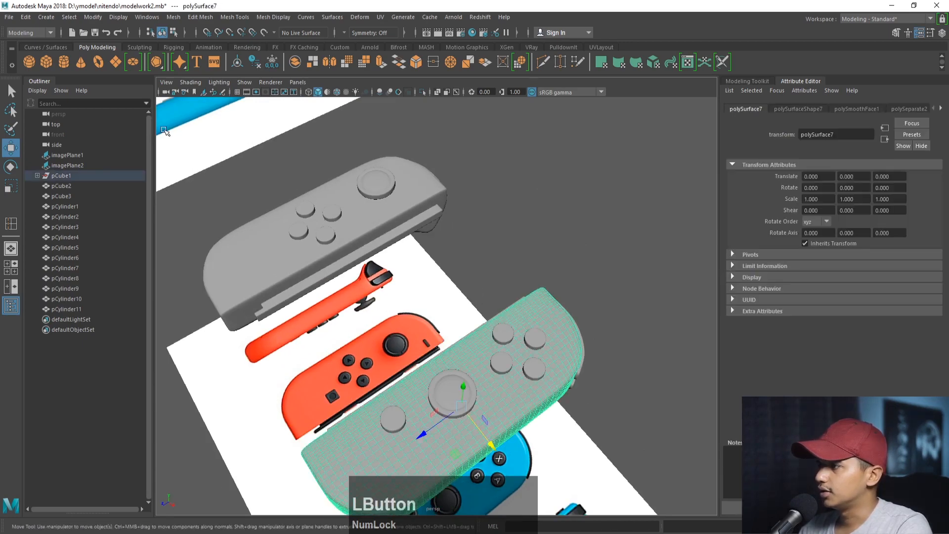
pyautogui.click(48, 66)
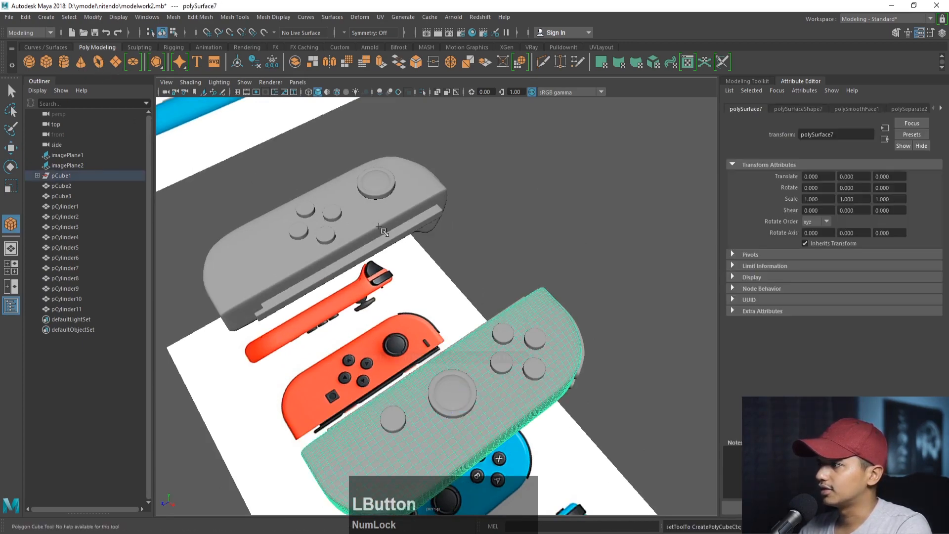
pyautogui.press('space')
pyautogui.press('space')
pyautogui.keyDown('alt'); pyautogui.moveTo(343, 170); pyautogui.dragTo(380, 216, button='right'); pyautogui.keyUp('alt')
pyautogui.keyDown('alt'); pyautogui.moveTo(376, 212); pyautogui.dragTo(458, 309, button='middle'); pyautogui.keyUp('alt')
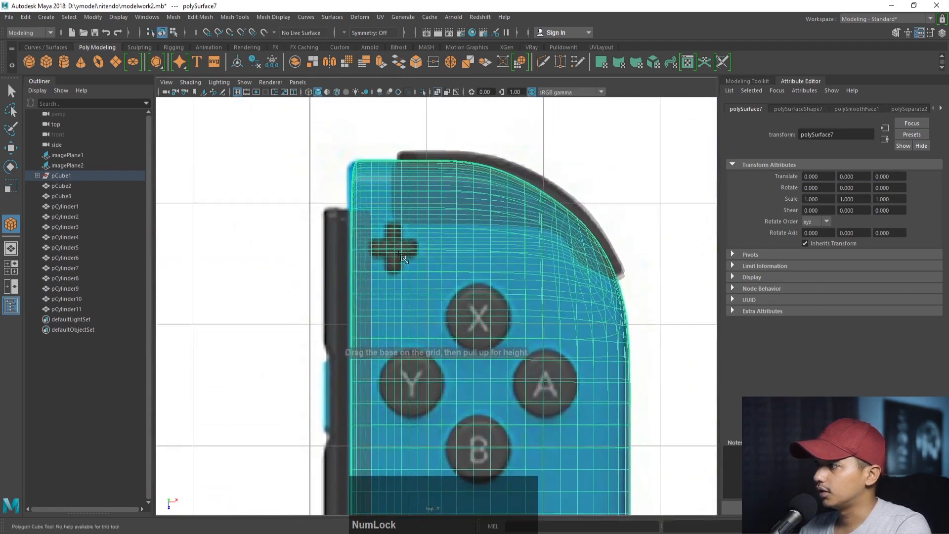
pyautogui.moveTo(392, 229); pyautogui.dragTo(406, 277)
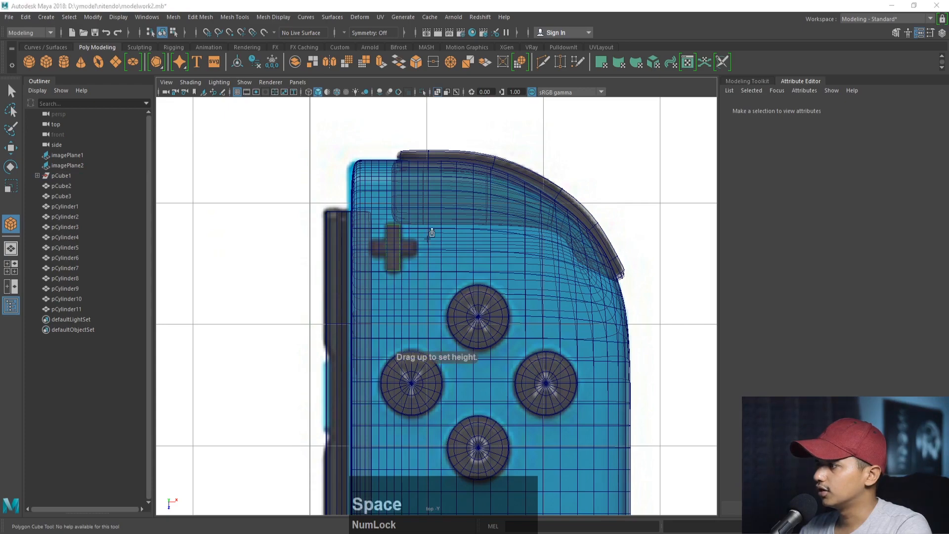
# Raise the cube to a height of about 0.135 at the plus button's level in the side reference.
pyautogui.press('space')
pyautogui.press('space')
pyautogui.keyDown('alt'); pyautogui.moveTo(634, 402); pyautogui.dragTo(560, 367, button='right'); pyautogui.keyUp('alt')
pyautogui.keyDown('alt'); pyautogui.moveTo(560, 367); pyautogui.dragTo(452, 306, button='middle'); pyautogui.keyUp('alt')
pyautogui.keyDown('alt'); pyautogui.moveTo(451, 305); pyautogui.dragTo(589, 403, button='right'); pyautogui.keyUp('alt')
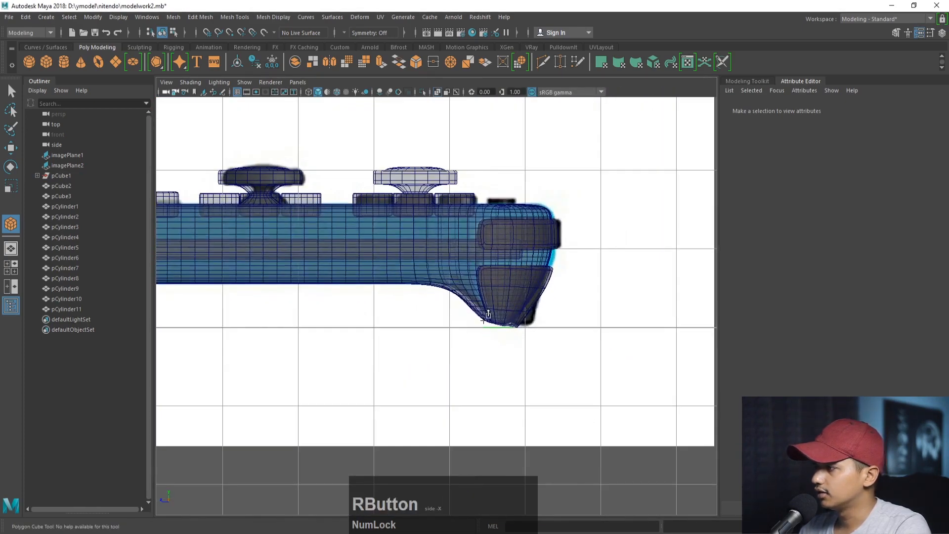
pyautogui.moveTo(495, 312); pyautogui.dragTo(515, 181)
pyautogui.press('w')
# Set the cube's width, height and depth subdivisions to 4 and preview it smoothed.
pyautogui.press('space')
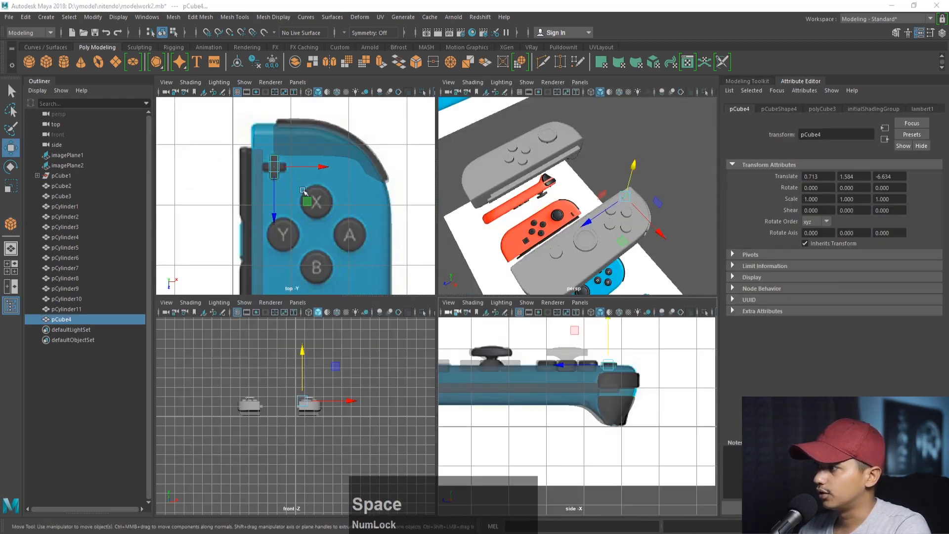
pyautogui.press('space')
pyautogui.keyDown('alt'); pyautogui.moveTo(288, 183); pyautogui.dragTo(465, 272, button='right'); pyautogui.keyUp('alt')
pyautogui.keyDown('alt'); pyautogui.moveTo(466, 272); pyautogui.dragTo(499, 312, button='middle'); pyautogui.keyUp('alt')
pyautogui.click(822, 109)
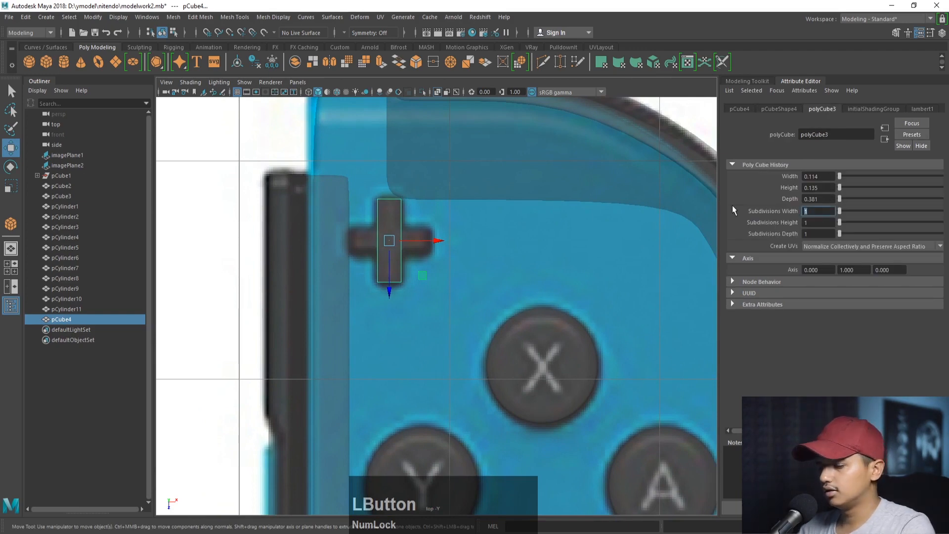
pyautogui.write('4')
pyautogui.press('Tab')
pyautogui.write('4')
pyautogui.press('Tab')
pyautogui.write('4')
pyautogui.press('Return')
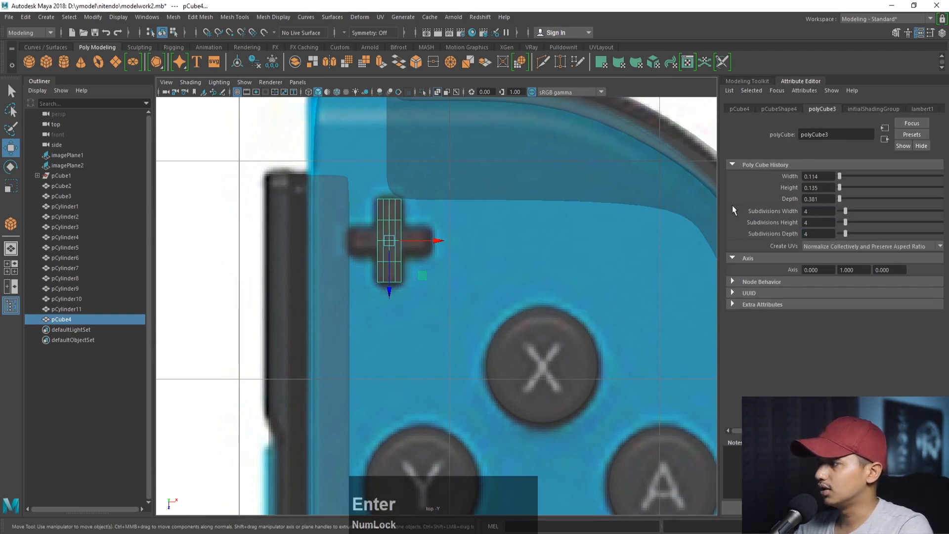
pyautogui.press('3')
# Duplicate the bar and set the copy's Y rotation to -90 to form the plus button's horizontal arm.
pyautogui.press('space')
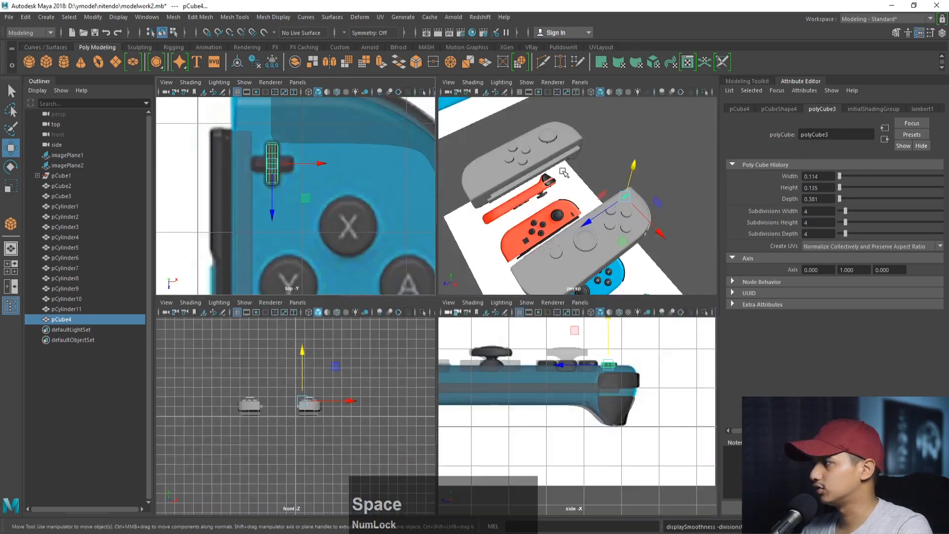
pyautogui.press('space')
pyautogui.scroll(5, 564, 237)
pyautogui.keyDown('alt'); pyautogui.moveTo(566, 257); pyautogui.dragTo(386, 250, button='middle'); pyautogui.keyUp('alt')
pyautogui.scroll(4, 385, 250)
pyautogui.keyDown('alt'); pyautogui.moveTo(385, 249); pyautogui.dragTo(487, 244); pyautogui.keyUp('alt')
pyautogui.click(435, 203)
pyautogui.keyDown('alt'); pyautogui.moveTo(406, 210); pyautogui.dragTo(450, 198, button='middle'); pyautogui.keyUp('alt')
pyautogui.click(337, 263)
pyautogui.keyDown('alt'); pyautogui.moveTo(340, 254); pyautogui.dragTo(421, 268); pyautogui.keyUp('alt')
pyautogui.hotkey('ctrl', 'd')
pyautogui.press('e')
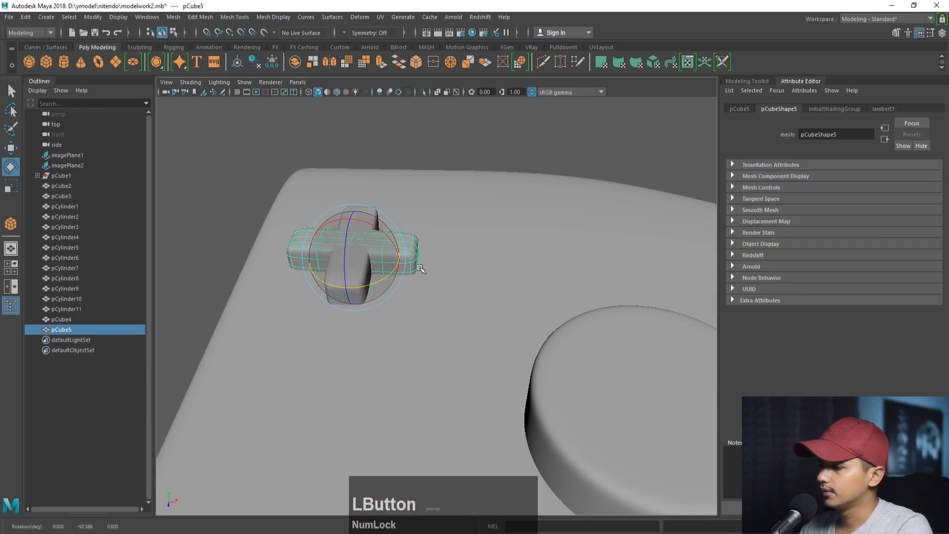
pyautogui.click(740, 108)
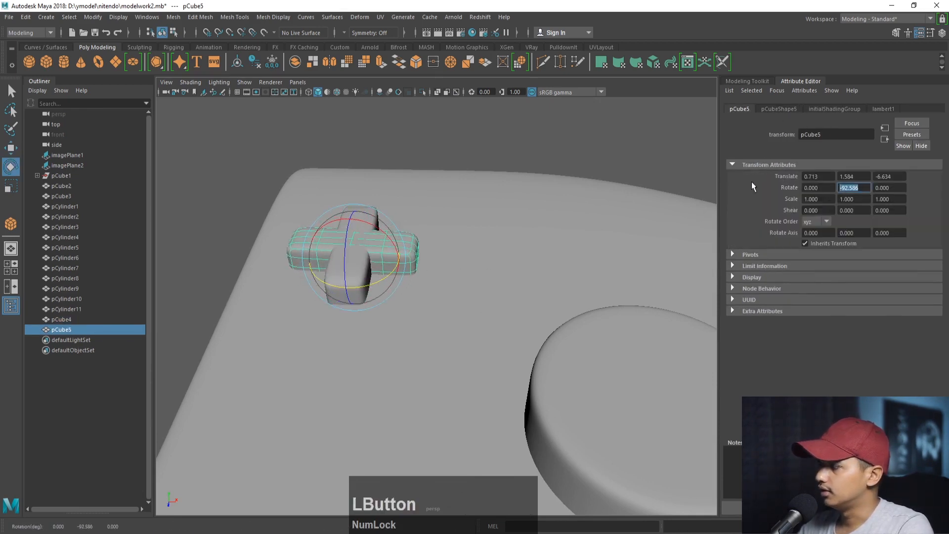
pyautogui.write('-90')
pyautogui.press('Return')
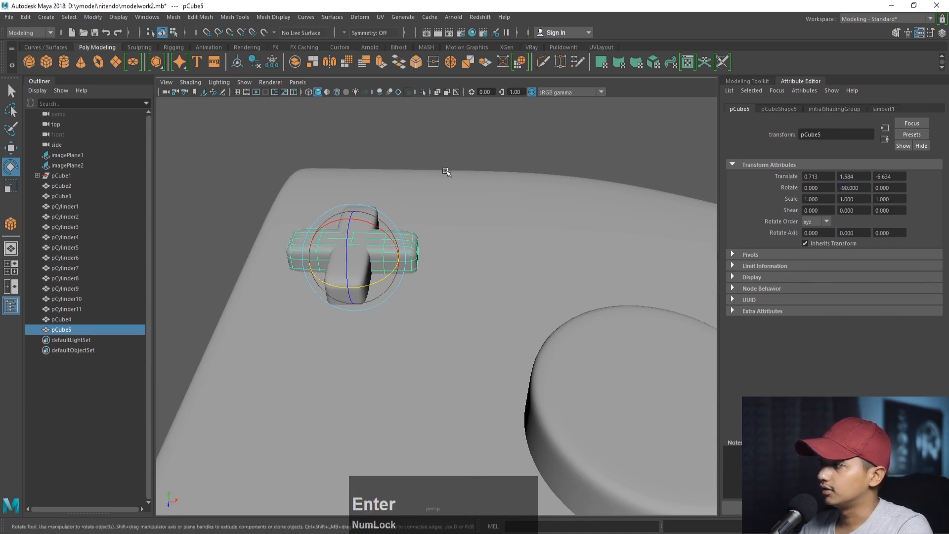
# Duplicate the plus button's horizontal arm and place the copy over the red Joy-Con's minus symbol.
pyautogui.hotkey('ctrl', 'd')
pyautogui.keyDown('alt'); pyautogui.moveTo(516, 237); pyautogui.dragTo(326, 229, button='right'); pyautogui.keyUp('alt')
pyautogui.keyDown('alt'); pyautogui.moveTo(326, 228); pyautogui.dragTo(485, 247, button='middle'); pyautogui.keyUp('alt')
pyautogui.press('w')
pyautogui.moveTo(606, 313); pyautogui.dragTo(297, 288)
pyautogui.keyDown('alt'); pyautogui.moveTo(324, 287); pyautogui.dragTo(598, 285, button='middle'); pyautogui.keyUp('alt')
pyautogui.moveTo(573, 304); pyautogui.dragTo(405, 297)
pyautogui.press('space')
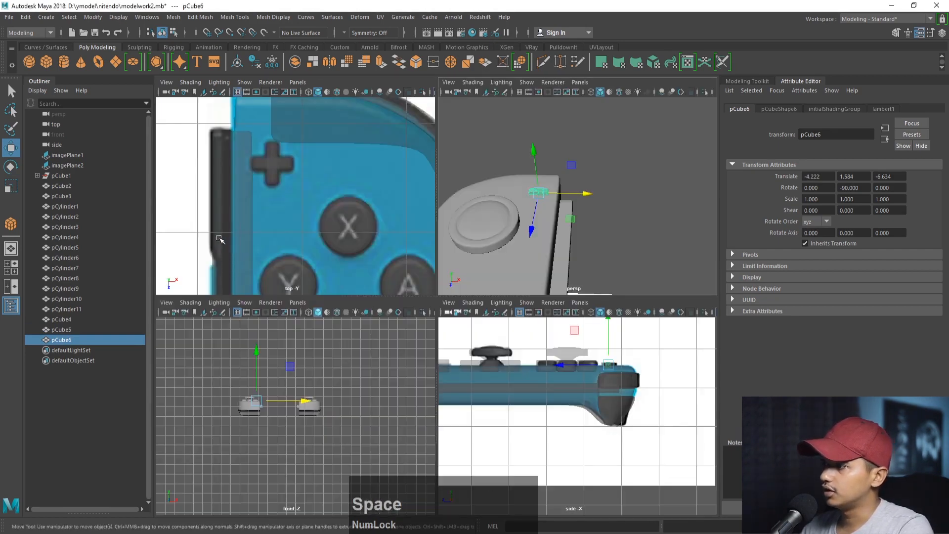
pyautogui.press('space')
pyautogui.keyDown('alt'); pyautogui.moveTo(227, 218); pyautogui.dragTo(555, 346, button='right'); pyautogui.keyUp('alt')
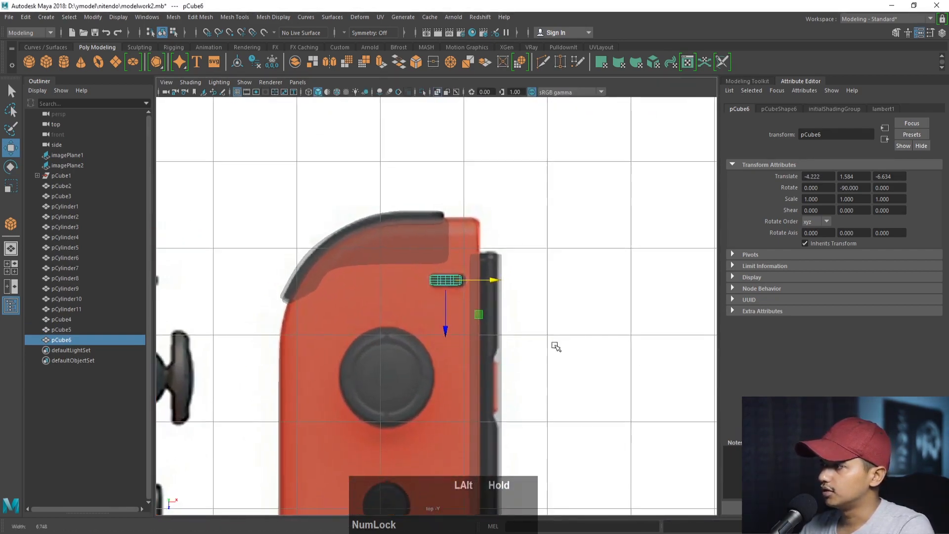
pyautogui.moveTo(495, 280); pyautogui.dragTo(493, 282)
# Examine both controllers from several angles, including the side of the first body.
pyautogui.click(535, 260)
pyautogui.keyDown('alt'); pyautogui.moveTo(536, 260); pyautogui.dragTo(433, 247, button='right'); pyautogui.keyUp('alt')
pyautogui.press('space')
pyautogui.press('space')
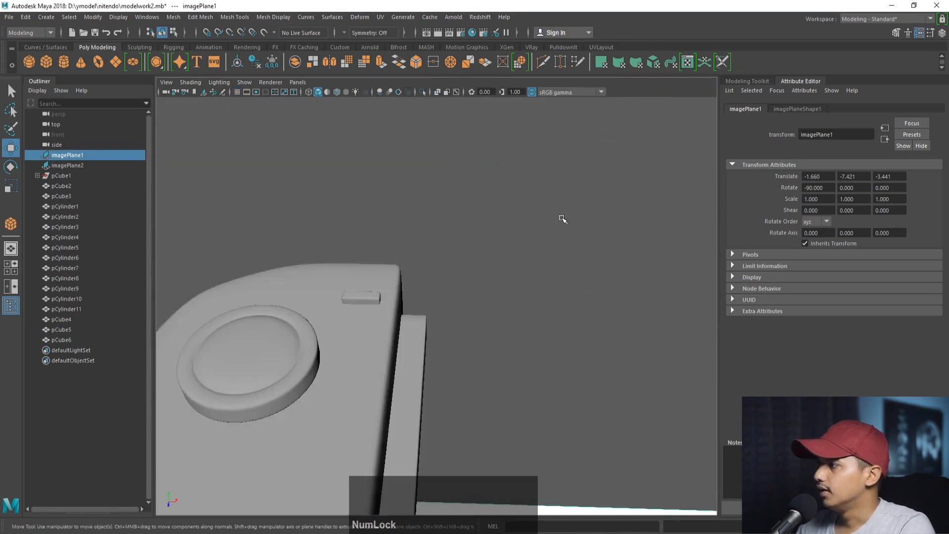
pyautogui.keyDown('alt'); pyautogui.moveTo(561, 218); pyautogui.dragTo(432, 227); pyautogui.keyUp('alt')
pyautogui.keyDown('alt'); pyautogui.moveTo(432, 227); pyautogui.dragTo(451, 195, button='middle'); pyautogui.keyUp('alt')
pyautogui.keyDown('alt'); pyautogui.moveTo(452, 195); pyautogui.dragTo(383, 216, button='right'); pyautogui.keyUp('alt')
pyautogui.keyDown('alt'); pyautogui.moveTo(383, 216); pyautogui.dragTo(455, 236); pyautogui.keyUp('alt')
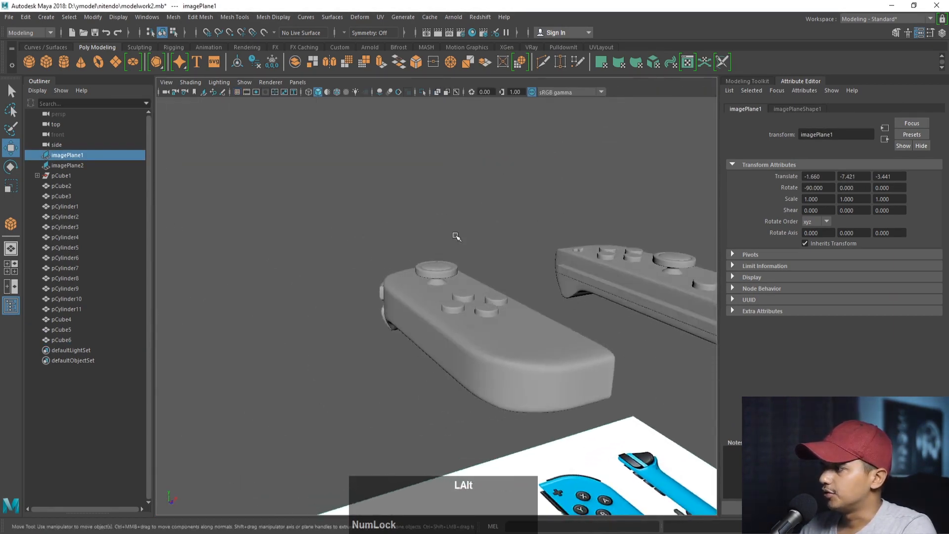
pyautogui.click(606, 282)
pyautogui.keyDown('alt'); pyautogui.moveTo(606, 282); pyautogui.dragTo(403, 285); pyautogui.keyUp('alt')
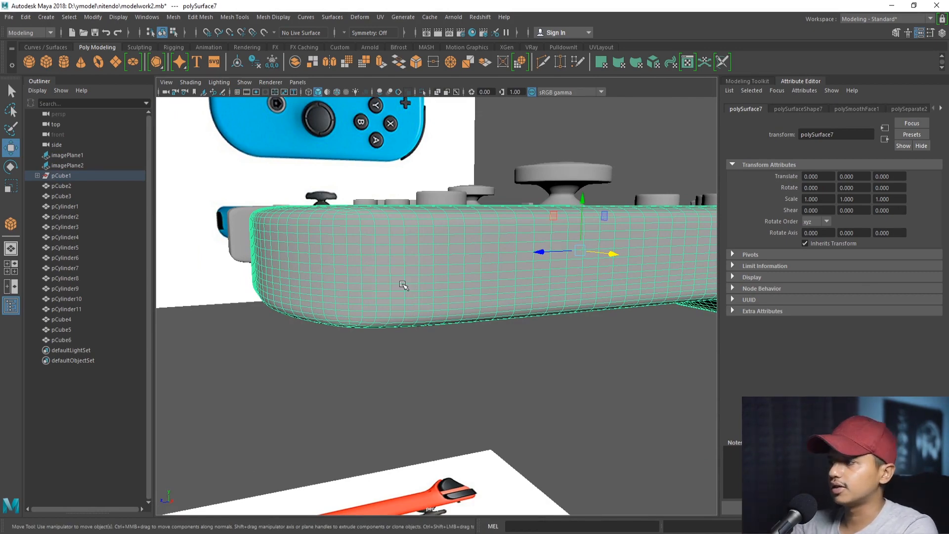
# Bevel the lengthwise edge loop around the lower side of the first controller body with 2 segments and a fraction of 0.180.
pyautogui.moveTo(389, 276); pyautogui.dragTo(389, 220, button='right')
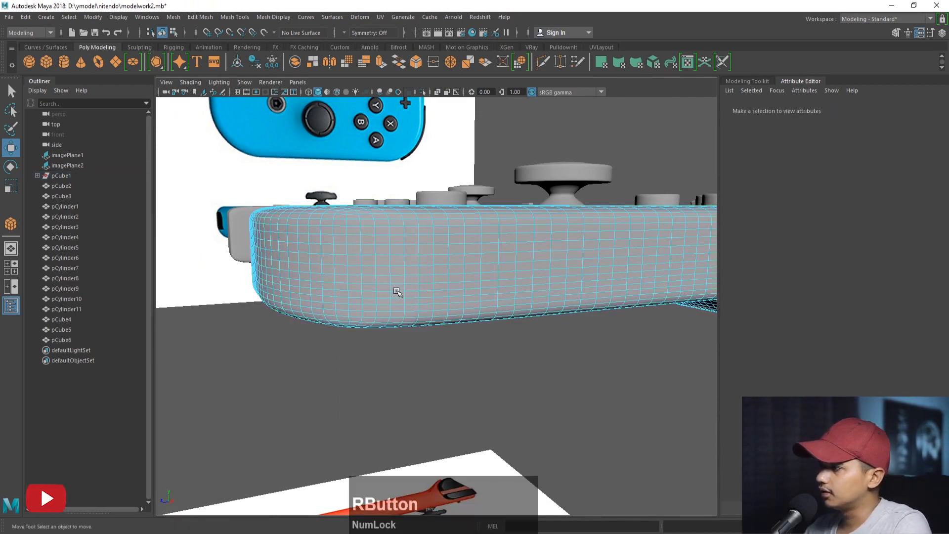
pyautogui.doubleClick(391, 290)
pyautogui.moveTo(390, 290)
pyautogui.keyDown('alt'); pyautogui.mouseDown(button='right')
pyautogui.moveTo(417, 311)
pyautogui.moveTo(393, 297)
pyautogui.mouseUp(button='right'); pyautogui.keyUp('alt')
pyautogui.keyDown('alt'); pyautogui.moveTo(418, 298); pyautogui.dragTo(306, 300); pyautogui.keyUp('alt')
pyautogui.keyDown('alt'); pyautogui.moveTo(336, 301); pyautogui.dragTo(378, 306, button='right'); pyautogui.keyUp('alt')
pyautogui.keyDown('alt'); pyautogui.moveTo(378, 306); pyautogui.dragTo(399, 297); pyautogui.keyUp('alt')
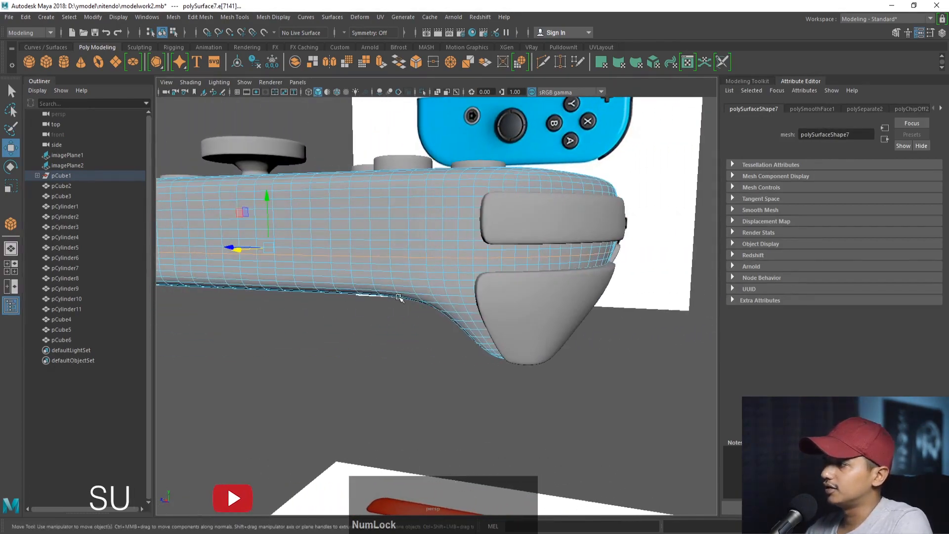
pyautogui.keyDown('alt'); pyautogui.moveTo(435, 265); pyautogui.dragTo(409, 280); pyautogui.keyUp('alt')
pyautogui.keyDown('alt'); pyautogui.moveTo(409, 281); pyautogui.dragTo(444, 276, button='right'); pyautogui.keyUp('alt')
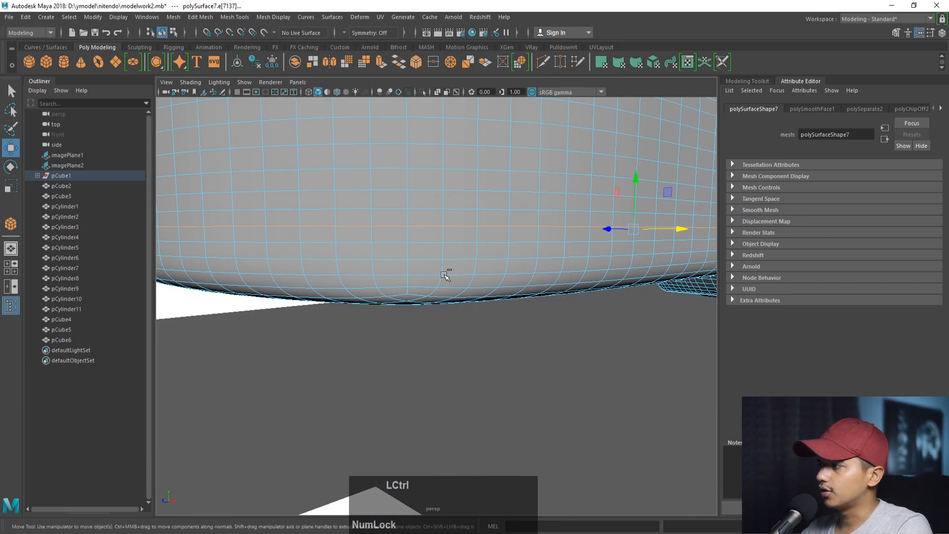
pyautogui.hotkey('ctrl', 'b')
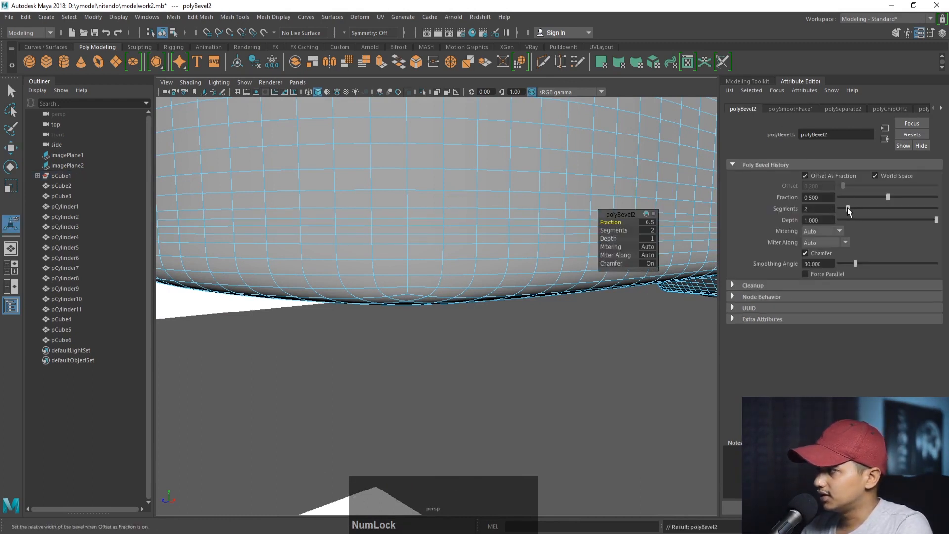
pyautogui.moveTo(847, 207)
pyautogui.mouseDown()
pyautogui.moveTo(911, 193)
pyautogui.moveTo(854, 194)
pyautogui.mouseUp()
# Select the narrow face loop between the bevelled edges and extrude it with scaling to cut a seam groove around the body.
pyautogui.scroll(3, 583, 139)
pyautogui.keyDown('alt'); pyautogui.moveTo(573, 131); pyautogui.dragTo(421, 268, button='middle'); pyautogui.keyUp('alt')
pyautogui.moveTo(392, 249); pyautogui.dragTo(401, 277, button='right')
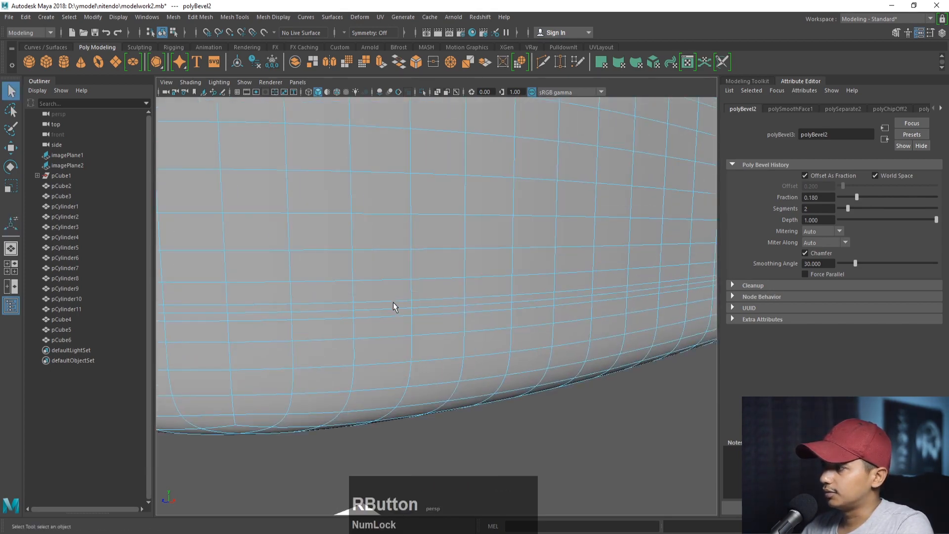
pyautogui.click(395, 315)
pyautogui.moveTo(390, 324)
pyautogui.keyDown('alt'); pyautogui.mouseDown(button='right')
pyautogui.moveTo(354, 301)
pyautogui.moveTo(394, 315)
pyautogui.mouseUp(button='right'); pyautogui.keyUp('alt')
pyautogui.press('r')
pyautogui.keyDown('shift'); pyautogui.moveTo(547, 297); pyautogui.dragTo(543, 295); pyautogui.keyUp('shift')
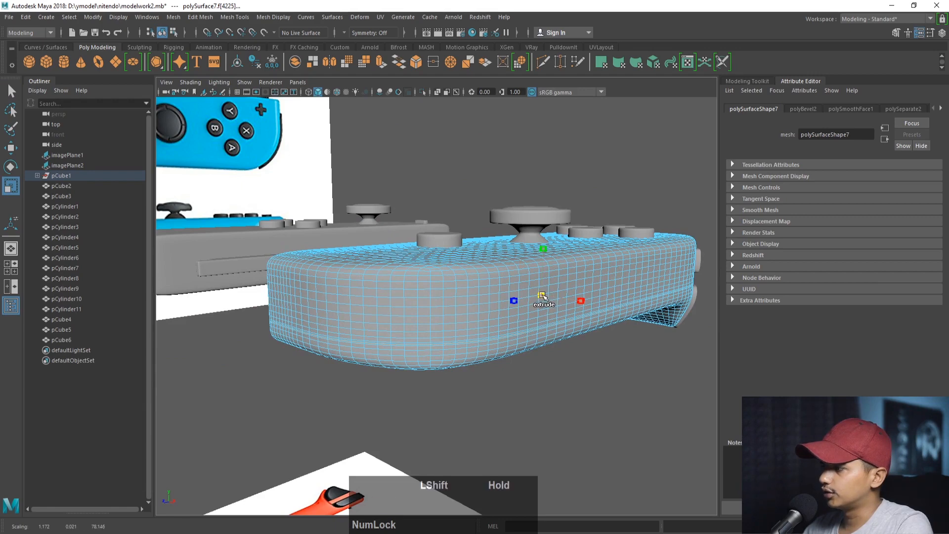
pyautogui.moveTo(440, 248); pyautogui.dragTo(478, 230, button='right')
pyautogui.click(479, 219)
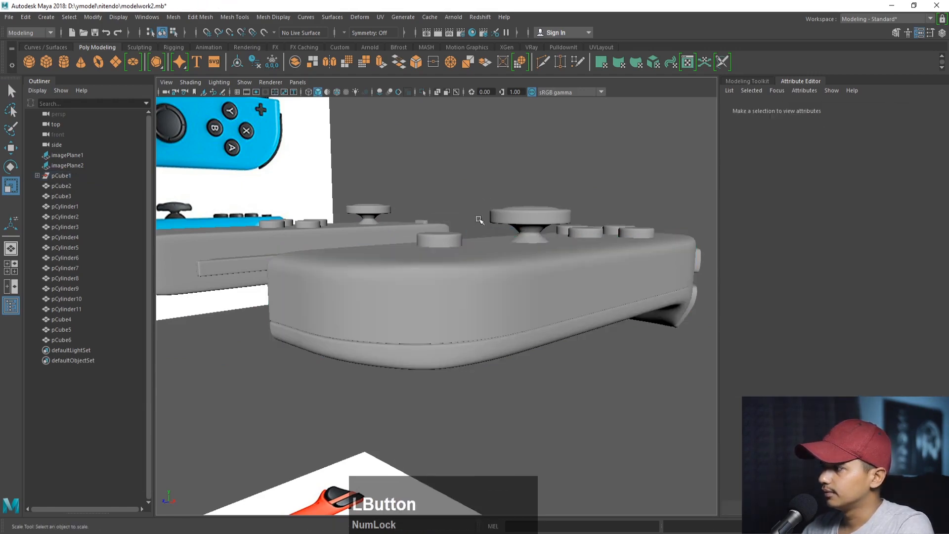
# Replace the second controller's body with a mirrored copy of the grooved body, using X scale -1 and X translation -6.568.
pyautogui.keyDown('alt'); pyautogui.moveTo(579, 348); pyautogui.dragTo(504, 331, button='right'); pyautogui.keyUp('alt')
pyautogui.keyDown('alt'); pyautogui.moveTo(504, 330); pyautogui.dragTo(415, 327); pyautogui.keyUp('alt')
pyautogui.click(523, 308)
pyautogui.click(539, 336)
pyautogui.click(437, 339)
pyautogui.keyDown('alt'); pyautogui.moveTo(365, 300); pyautogui.dragTo(457, 297, button='middle'); pyautogui.keyUp('alt')
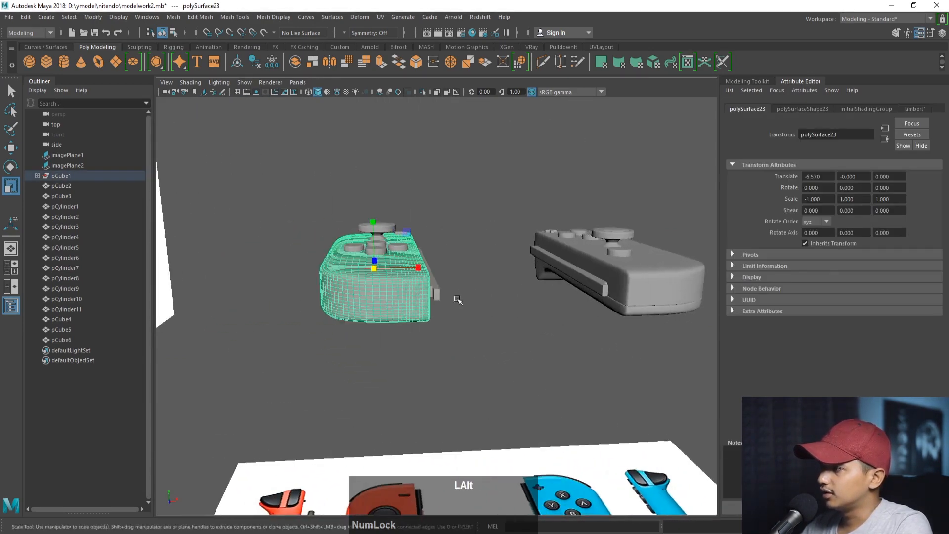
pyautogui.keyDown('alt'); pyautogui.moveTo(458, 298); pyautogui.dragTo(479, 320, button='right'); pyautogui.keyUp('alt')
pyautogui.keyDown('alt'); pyautogui.moveTo(418, 268); pyautogui.dragTo(388, 303); pyautogui.keyUp('alt')
pyautogui.keyDown('alt'); pyautogui.moveTo(387, 303); pyautogui.dragTo(351, 292, button='right'); pyautogui.keyUp('alt')
pyautogui.keyDown('alt'); pyautogui.moveTo(352, 291); pyautogui.dragTo(364, 237); pyautogui.keyUp('alt')
pyautogui.press('w')
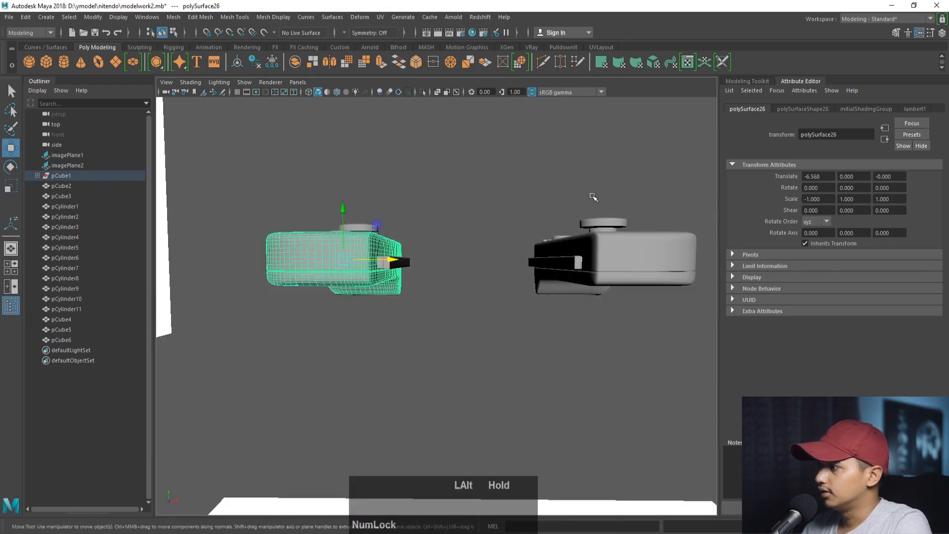
pyautogui.click(593, 197)
# Examine the seam grooves and trigger ends of both controllers from several angles.
pyautogui.keyDown('alt'); pyautogui.moveTo(481, 220); pyautogui.dragTo(532, 257); pyautogui.keyUp('alt')
pyautogui.keyDown('alt'); pyautogui.moveTo(532, 257); pyautogui.dragTo(556, 286, button='right'); pyautogui.keyUp('alt')
pyautogui.keyDown('alt'); pyautogui.moveTo(556, 287); pyautogui.dragTo(521, 250); pyautogui.keyUp('alt')
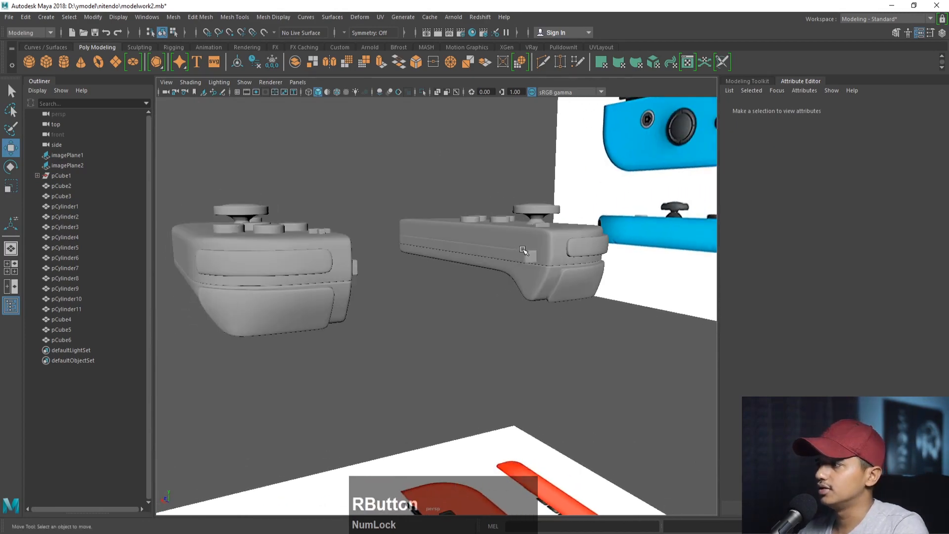
pyautogui.keyDown('alt'); pyautogui.moveTo(521, 243); pyautogui.dragTo(391, 229, button='right'); pyautogui.keyUp('alt')
pyautogui.keyDown('alt'); pyautogui.moveTo(390, 228); pyautogui.dragTo(577, 278); pyautogui.keyUp('alt')
pyautogui.keyDown('alt'); pyautogui.moveTo(577, 278); pyautogui.dragTo(468, 244, button='right'); pyautogui.keyUp('alt')
pyautogui.keyDown('alt'); pyautogui.moveTo(469, 244); pyautogui.dragTo(435, 233); pyautogui.keyUp('alt')
# Assign a new RedshiftMaterial to the first controller's body and set the blue material's reflection roughness to 0.521.
pyautogui.click(456, 308)
pyautogui.keyDown('alt'); pyautogui.moveTo(435, 232); pyautogui.dragTo(467, 507, button='right'); pyautogui.keyUp('alt')
pyautogui.click(485, 138)
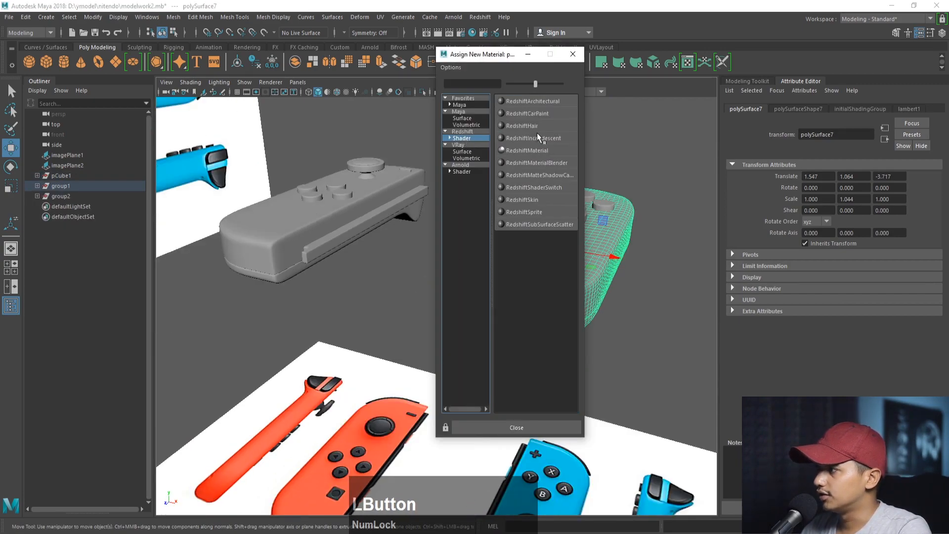
pyautogui.click(536, 153)
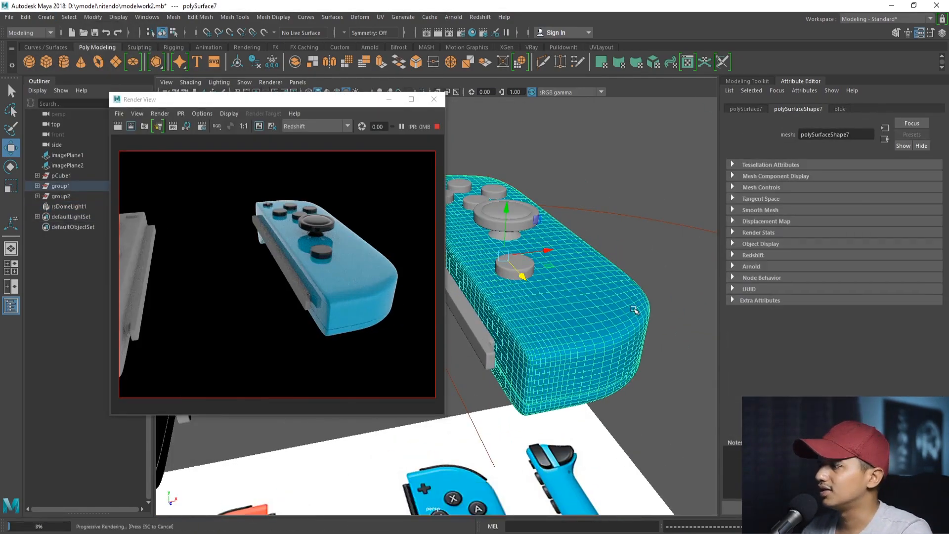
pyautogui.click(879, 312)
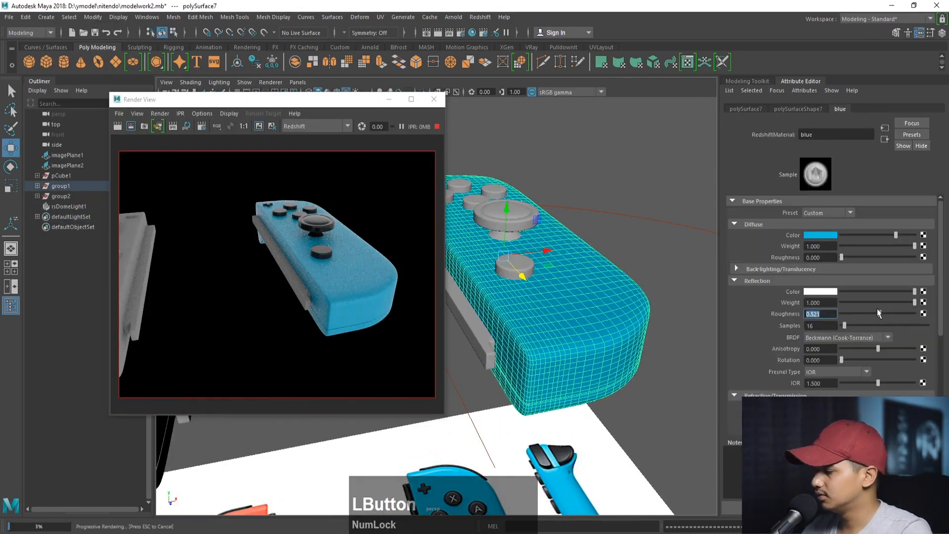
pyautogui.press('3')
# Assign a red Redshift material to the mirrored controller's body.
pyautogui.moveTo(355, 248); pyautogui.dragTo(356, 302, button='right')
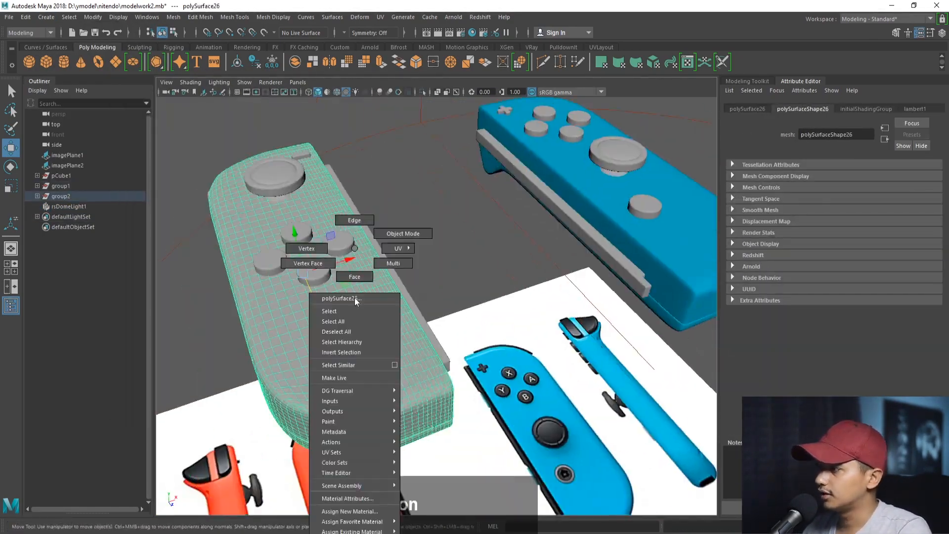
pyautogui.click(356, 299)
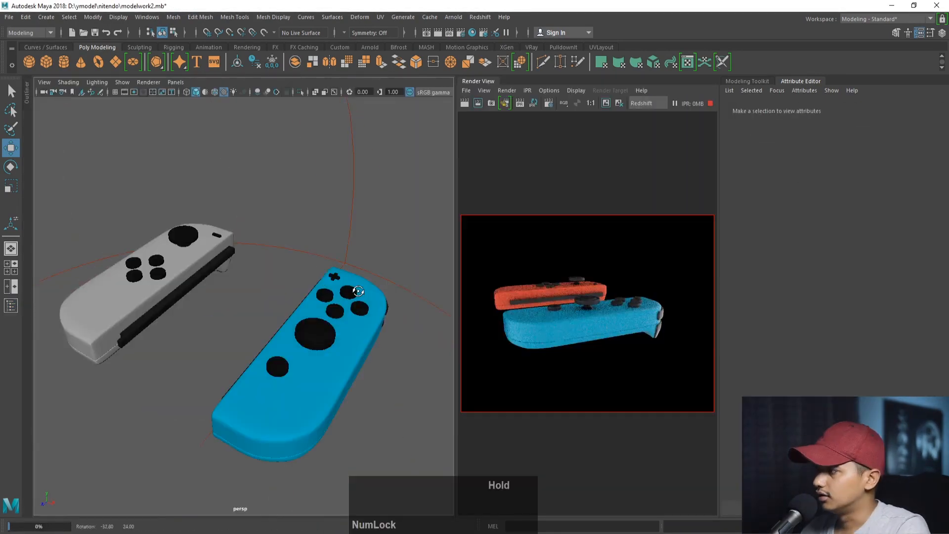
# View both coloured controllers from directly above in the viewport and the live render.
pyautogui.moveTo(337, 297)
pyautogui.keyDown('alt'); pyautogui.mouseDown()
pyautogui.moveTo(387, 296)
pyautogui.moveTo(401, 322)
pyautogui.moveTo(335, 282)
pyautogui.mouseUp(); pyautogui.keyUp('alt')
pyautogui.keyDown('alt'); pyautogui.moveTo(334, 282); pyautogui.dragTo(305, 289, button='middle'); pyautogui.keyUp('alt')
pyautogui.keyDown('alt'); pyautogui.moveTo(305, 289); pyautogui.dragTo(306, 300); pyautogui.keyUp('alt')
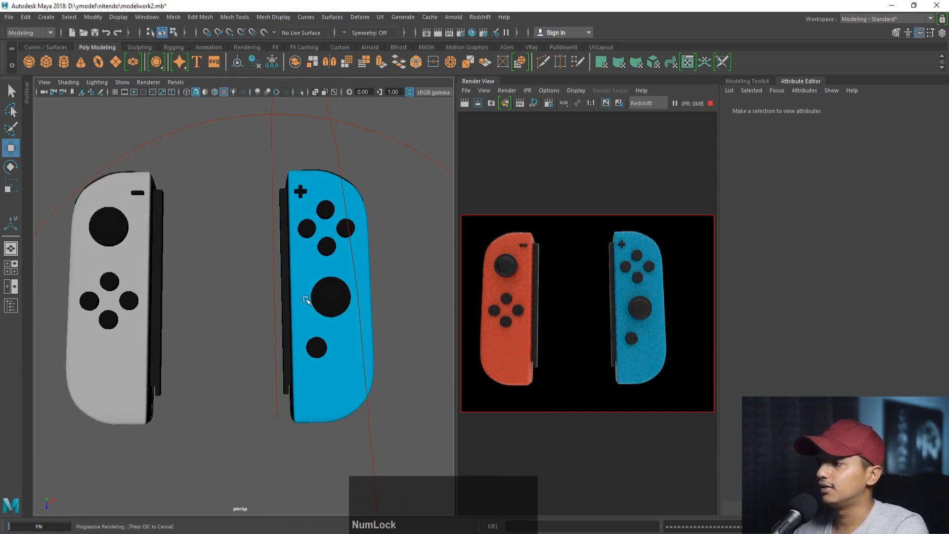